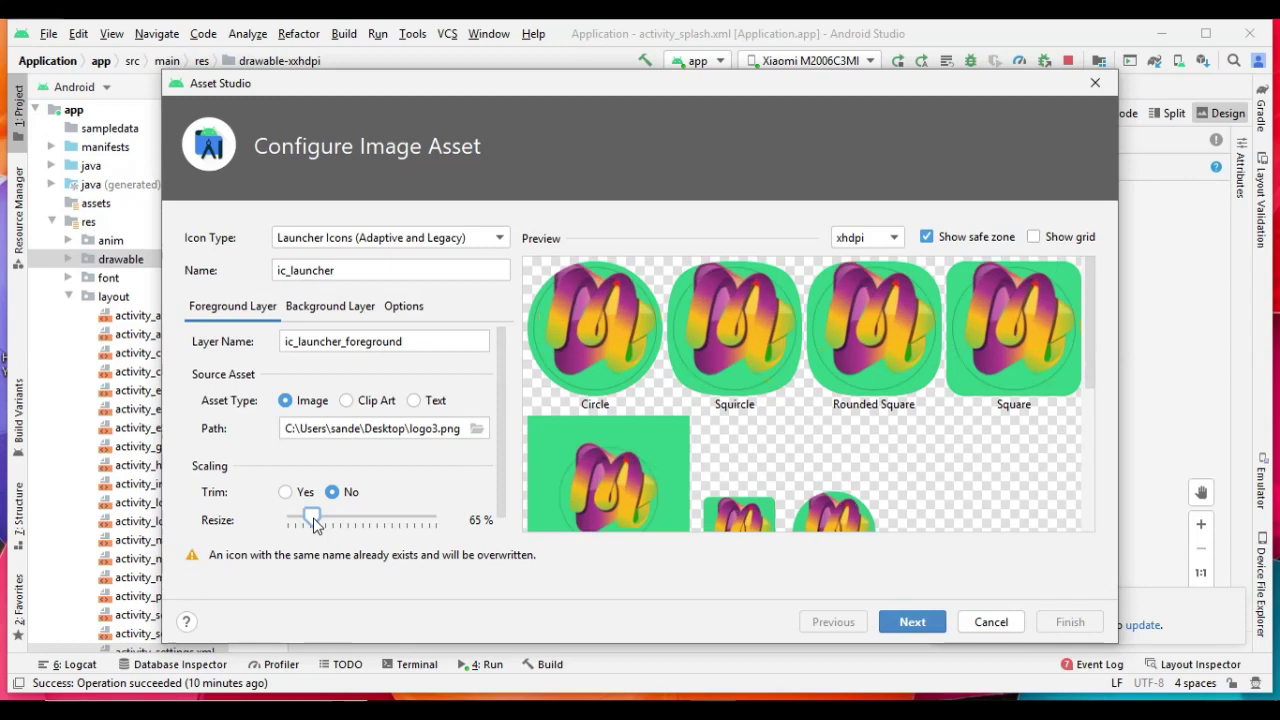
# - Resize the launcher icon's foreground layer to 68% and set its background layer color to FFFFFF
pyautogui.moveTo(315, 527); pyautogui.dragTo(316, 527)
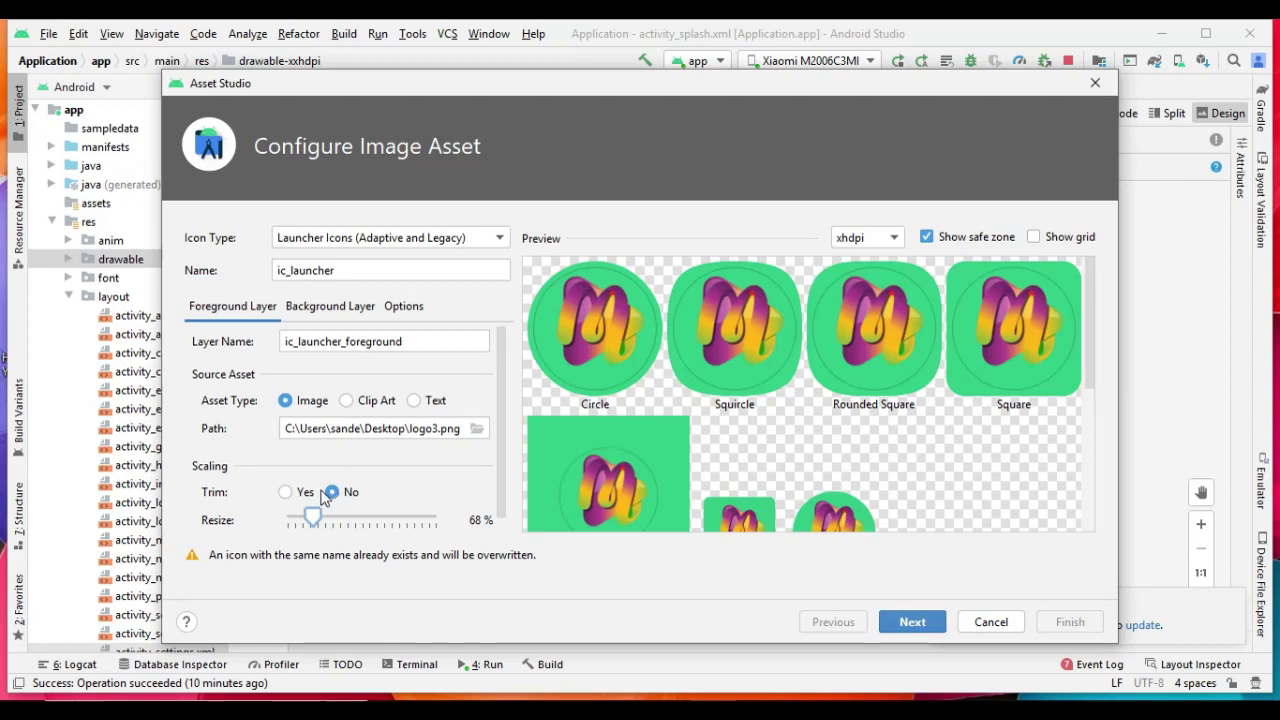
pyautogui.click(340, 310)
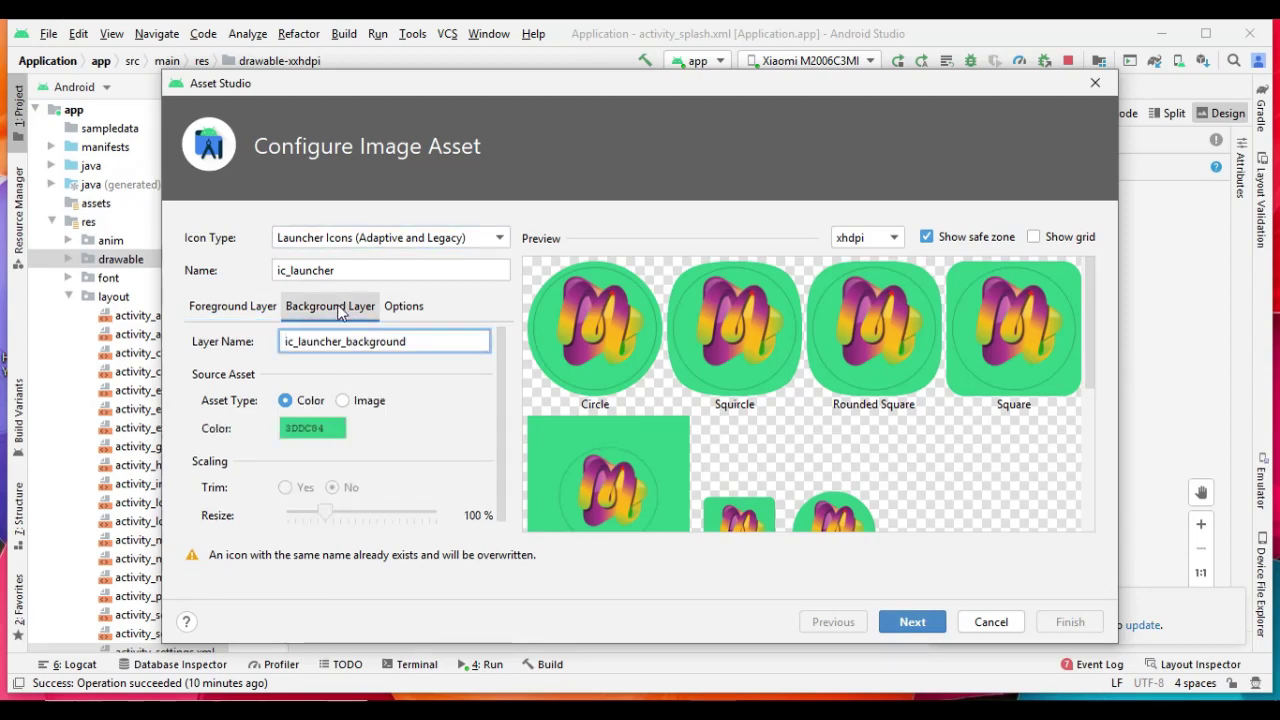
pyautogui.click(313, 430)
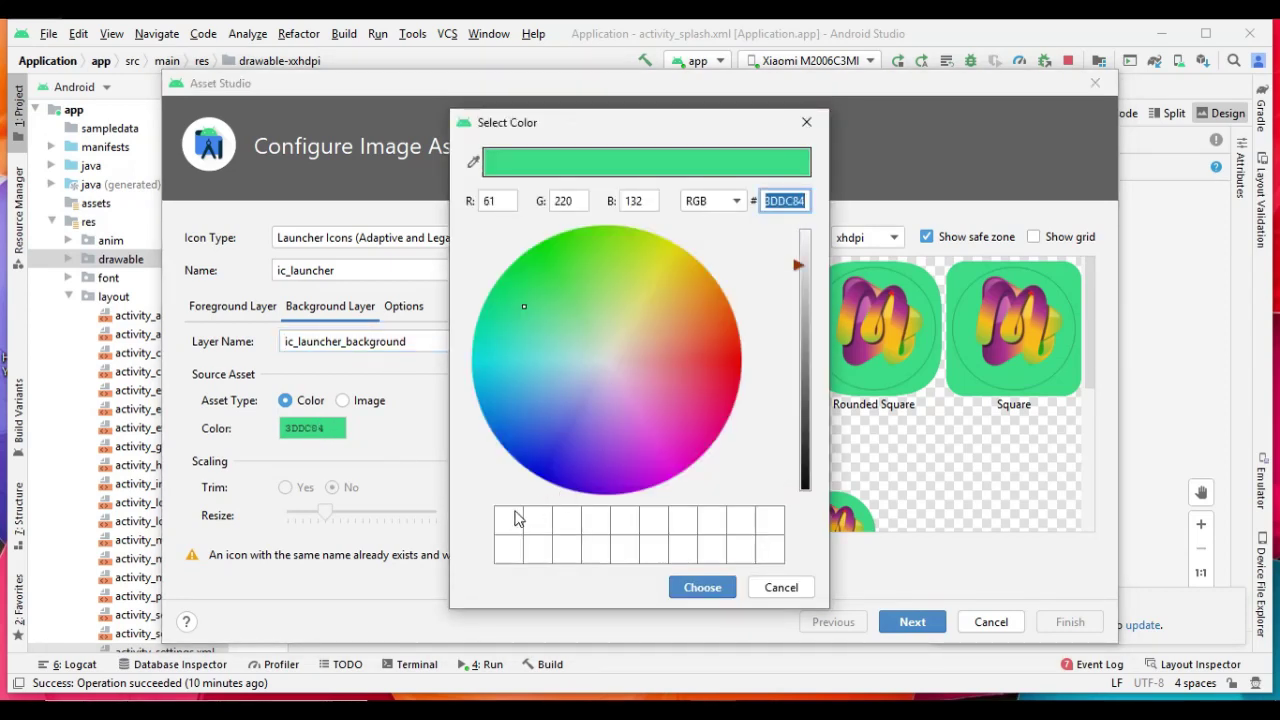
pyautogui.click(514, 519)
pyautogui.click(795, 201)
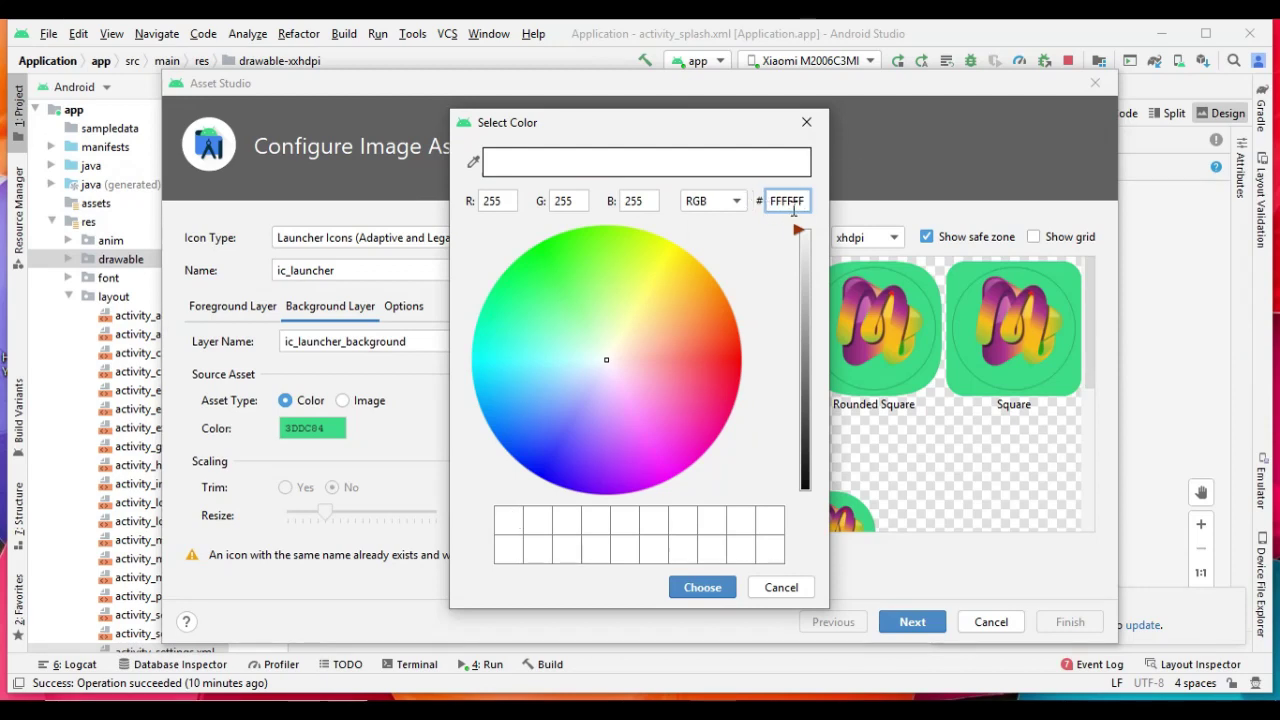
pyautogui.click(697, 596)
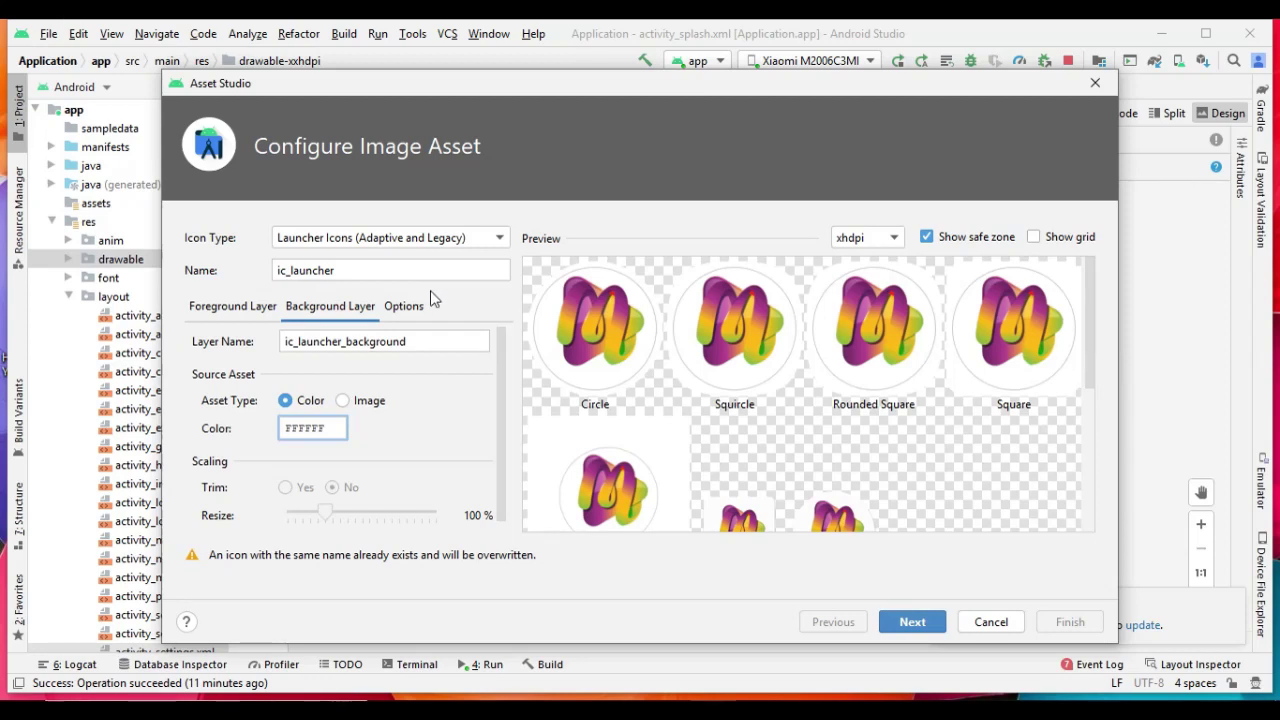
# - Generate the ic_launcher image assets in the main resource directory, overwriting the existing icon files
pyautogui.click(910, 622)
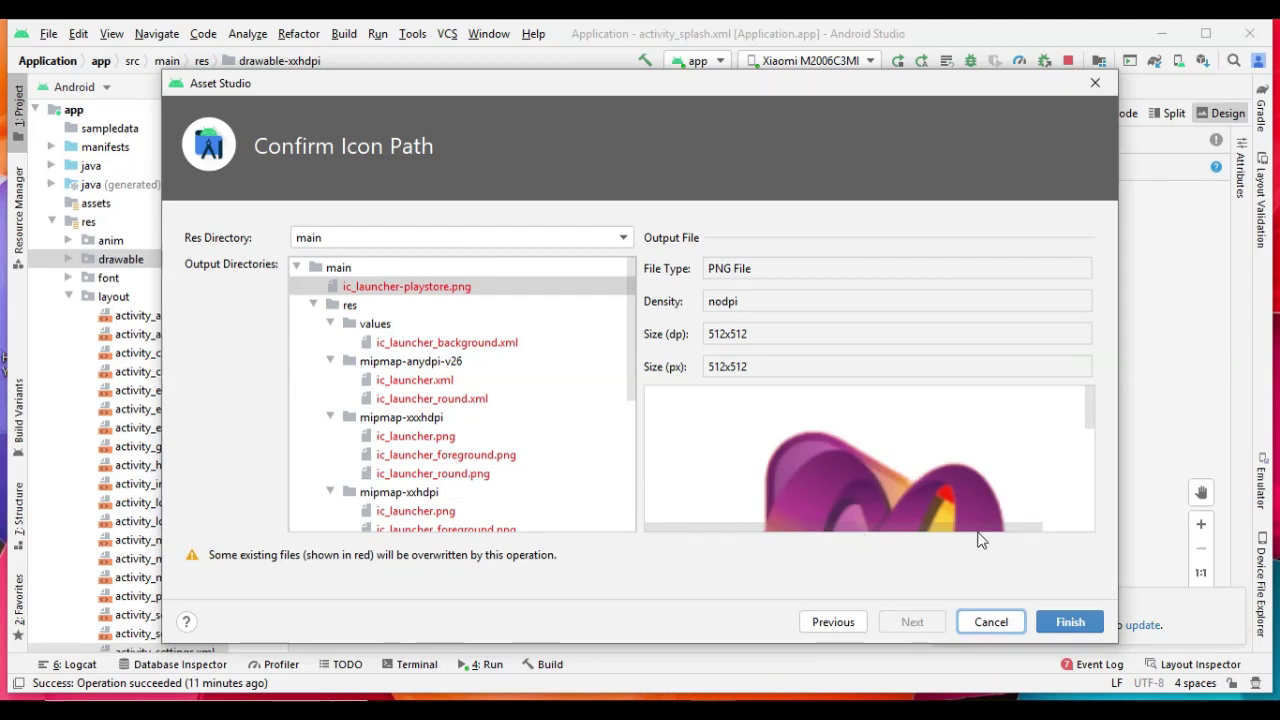
pyautogui.click(1070, 622)
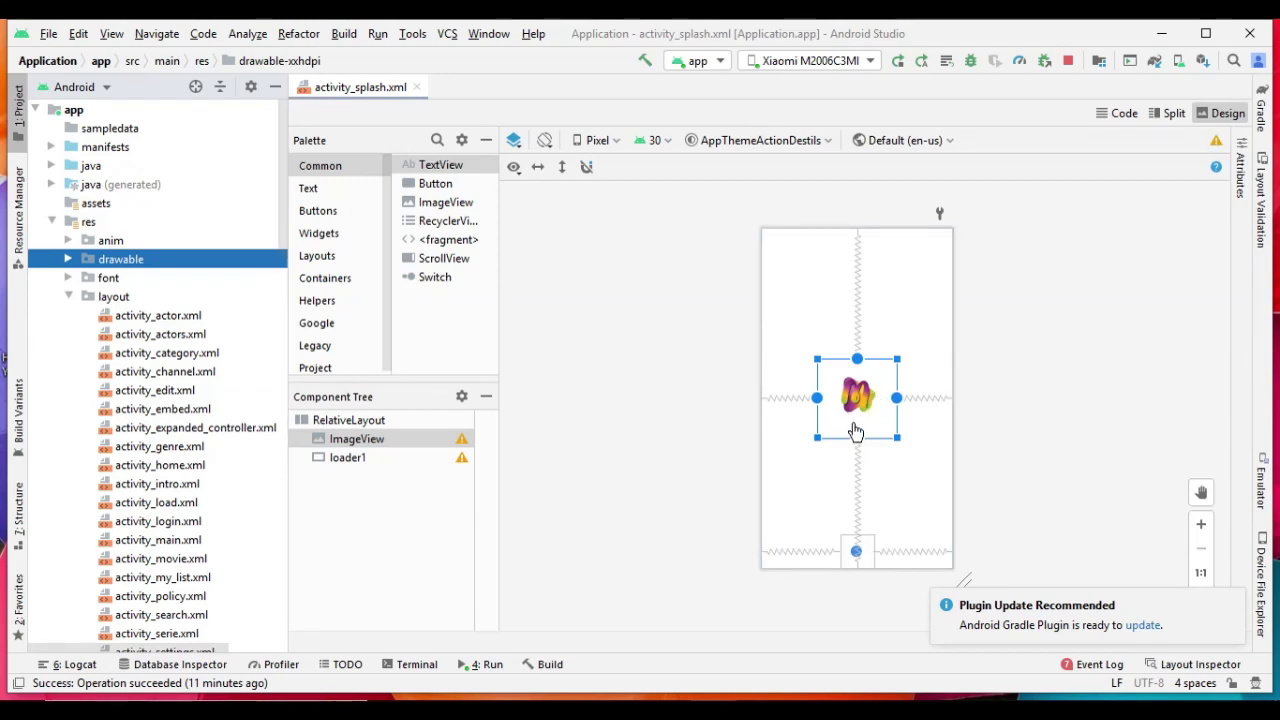
pyautogui.click(1032, 375)
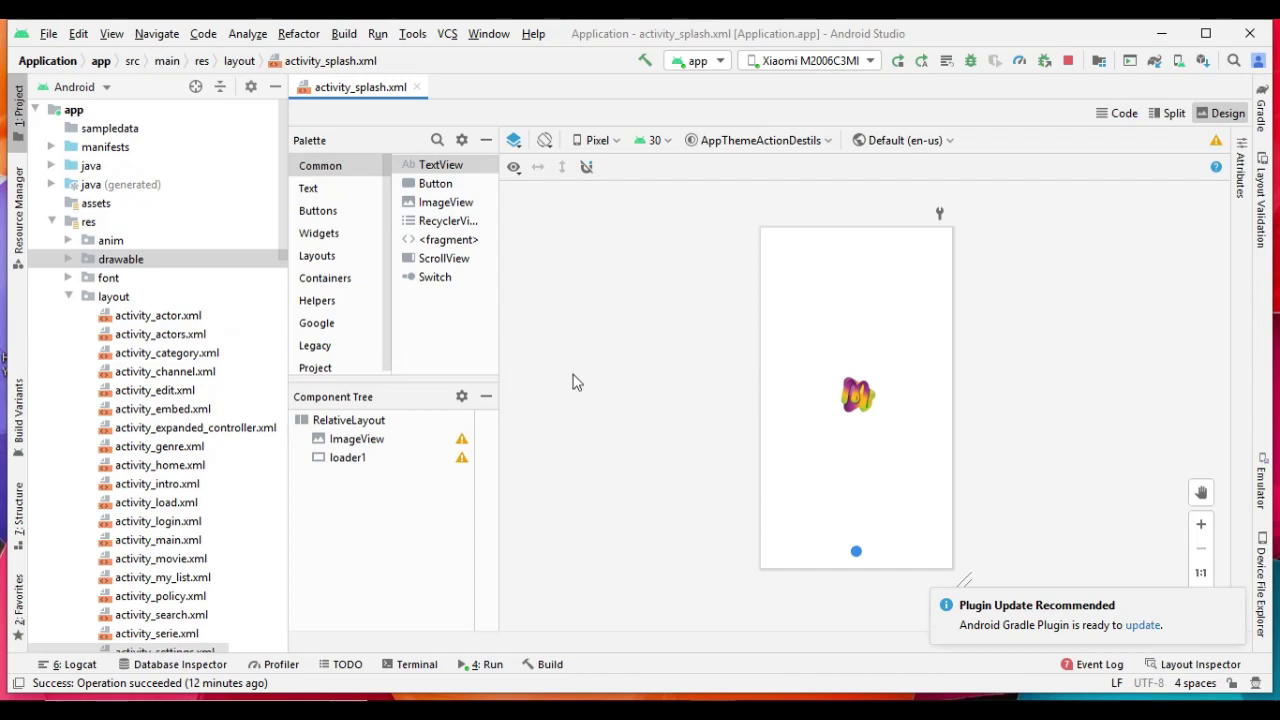
# - Collapse the res folder and expand the java sources down to the com.techspr.mplayer package
pyautogui.click(54, 223)
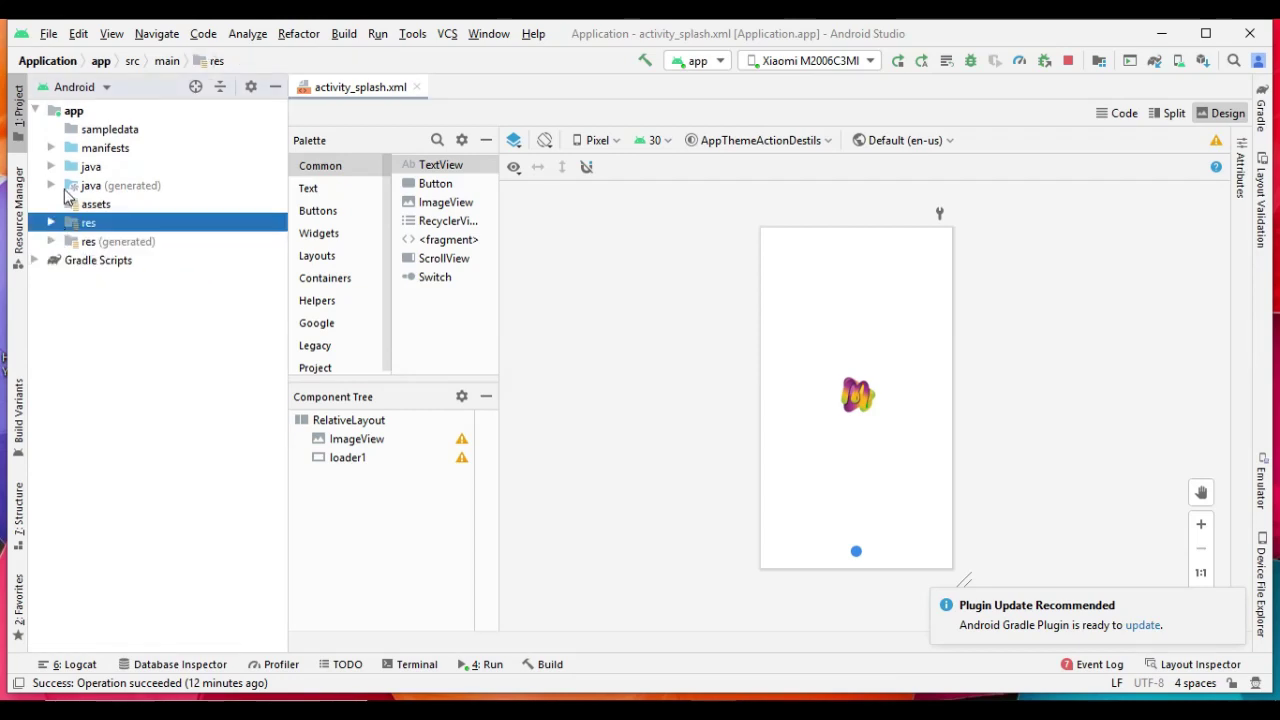
pyautogui.click(51, 167)
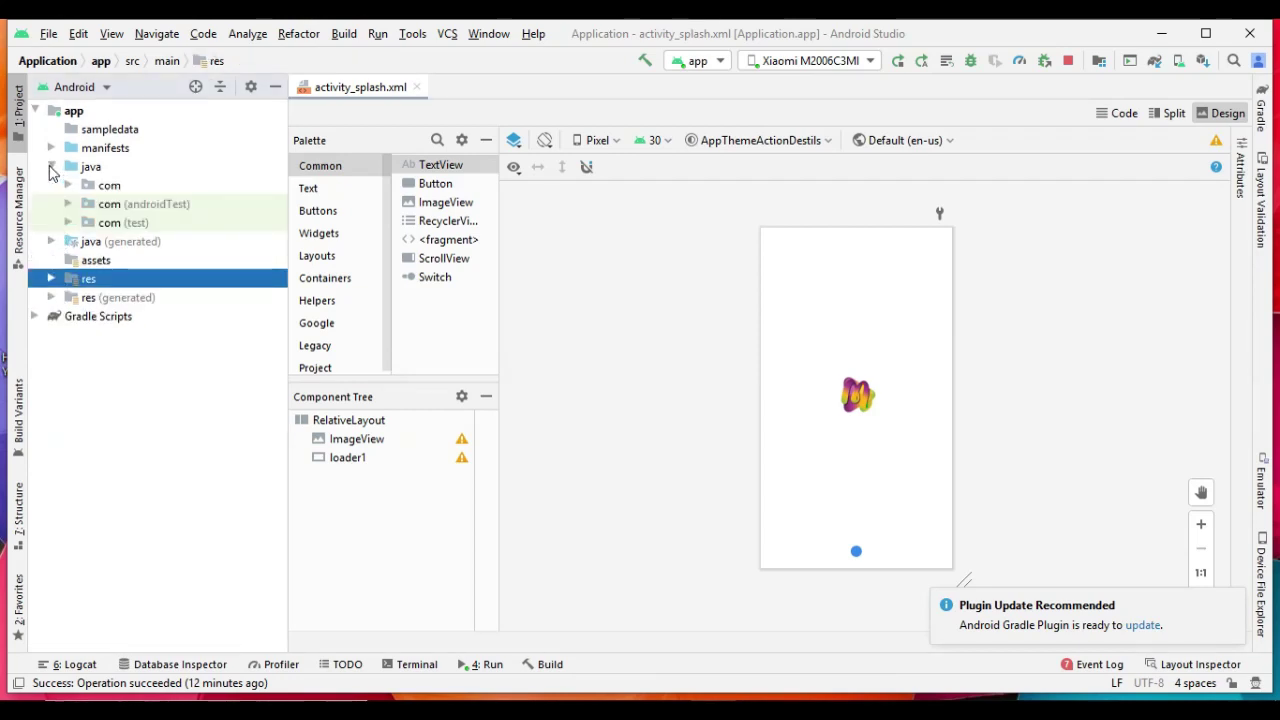
pyautogui.click(66, 186)
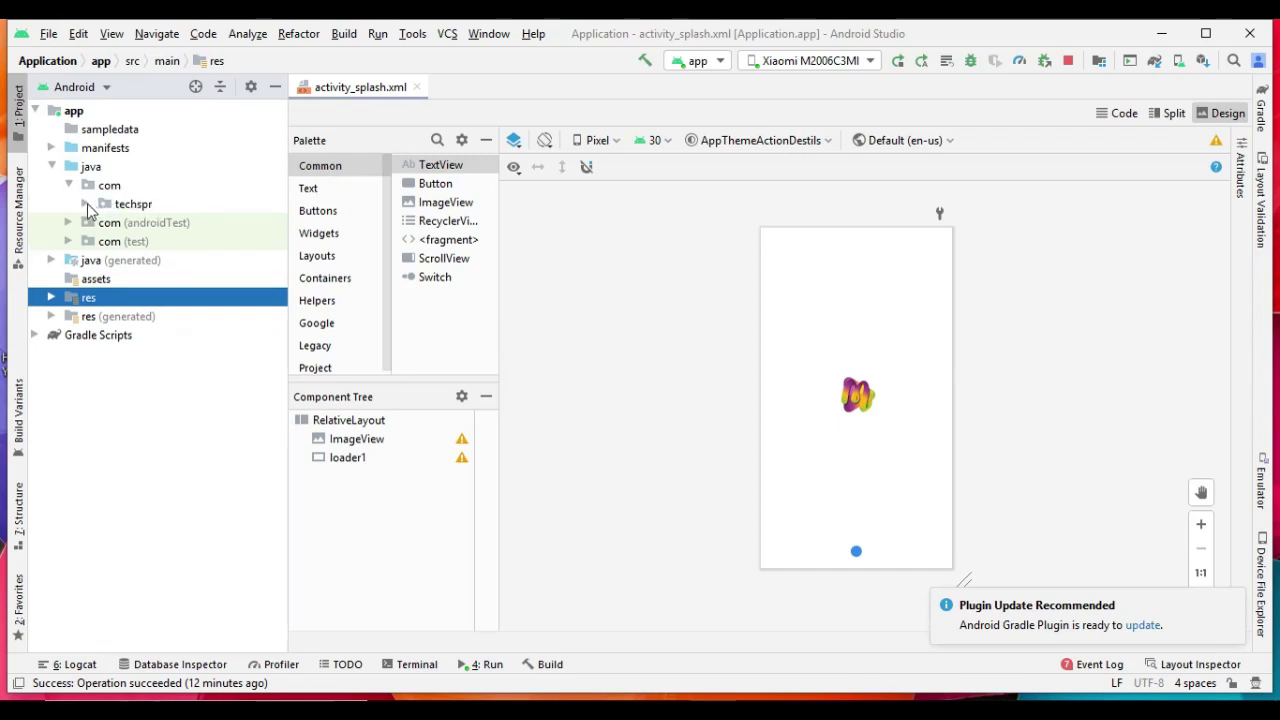
pyautogui.click(86, 203)
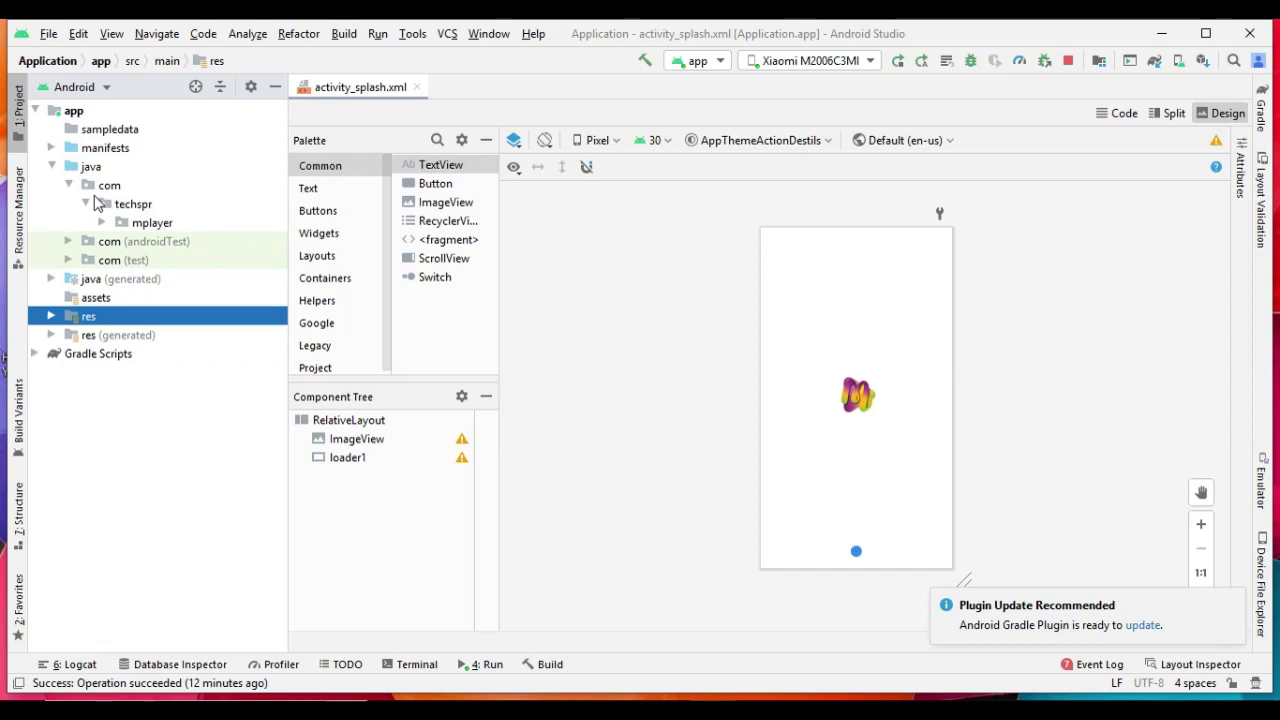
pyautogui.click(102, 223)
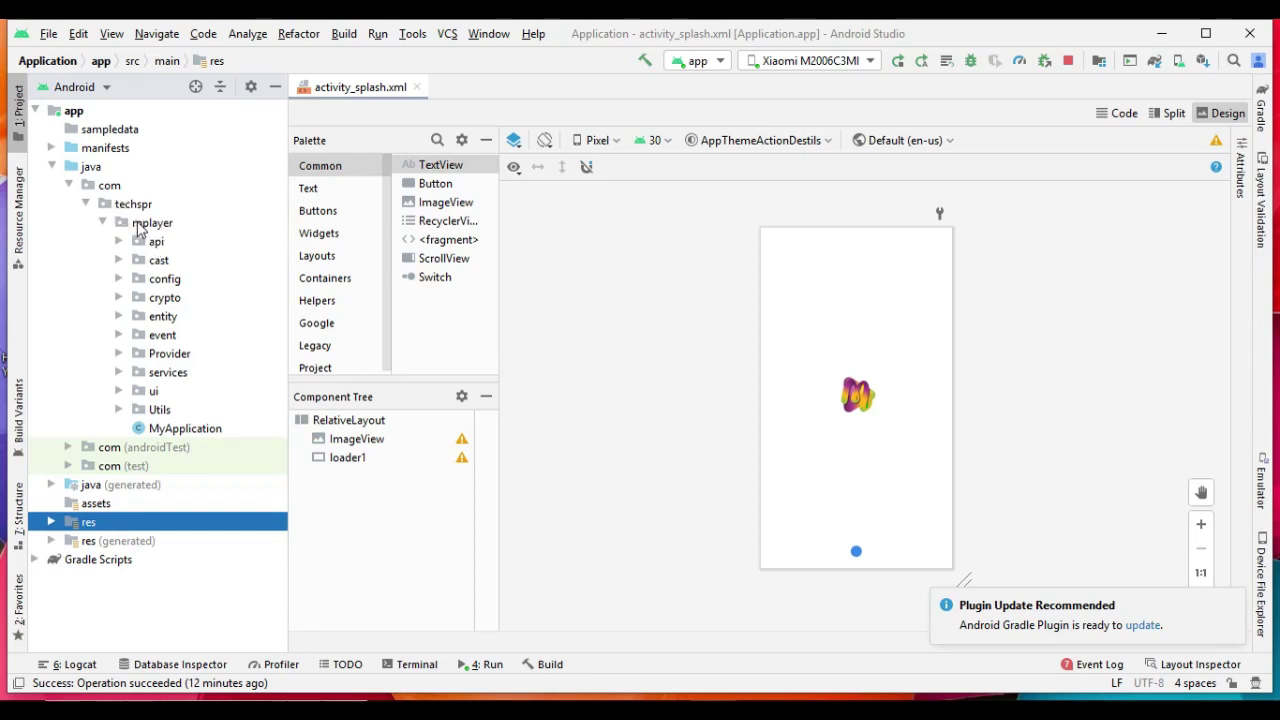
pyautogui.click(140, 228)
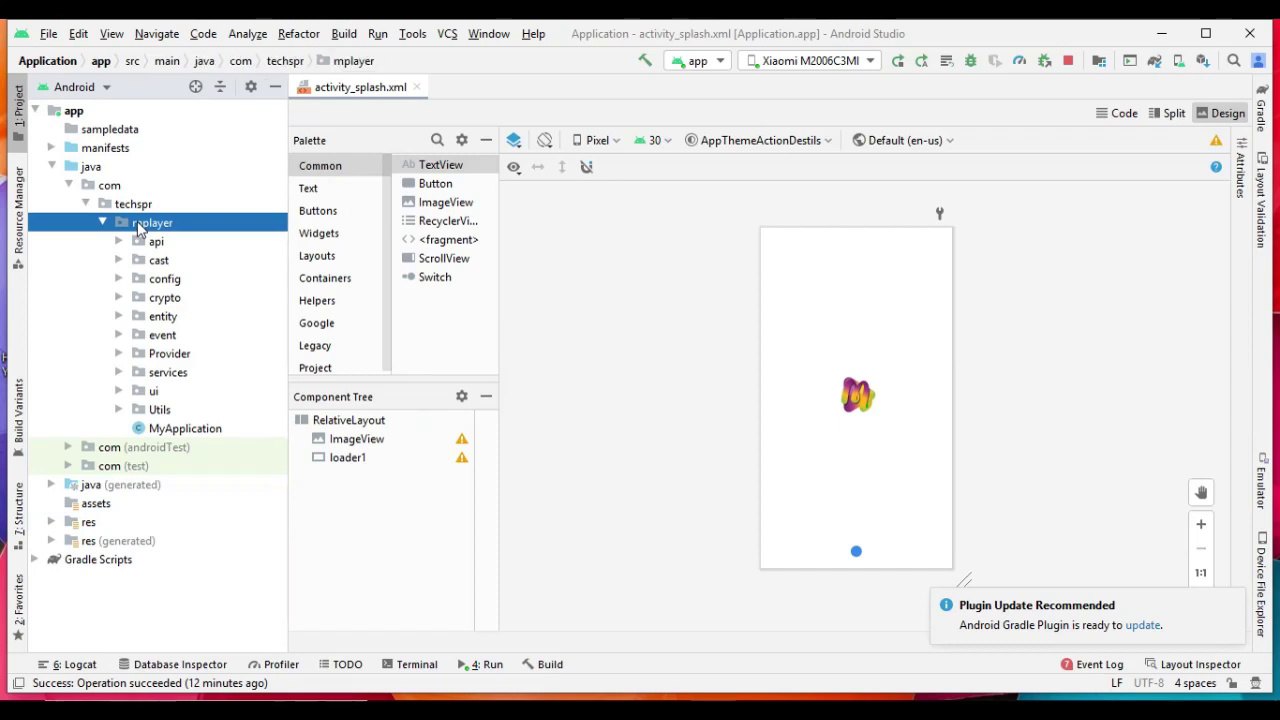
# - Rename the mplayer package to moviestore across the project files, rerunning the usage search before applying the refactoring
pyautogui.rightClick(138, 228)
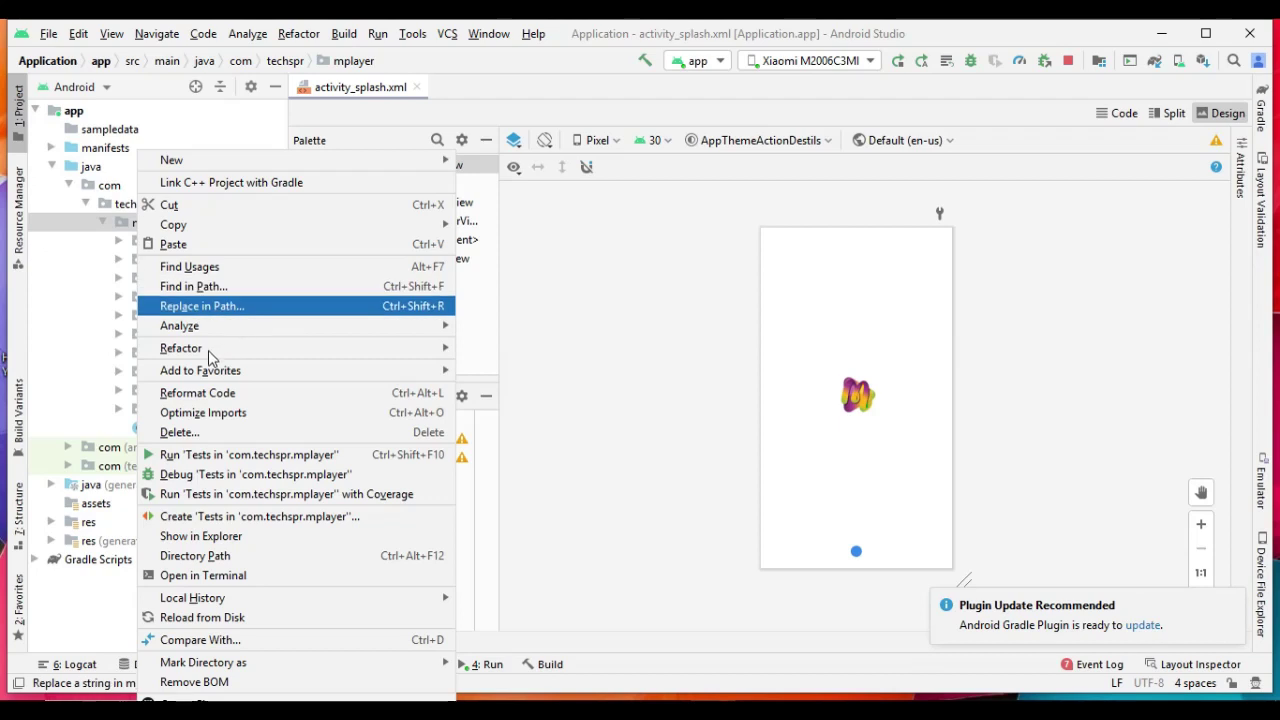
pyautogui.moveTo(380, 350)
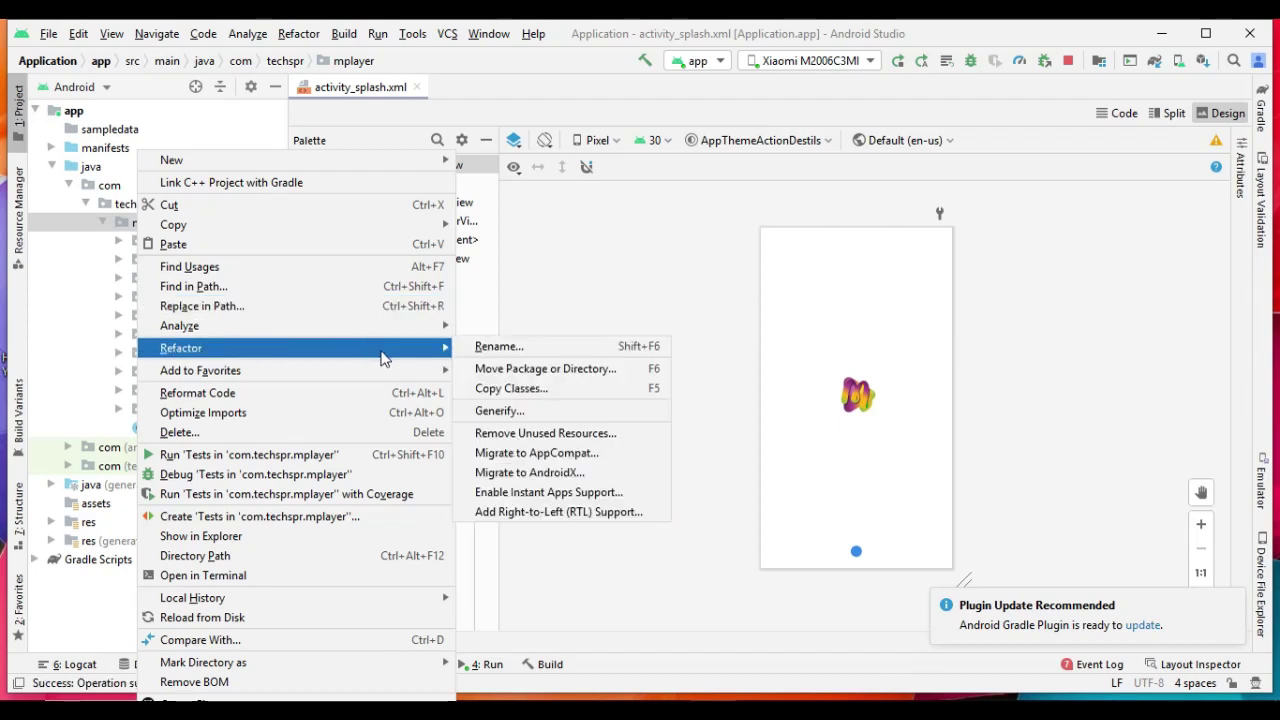
pyautogui.click(490, 347)
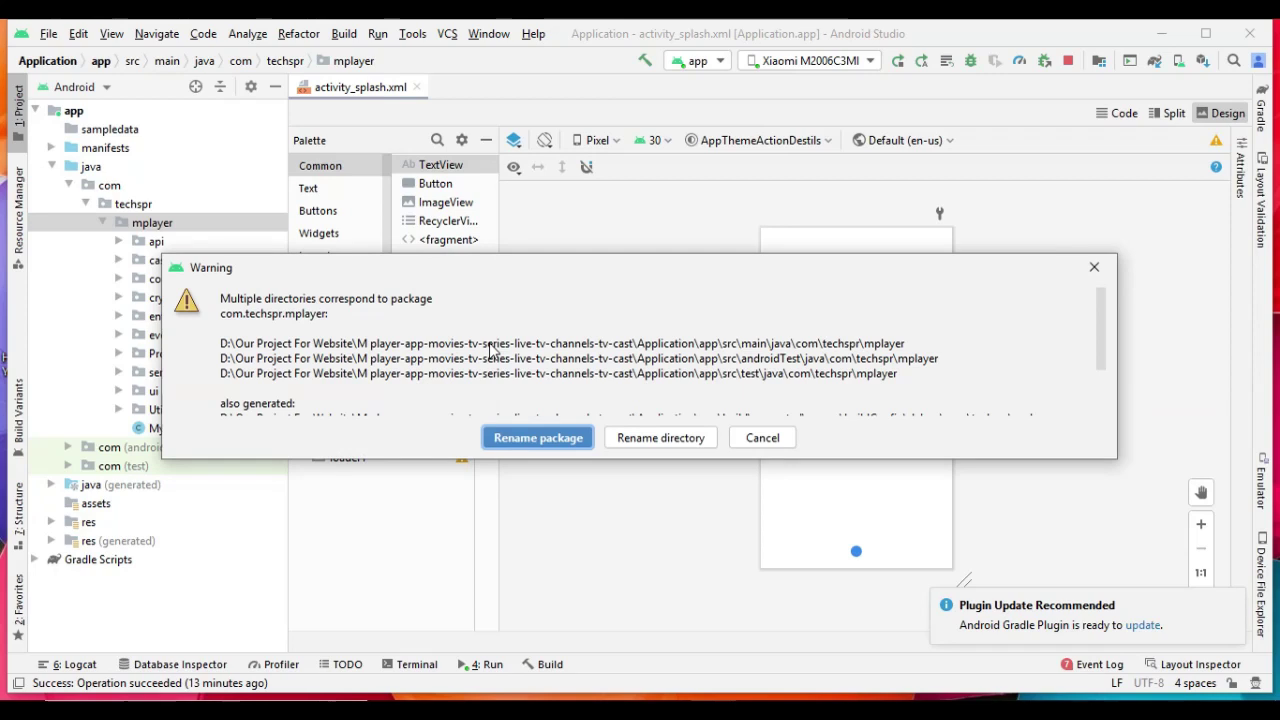
pyautogui.click(538, 438)
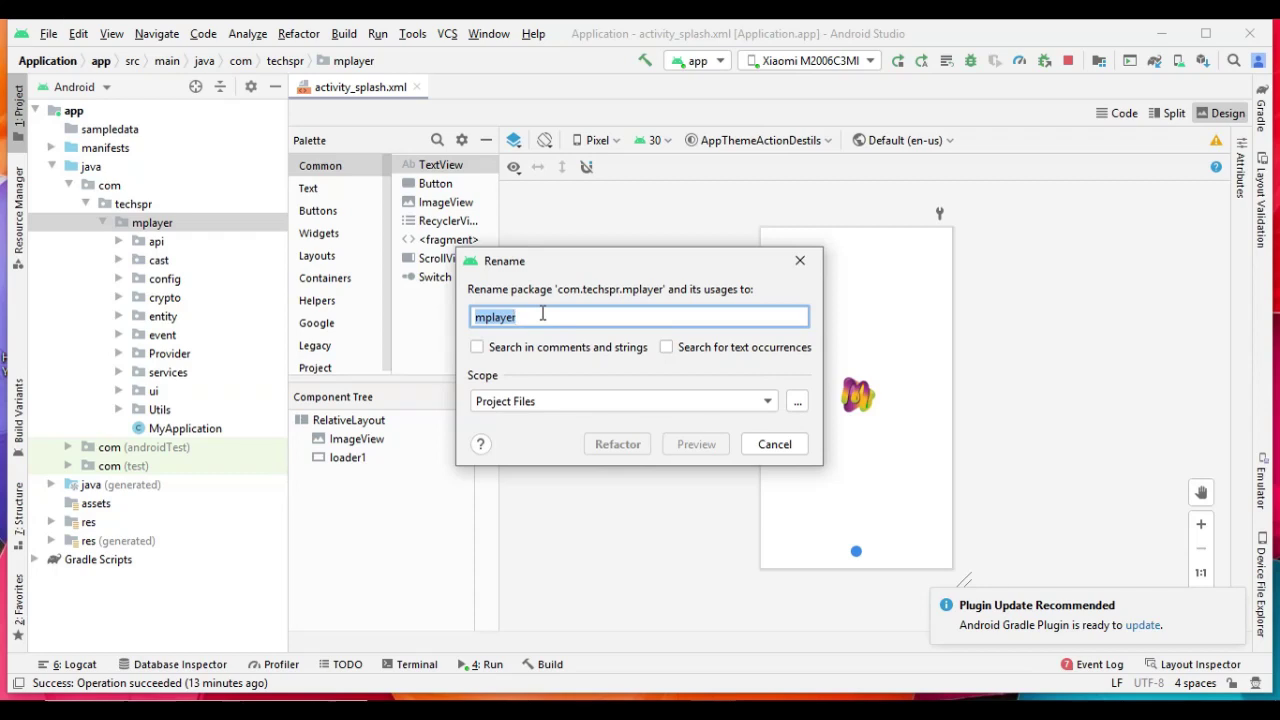
pyautogui.write('moviestore')
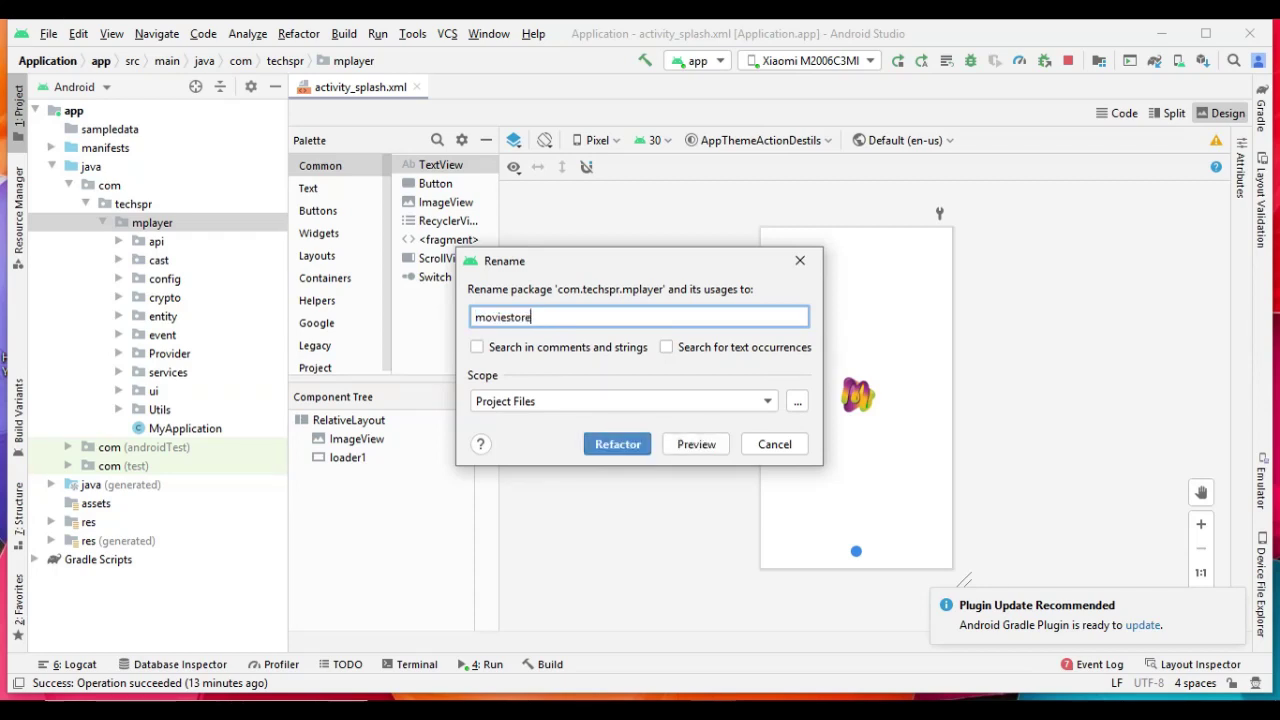
pyautogui.click(613, 448)
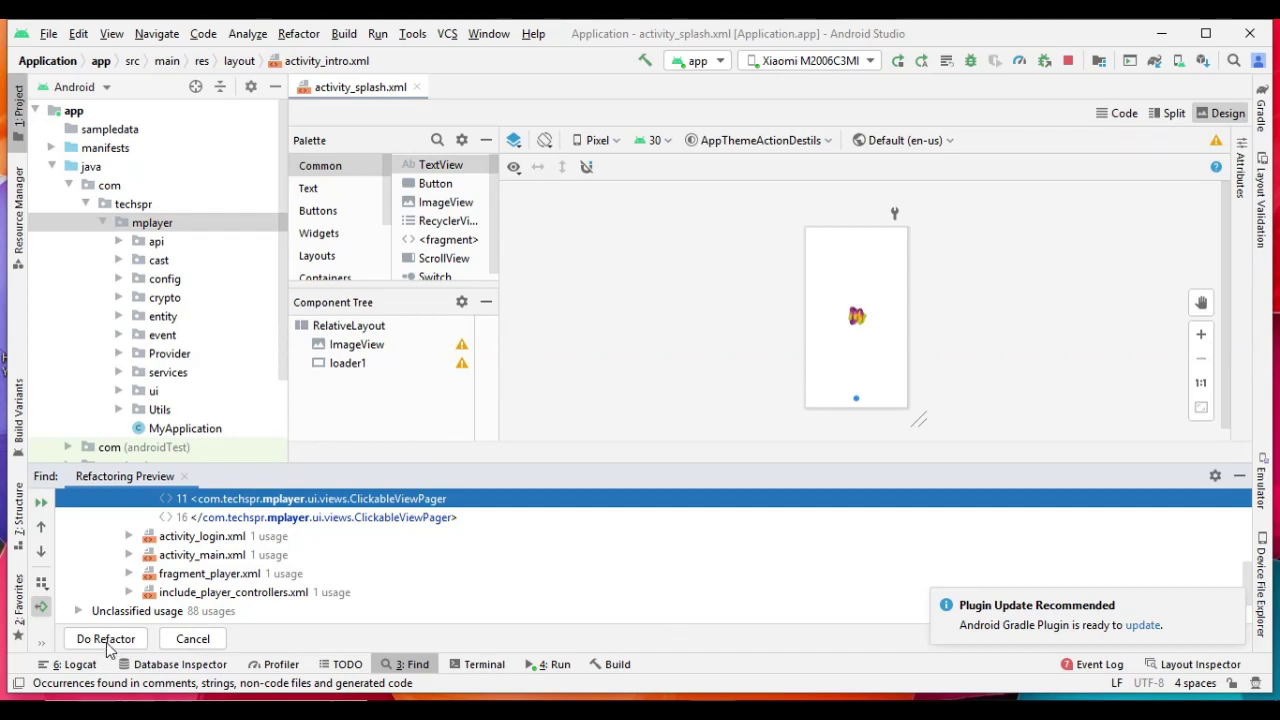
pyautogui.click(106, 640)
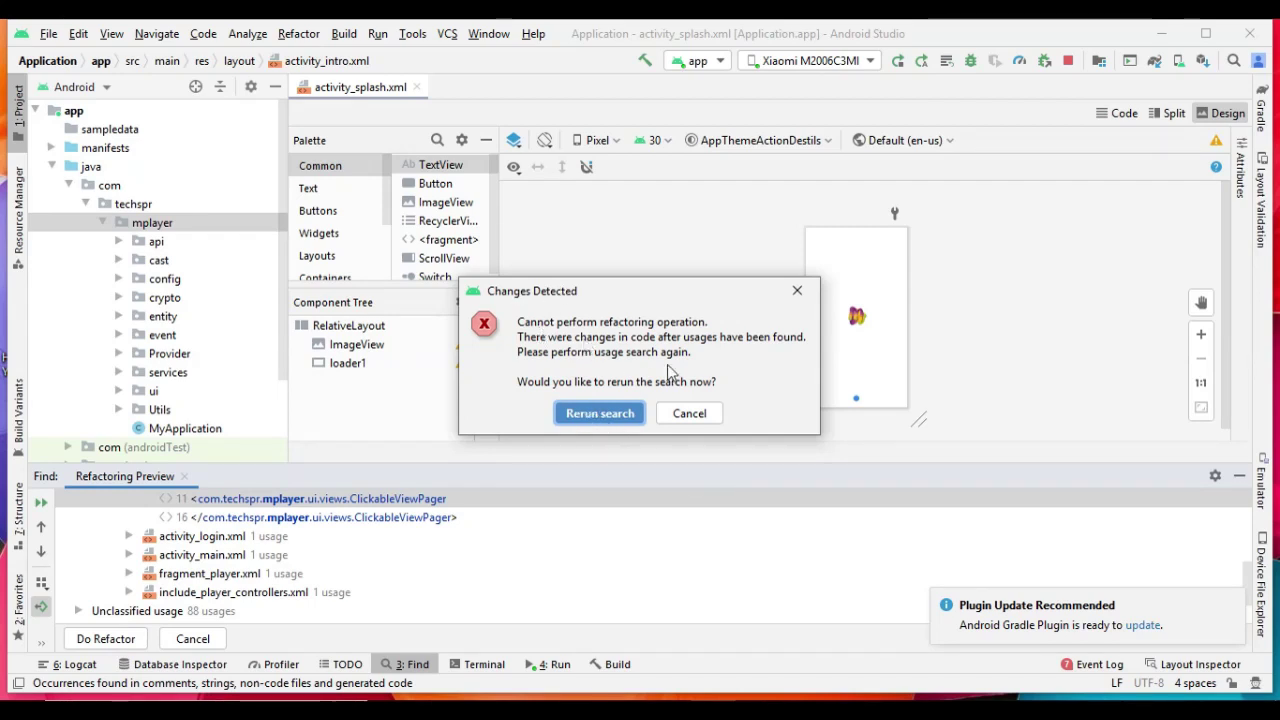
pyautogui.click(601, 416)
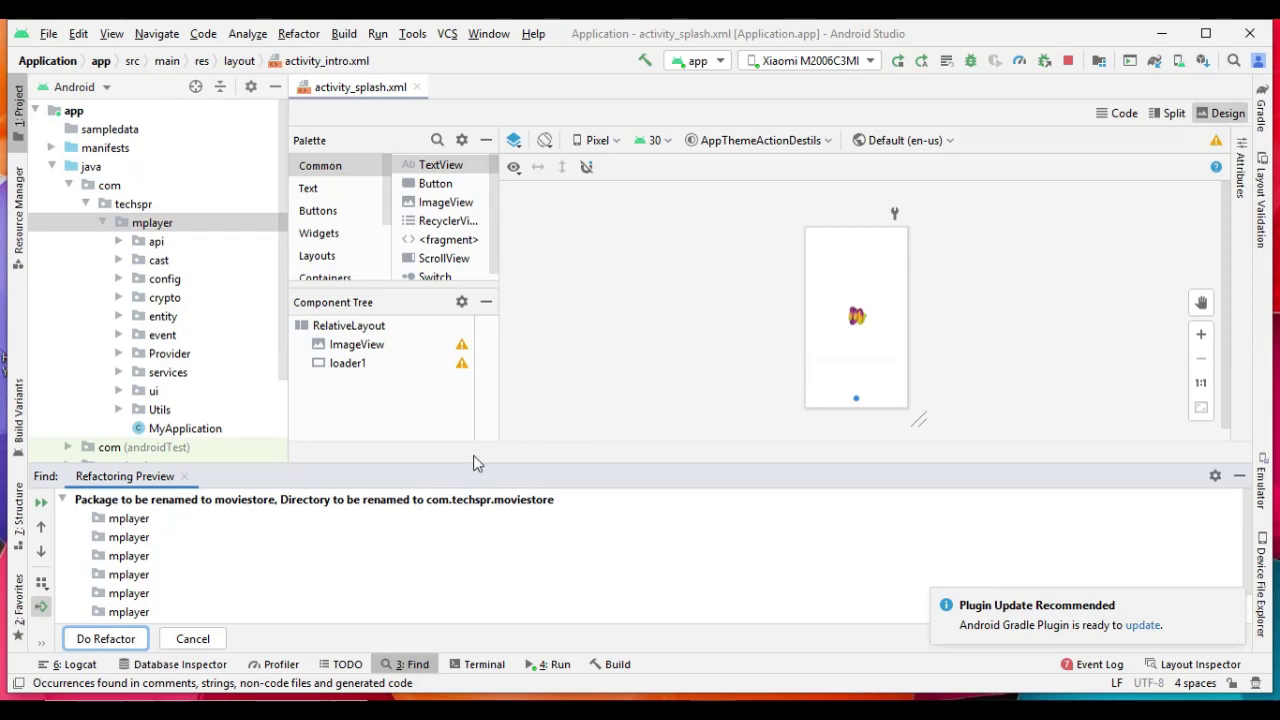
pyautogui.click(105, 639)
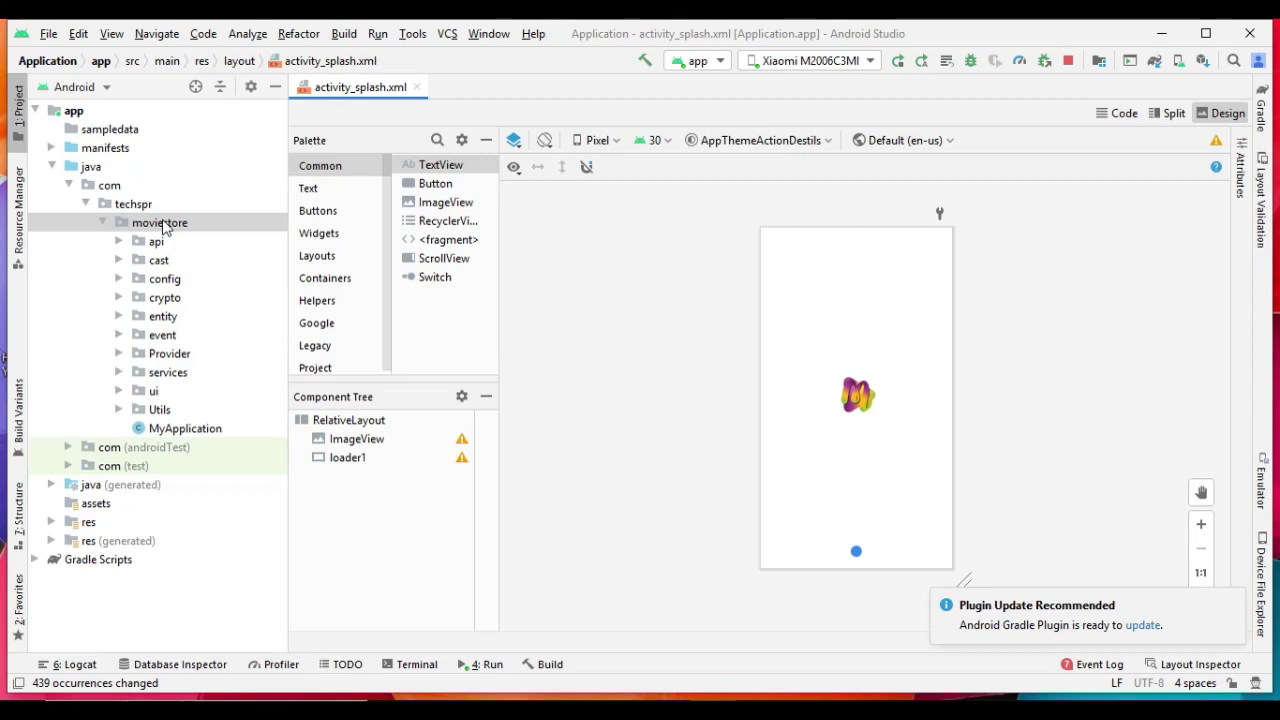
pyautogui.click(163, 224)
# - Switch the file tree from the Android view to the Project view and show the app folder's contents
pyautogui.click(80, 88)
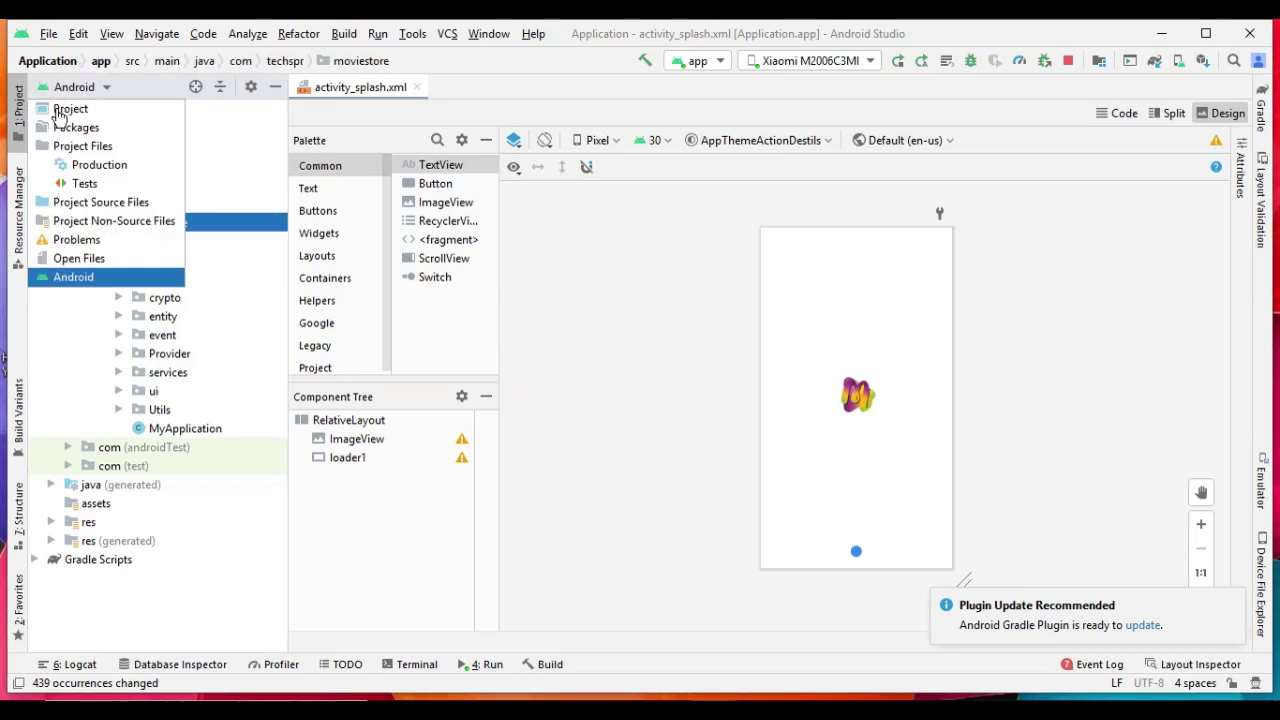
pyautogui.click(58, 110)
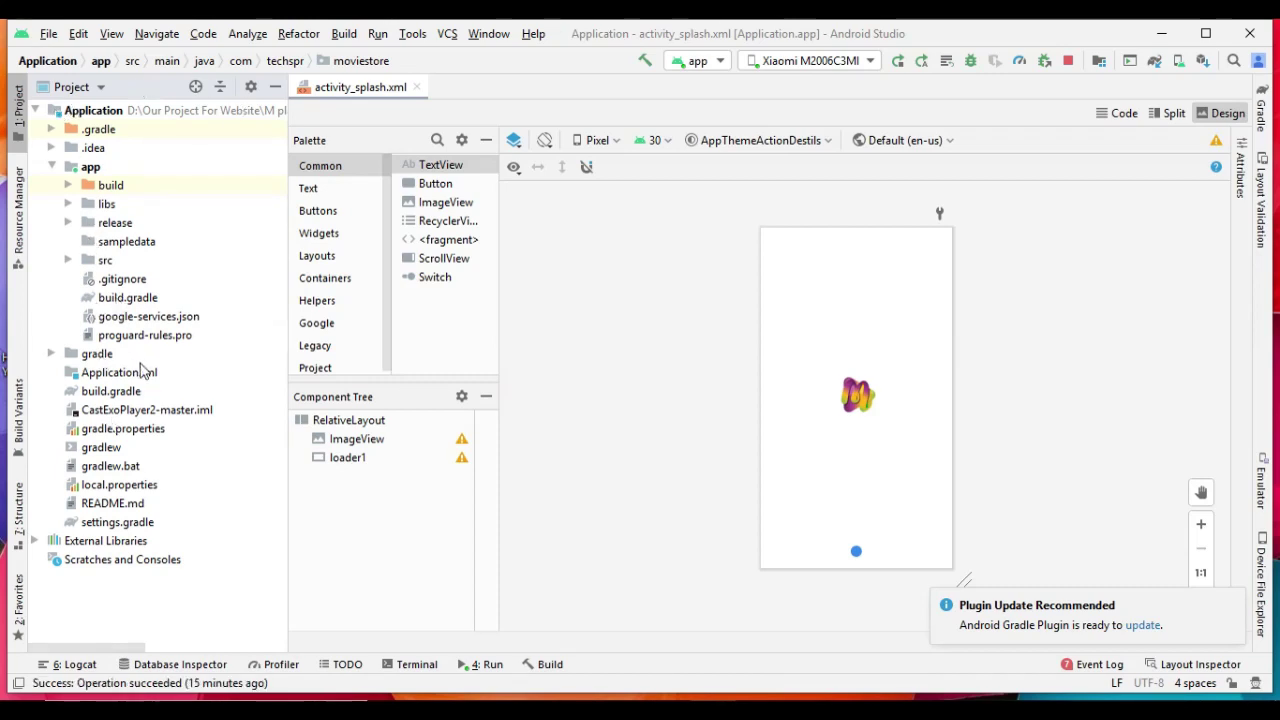
pyautogui.click(88, 166)
pyautogui.doubleClick(76, 170)
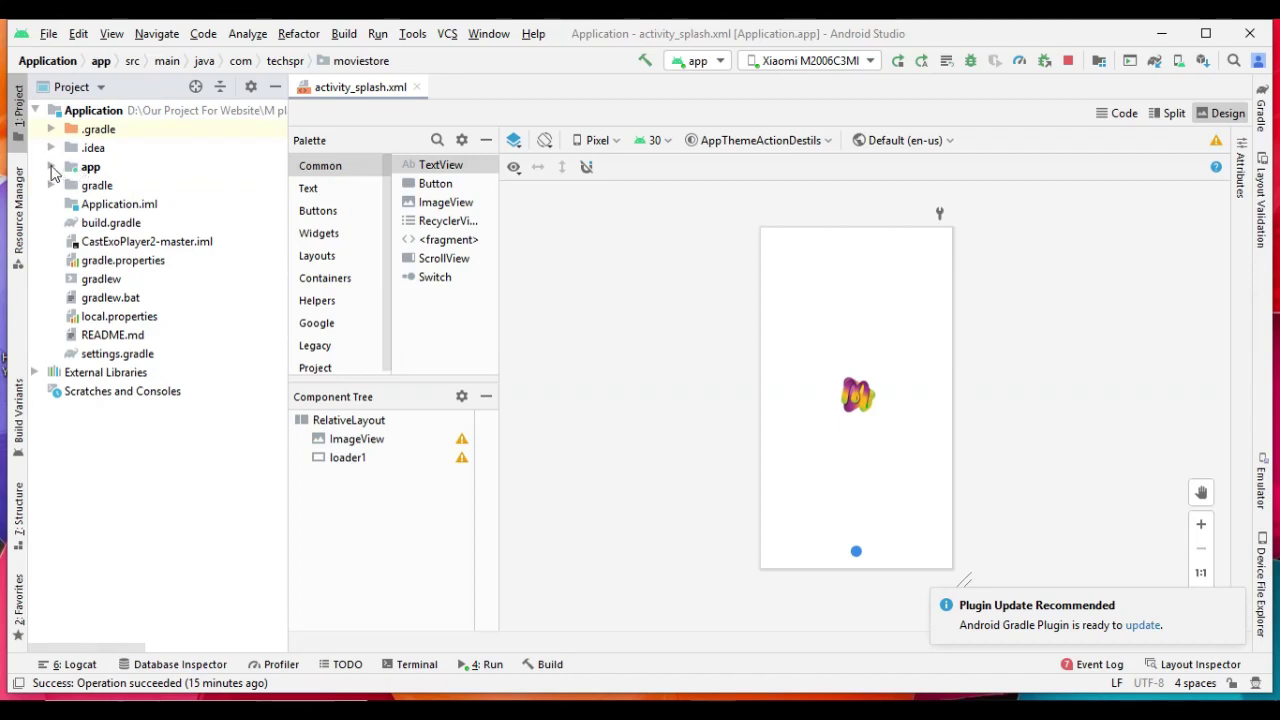
pyautogui.click(52, 168)
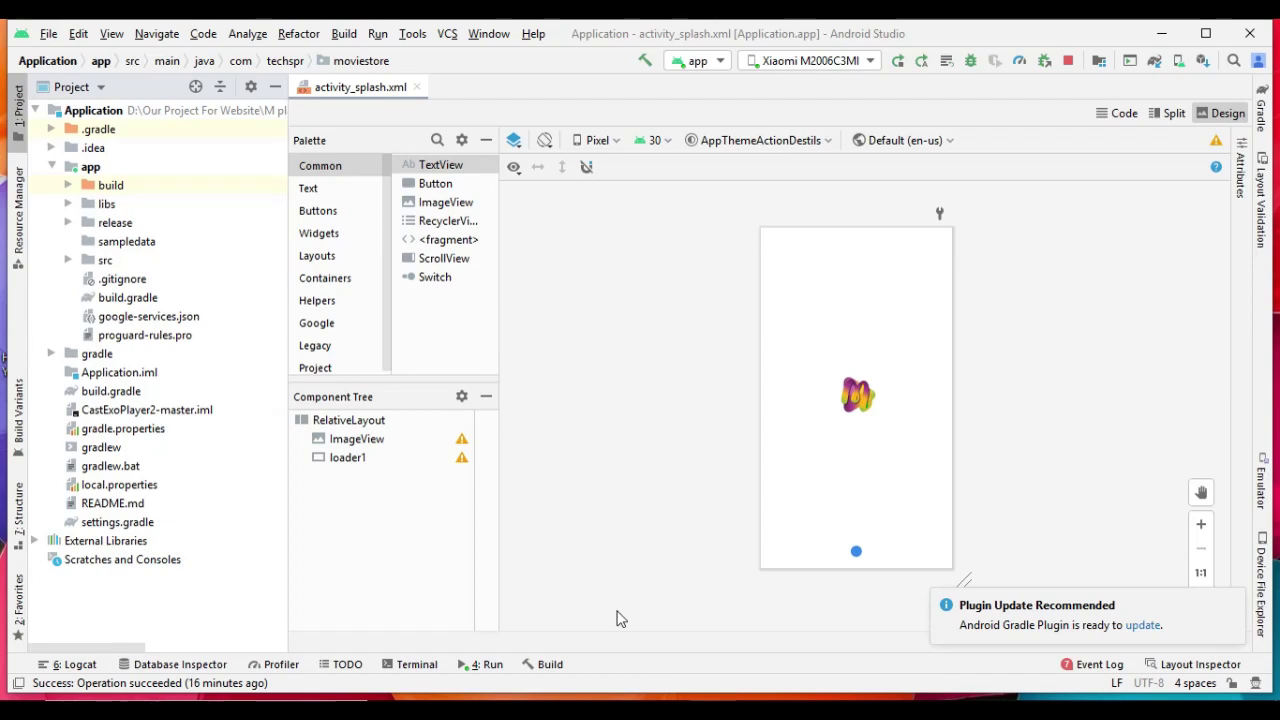
# - Switch to Google Chrome and open the Firebase console
pyautogui.moveTo(666, 710)
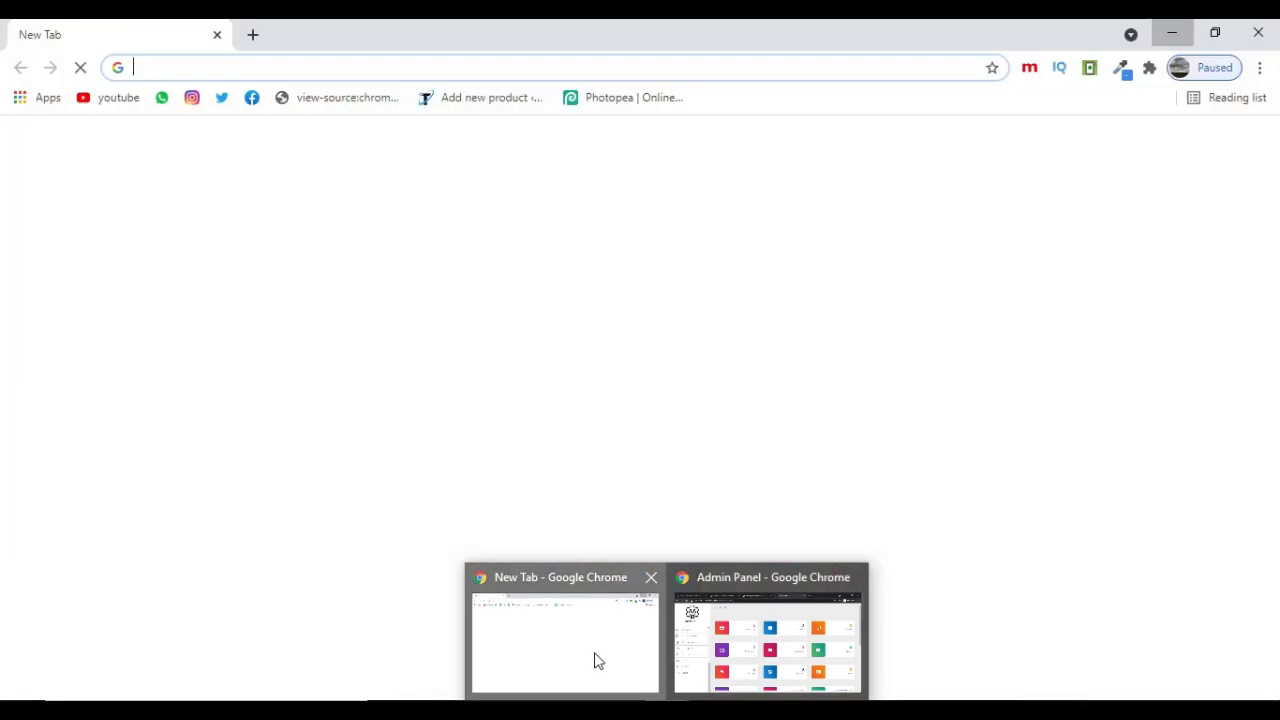
pyautogui.click(597, 660)
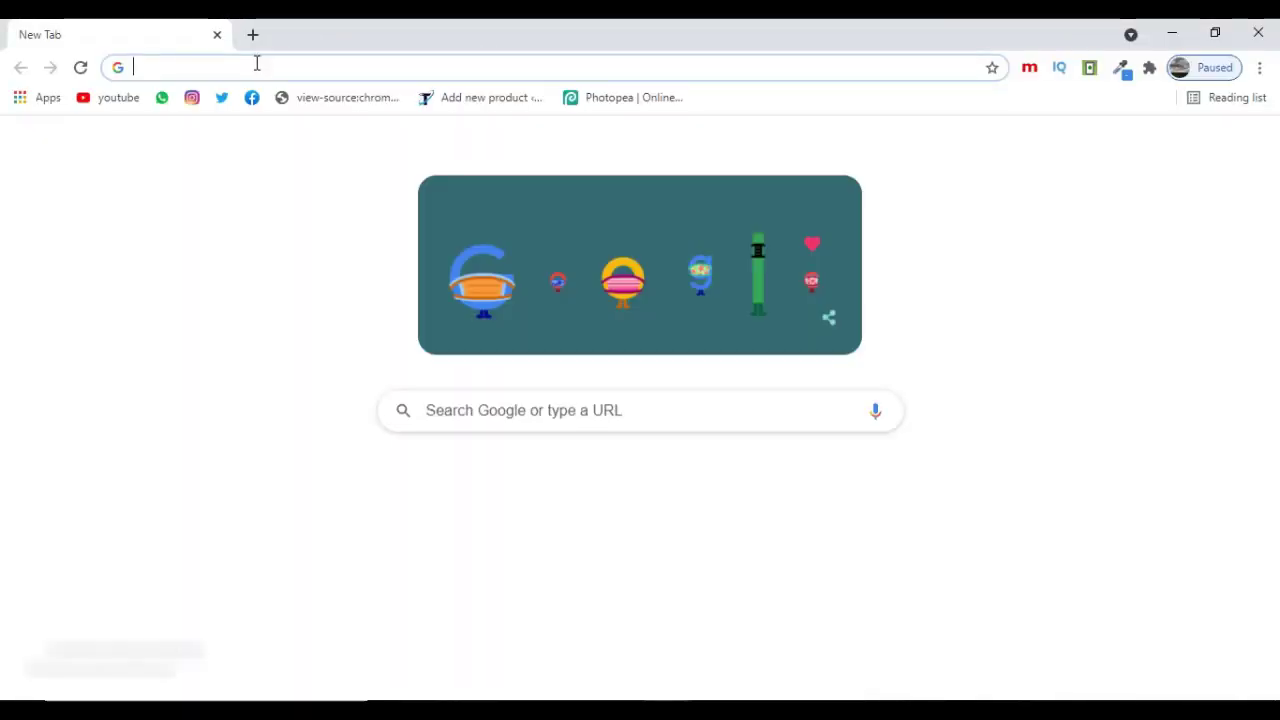
pyautogui.click(257, 63)
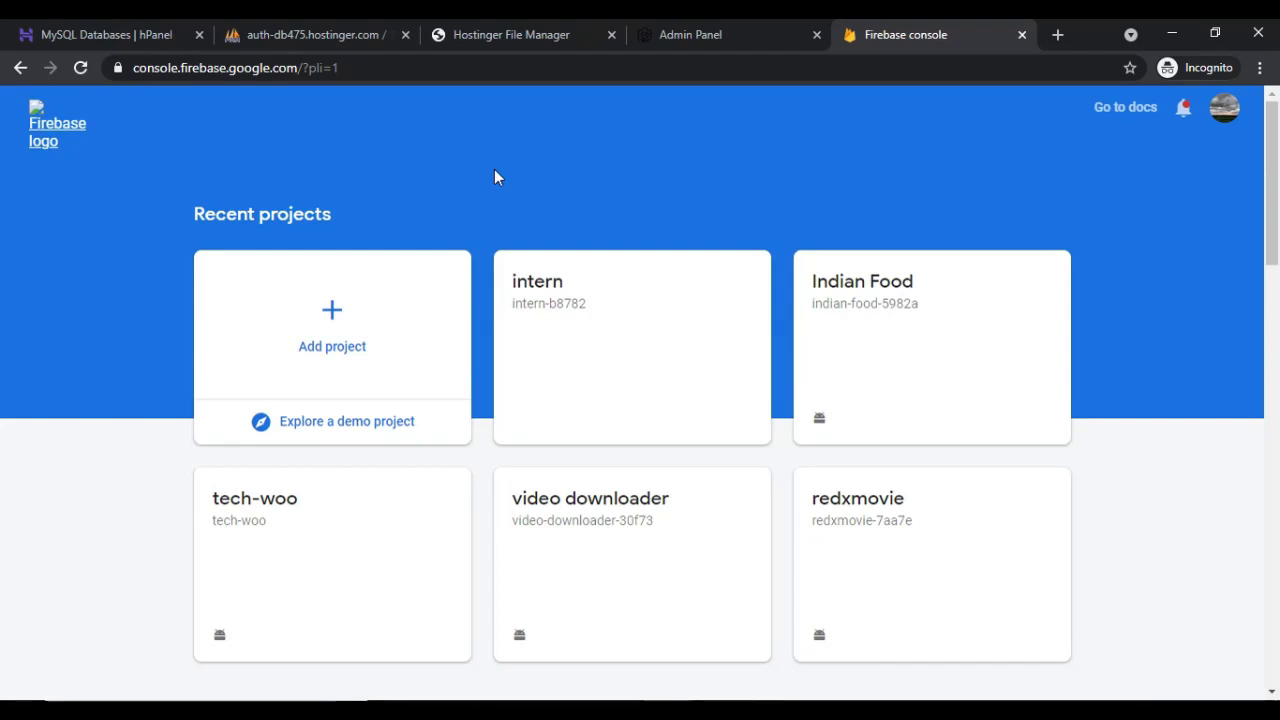
# - Start a new Firebase project named moviestore and keep Google Analytics enabled for it
pyautogui.click(318, 343)
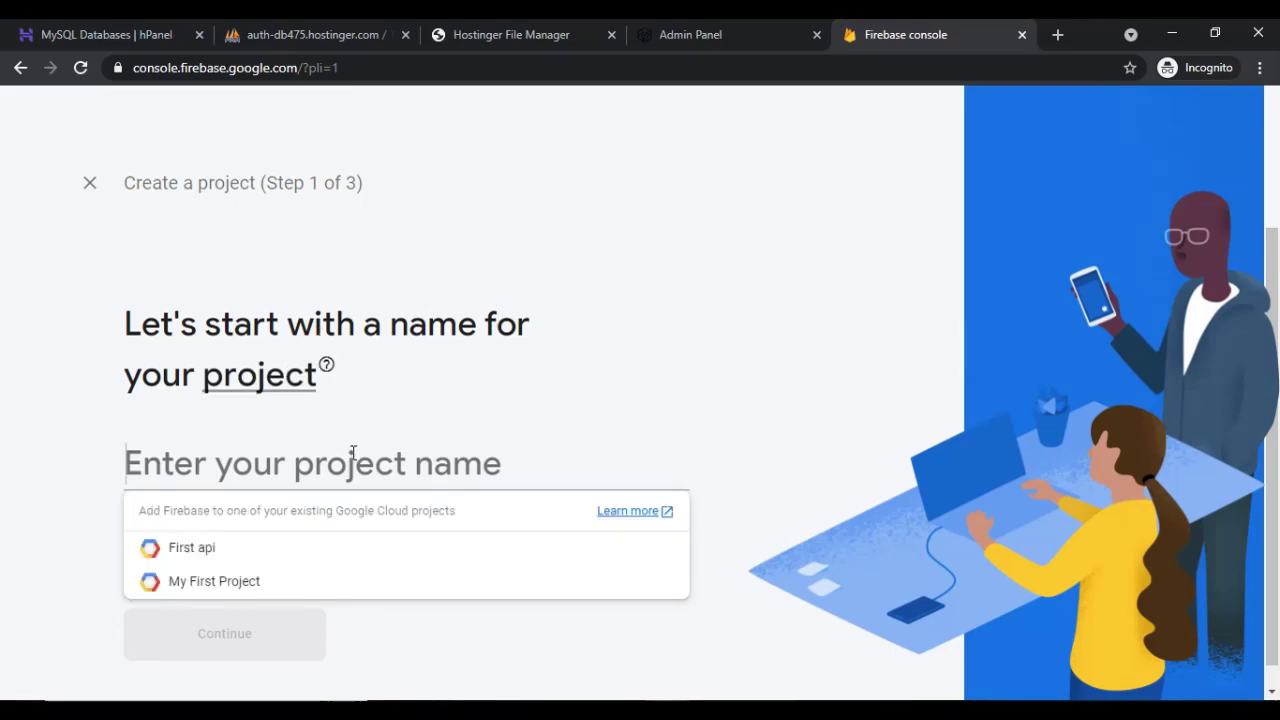
pyautogui.write('m')
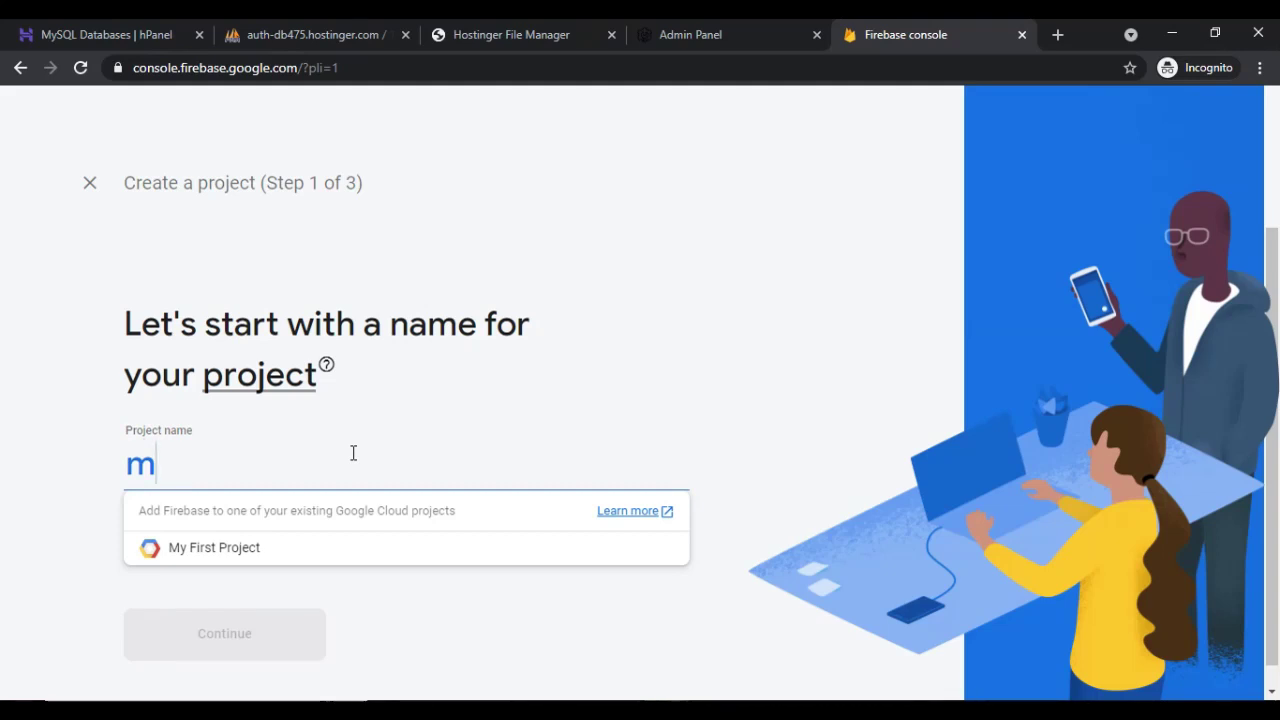
pyautogui.write('oviestore')
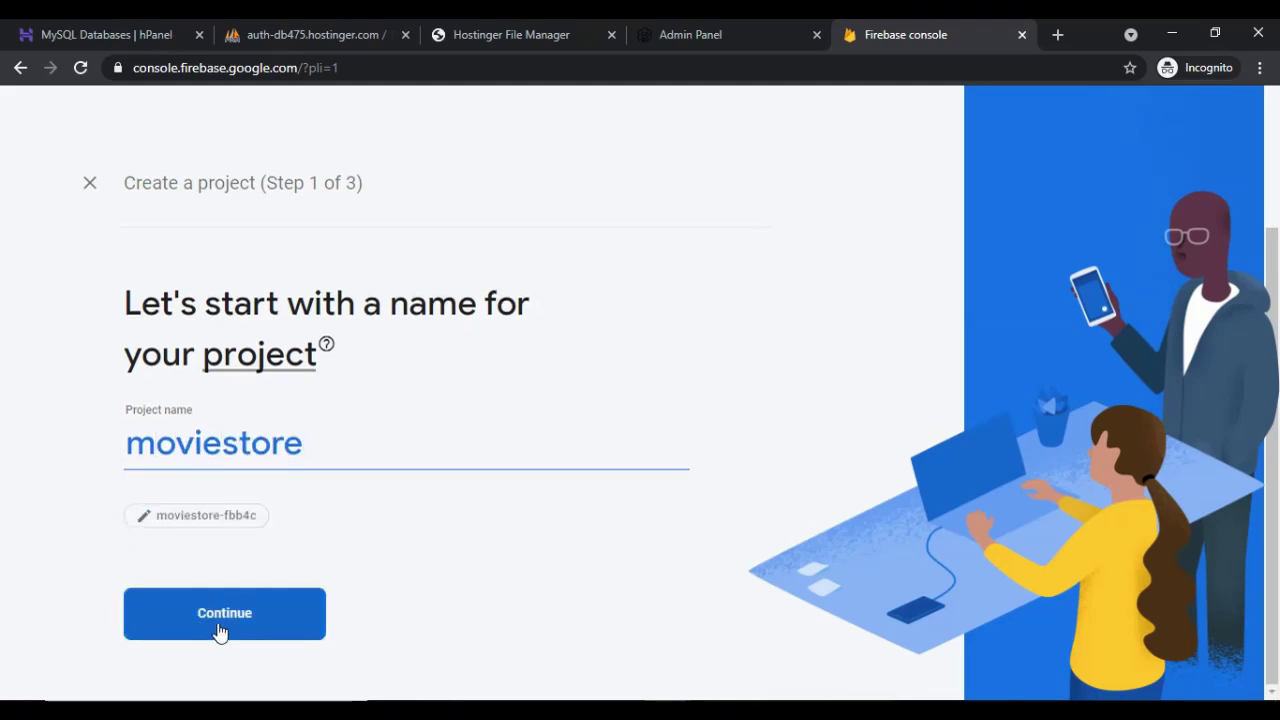
pyautogui.click(224, 623)
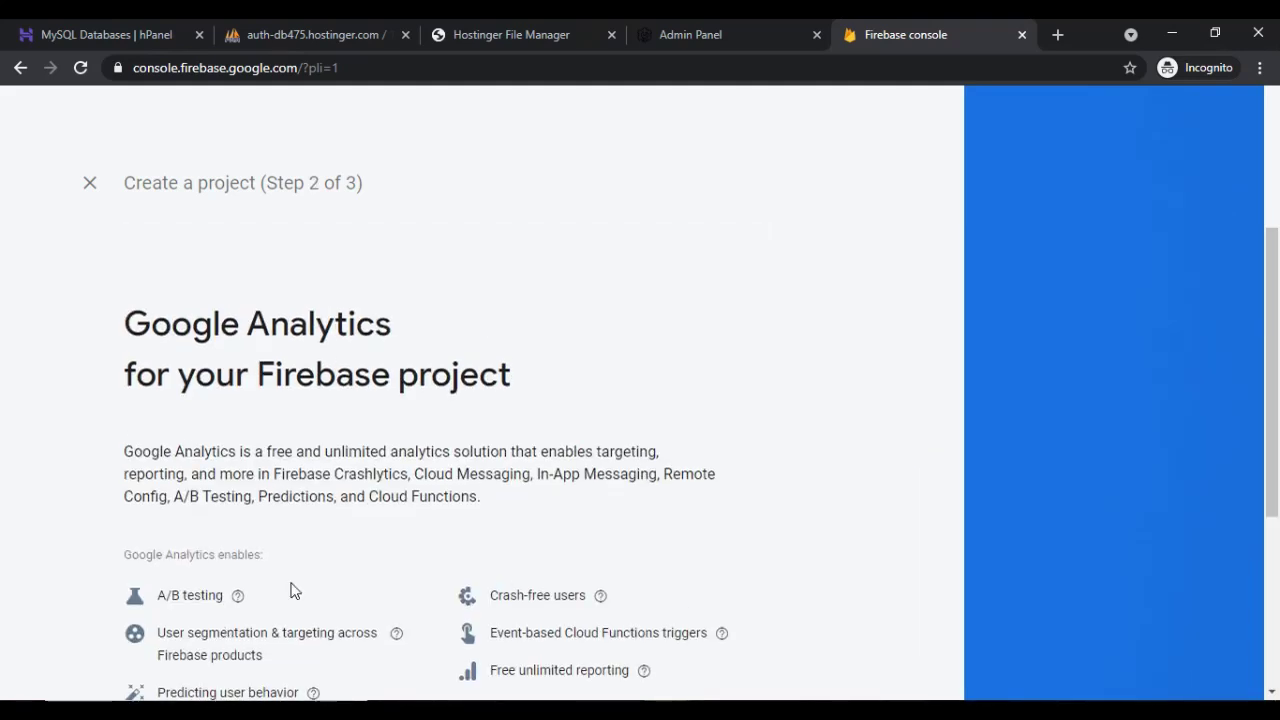
pyautogui.scroll(-3, 457, 537)
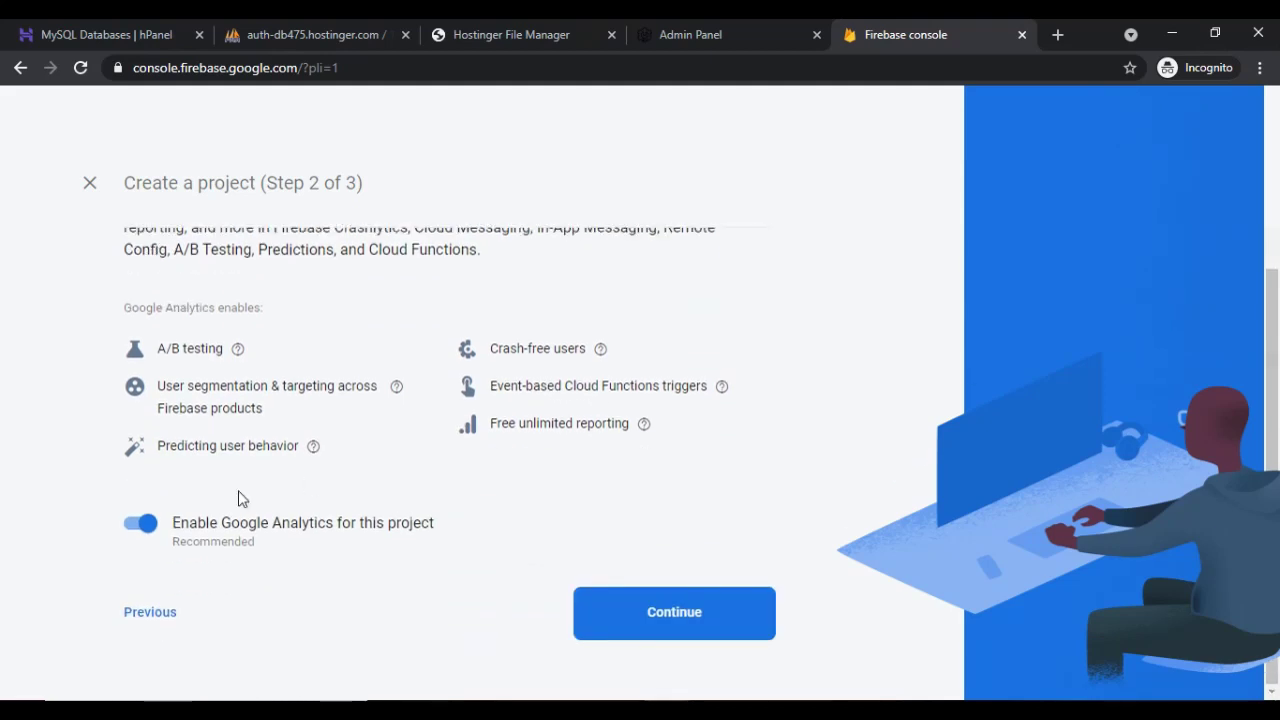
pyautogui.click(660, 617)
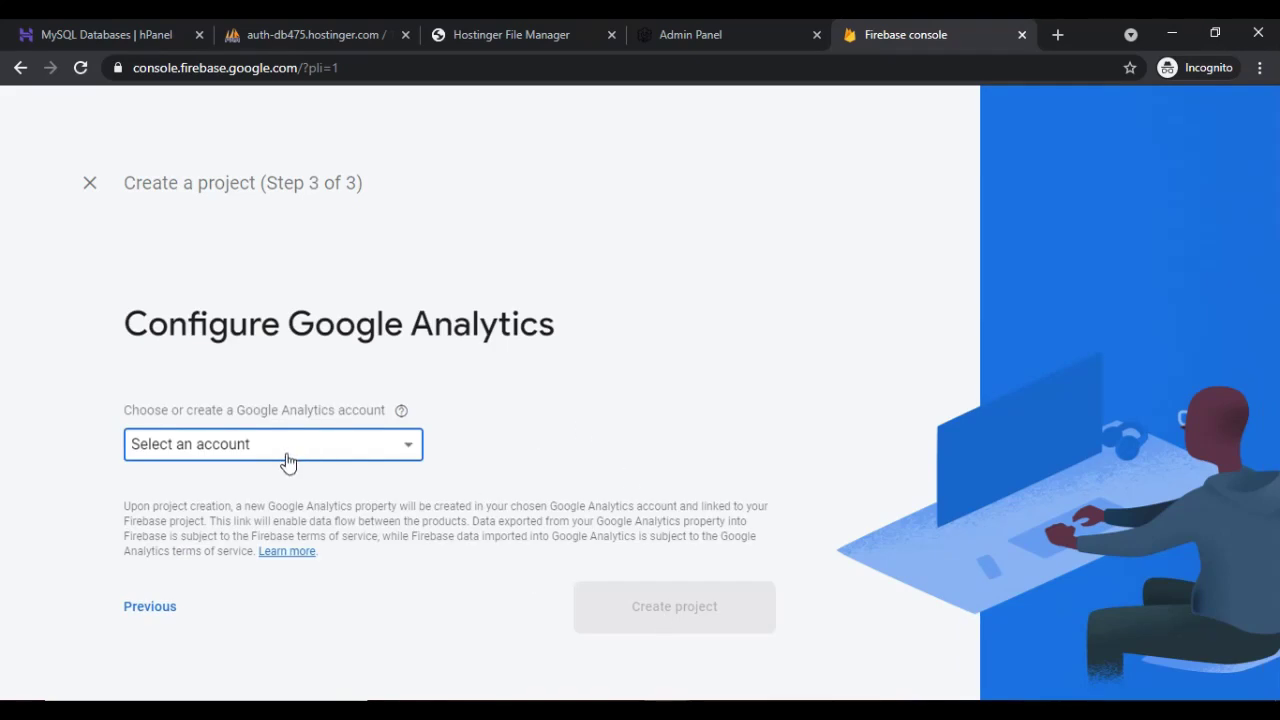
# - Choose Default Account for Firebase as the Analytics account, create the project and continue to its overview
pyautogui.click(375, 459)
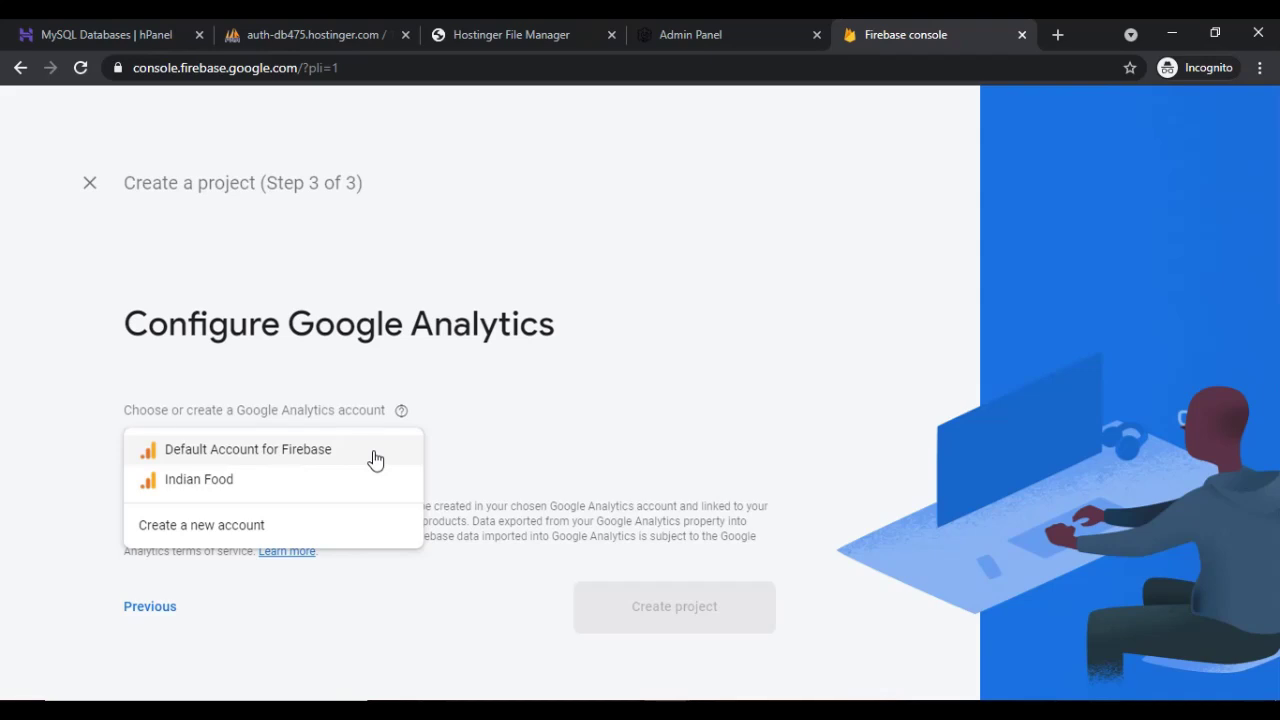
pyautogui.click(237, 452)
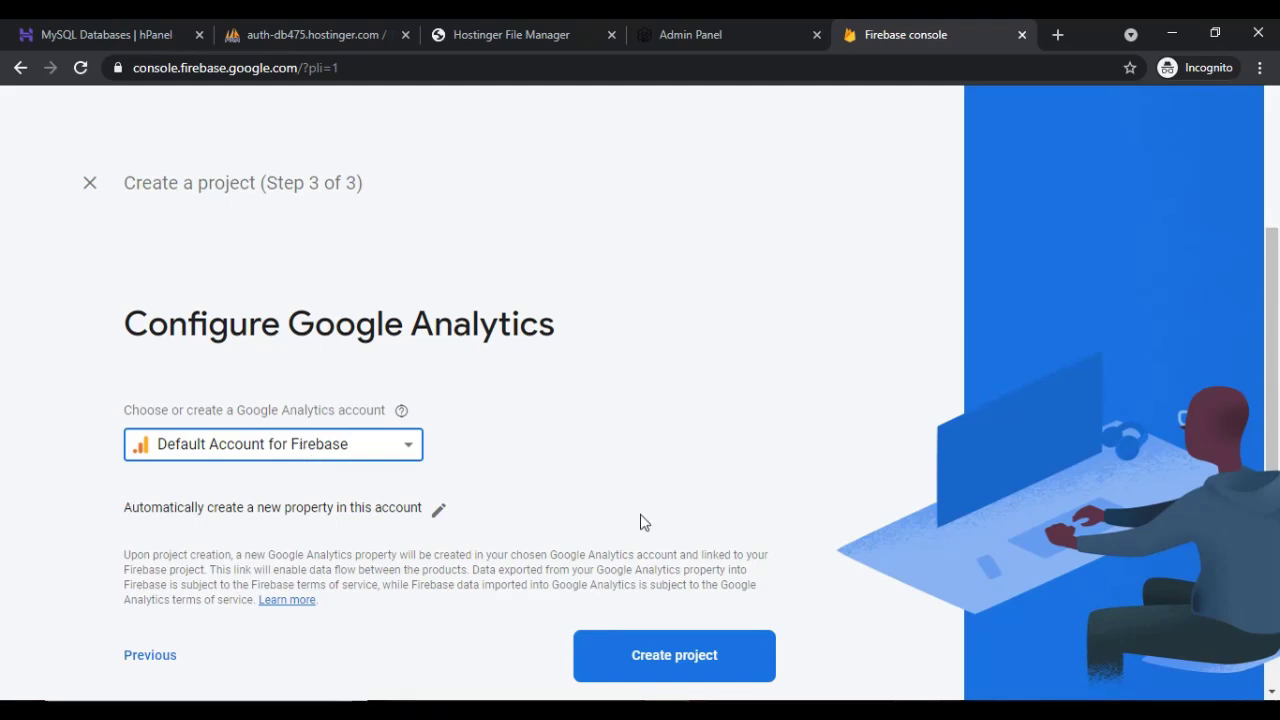
pyautogui.scroll(-1, 640, 518)
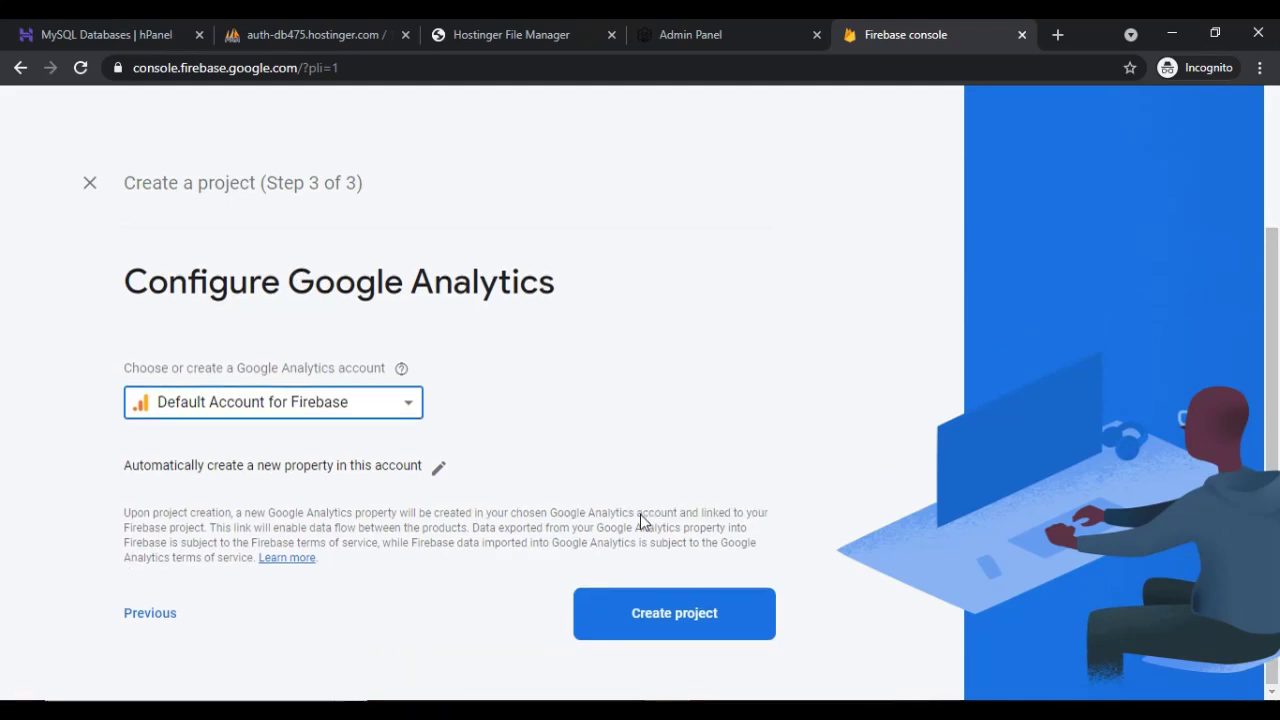
pyautogui.click(685, 625)
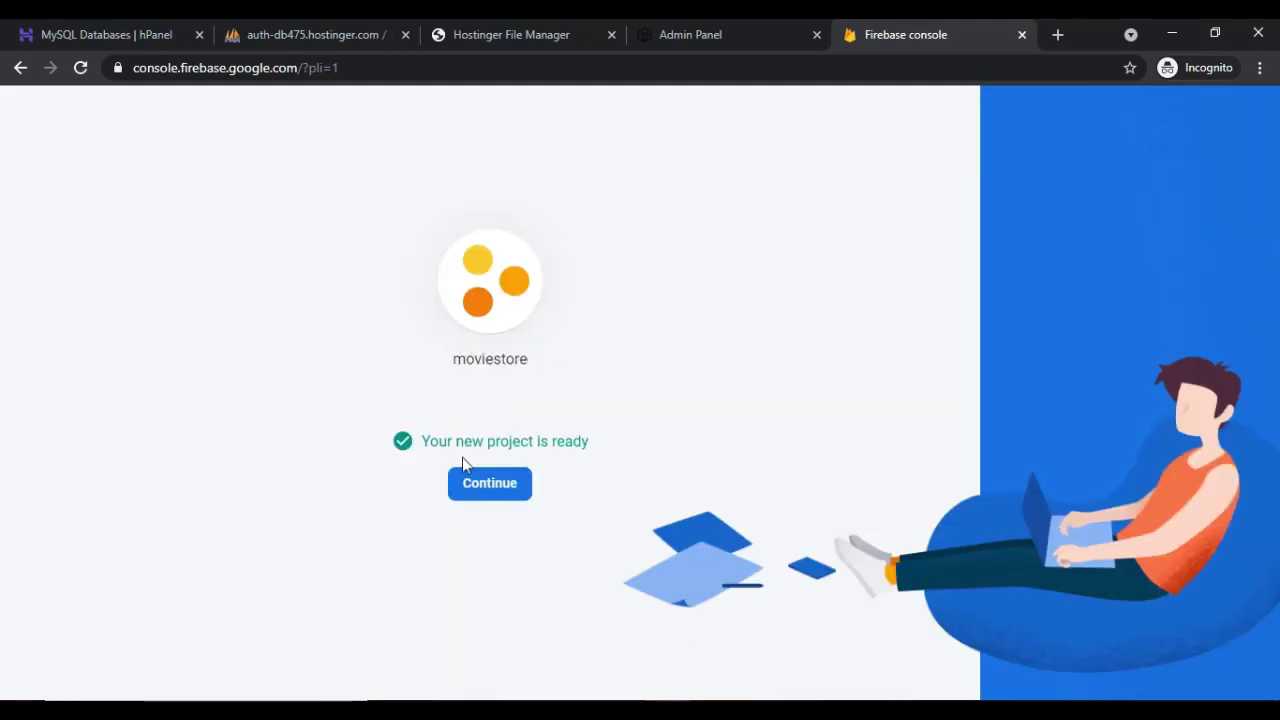
pyautogui.click(476, 494)
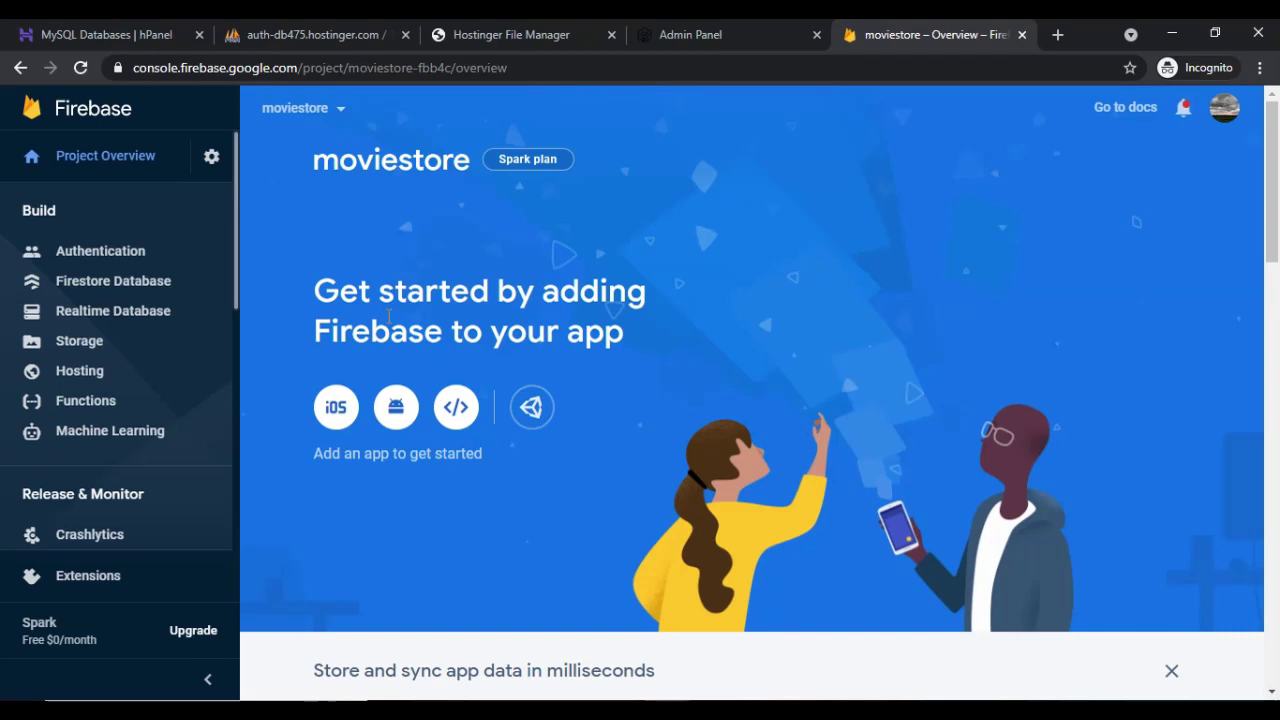
# - Start adding an Android app to the project, then show the Android view of the file tree in Android Studio to check the package name
pyautogui.click(397, 410)
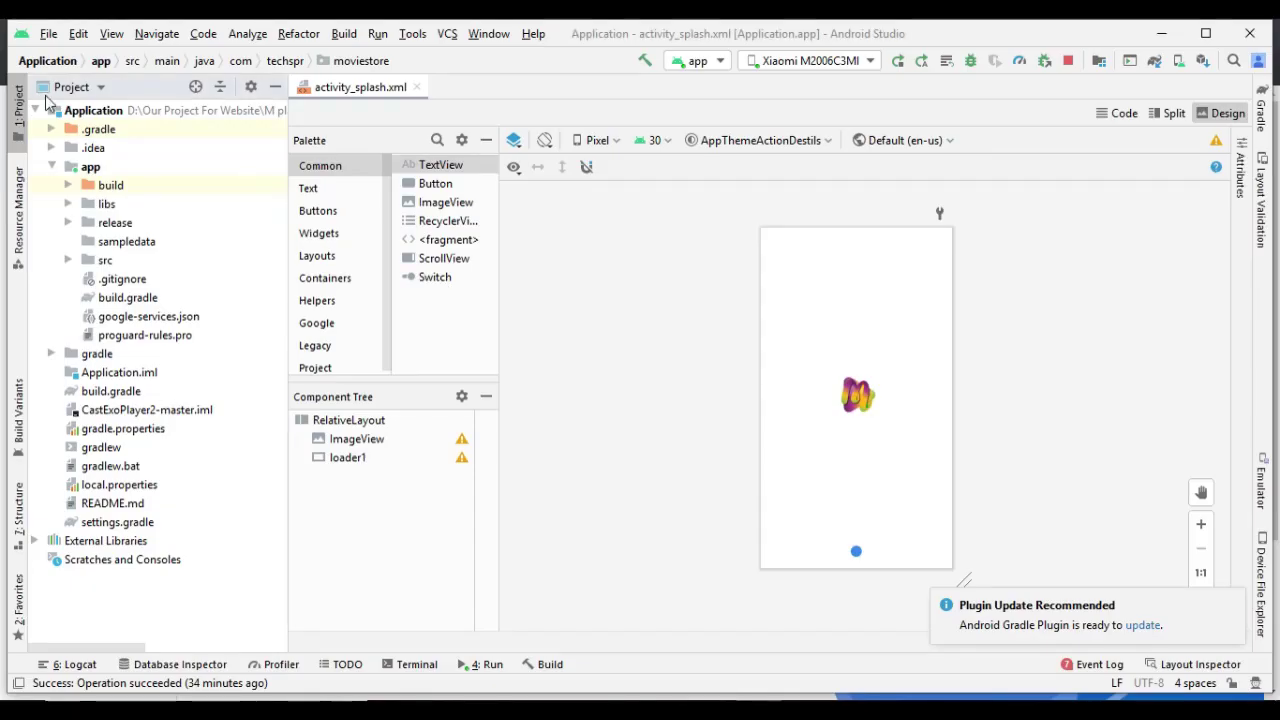
pyautogui.click(90, 92)
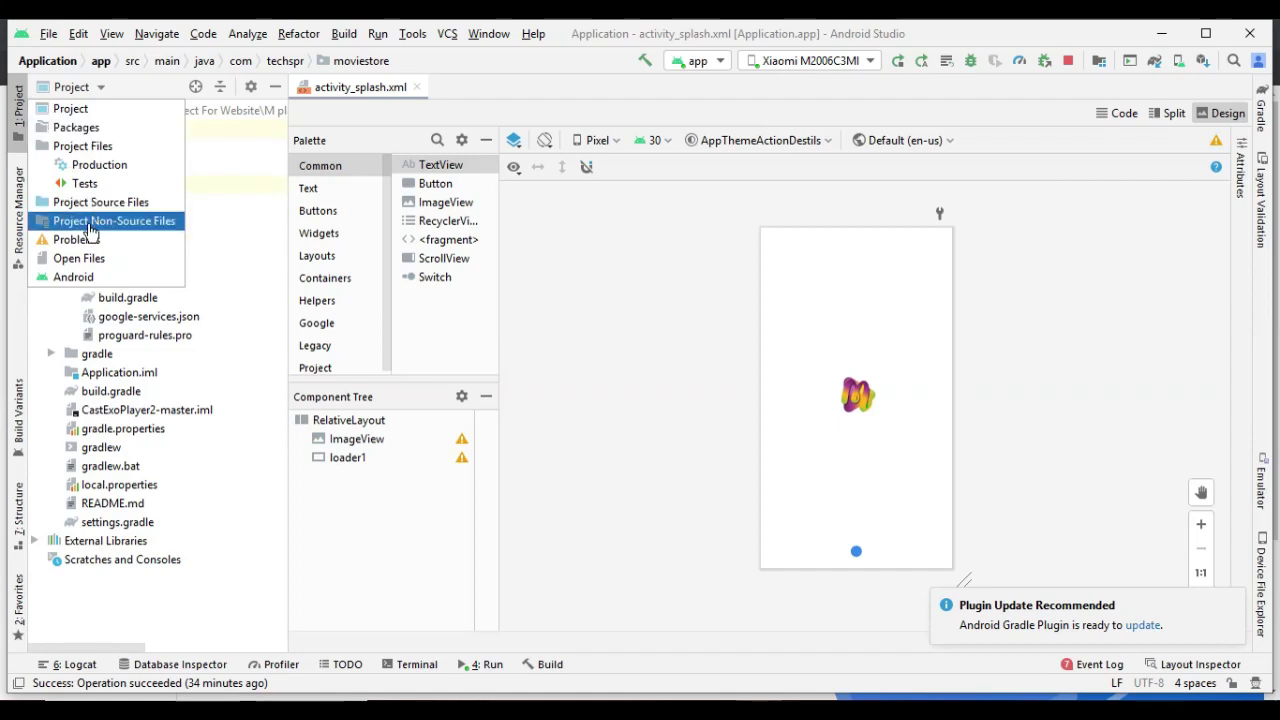
pyautogui.click(72, 278)
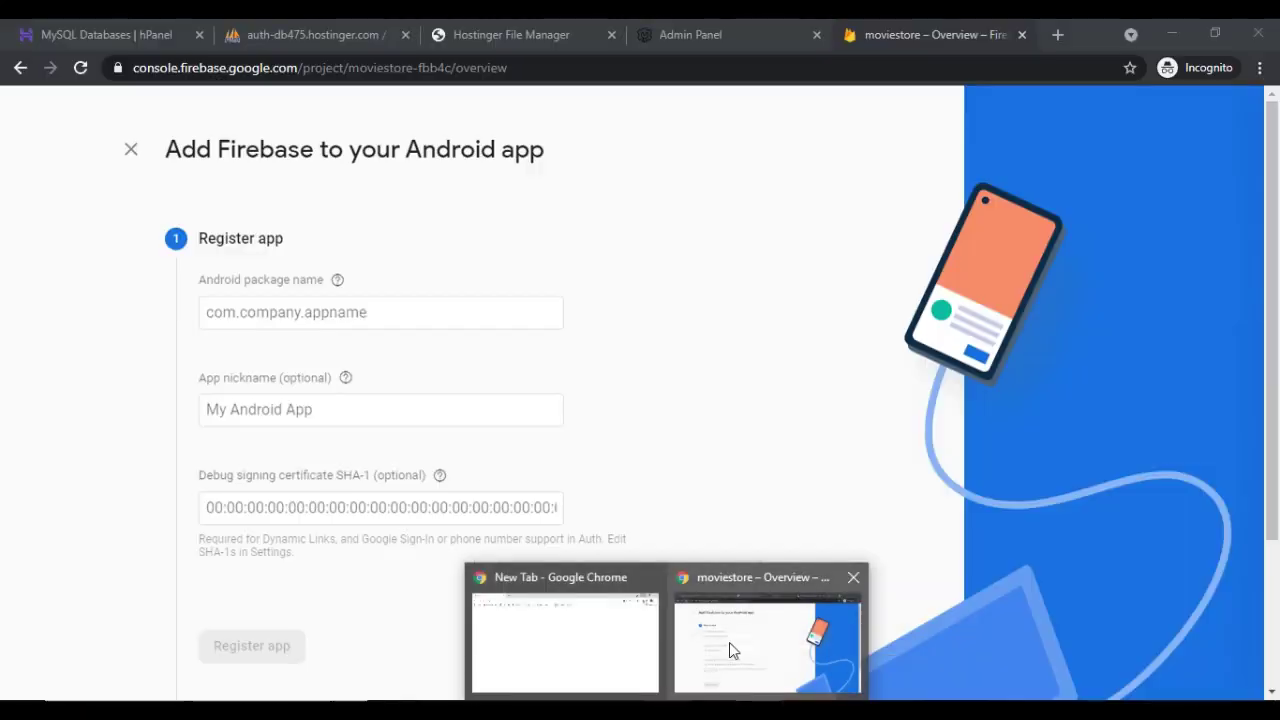
# - Back in Chrome, register the Android app with package name com.techspr.moviestore and download the google-services.json config file
pyautogui.click(729, 642)
pyautogui.click(351, 311)
pyautogui.write('com.techspr.moviestore')
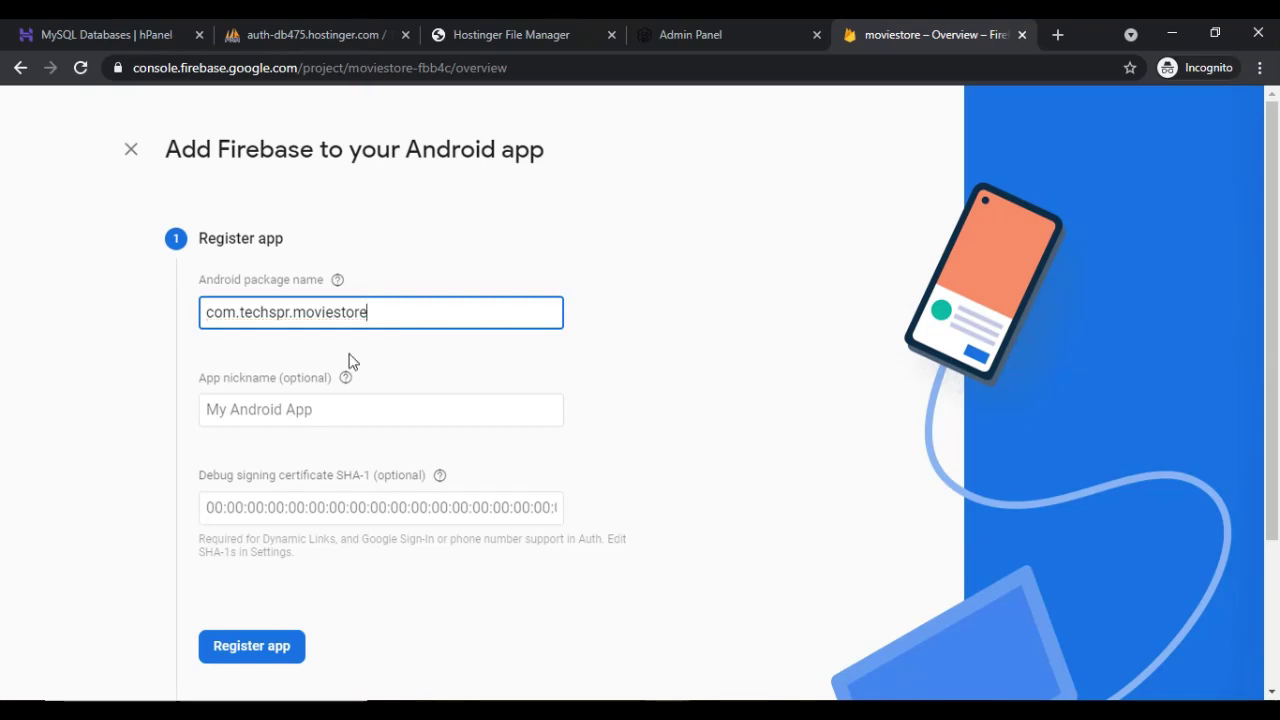
pyautogui.click(252, 647)
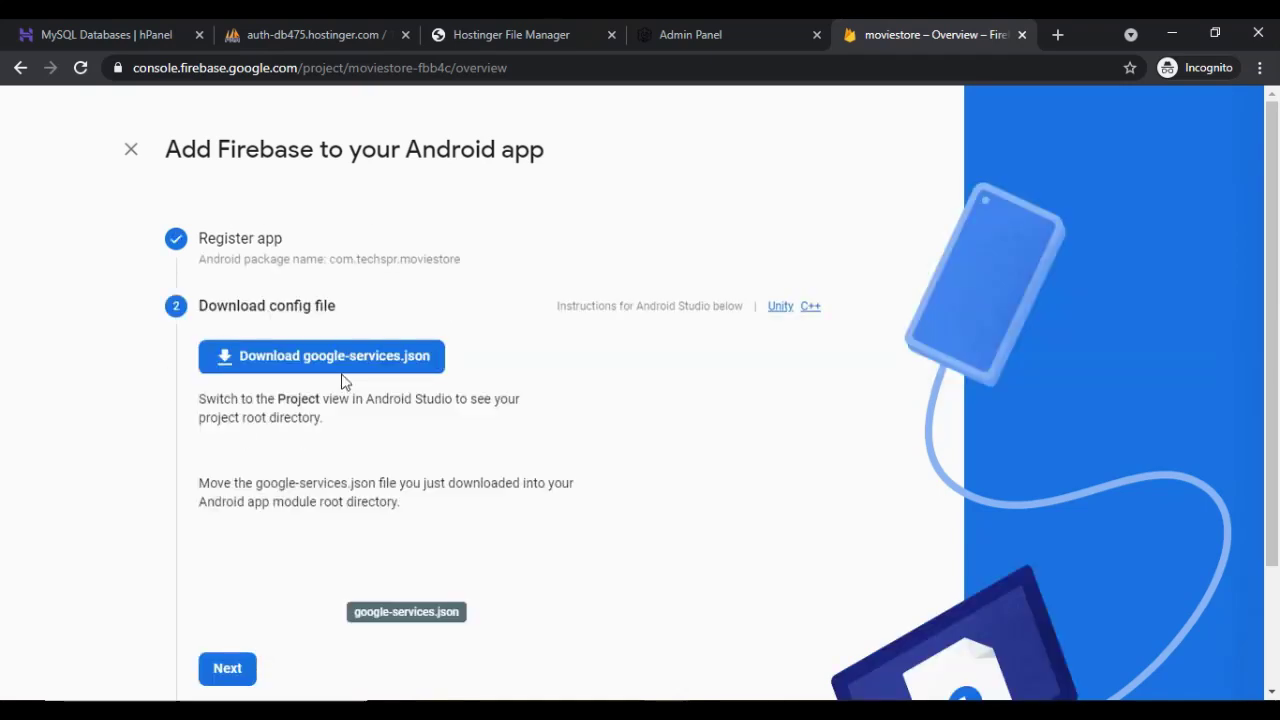
pyautogui.click(288, 360)
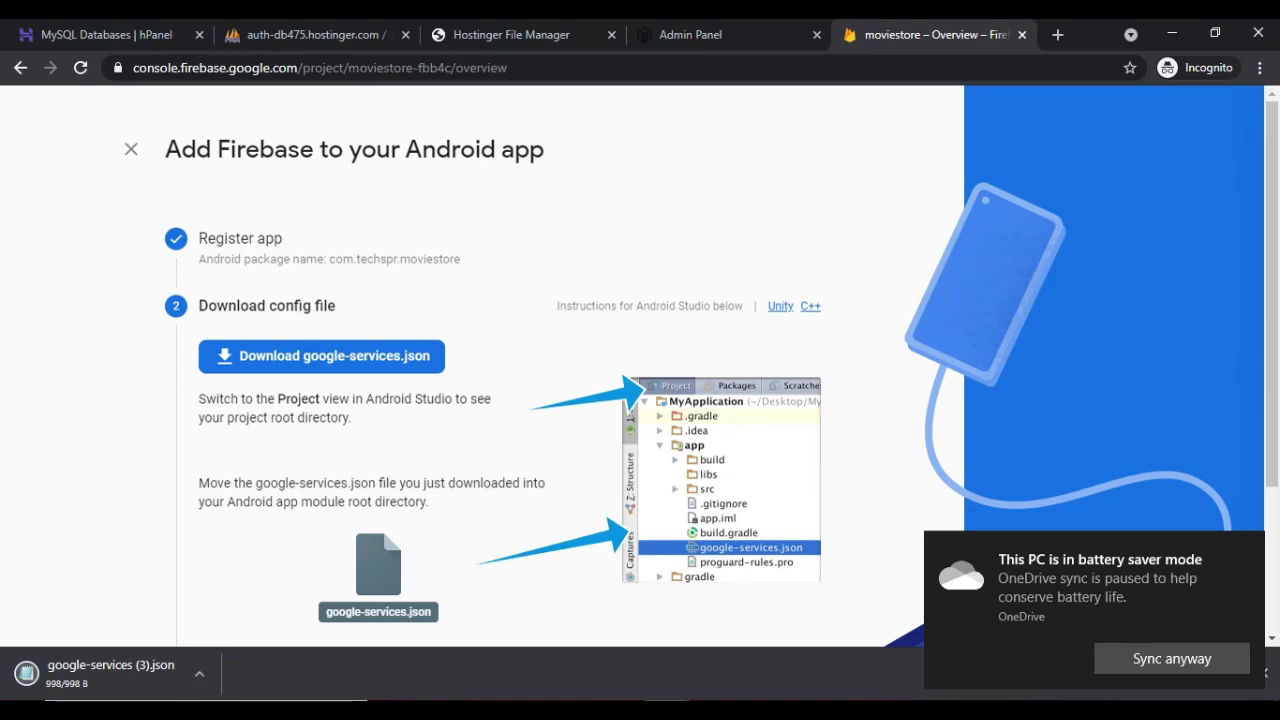
# - Switch to Android Studio, show the Project view and safely delete the existing google-services.json from the app folder
pyautogui.hotkey('alt', 'Tab')
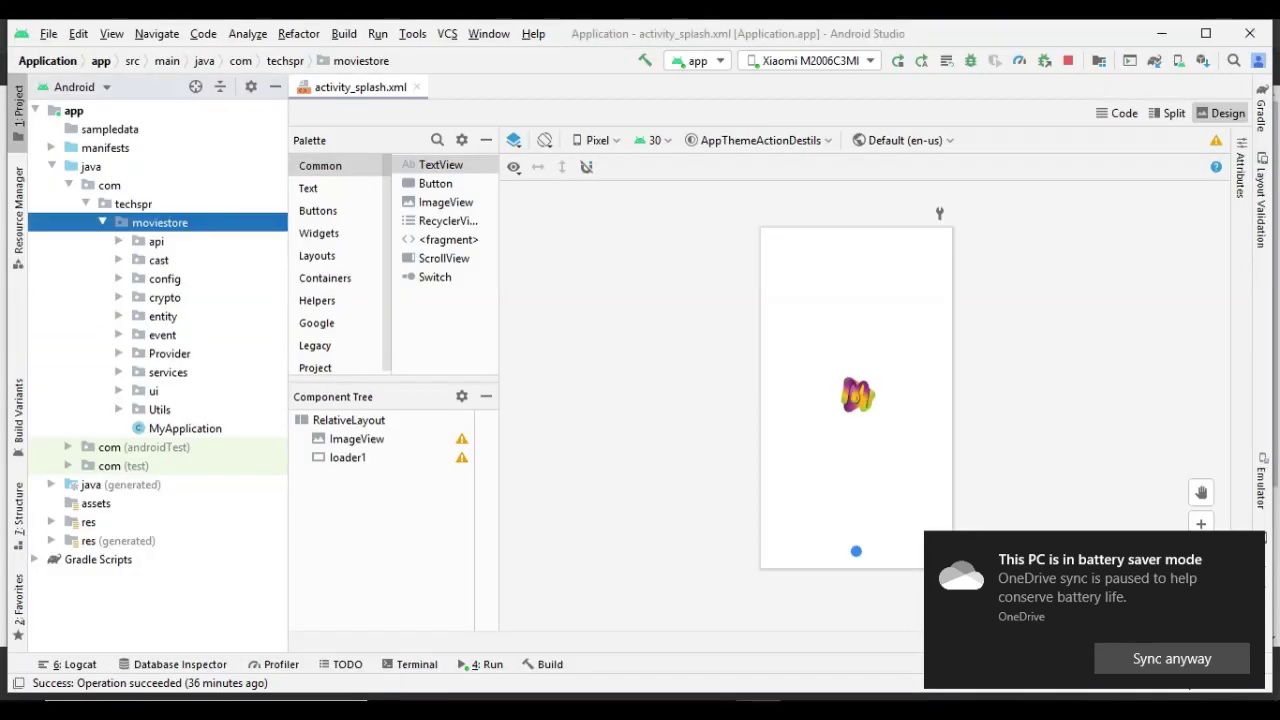
pyautogui.click(97, 88)
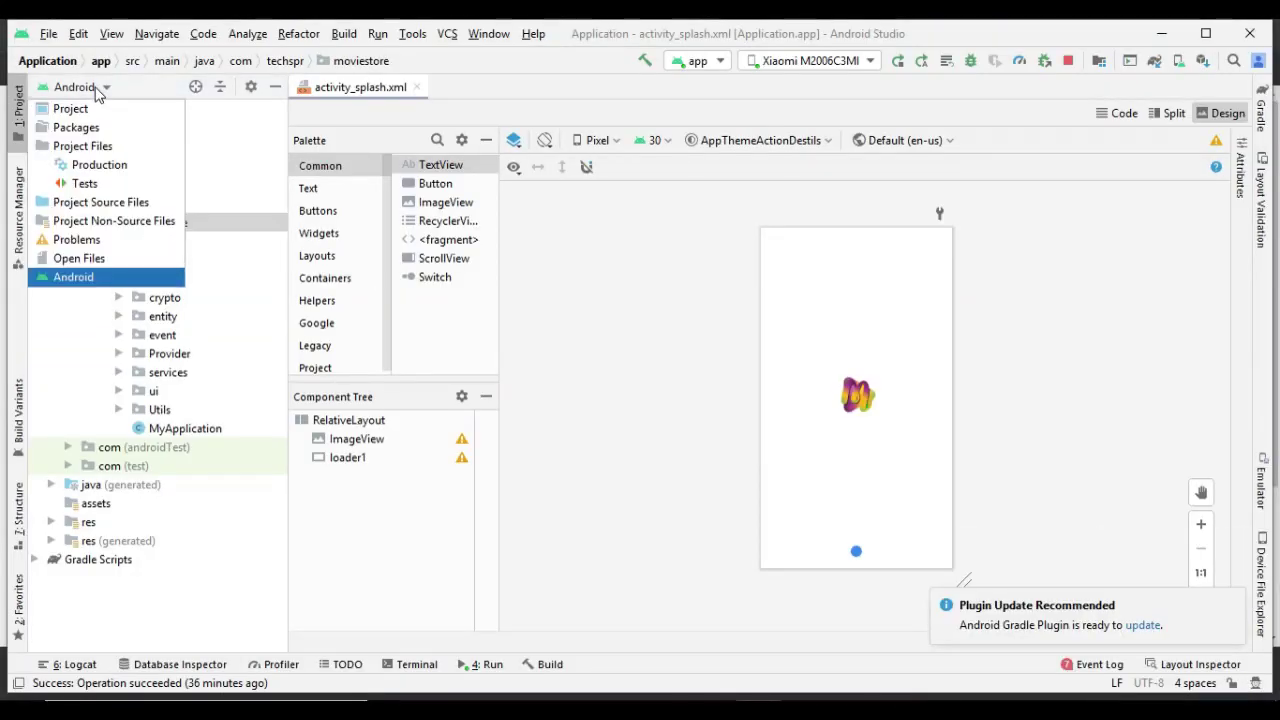
pyautogui.click(72, 110)
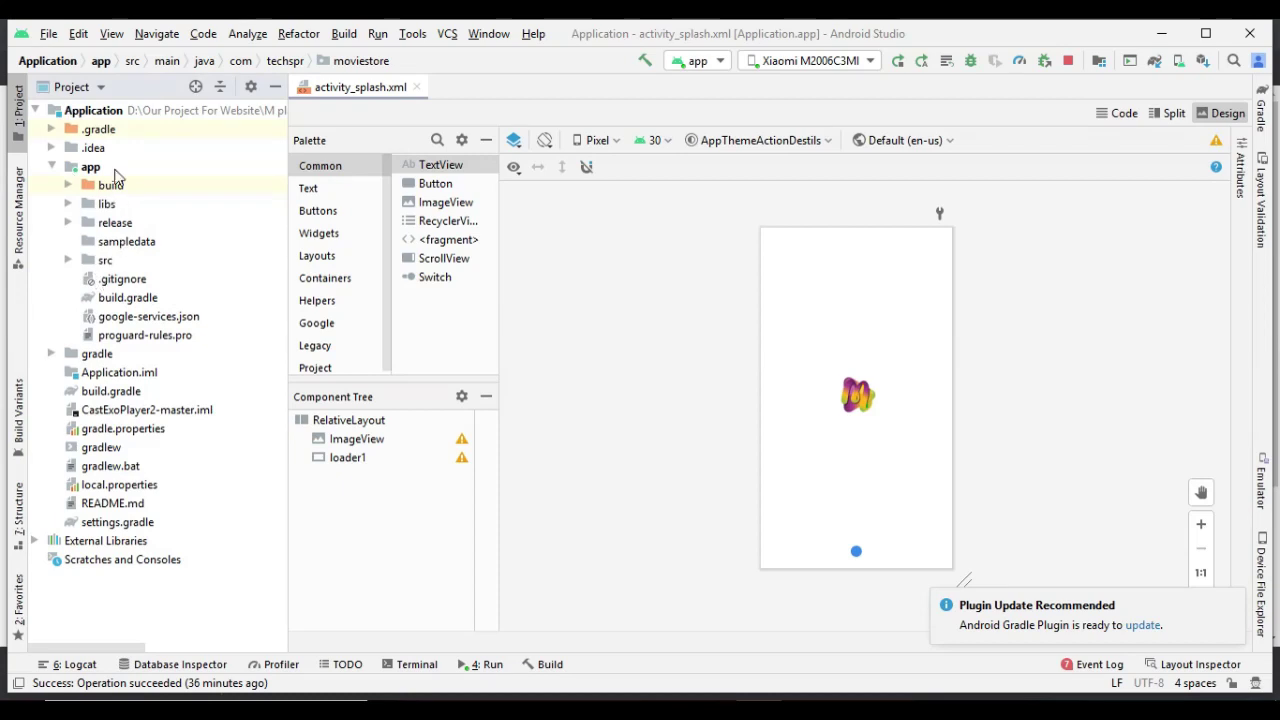
pyautogui.click(114, 320)
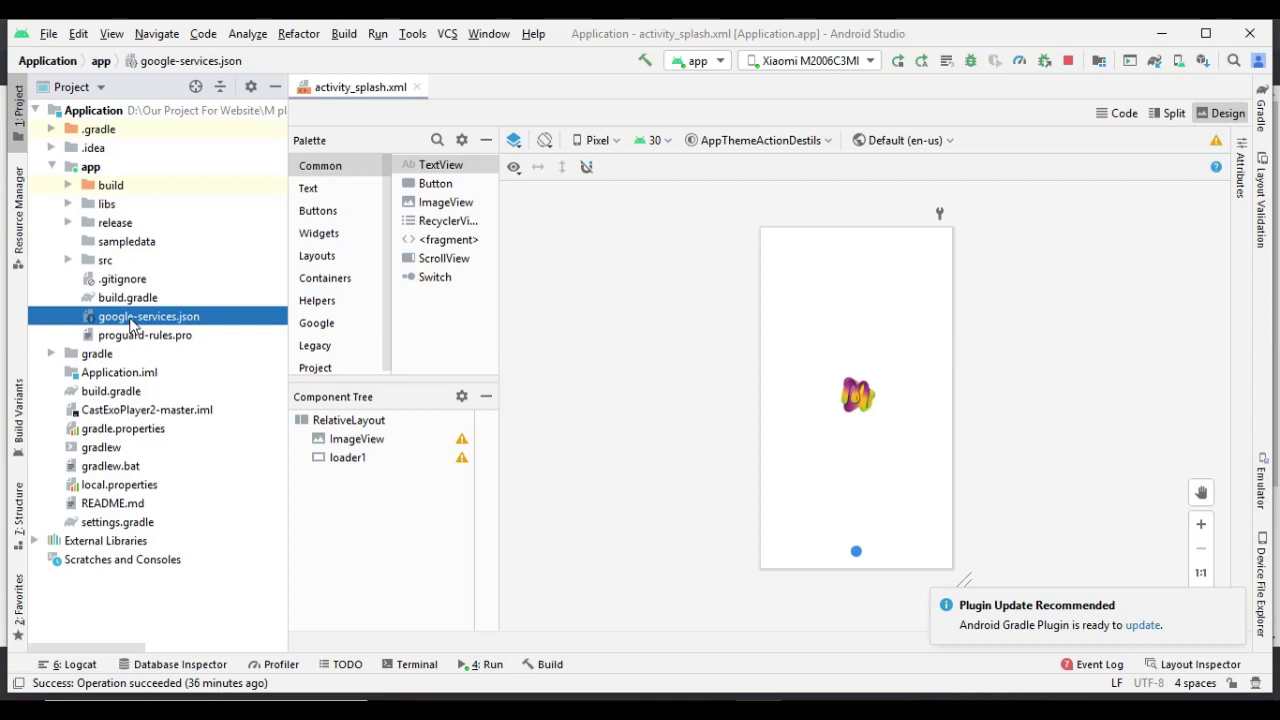
pyautogui.rightClick(132, 323)
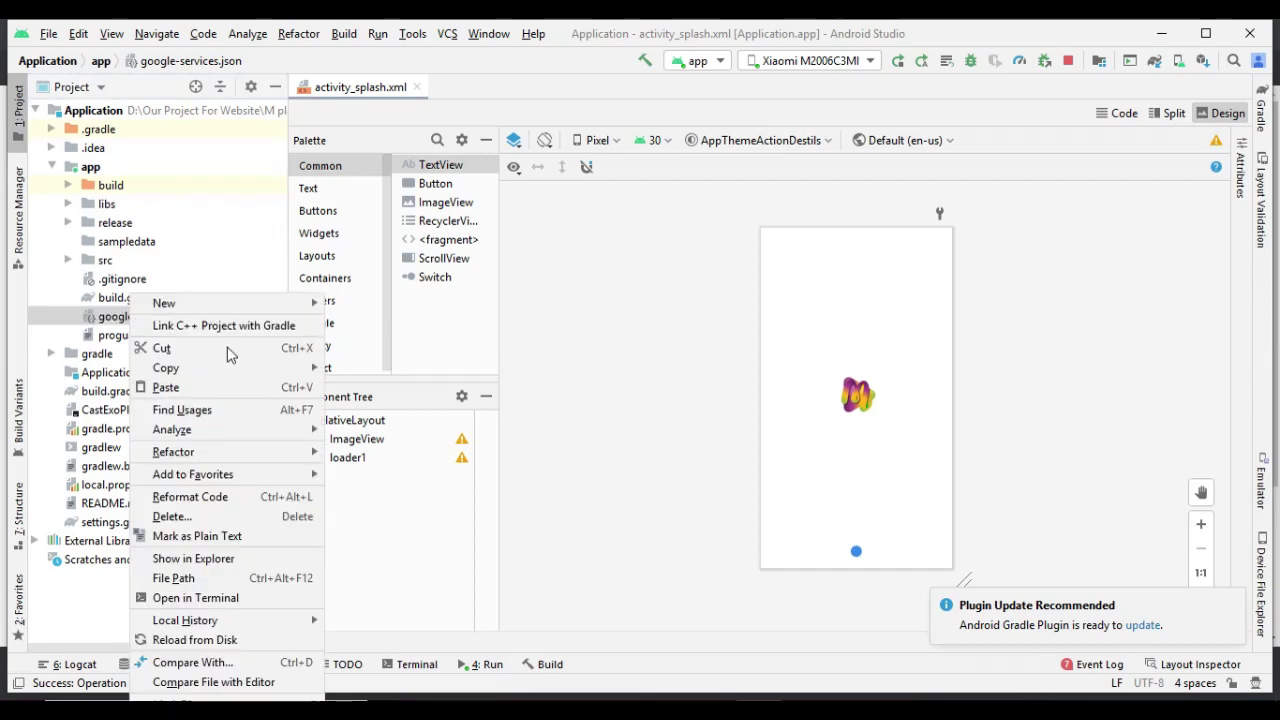
pyautogui.click(190, 518)
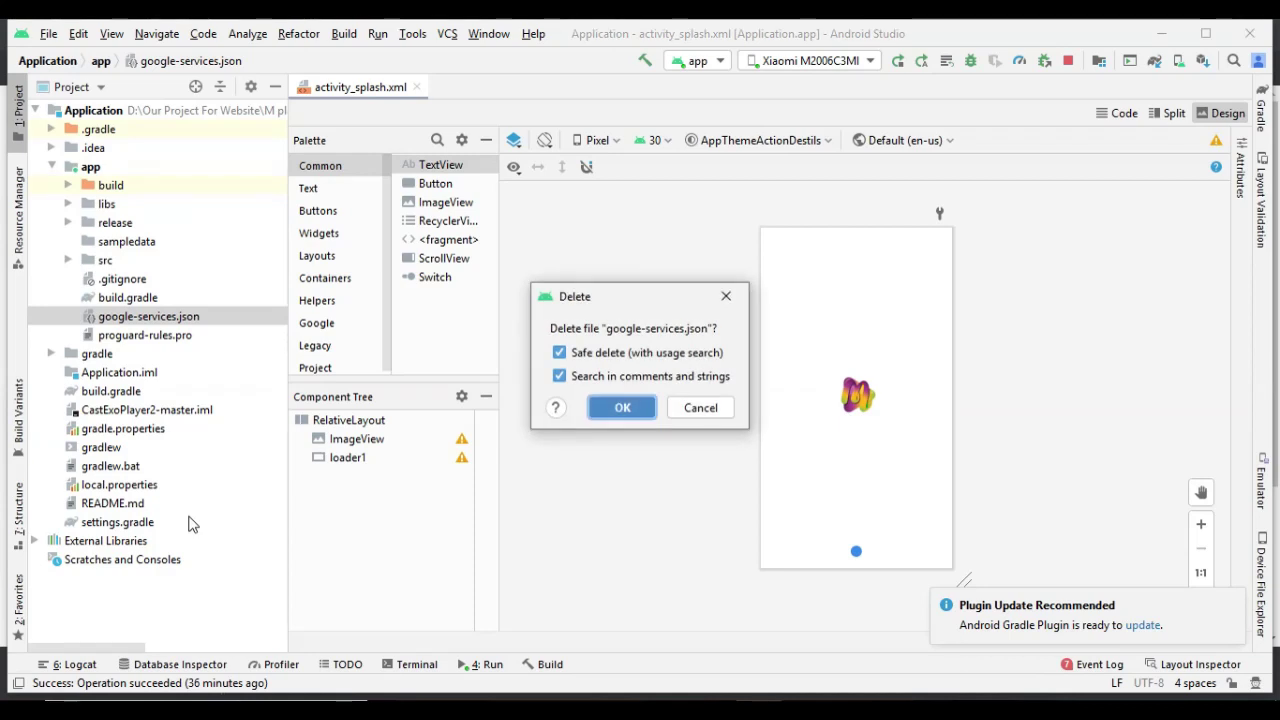
pyautogui.click(620, 410)
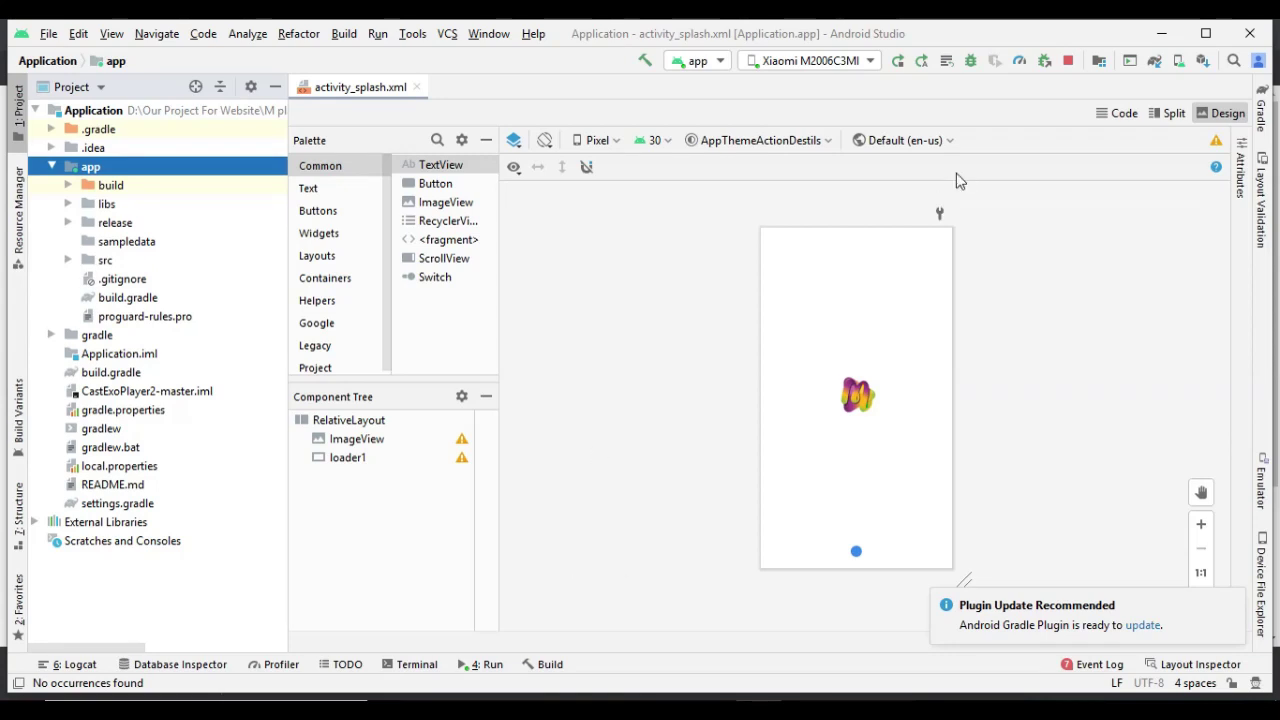
# - Return to Chrome and show the downloaded google-services (3).json file in its folder
pyautogui.click(1159, 34)
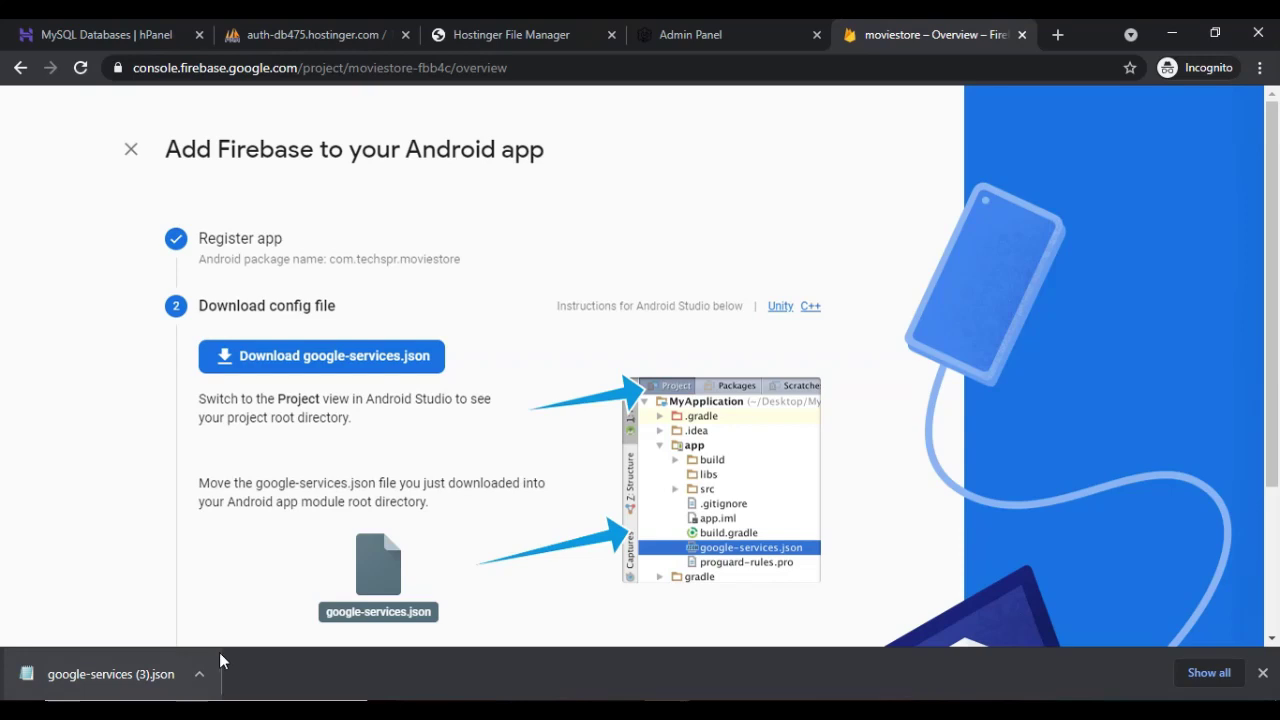
pyautogui.click(200, 677)
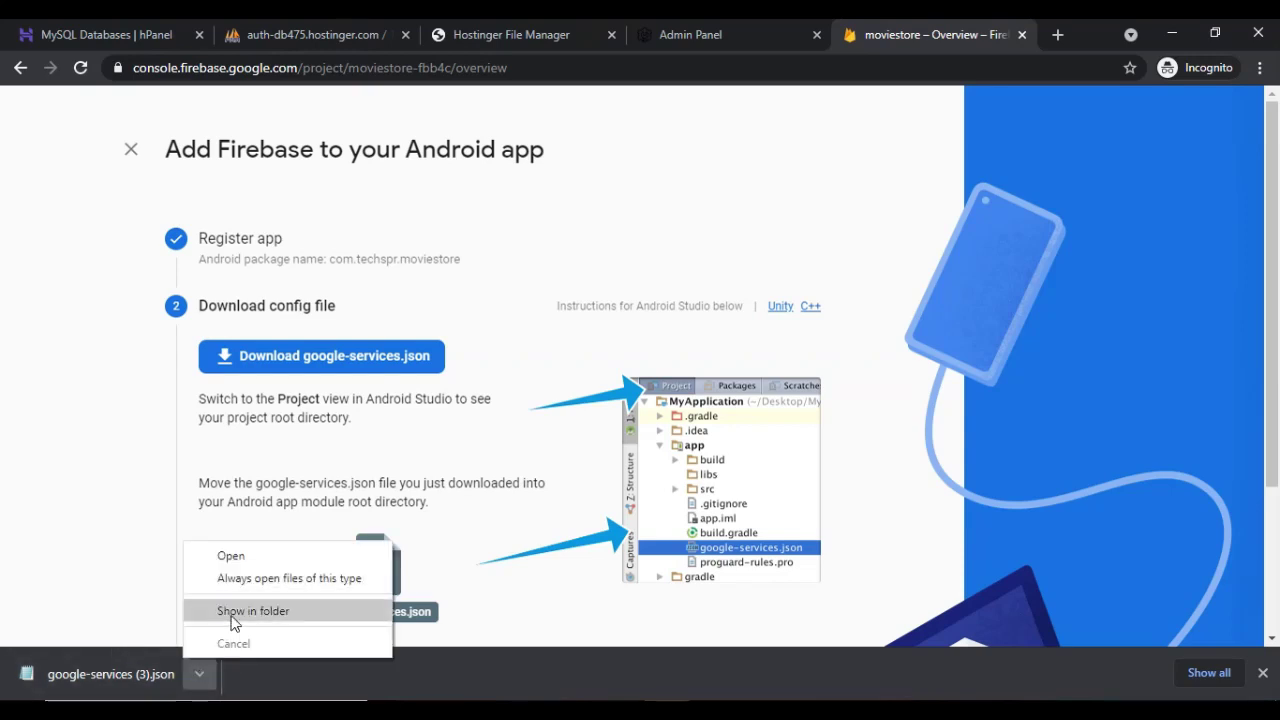
pyautogui.click(230, 620)
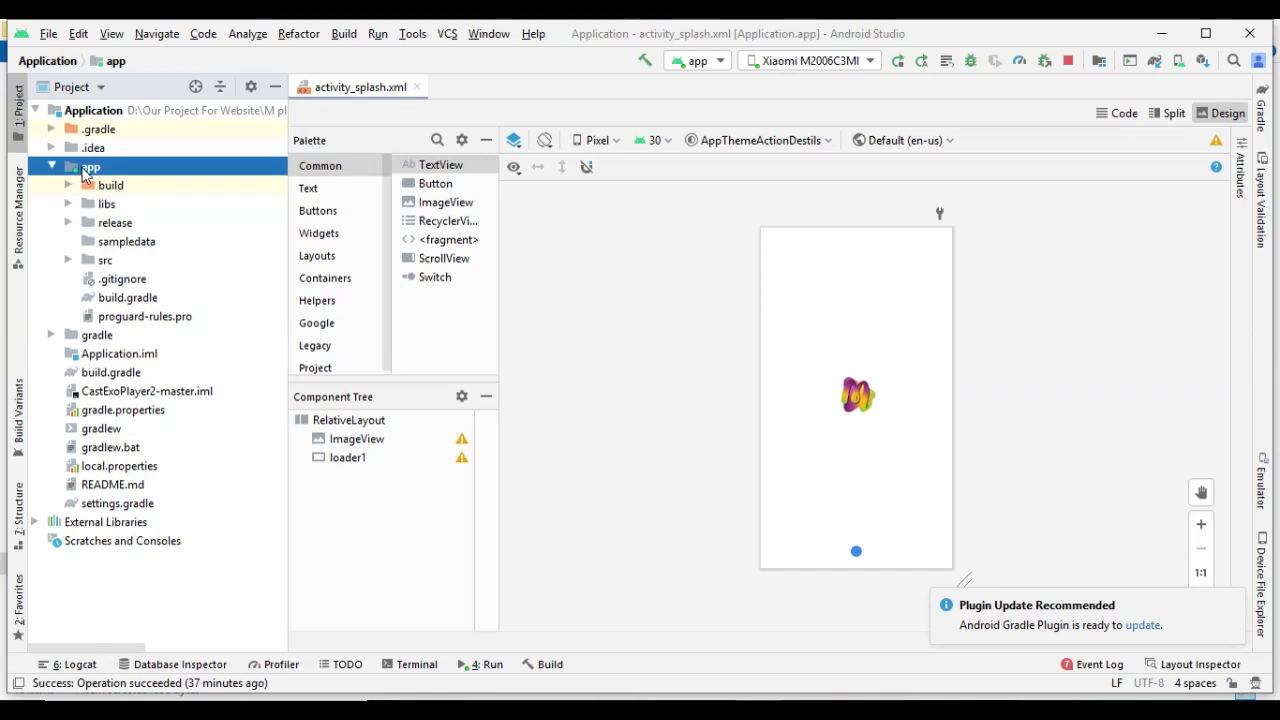
# - Paste the downloaded config file into the app folder in Android Studio under the name google-services.json
pyautogui.rightClick(85, 175)
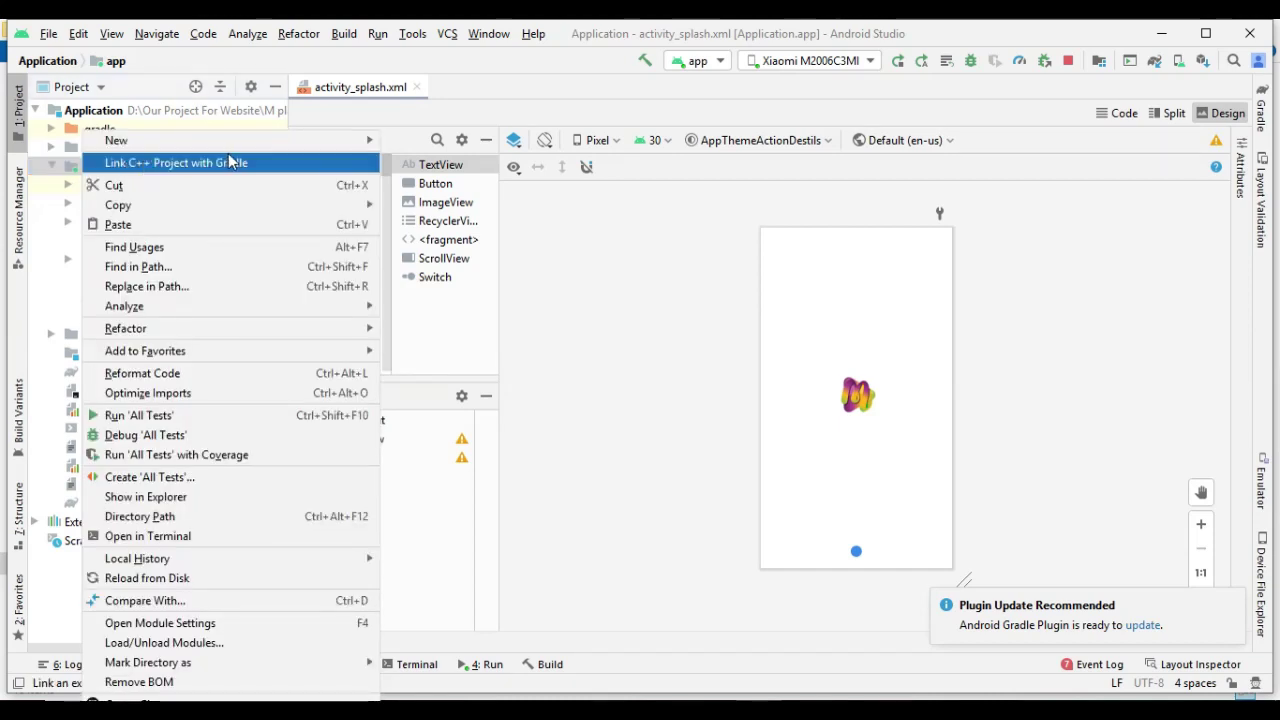
pyautogui.moveTo(117, 150)
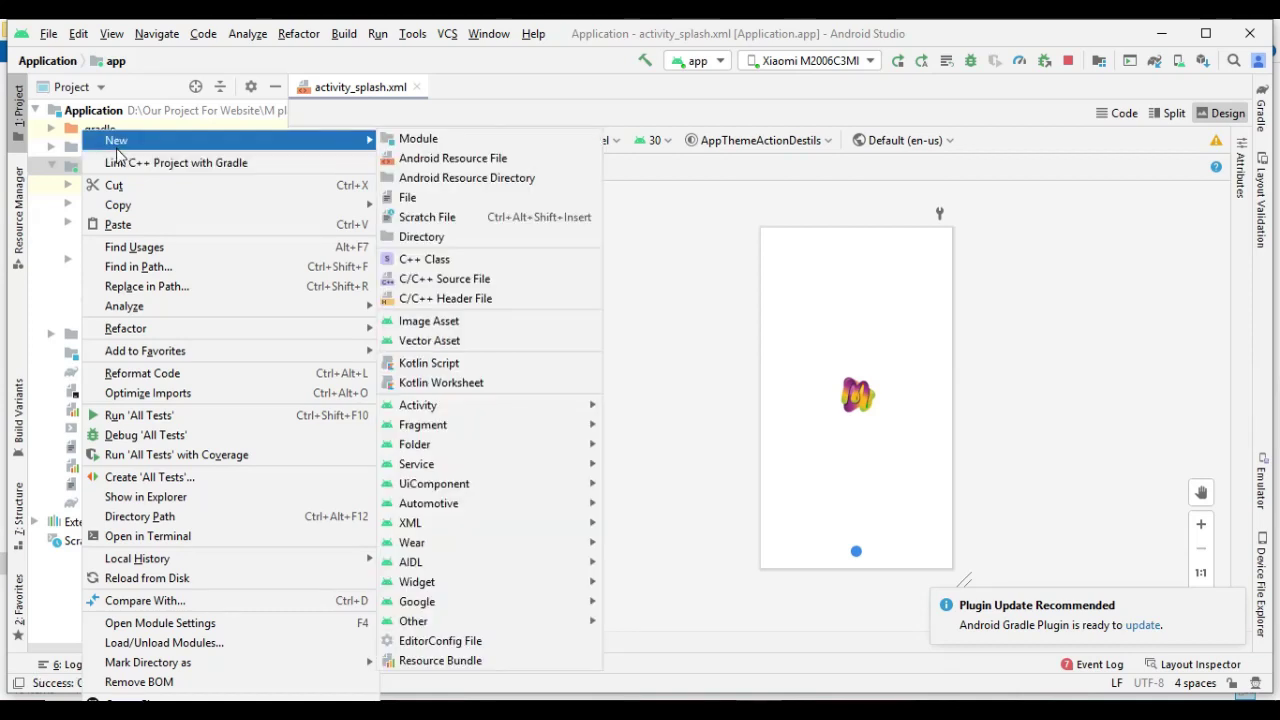
pyautogui.click(117, 225)
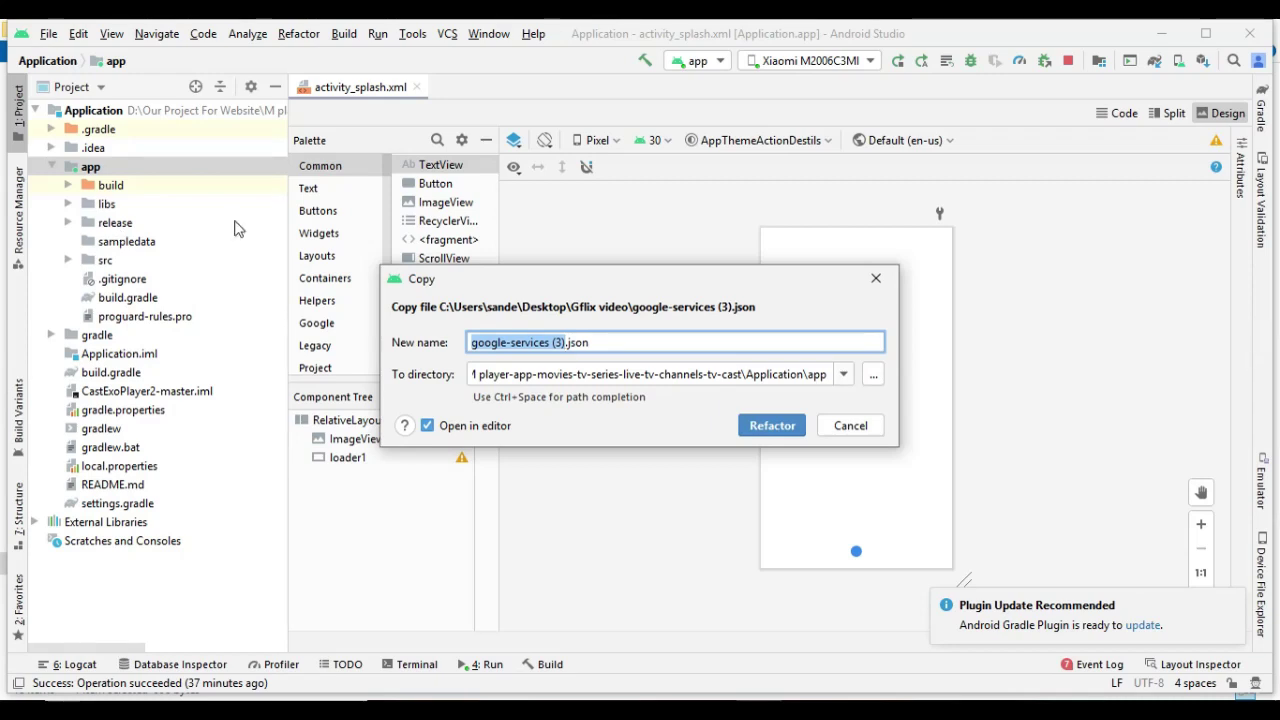
pyautogui.click(566, 342)
pyautogui.press('BackSpace')
pyautogui.press('BackSpace')
pyautogui.press('BackSpace')
pyautogui.press('BackSpace')
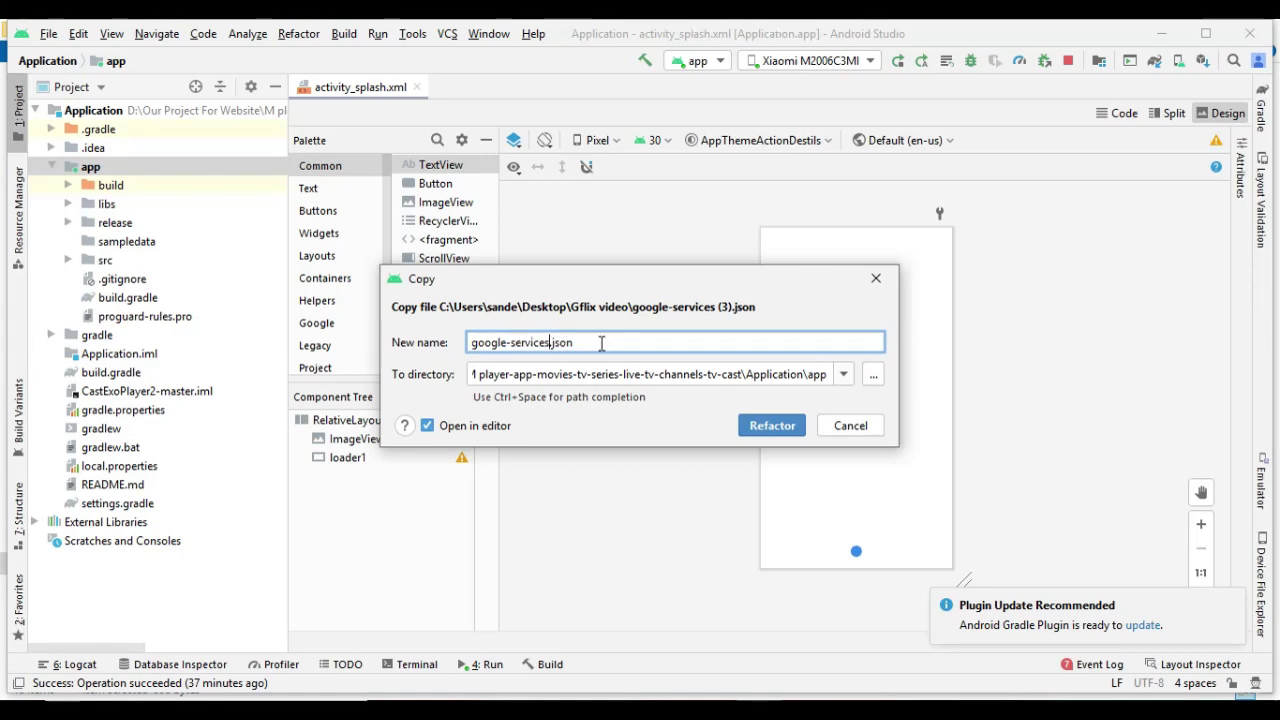
pyautogui.click(778, 432)
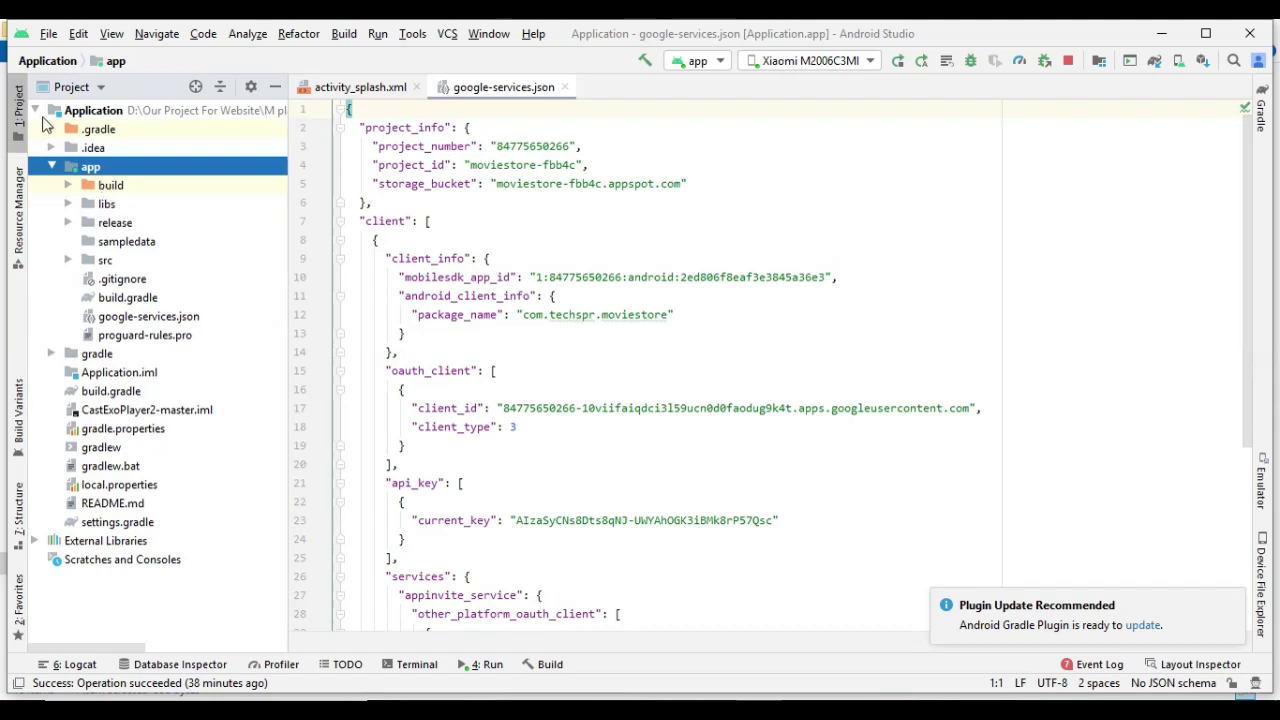
# - Switch the file tree back to the Android view and expand Gradle Scripts
pyautogui.click(92, 88)
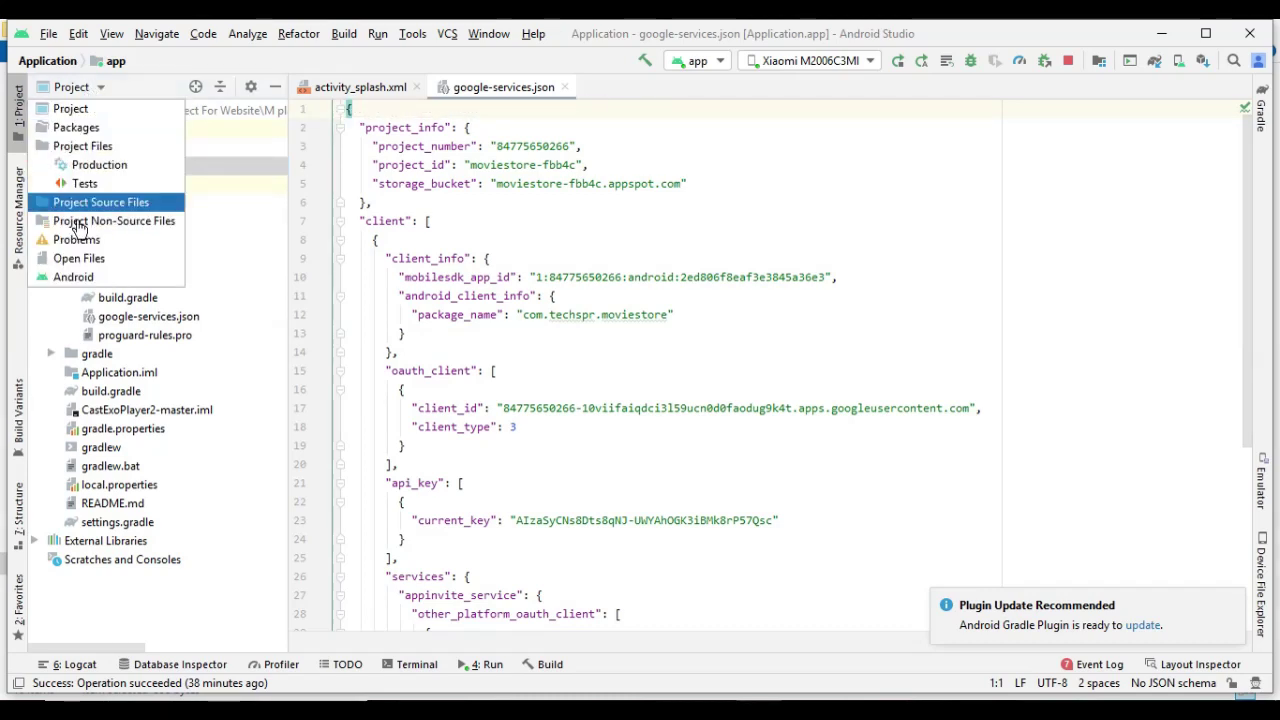
pyautogui.click(60, 278)
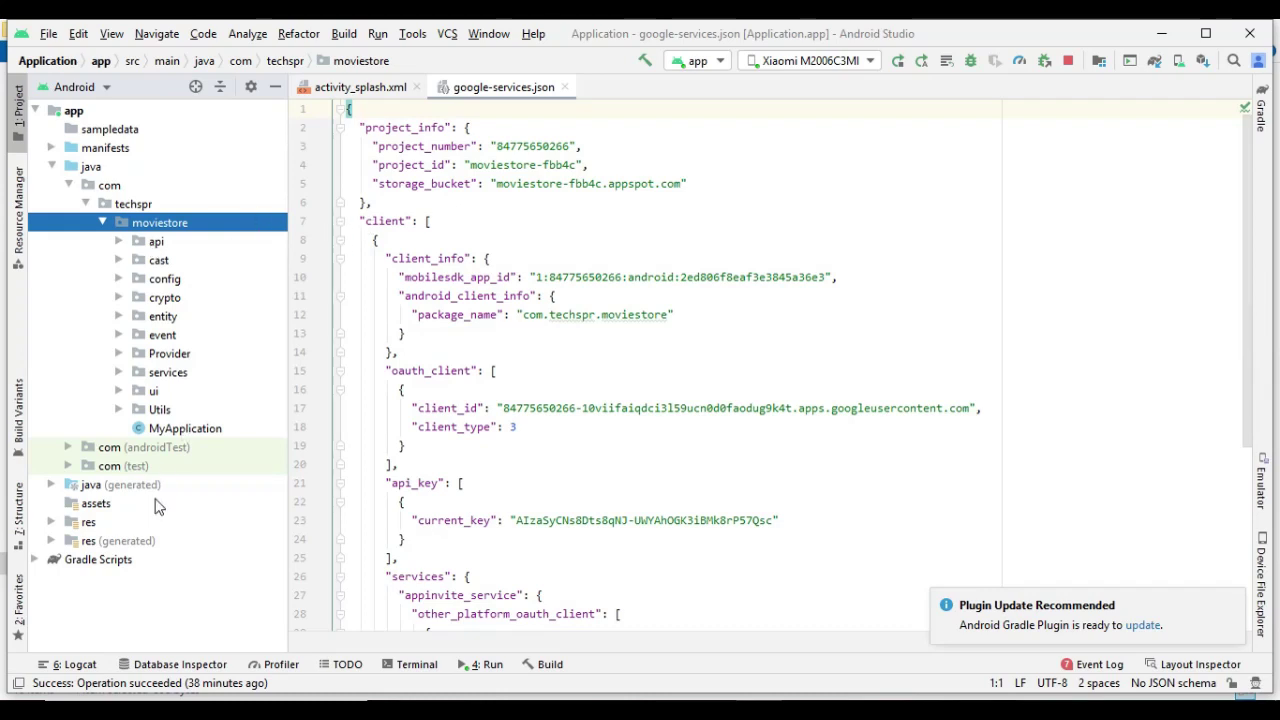
pyautogui.click(35, 560)
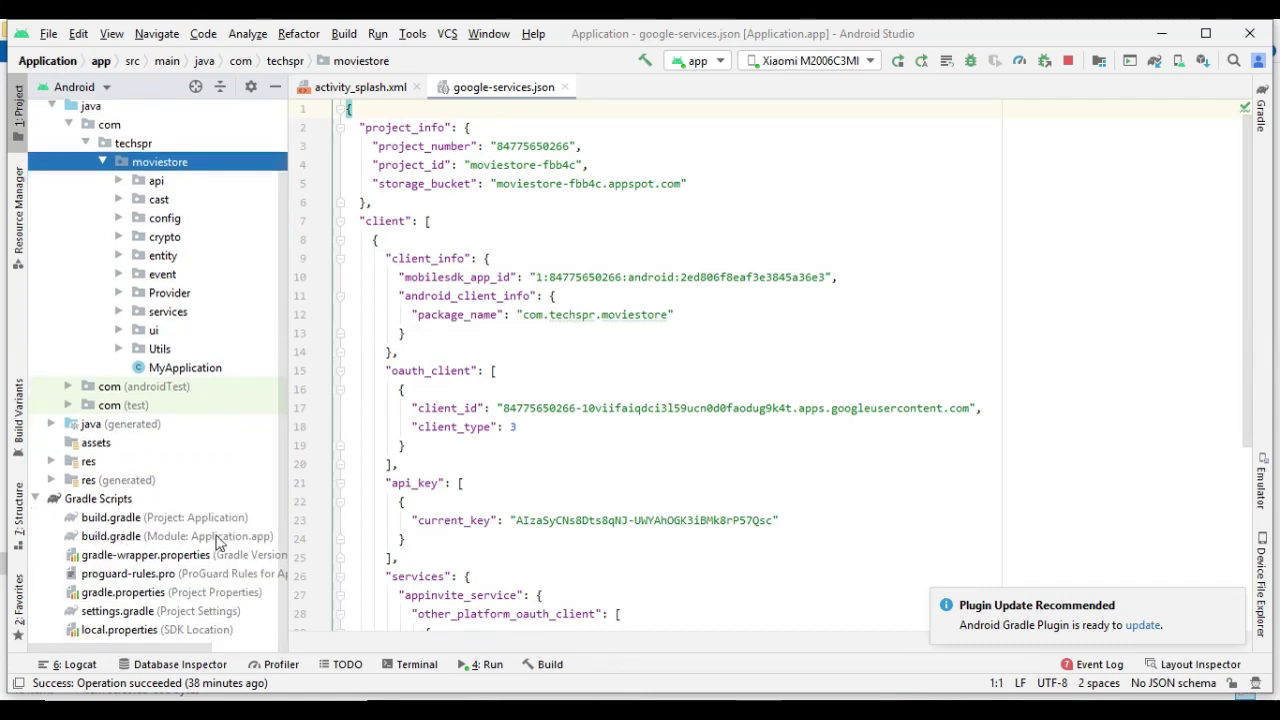
# - Set the applicationId in the app module's build.gradle to com.techspr.moviestore, copied from google-services.json, and sync the project
pyautogui.doubleClick(155, 538)
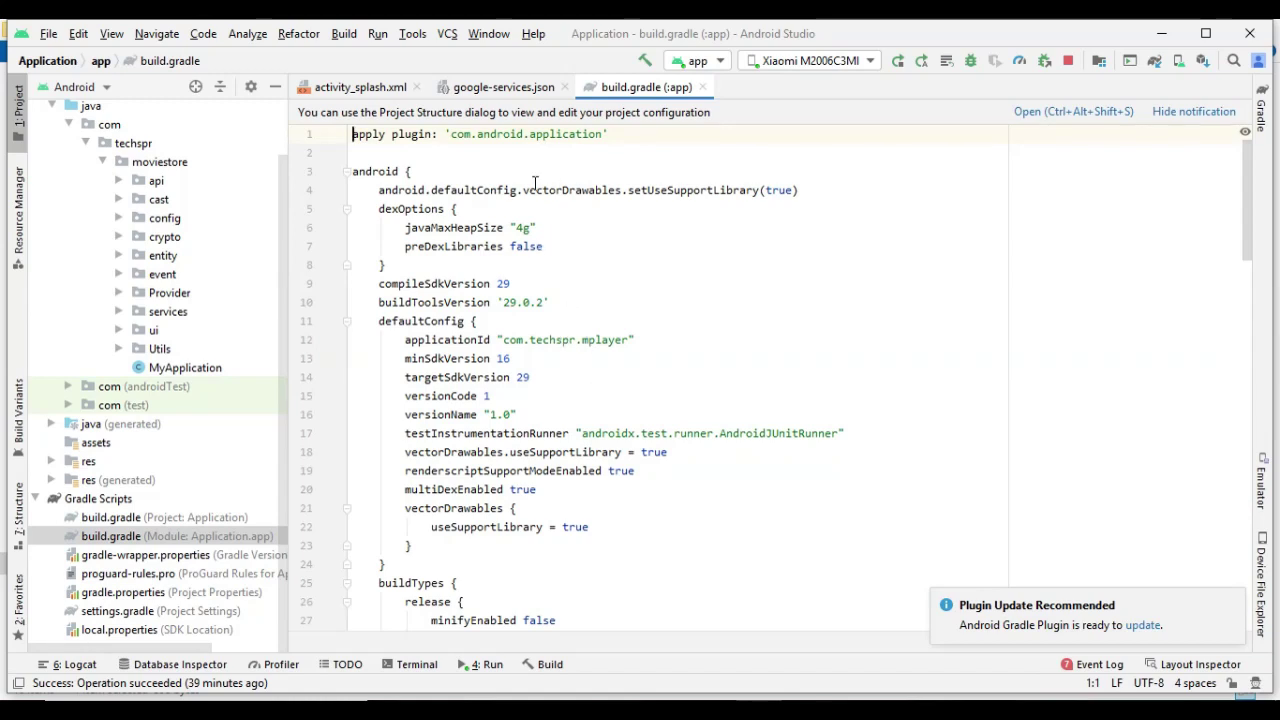
pyautogui.click(486, 88)
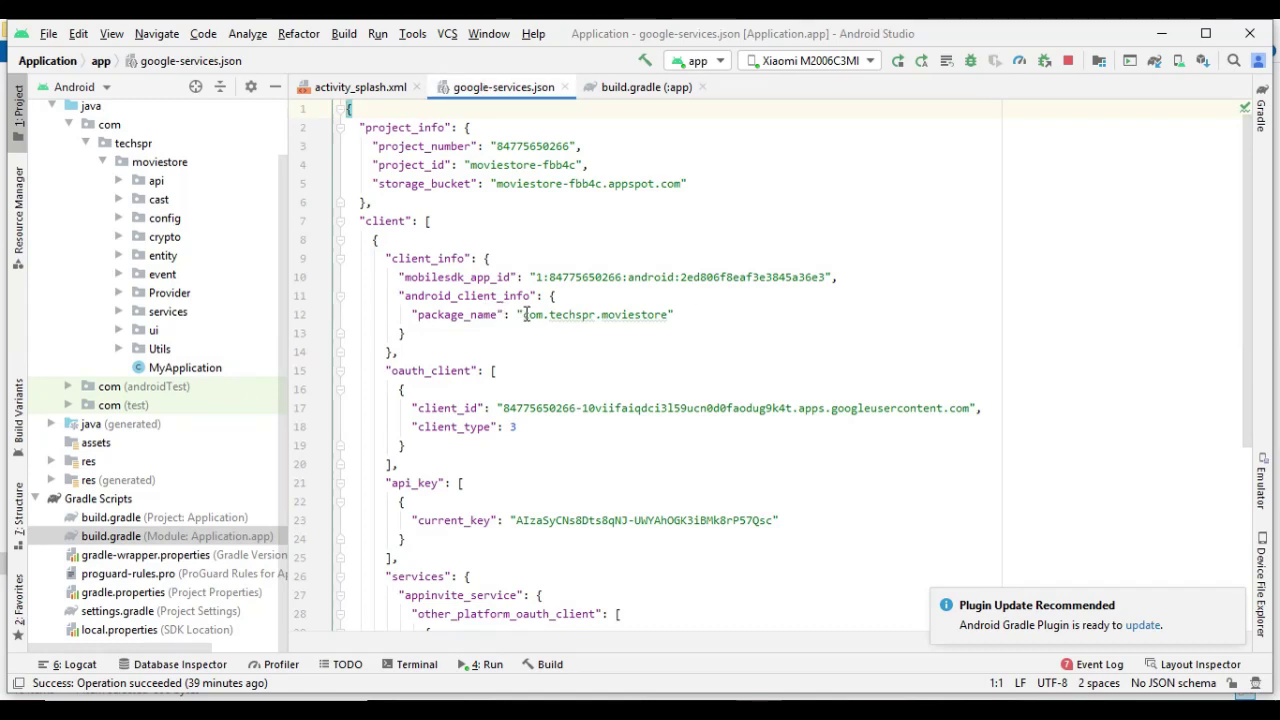
pyautogui.moveTo(523, 315); pyautogui.dragTo(671, 315)
pyautogui.hotkey('ctrl', 'c')
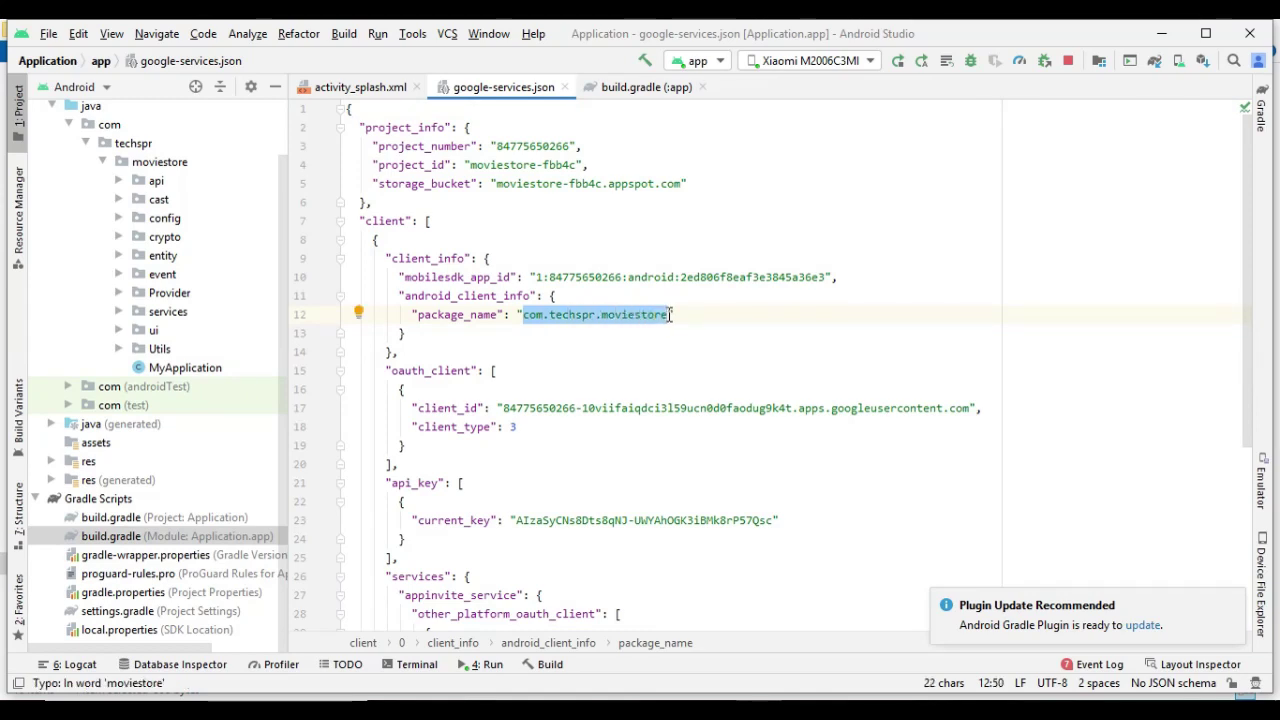
pyautogui.click(624, 90)
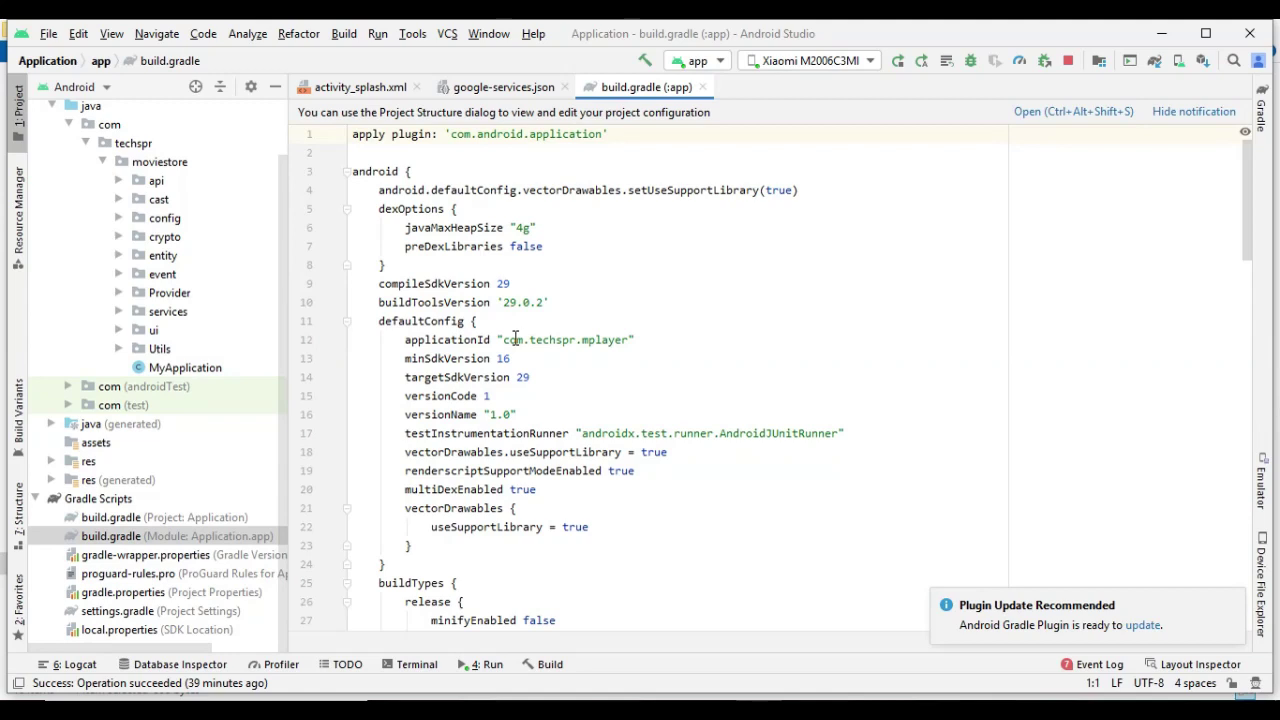
pyautogui.moveTo(502, 340); pyautogui.dragTo(624, 341)
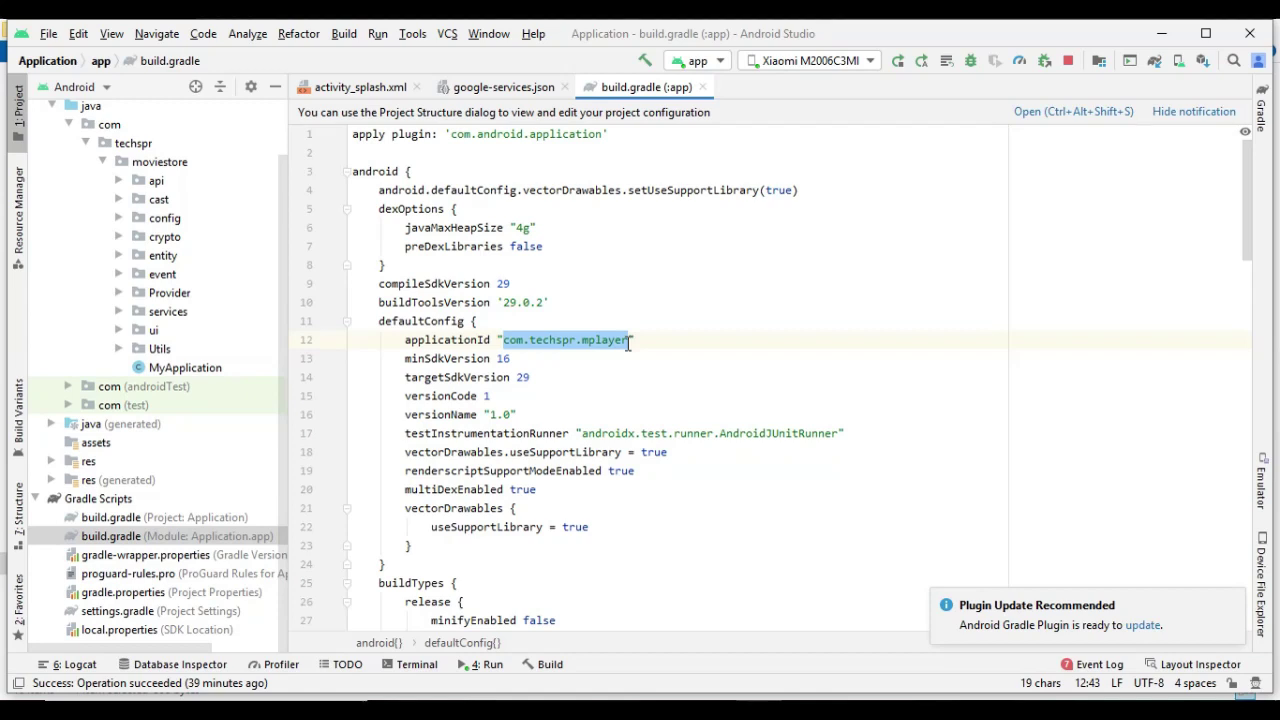
pyautogui.hotkey('ctrl', 'v')
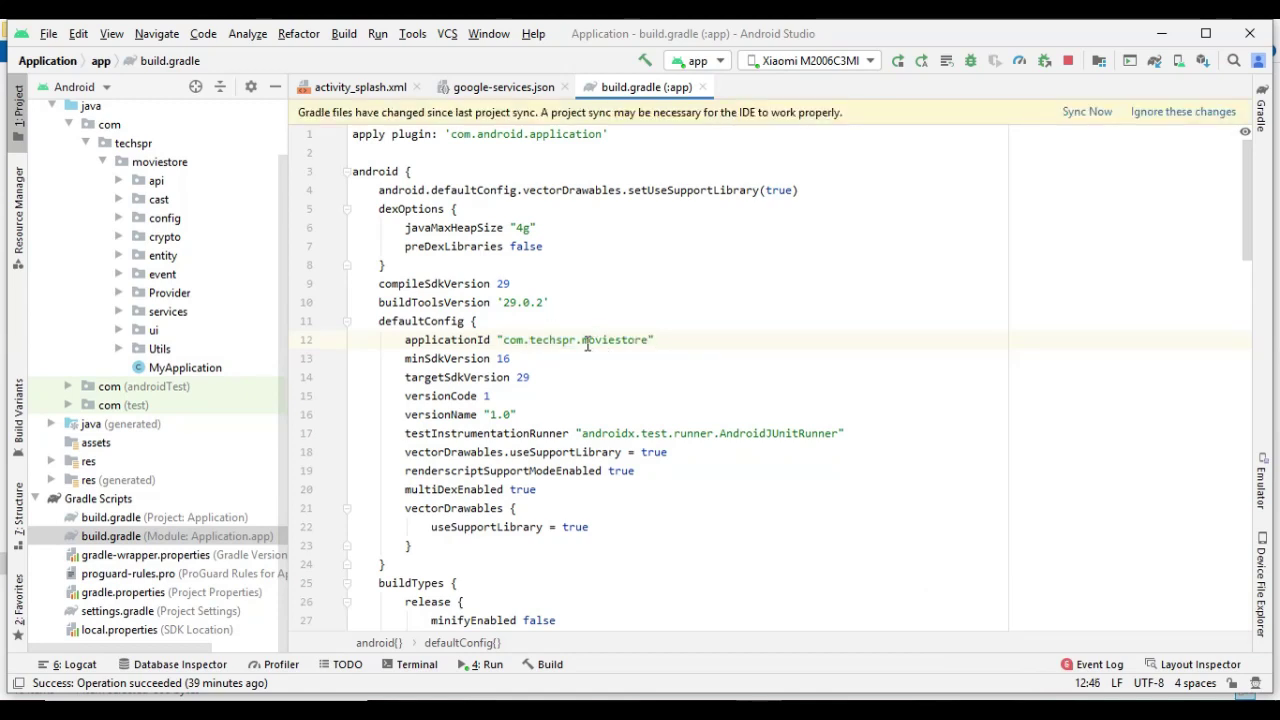
pyautogui.click(1087, 113)
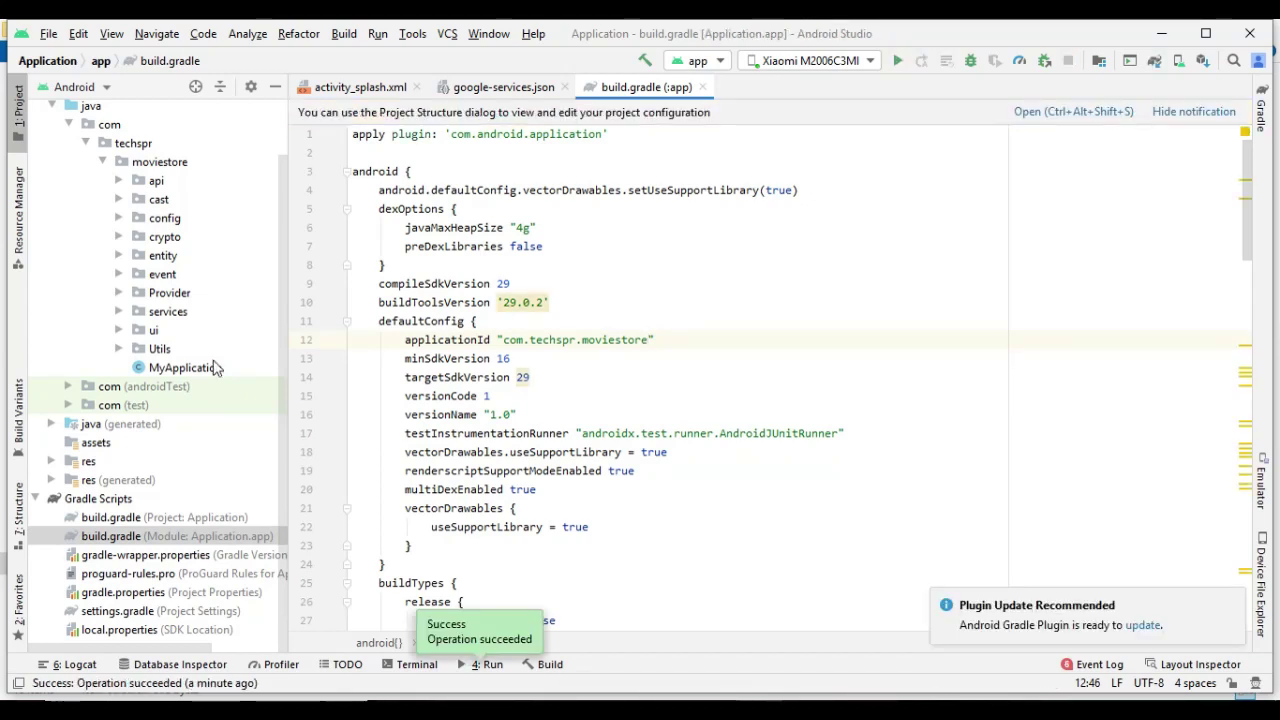
# - Open strings.xml from the res values folder and set the app_name string to Movie Store
pyautogui.click(51, 461)
pyautogui.scroll(-3, 157, 528)
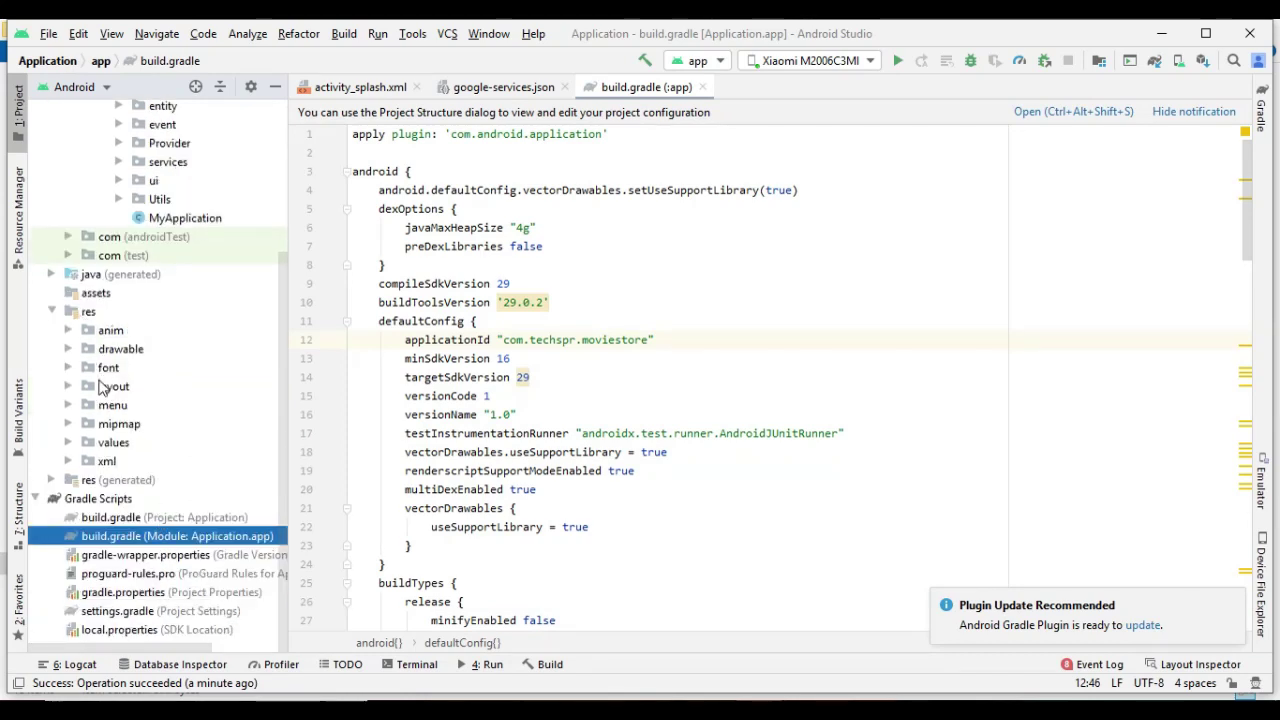
pyautogui.click(68, 443)
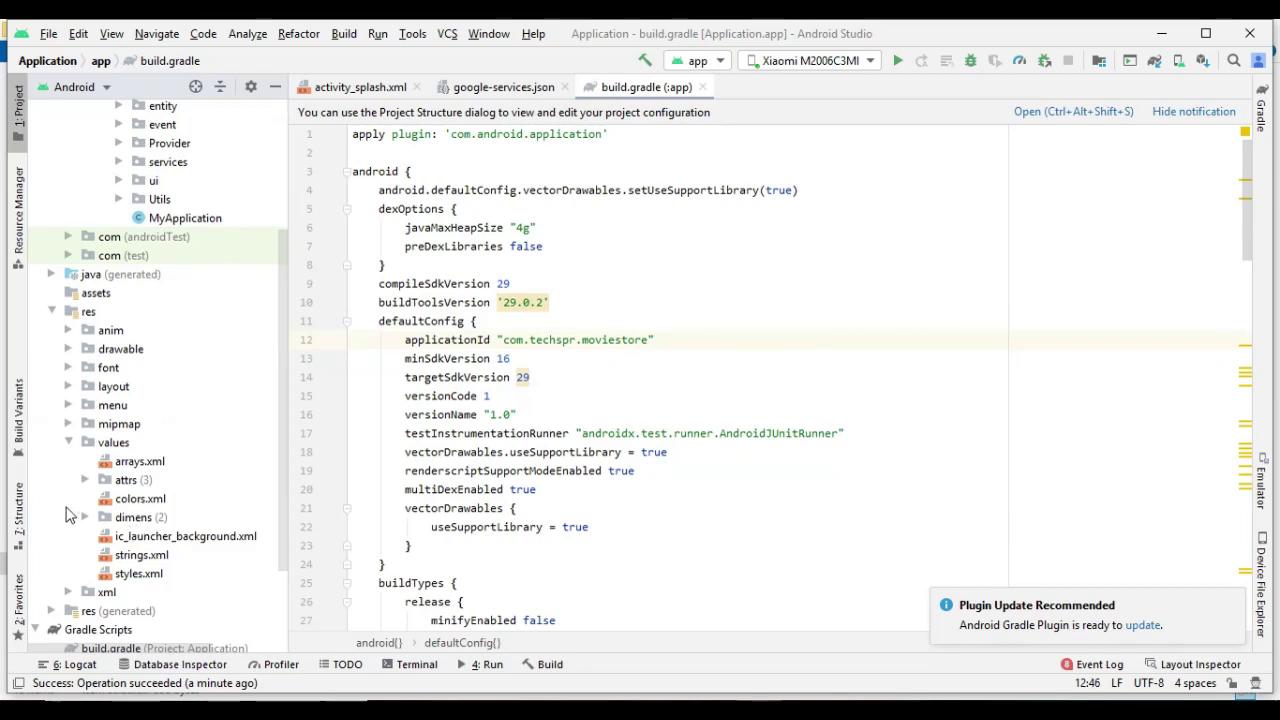
pyautogui.doubleClick(141, 557)
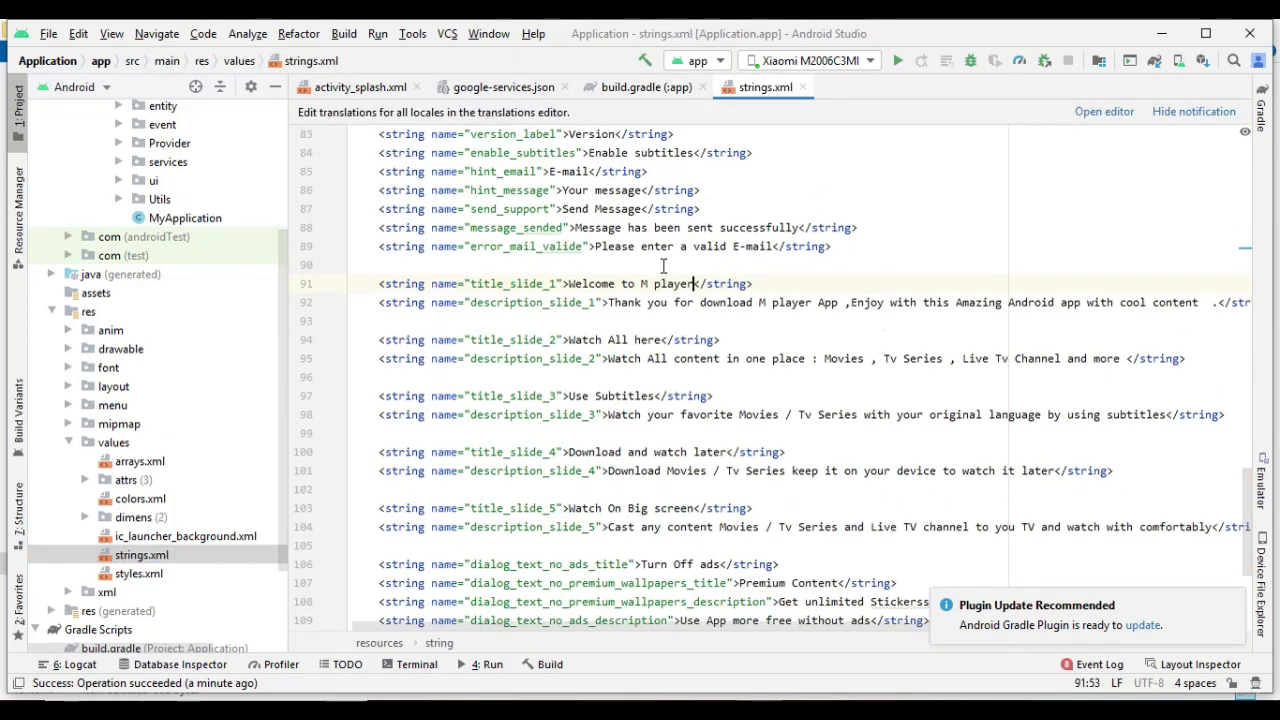
pyautogui.scroll(20, 663, 258)
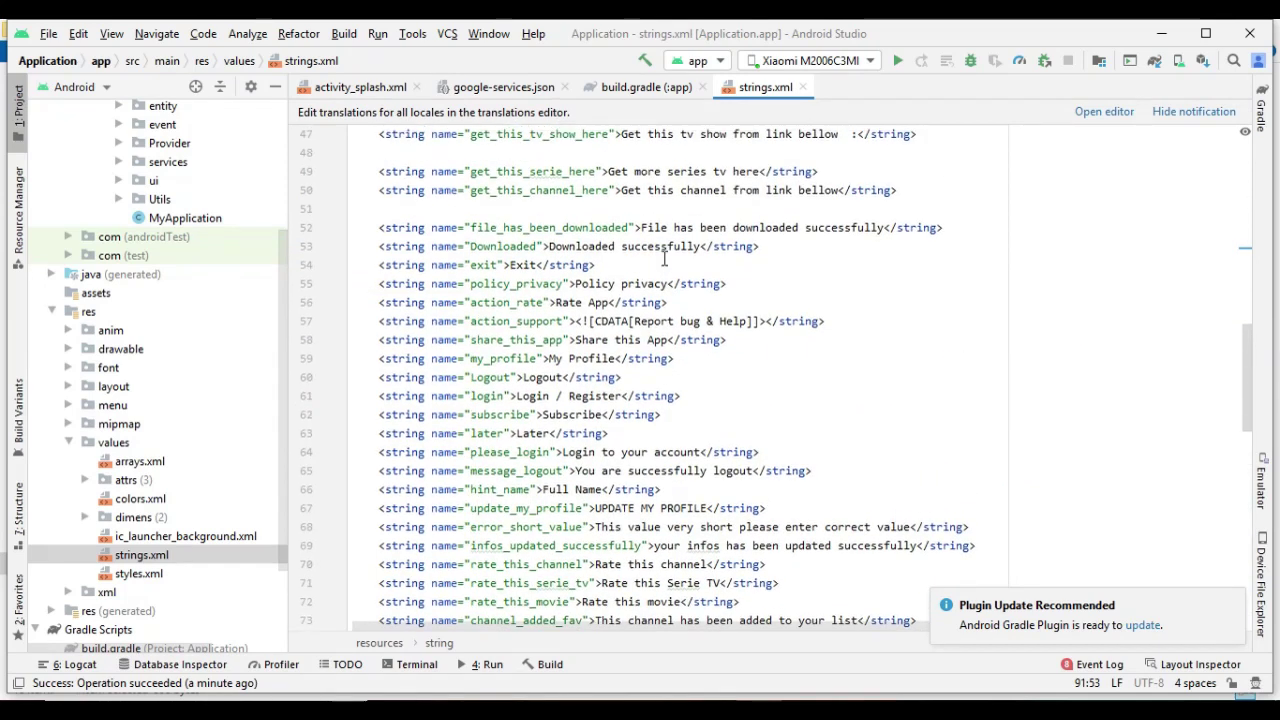
pyautogui.click(590, 153)
pyautogui.click(472, 155)
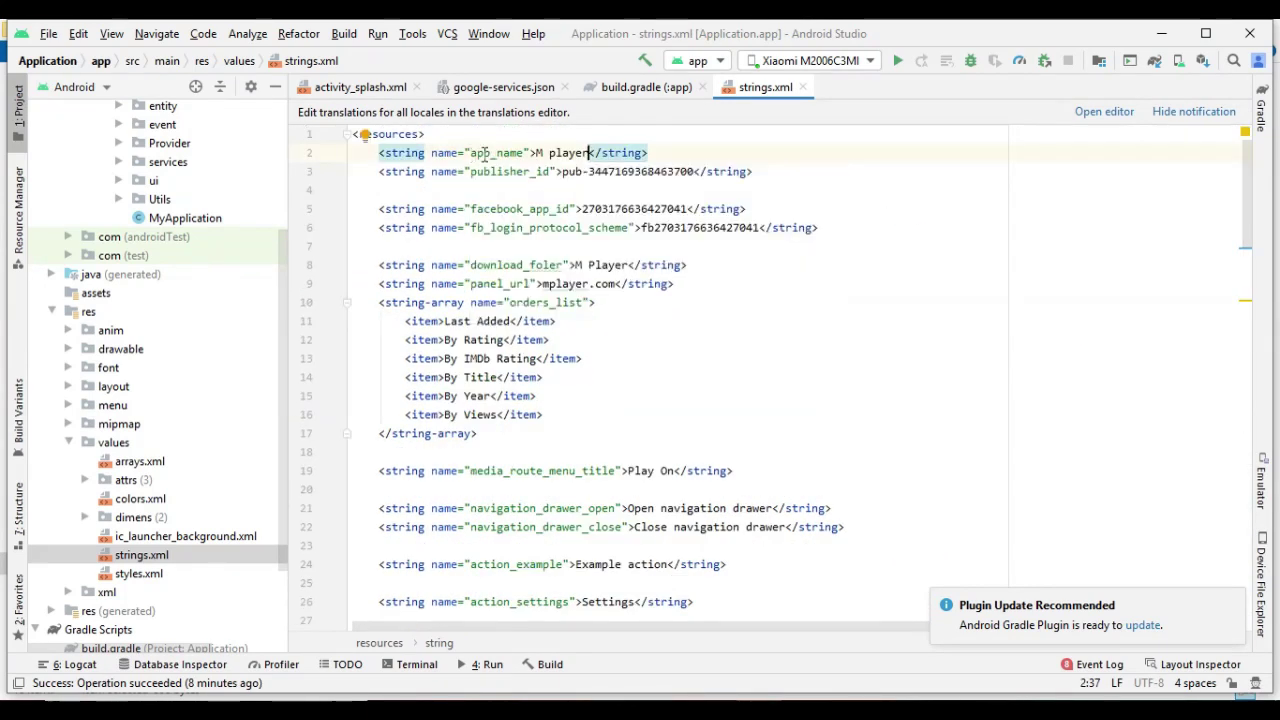
pyautogui.moveTo(588, 152); pyautogui.dragTo(537, 152)
pyautogui.press('BackSpace')
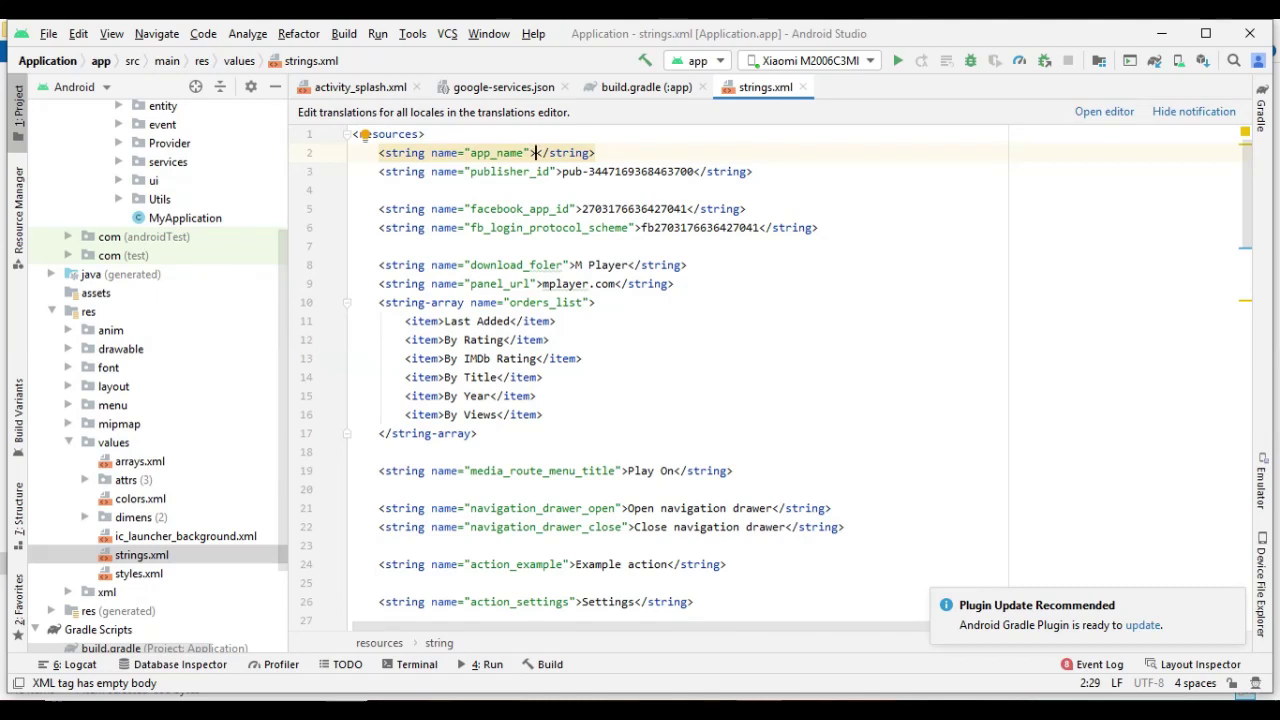
pyautogui.write('Movie Store')
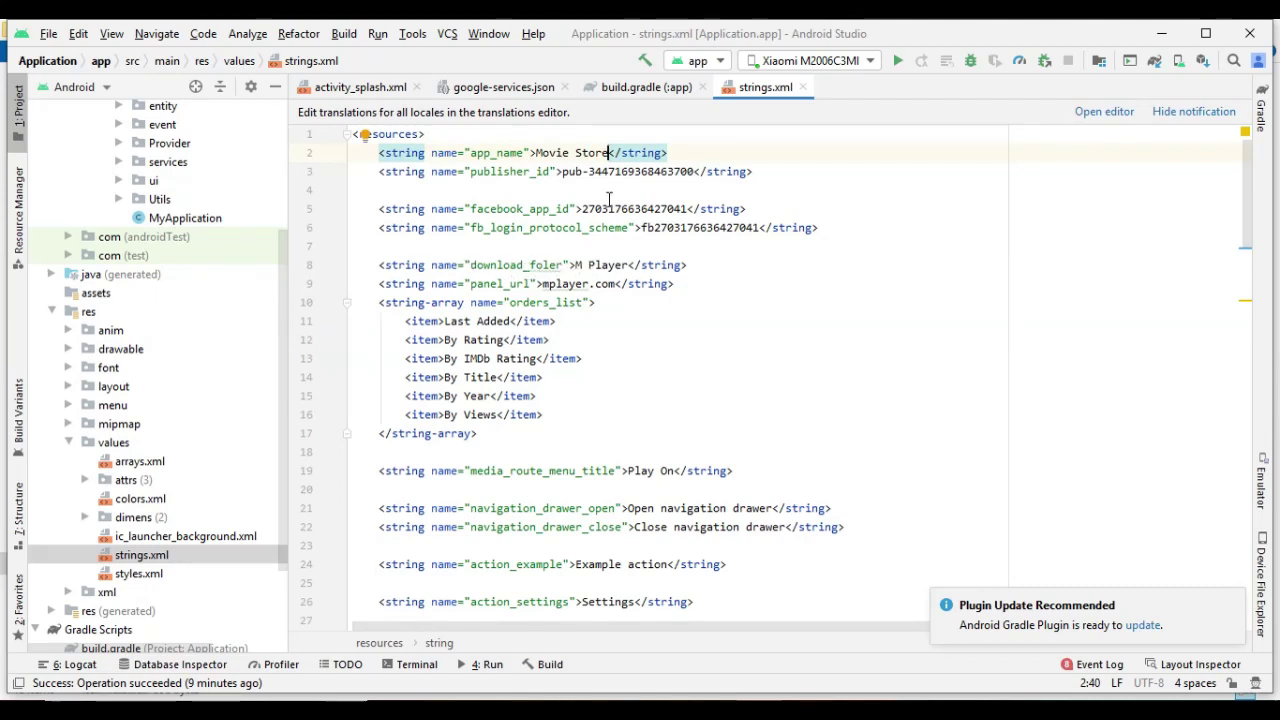
# - Copy the new app name into the download_foler string so it reads Movie Store
pyautogui.click(604, 152)
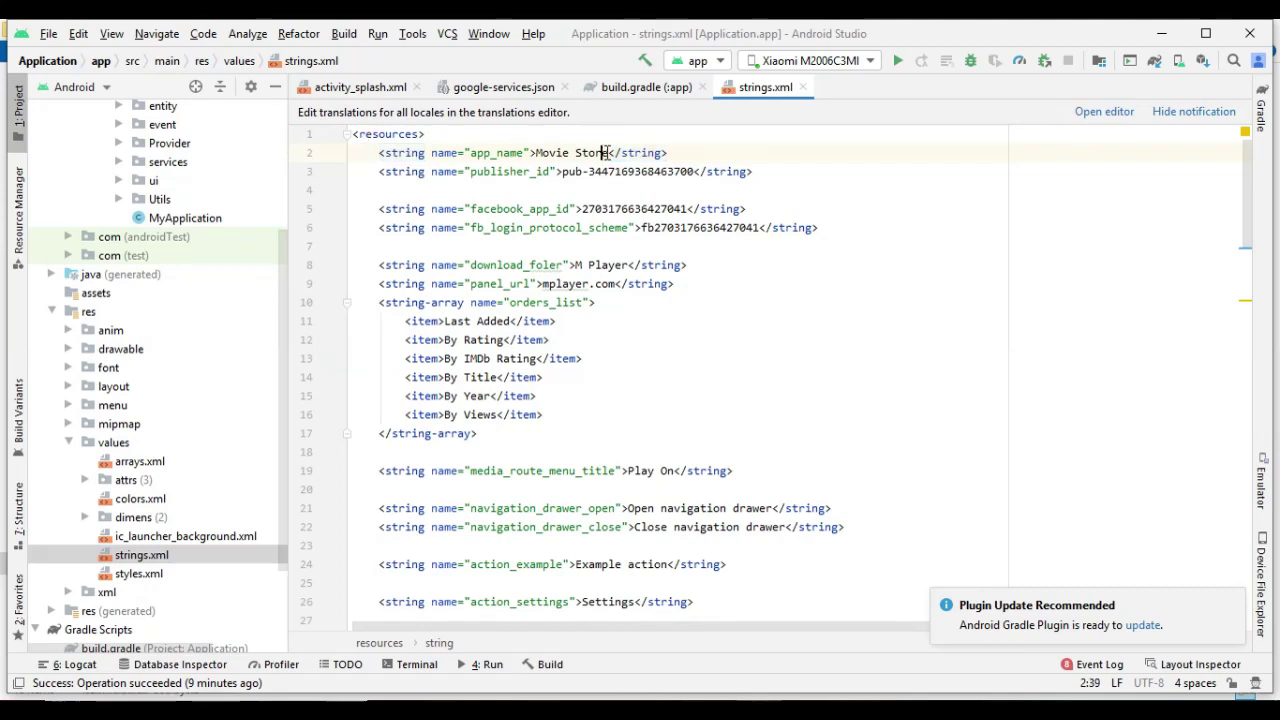
pyautogui.moveTo(605, 152); pyautogui.dragTo(537, 157)
pyautogui.hotkey('ctrl', 'c')
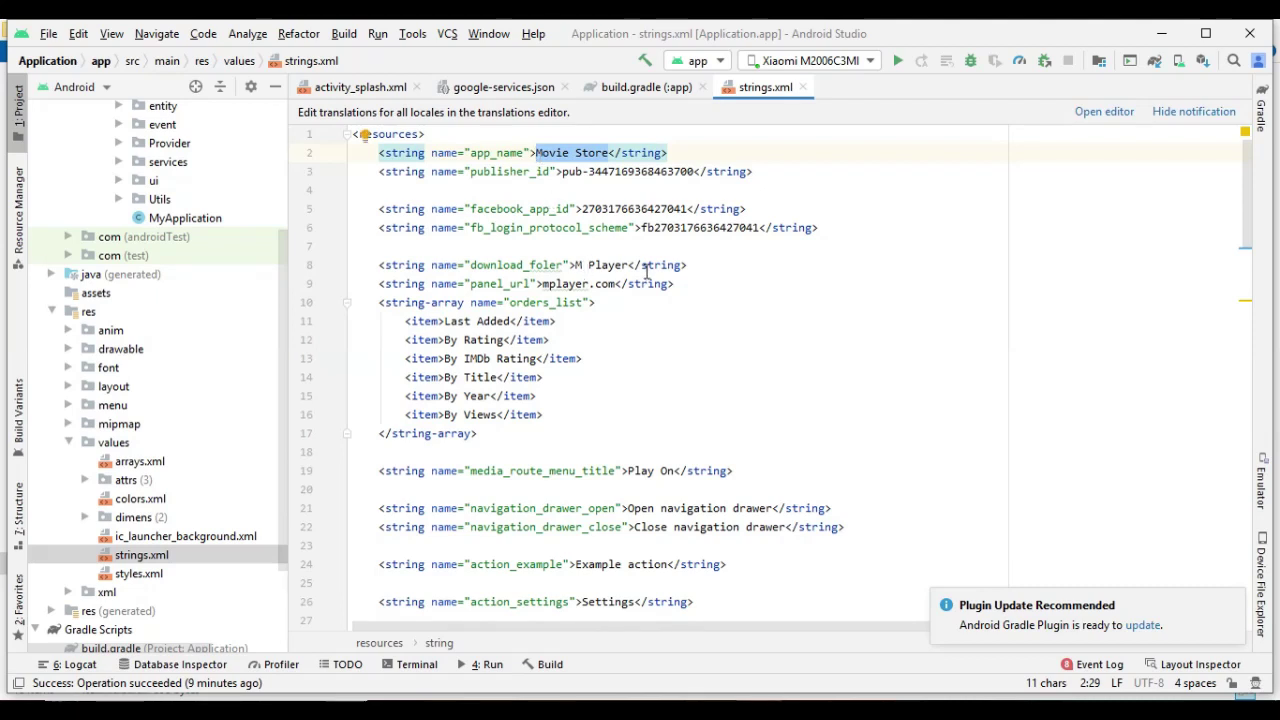
pyautogui.moveTo(628, 265); pyautogui.dragTo(577, 267)
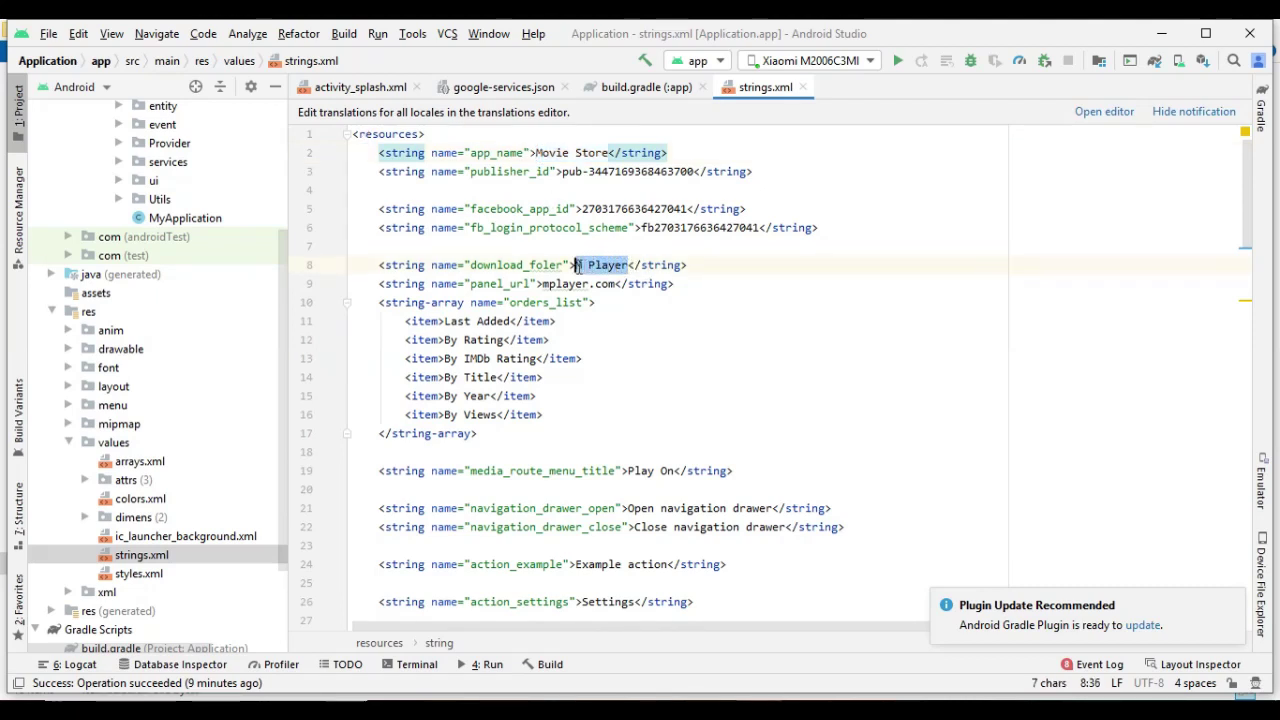
pyautogui.hotkey('ctrl', 'v')
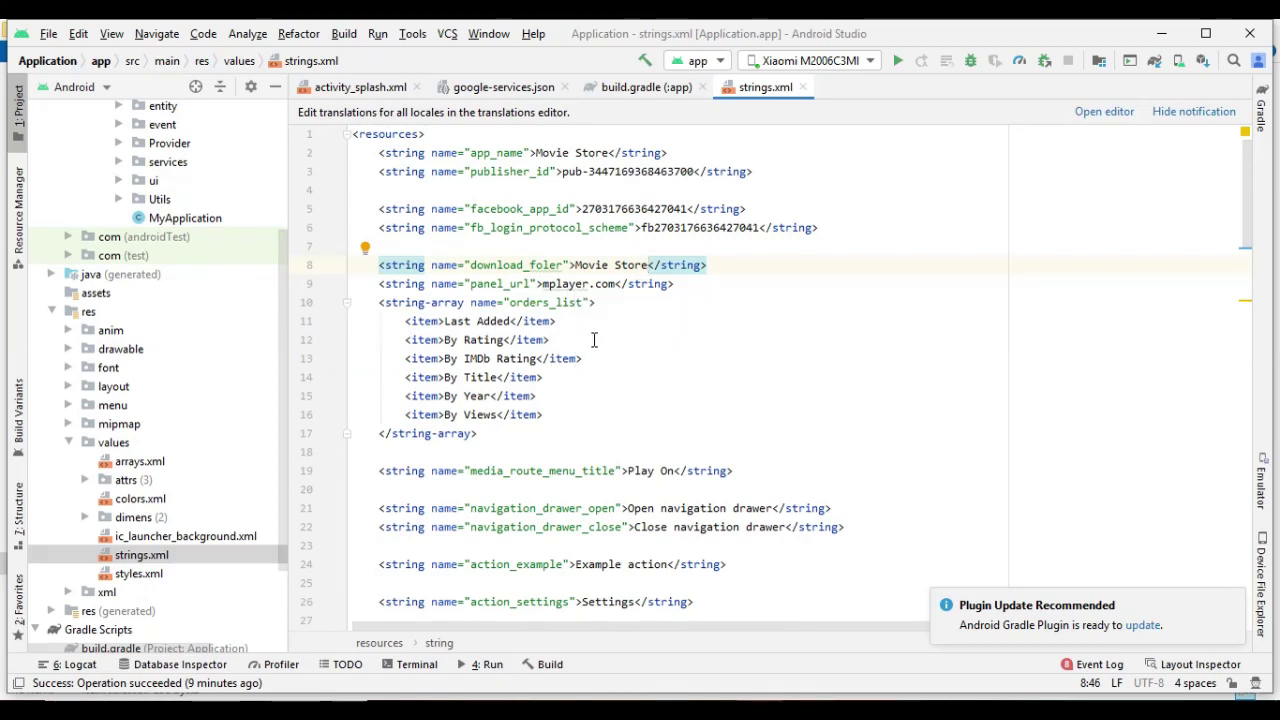
# - Replace M player with Movie Store in the title_slide_1 and description_slide_1 strings
pyautogui.scroll(-4, 585, 418)
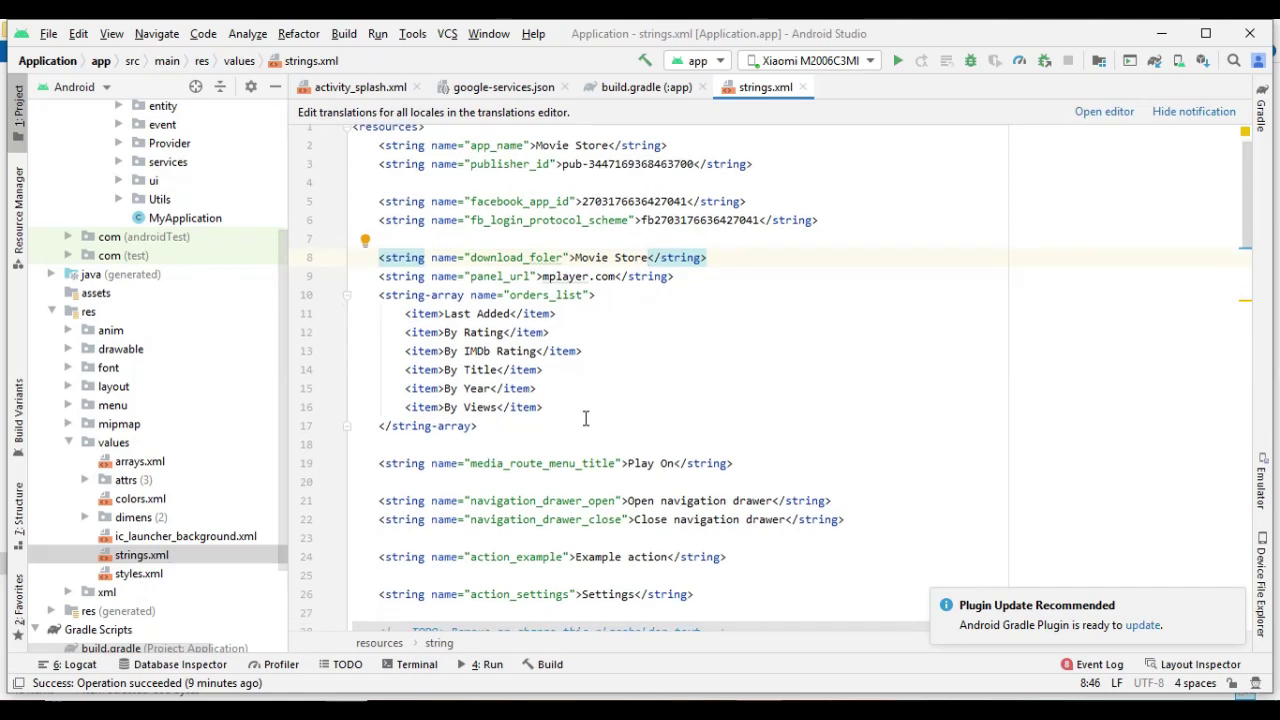
pyautogui.scroll(-3, 585, 418)
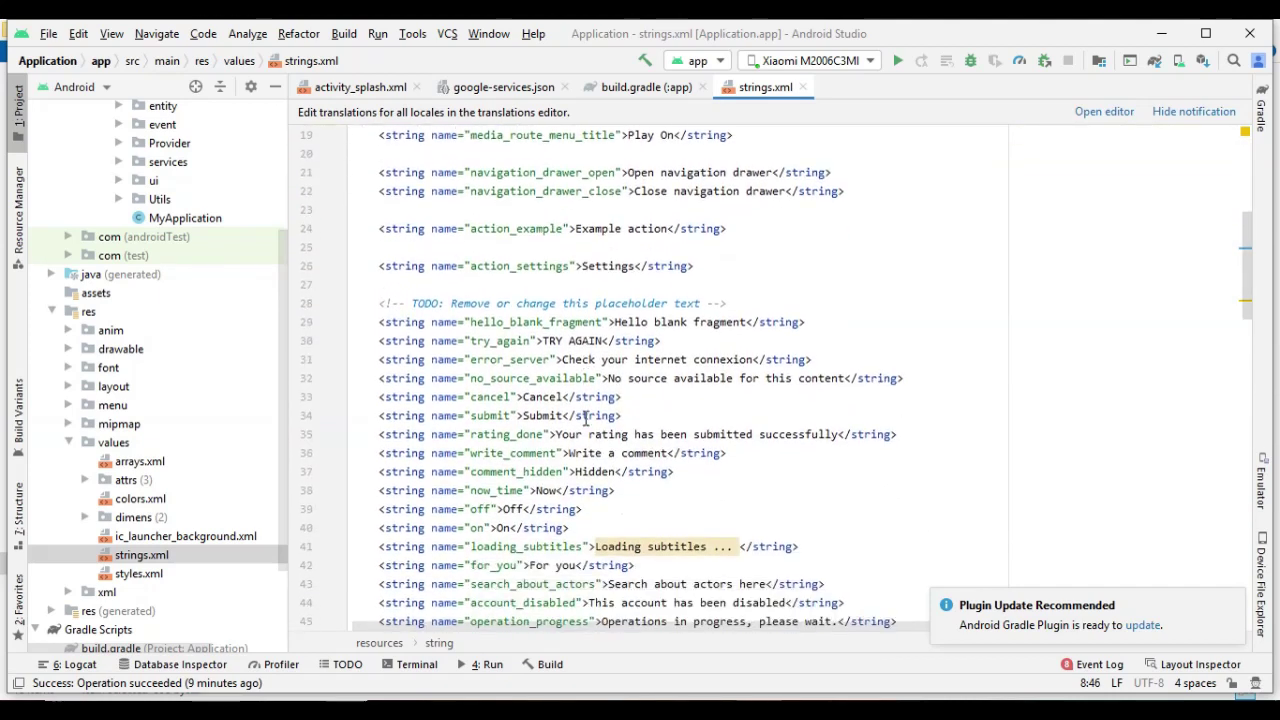
pyautogui.scroll(-7, 585, 418)
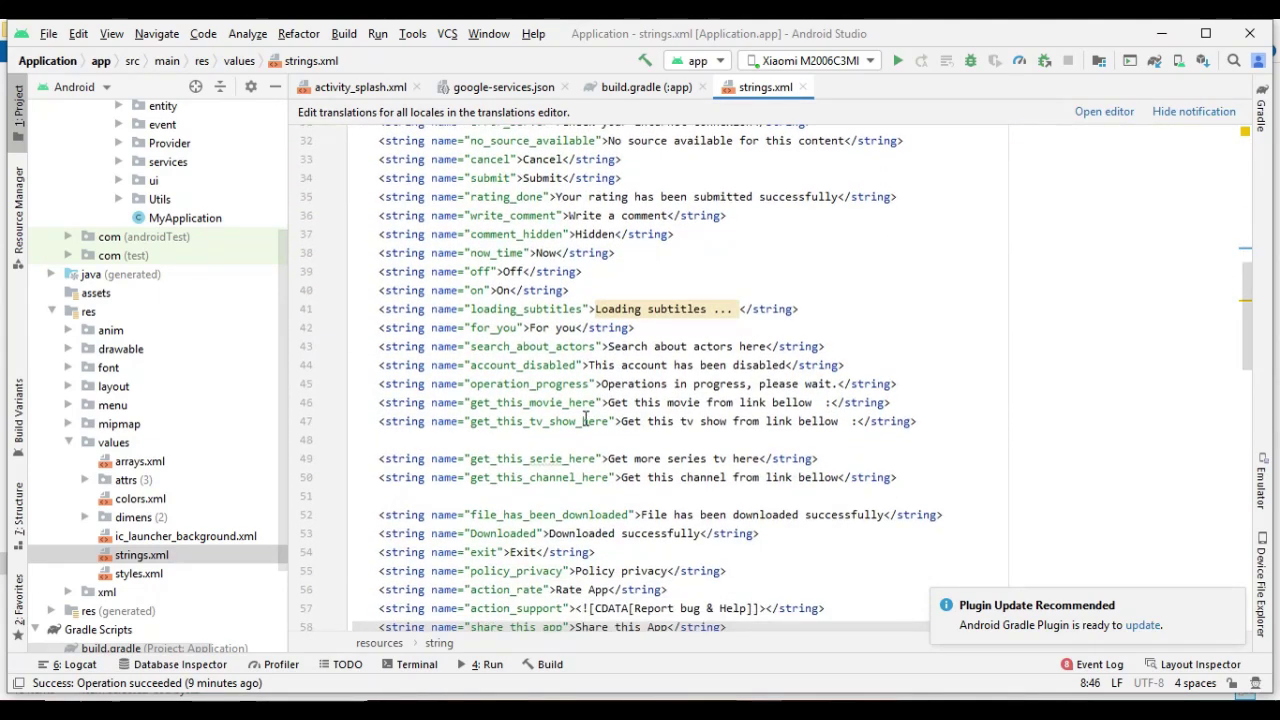
pyautogui.scroll(-10, 585, 418)
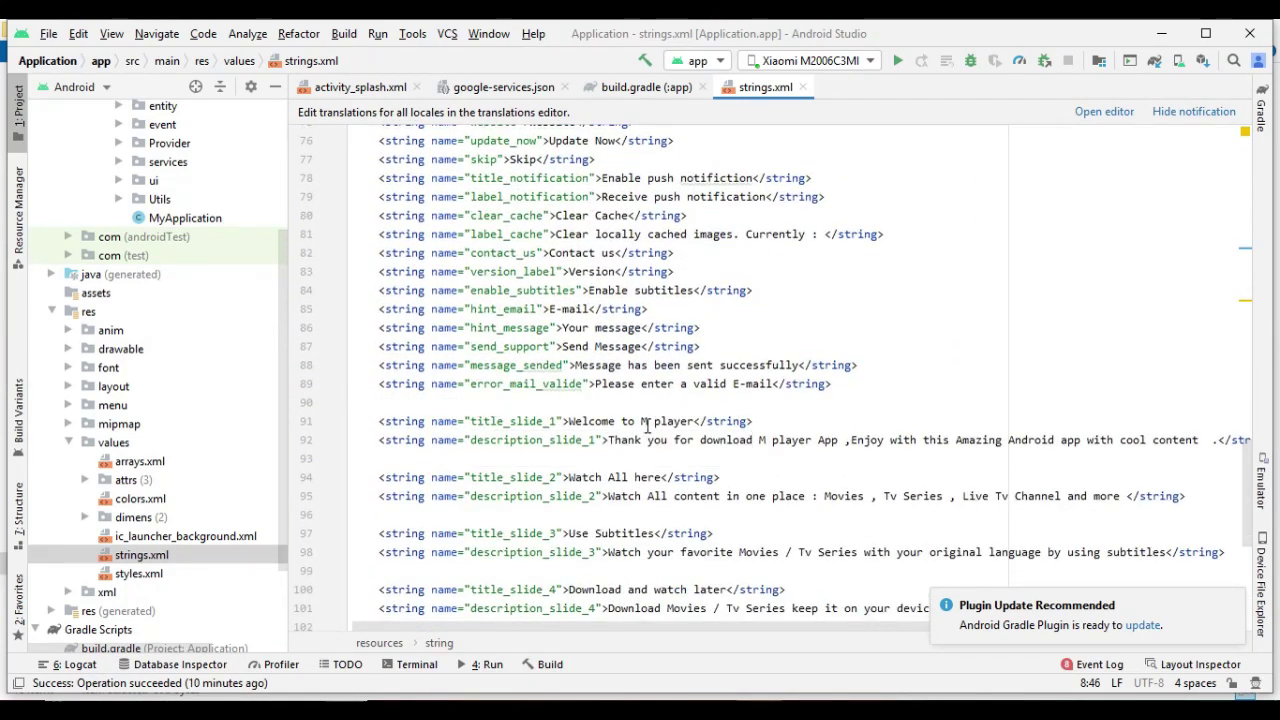
pyautogui.moveTo(690, 421); pyautogui.dragTo(660, 422)
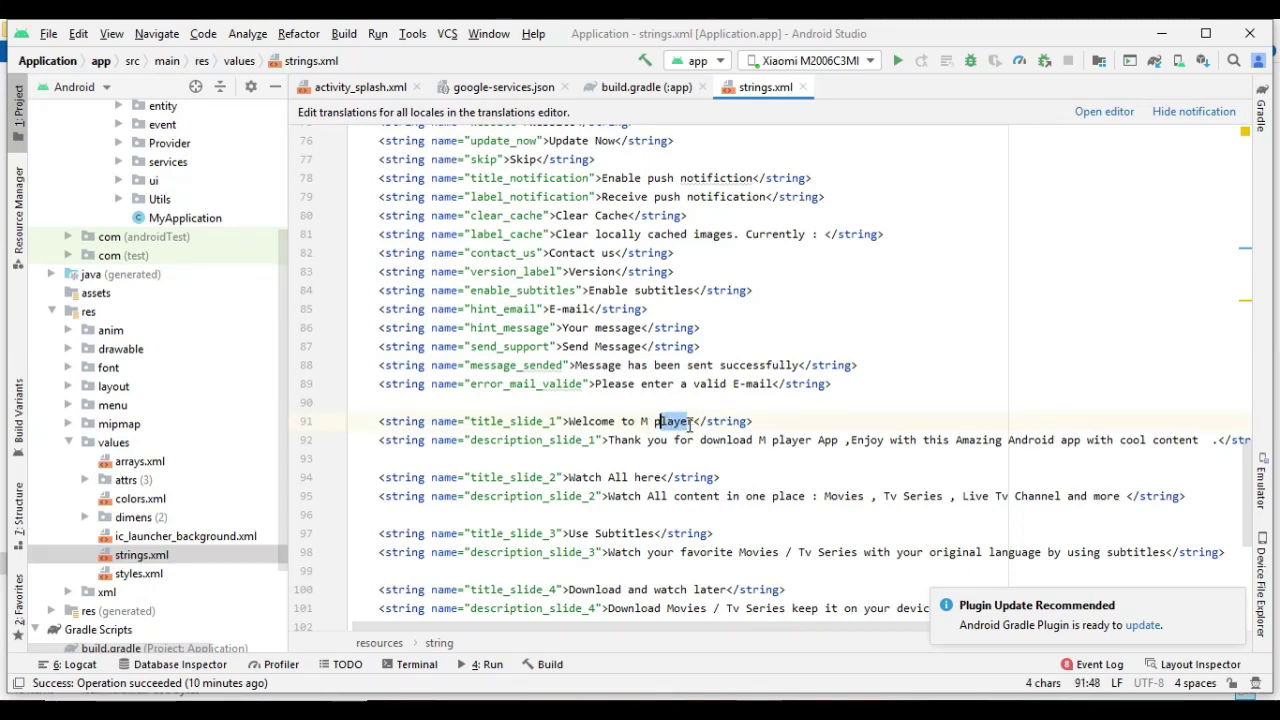
pyautogui.click(690, 421)
pyautogui.moveTo(688, 421); pyautogui.dragTo(644, 423)
pyautogui.hotkey('ctrl', 'v')
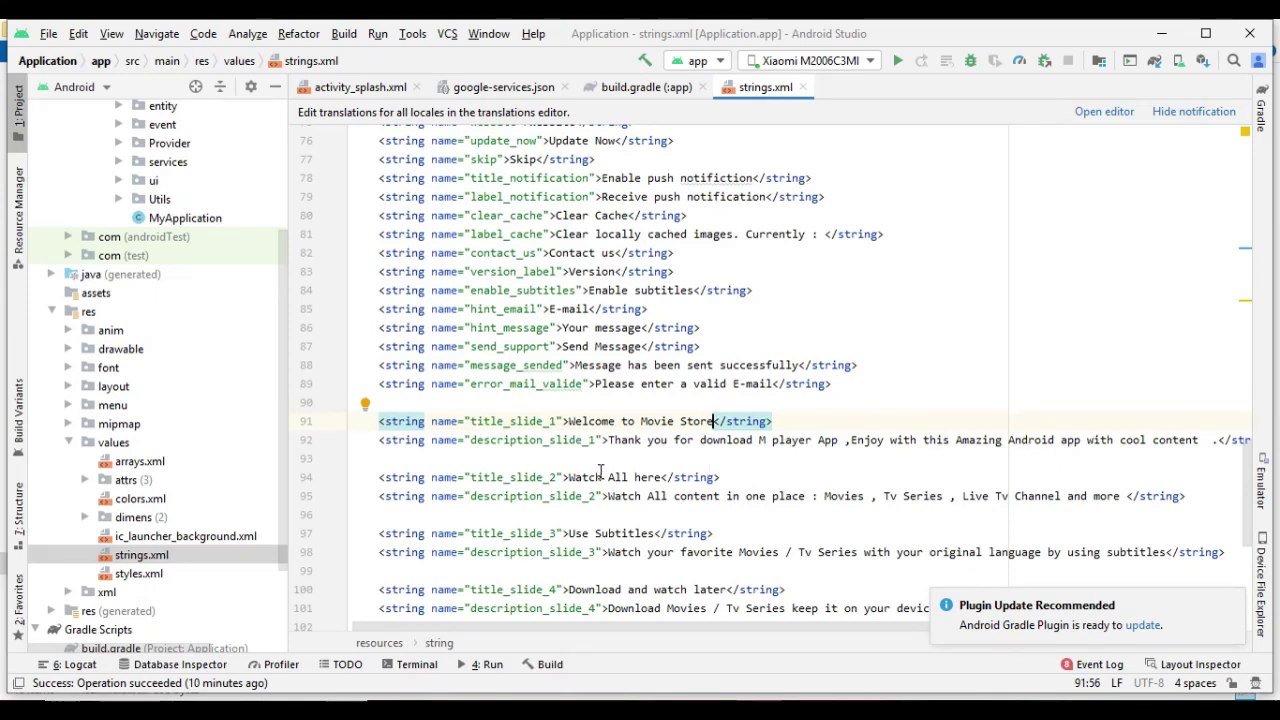
pyautogui.scroll(-4, 675, 507)
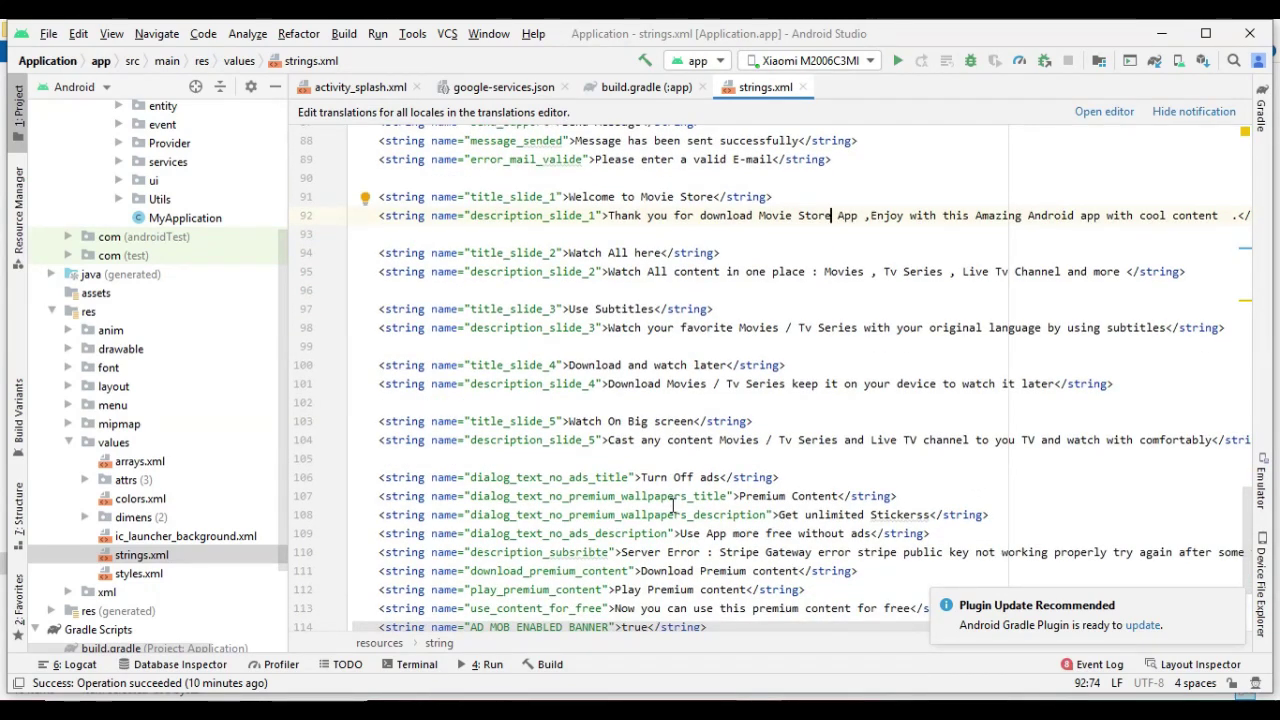
# - Check the remaining strings down to the end of the file and run the app on the Xiaomi M2006C3MI device
pyautogui.scroll(-3, 675, 507)
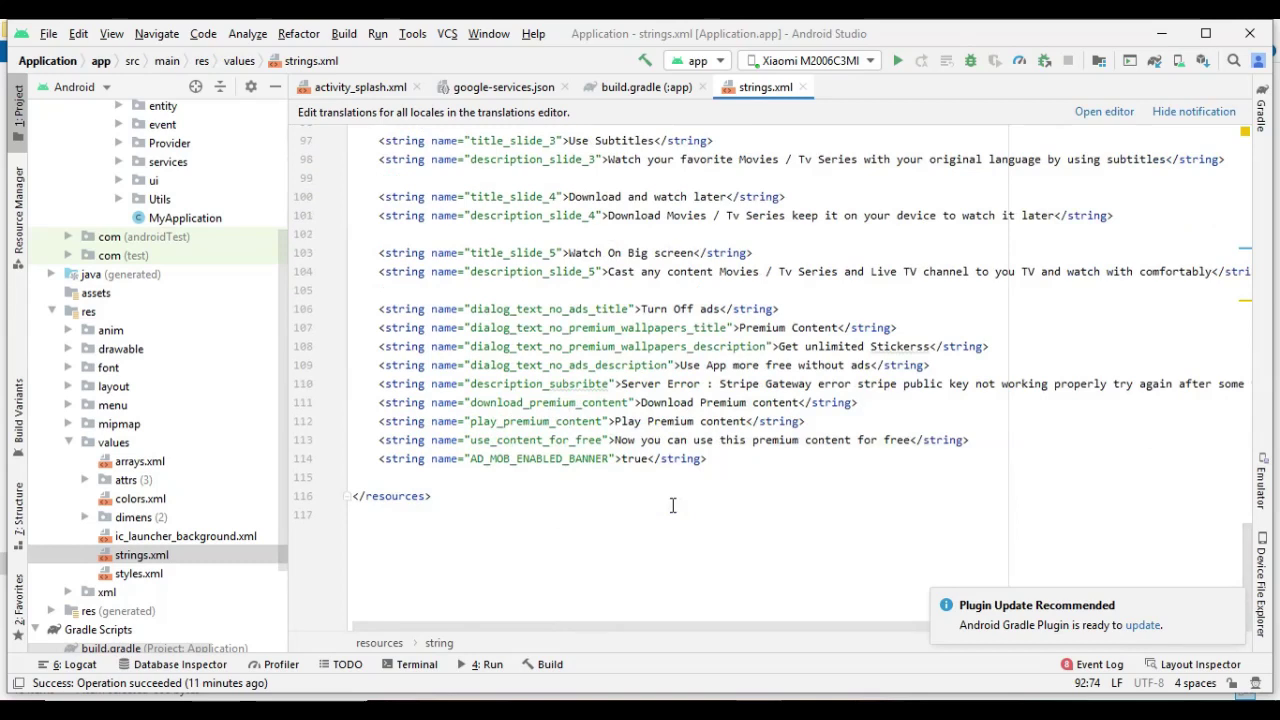
pyautogui.scroll(20, 673, 506)
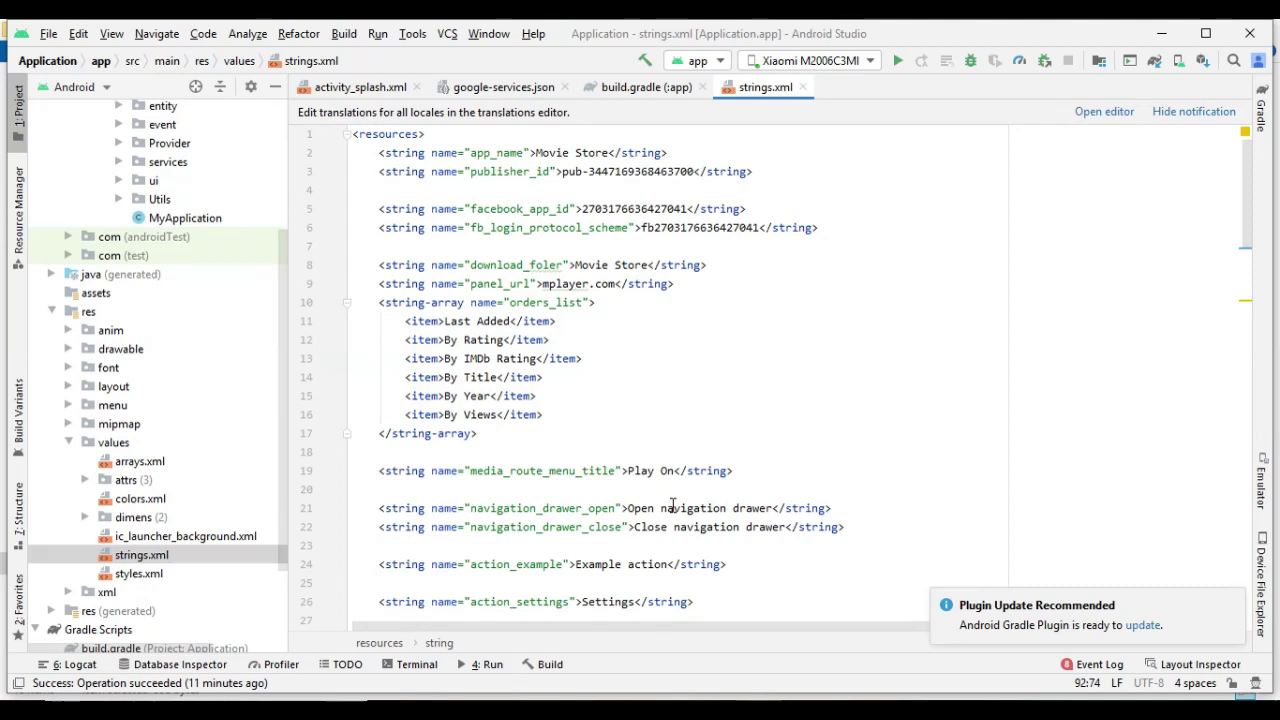
pyautogui.click(900, 70)
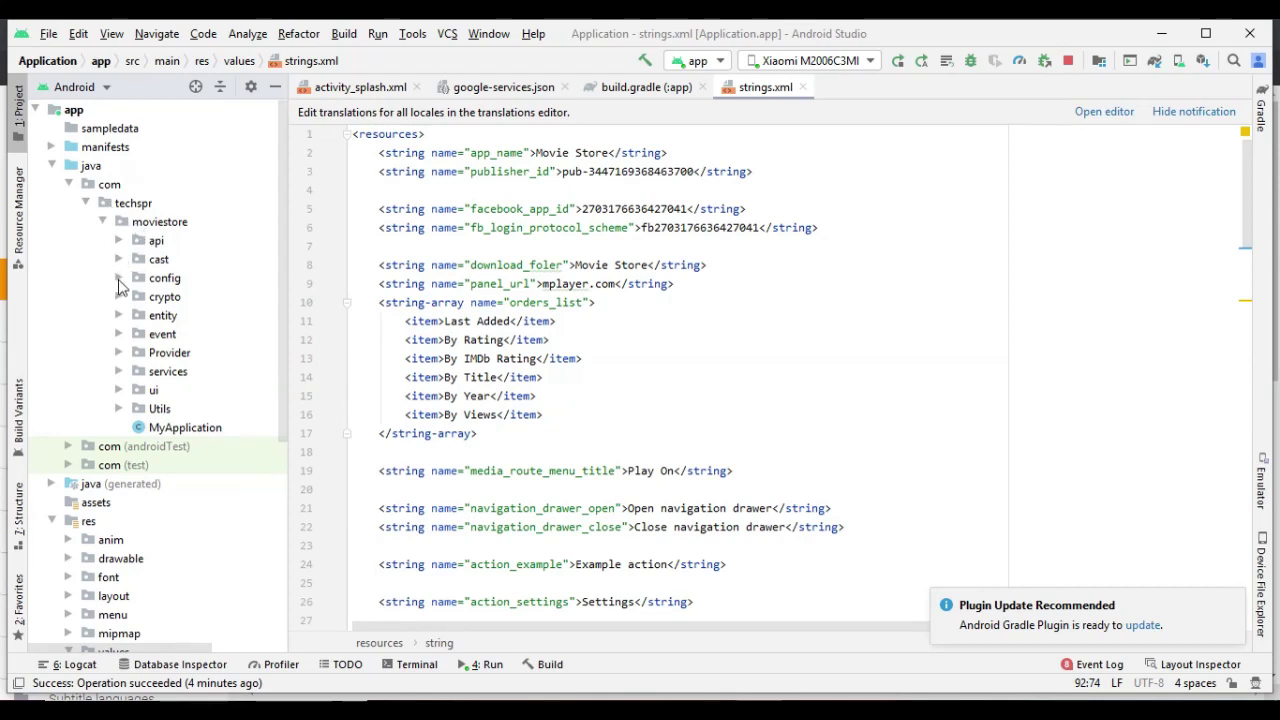
# - Open the Global class in the moviestore config package and place the cursor in the API_URL value
pyautogui.click(118, 280)
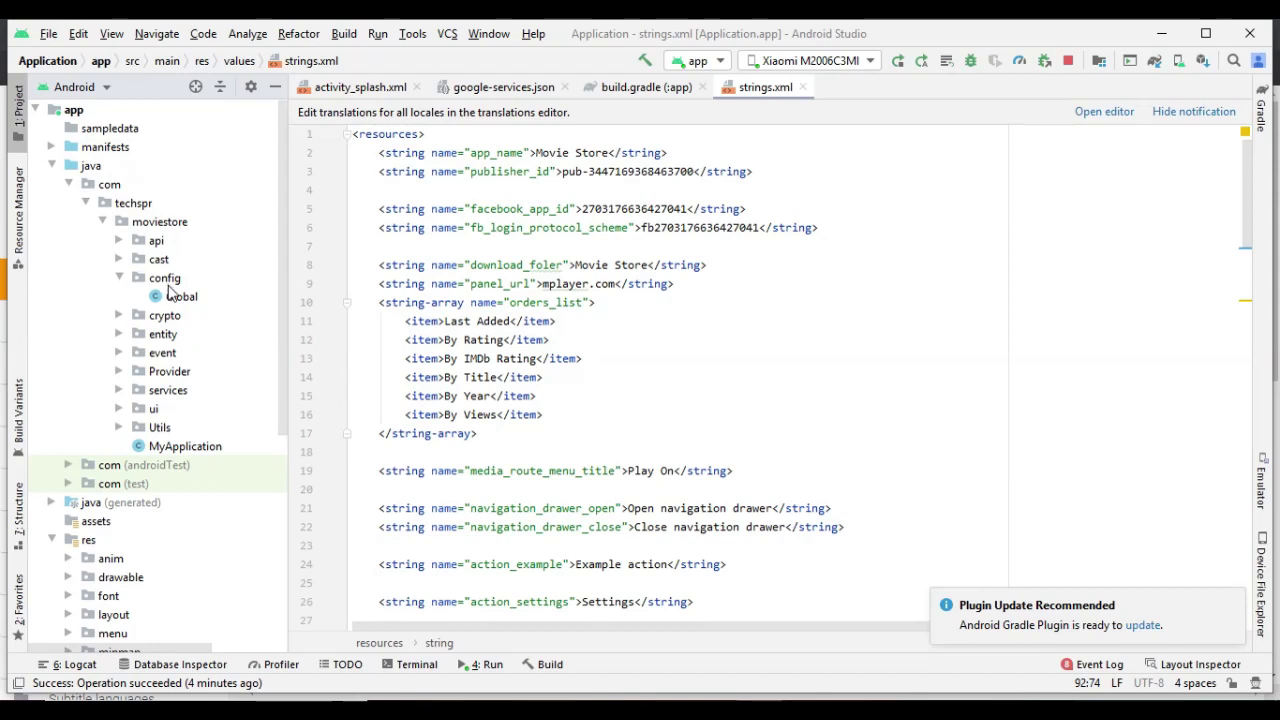
pyautogui.doubleClick(172, 297)
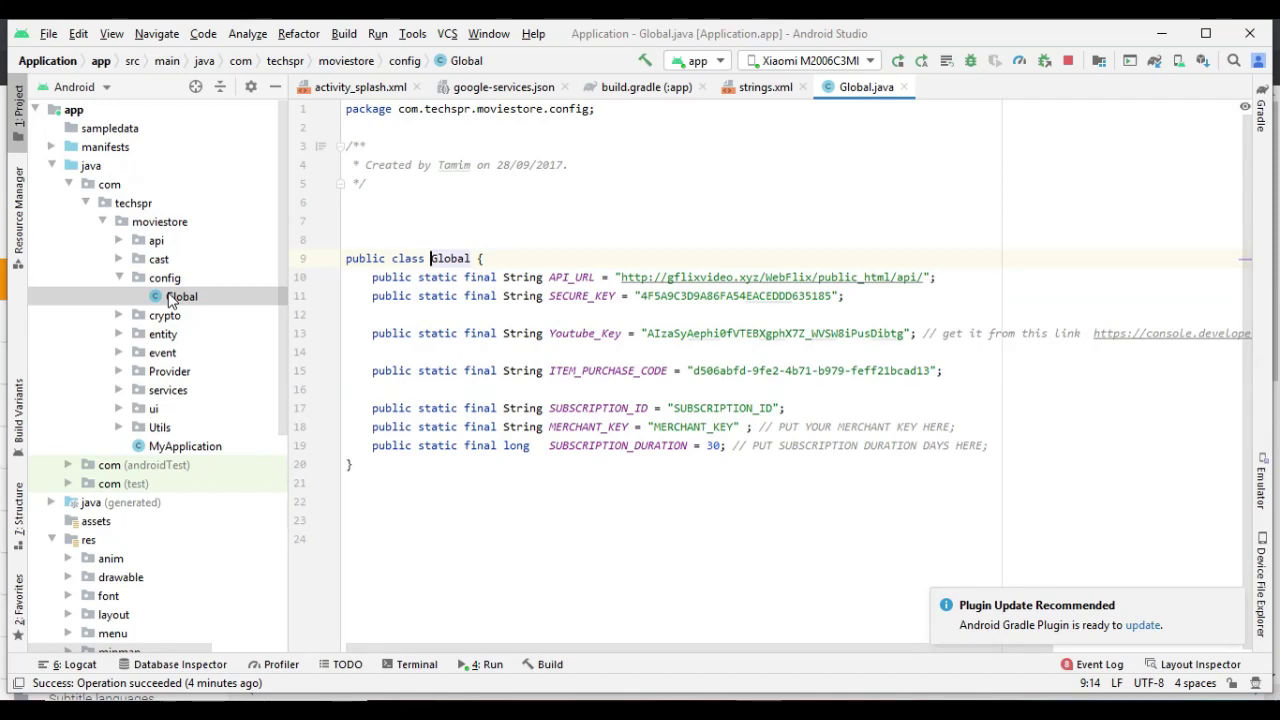
pyautogui.click(636, 277)
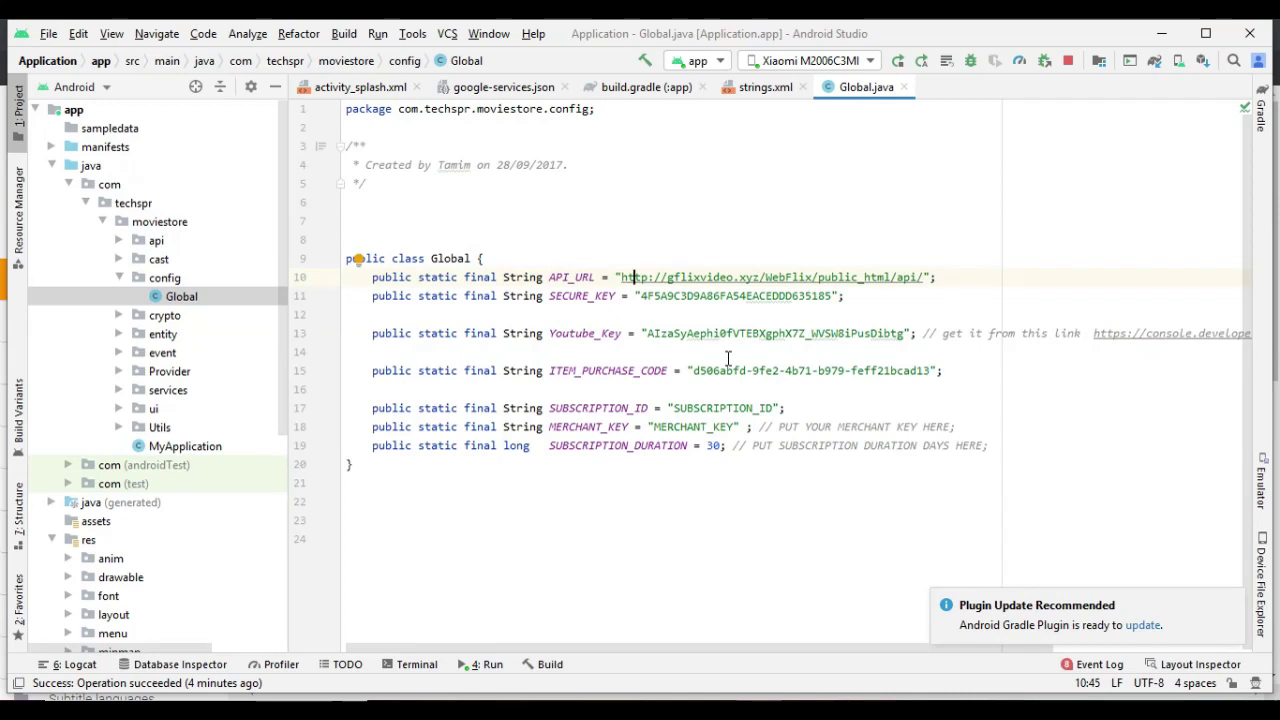
# - Switch to the admin panel in Chrome and copy the newlyrics.xyz/public_html/ part of its web address
pyautogui.moveTo(678, 698)
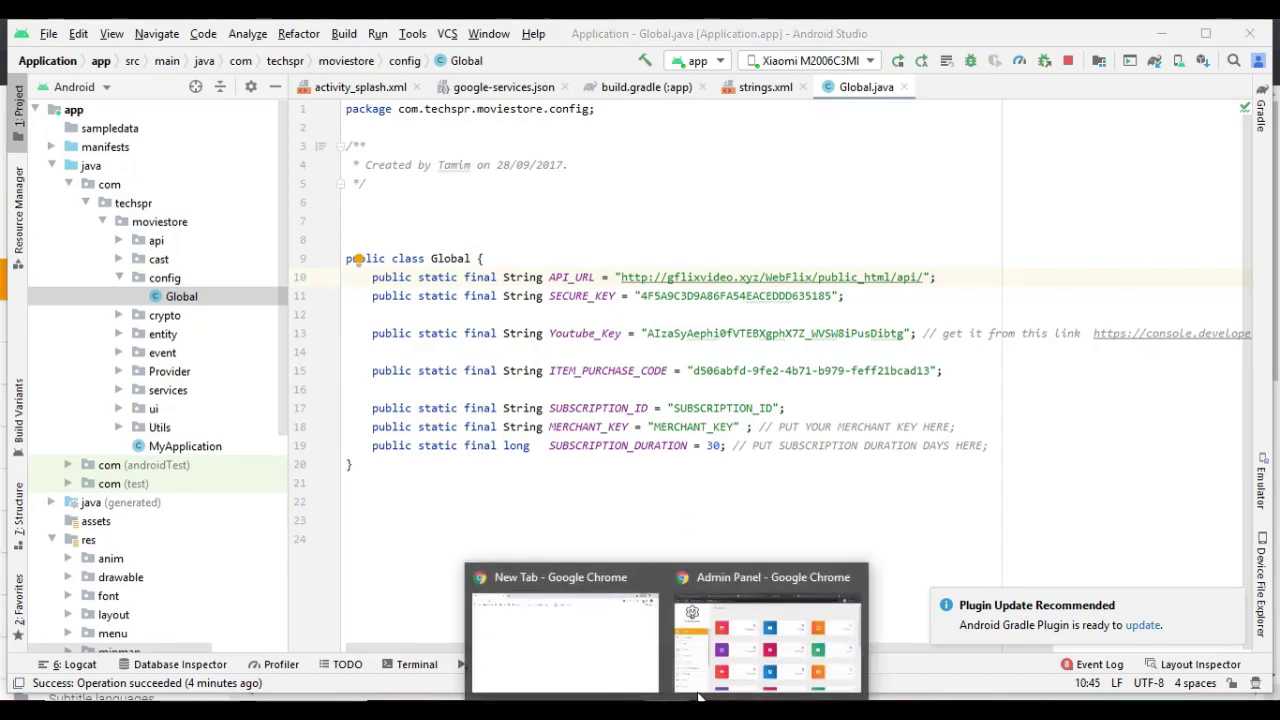
pyautogui.click(755, 663)
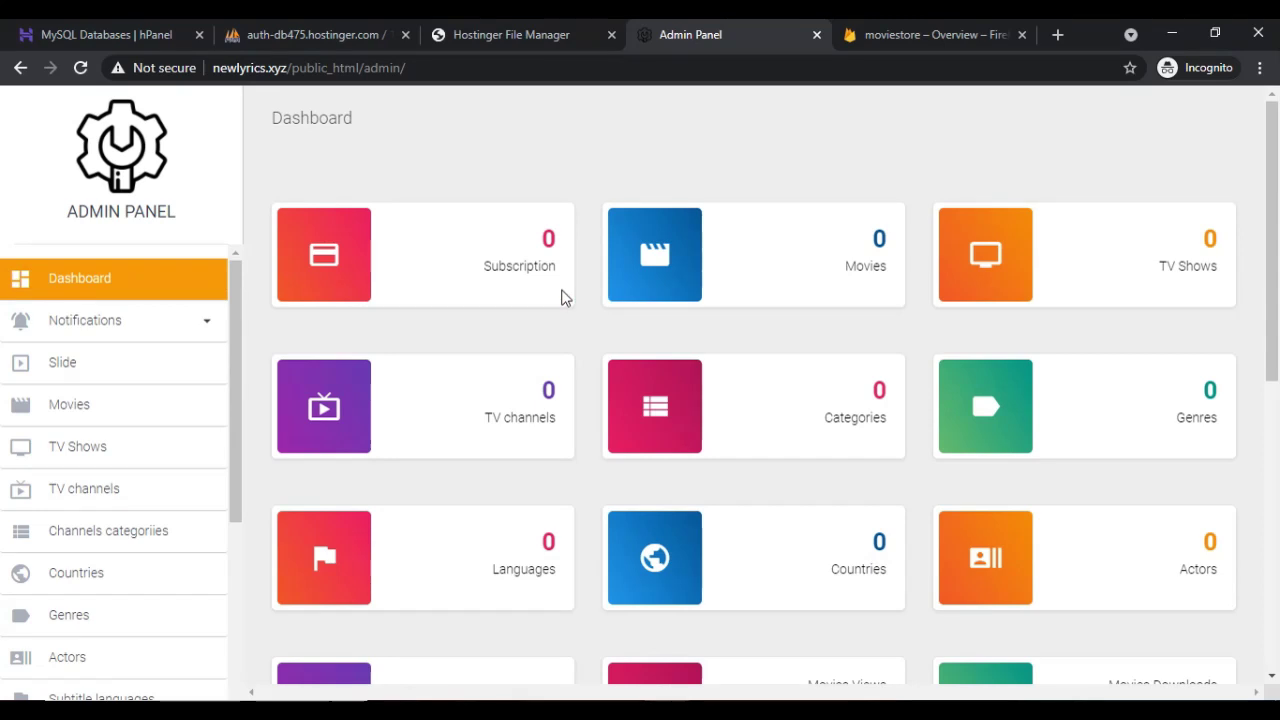
pyautogui.click(461, 66)
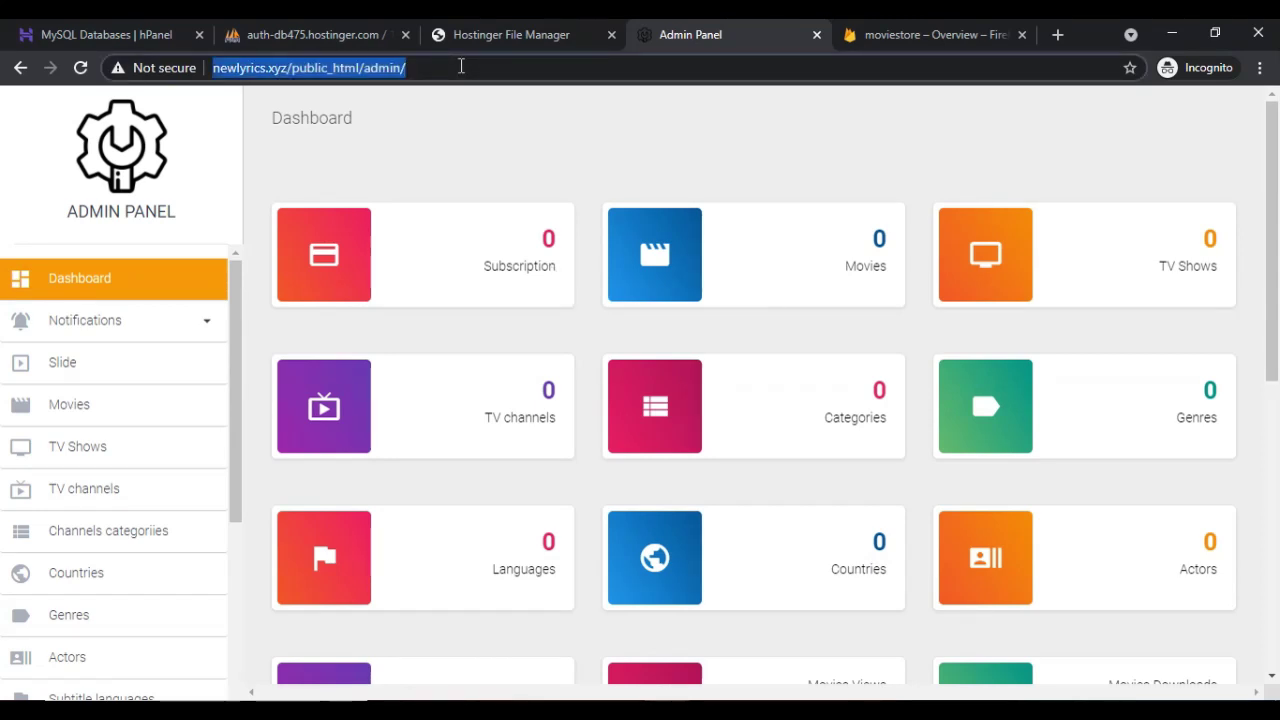
pyautogui.click(461, 66)
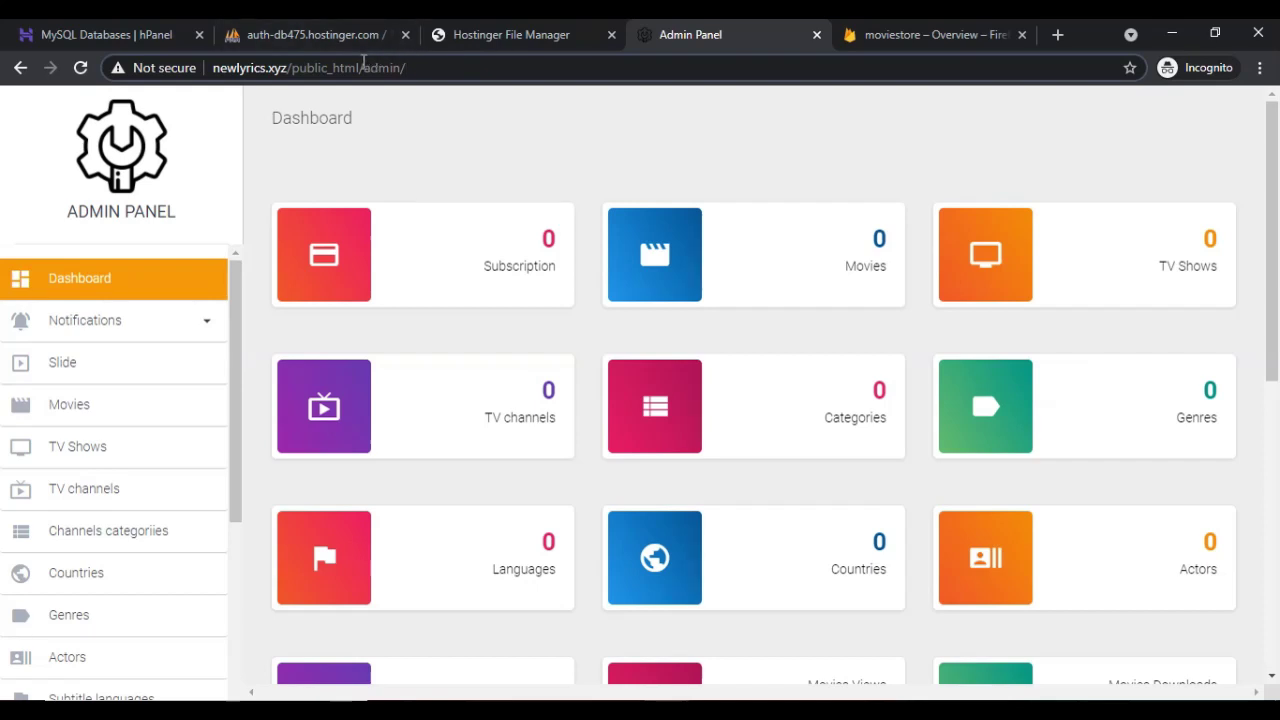
pyautogui.moveTo(363, 67); pyautogui.dragTo(226, 68)
pyautogui.hotkey('ctrl', 'c')
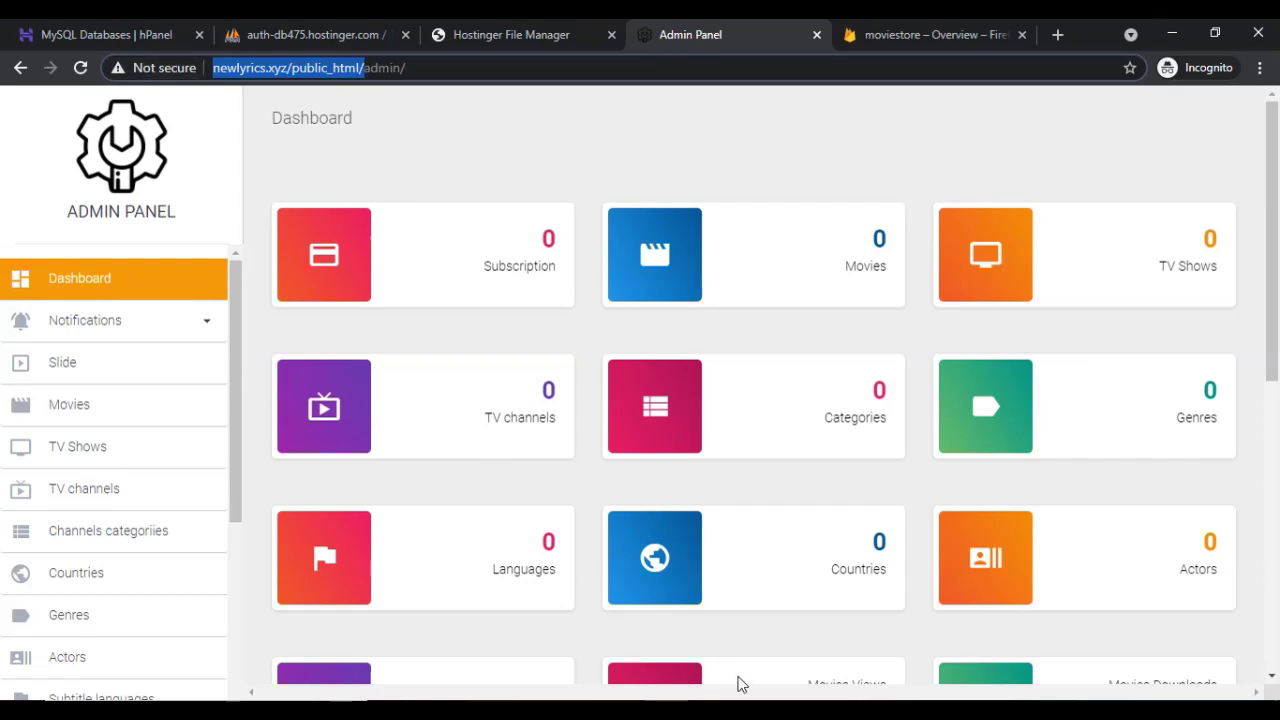
pyautogui.hotkey('alt', 'Tab')
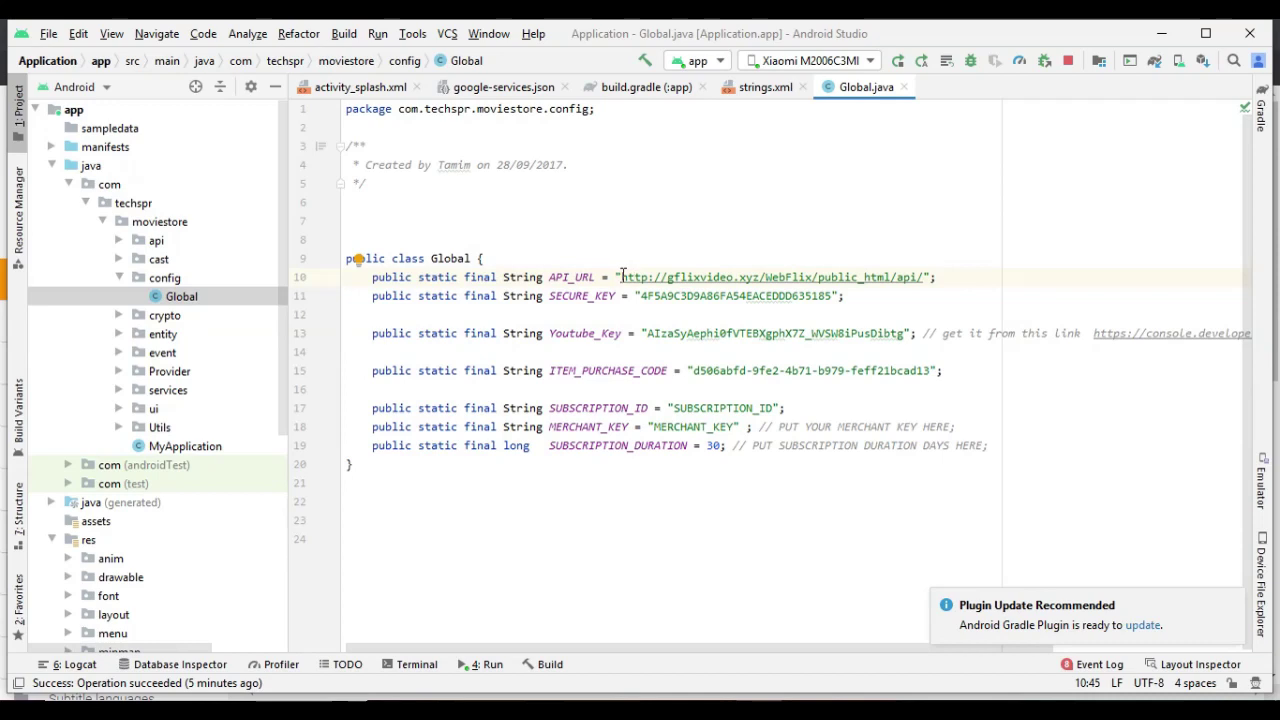
pyautogui.moveTo(620, 277); pyautogui.dragTo(892, 277)
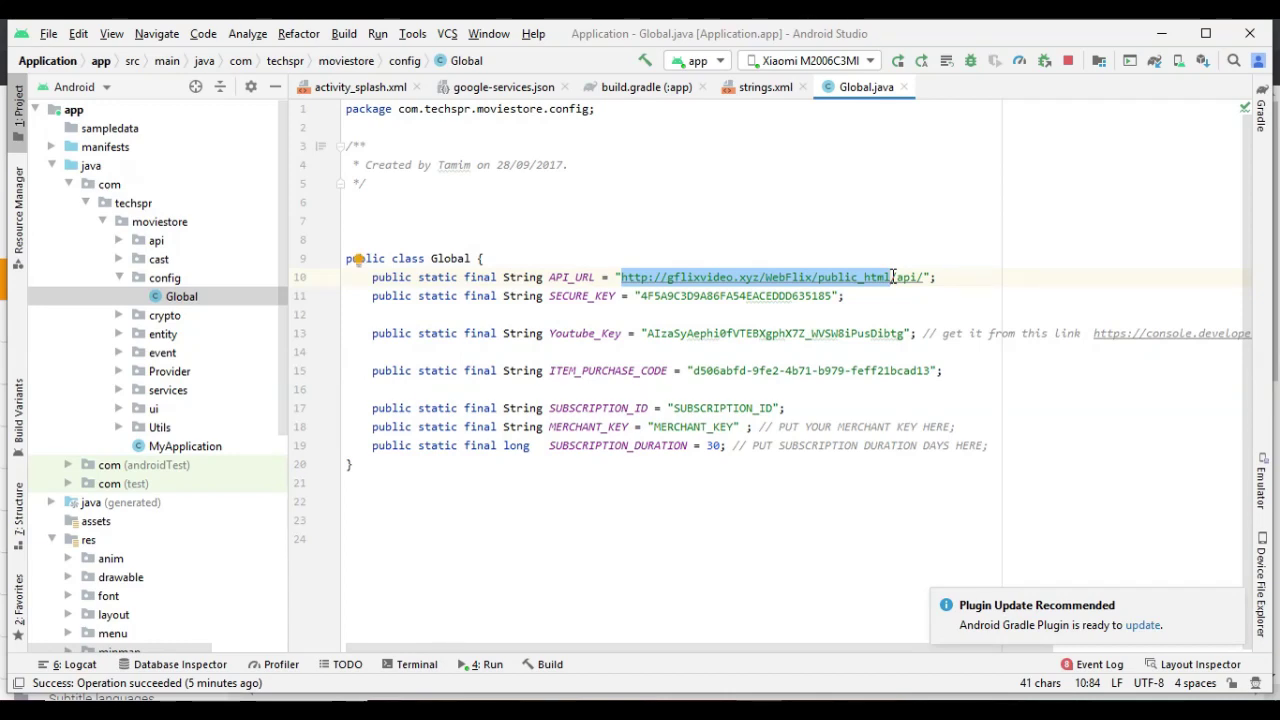
pyautogui.hotkey('ctrl', 'v')
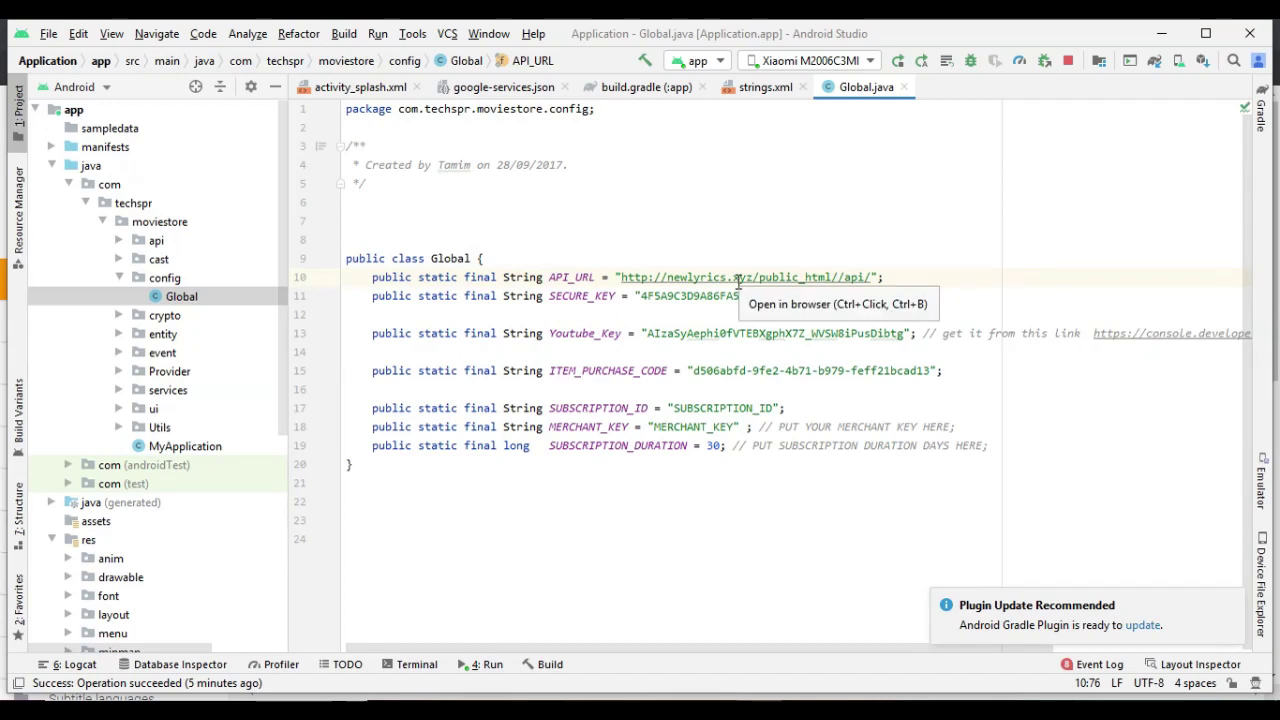
pyautogui.press('BackSpace')
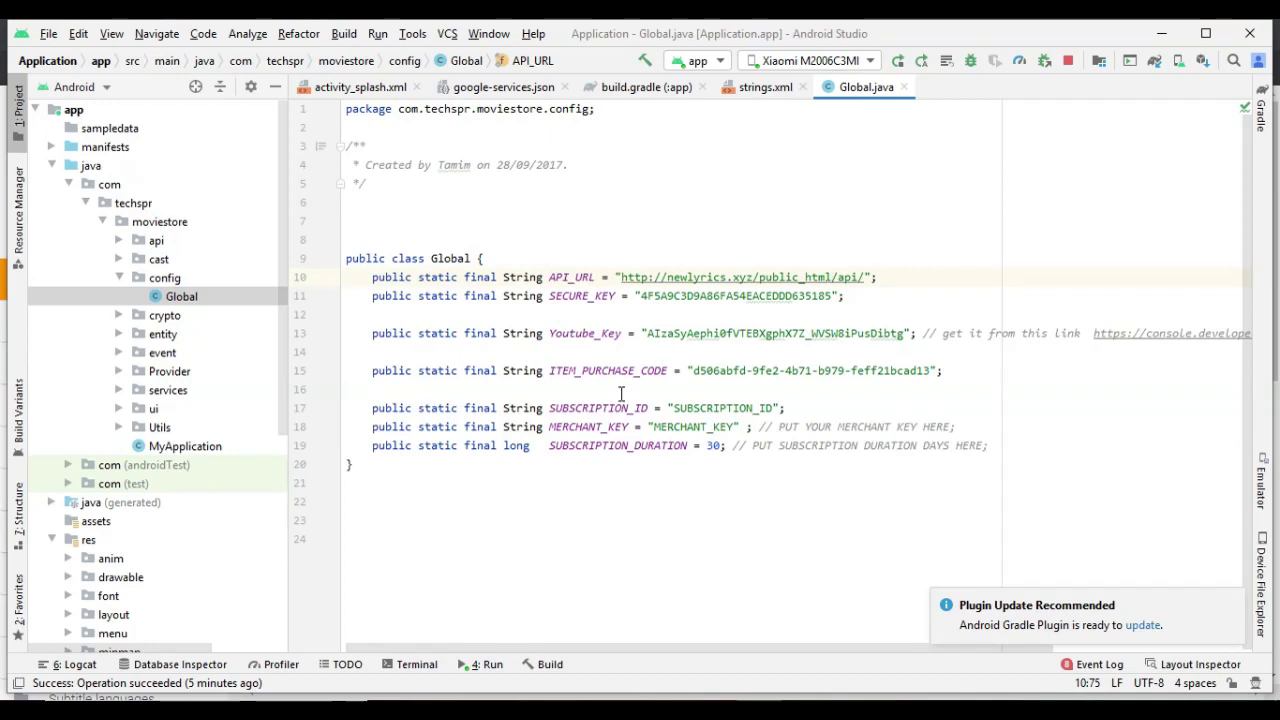
pyautogui.click(900, 61)
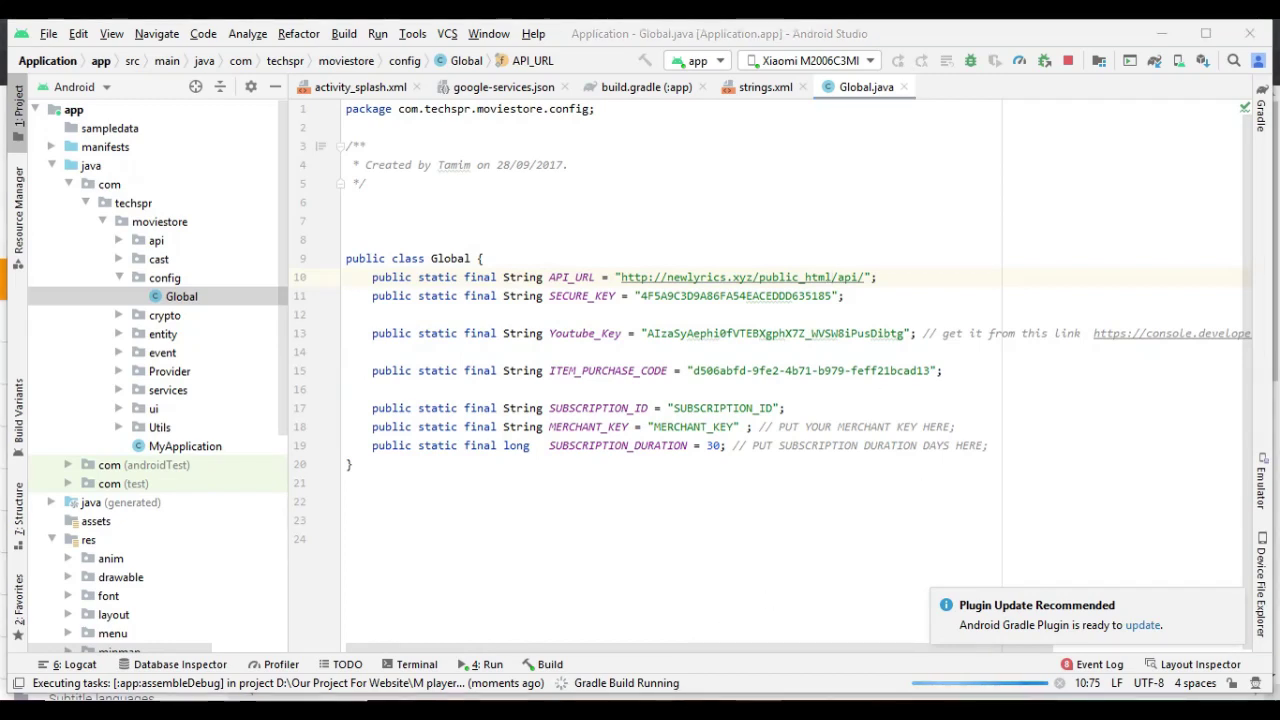
pyautogui.click(757, 650)
pyautogui.scroll(-6, 643, 450)
pyautogui.scroll(6, 643, 449)
pyautogui.scroll(-6, 743, 465)
pyautogui.scroll(6, 743, 467)
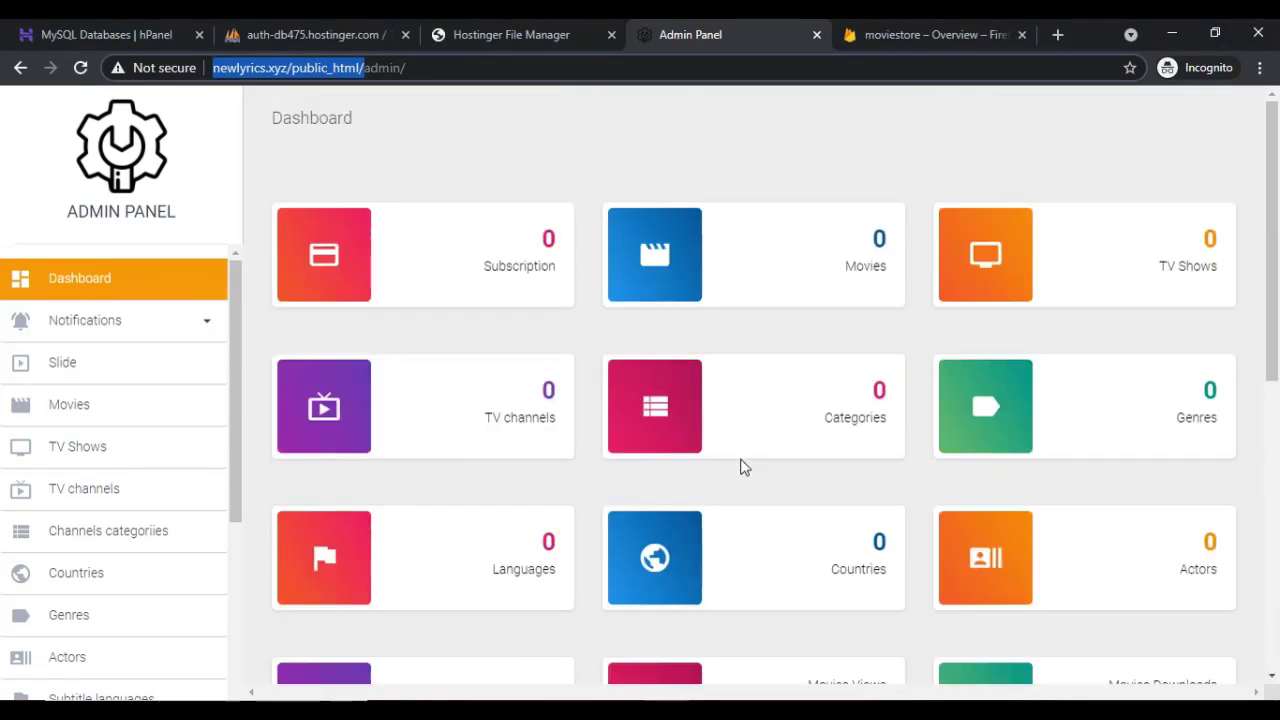
pyautogui.hotkey('alt', 'Tab')
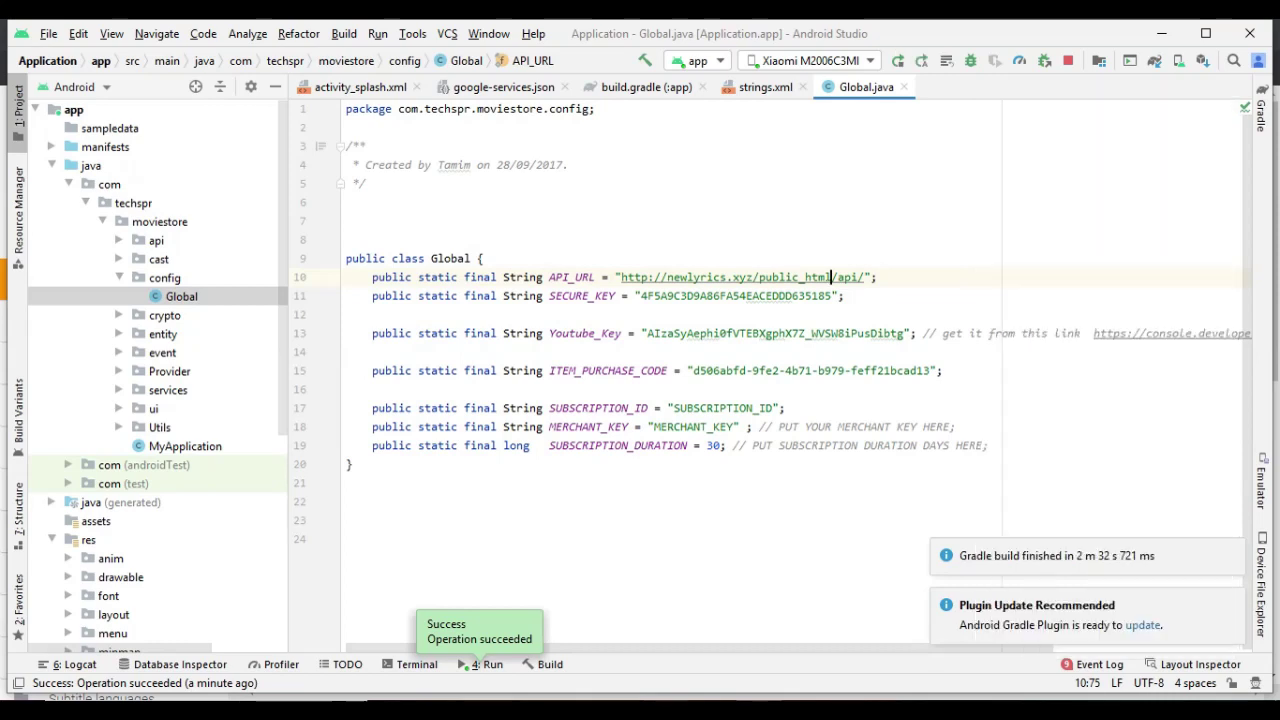
# - Switch to the admin panel in Chrome and search by title for bahubali in the movie import form
pyautogui.moveTo(667, 710)
pyautogui.click(755, 652)
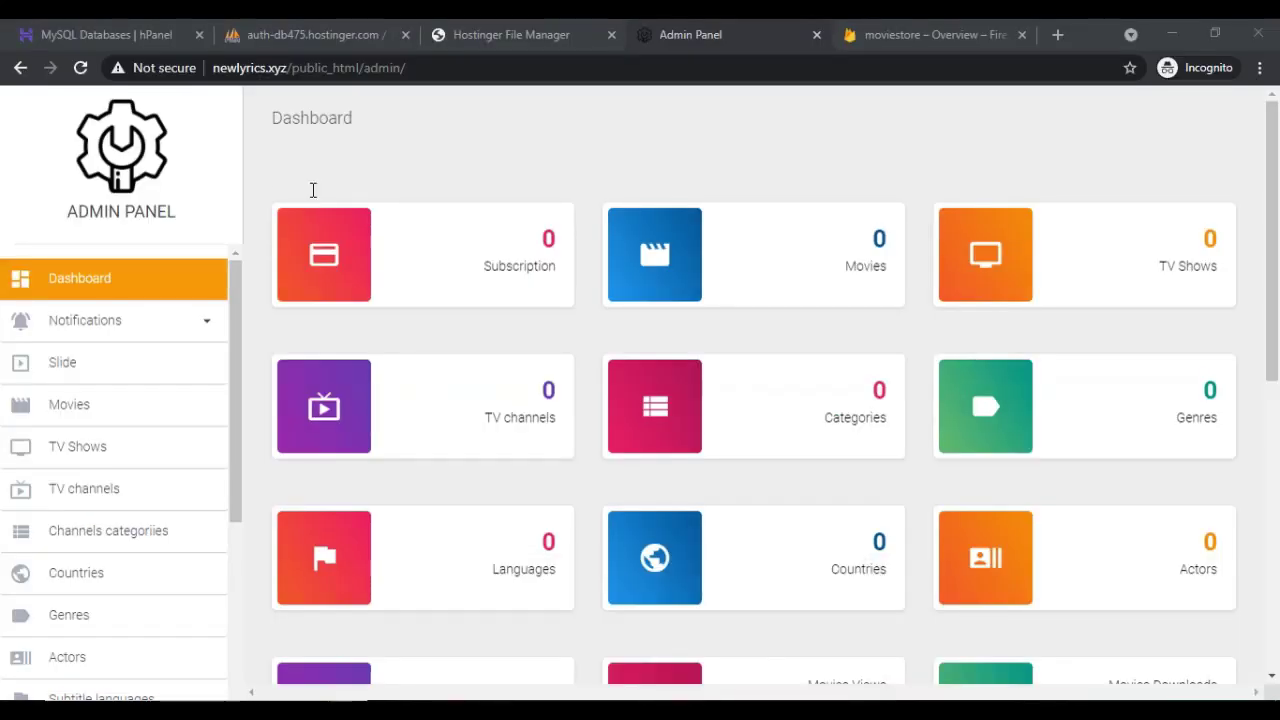
pyautogui.click(68, 414)
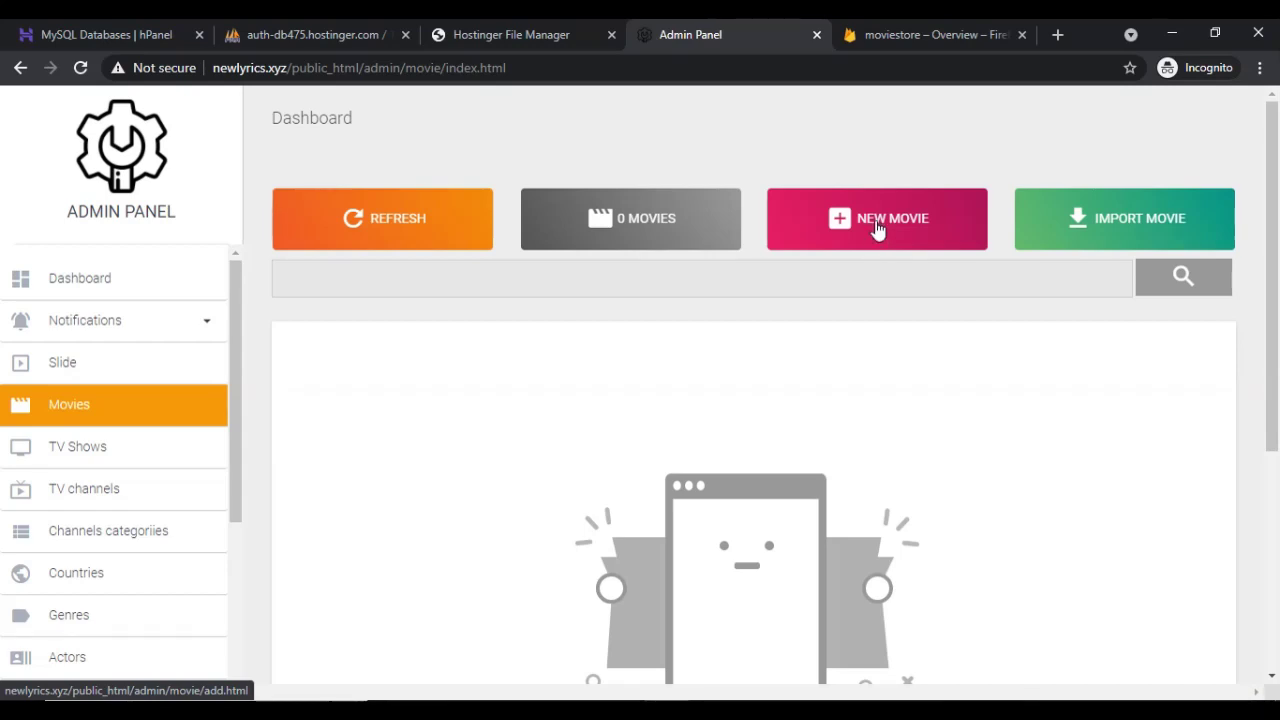
pyautogui.click(1118, 226)
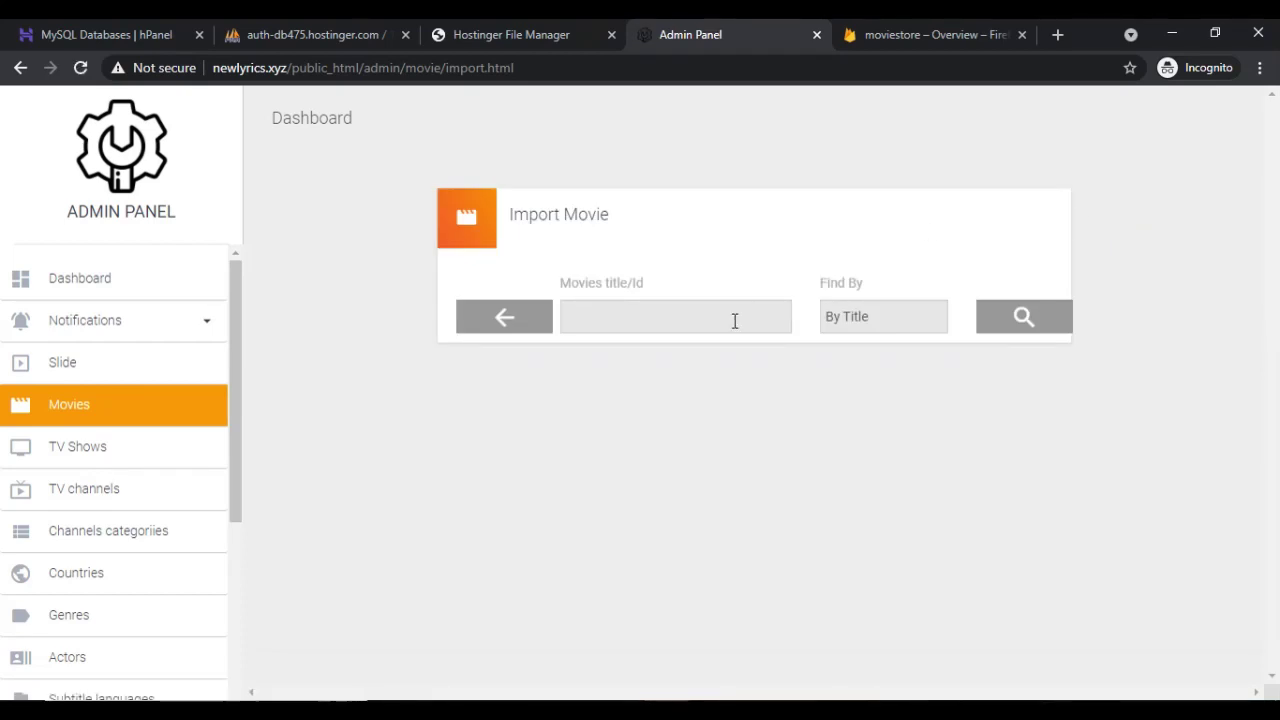
pyautogui.click(649, 316)
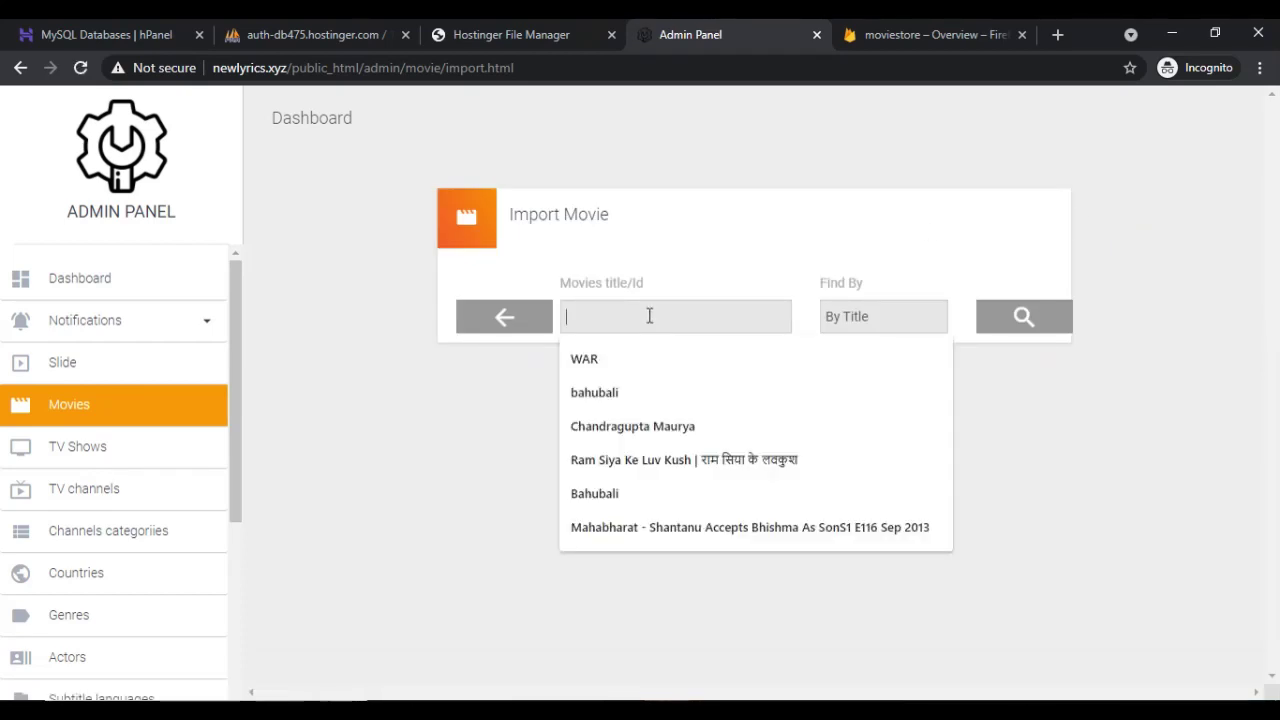
pyautogui.click(594, 393)
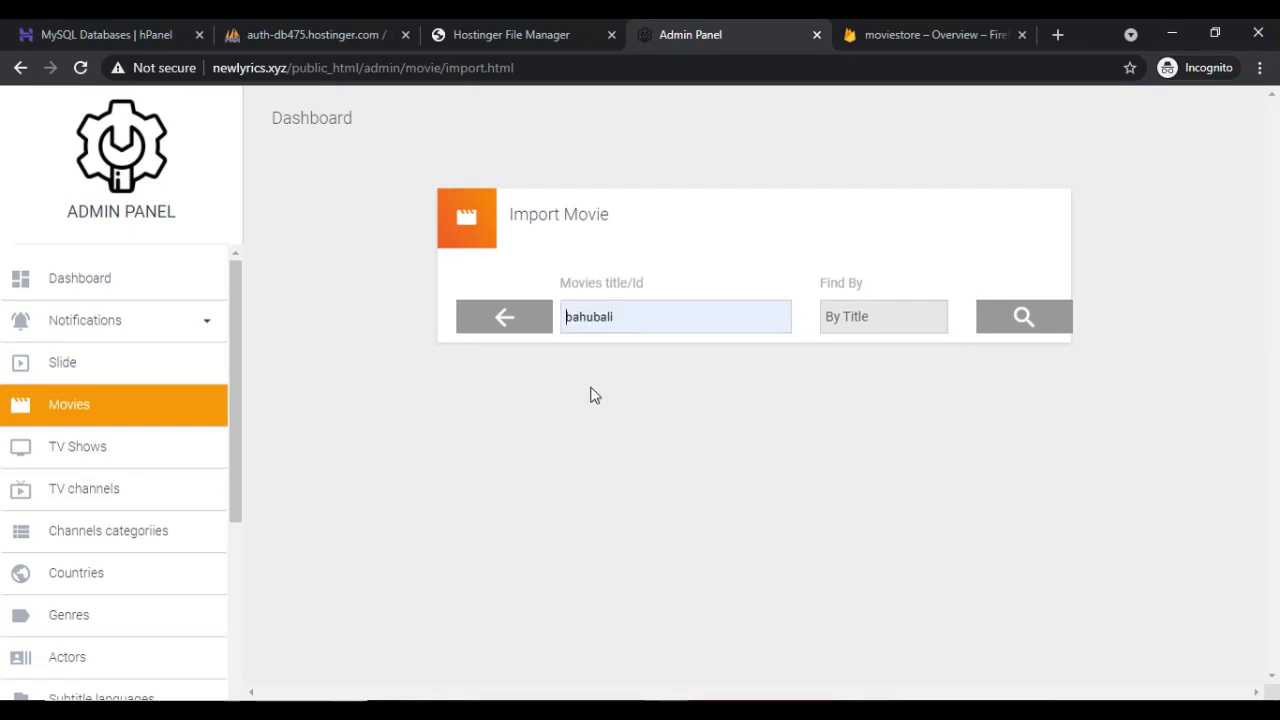
pyautogui.click(1026, 322)
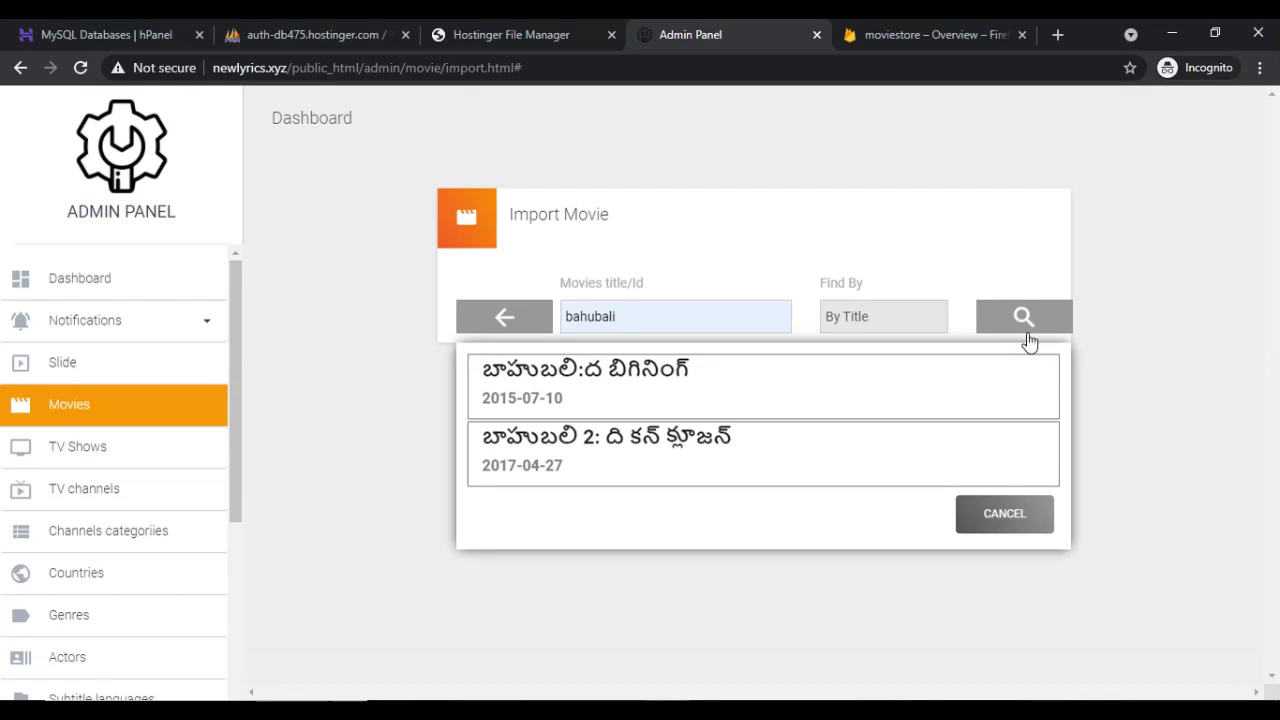
pyautogui.click(1024, 318)
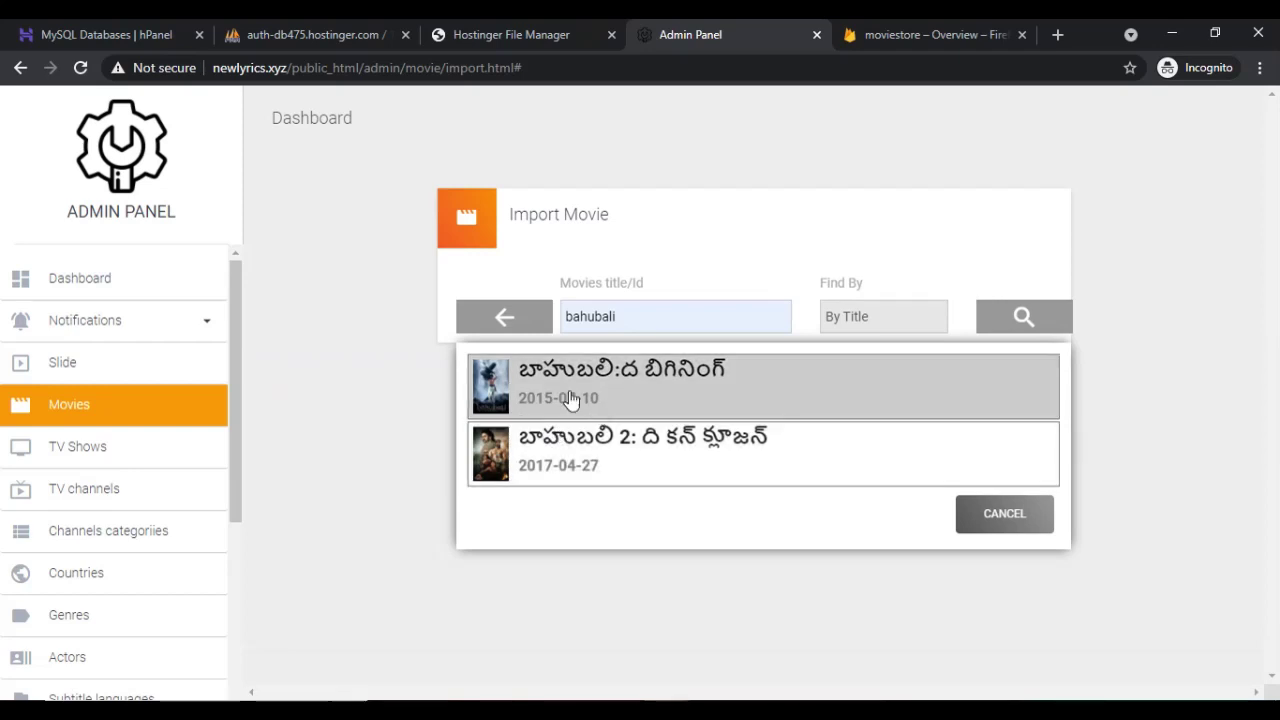
# - Choose the bahubali movie dated 2015-07-10 from the matches and import its movie details
pyautogui.click(536, 390)
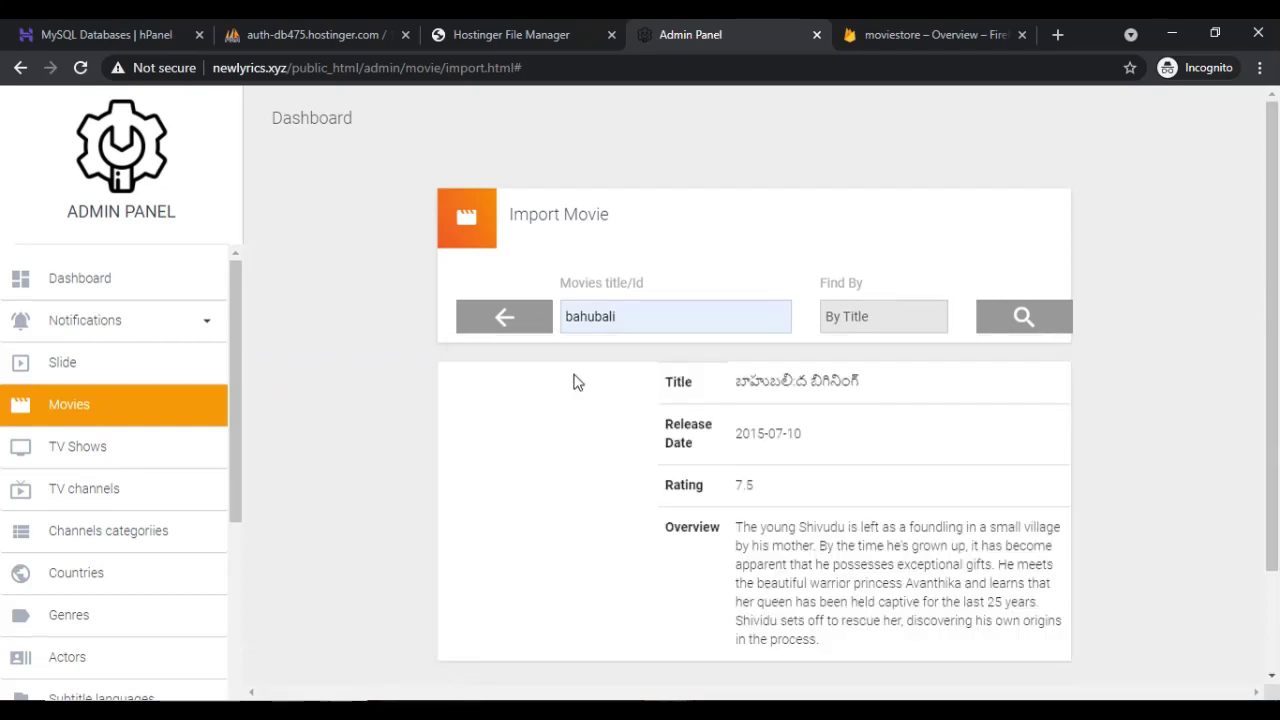
pyautogui.scroll(-2, 757, 496)
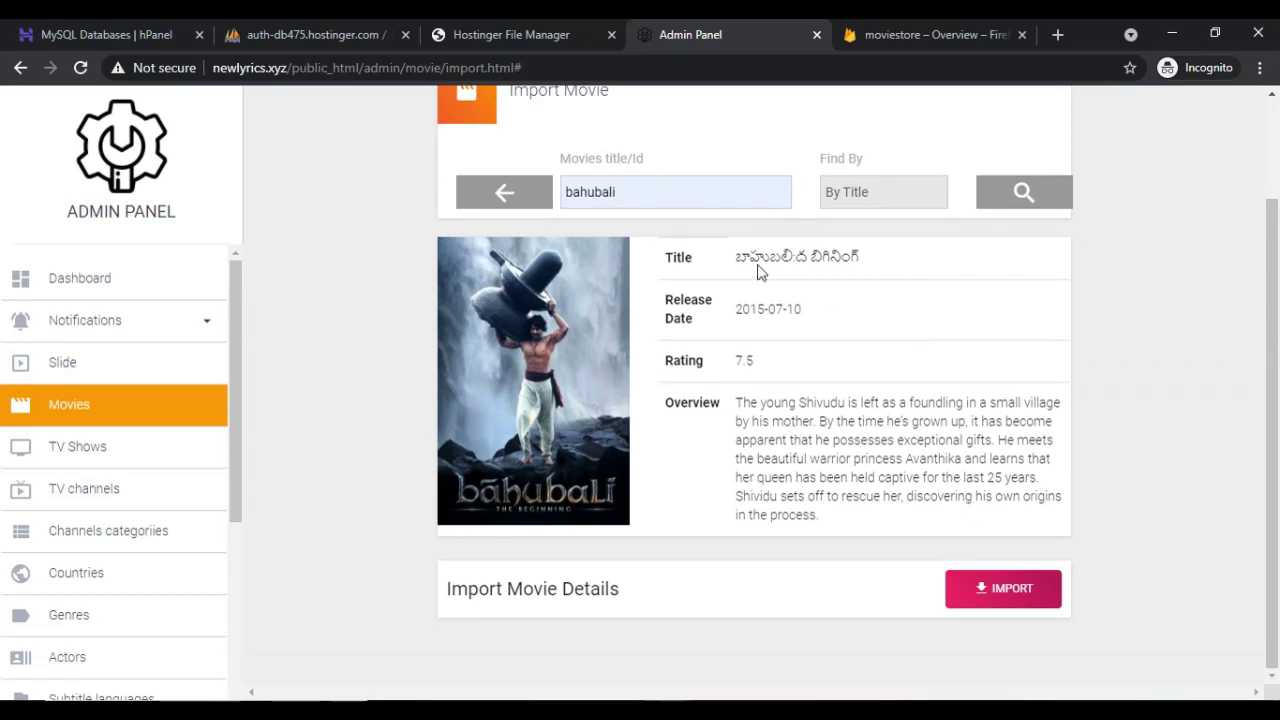
pyautogui.scroll(1, 812, 458)
pyautogui.scroll(-1, 812, 458)
pyautogui.click(1004, 594)
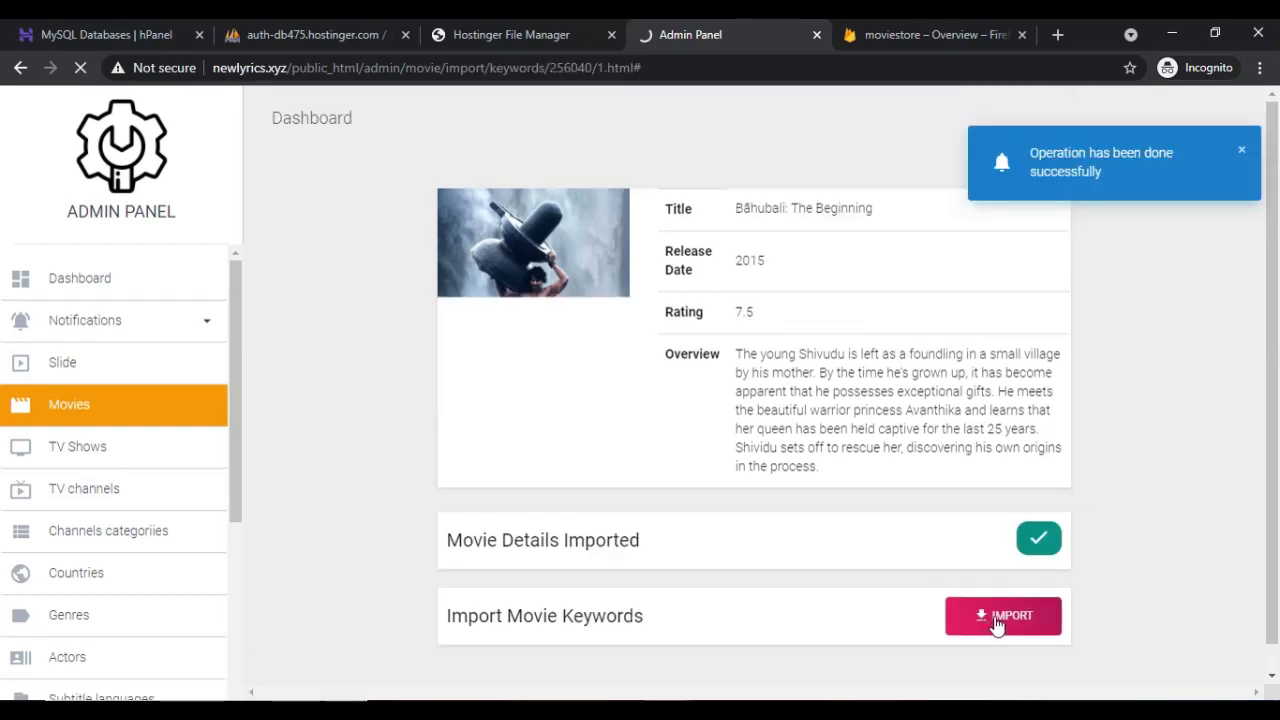
# - Import the keywords, casts and trailer of Bāhubali: The Beginning and check that each part is imported
pyautogui.click(1003, 618)
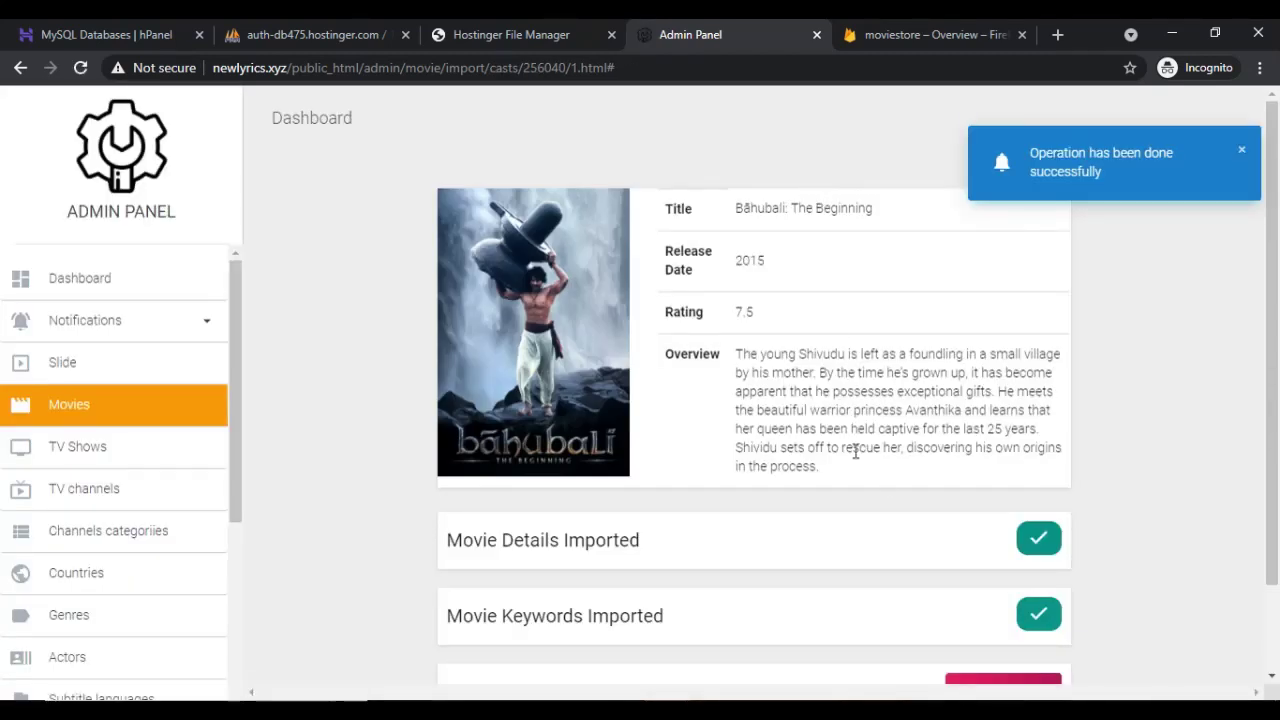
pyautogui.scroll(-1, 885, 483)
pyautogui.scroll(-1, 885, 483)
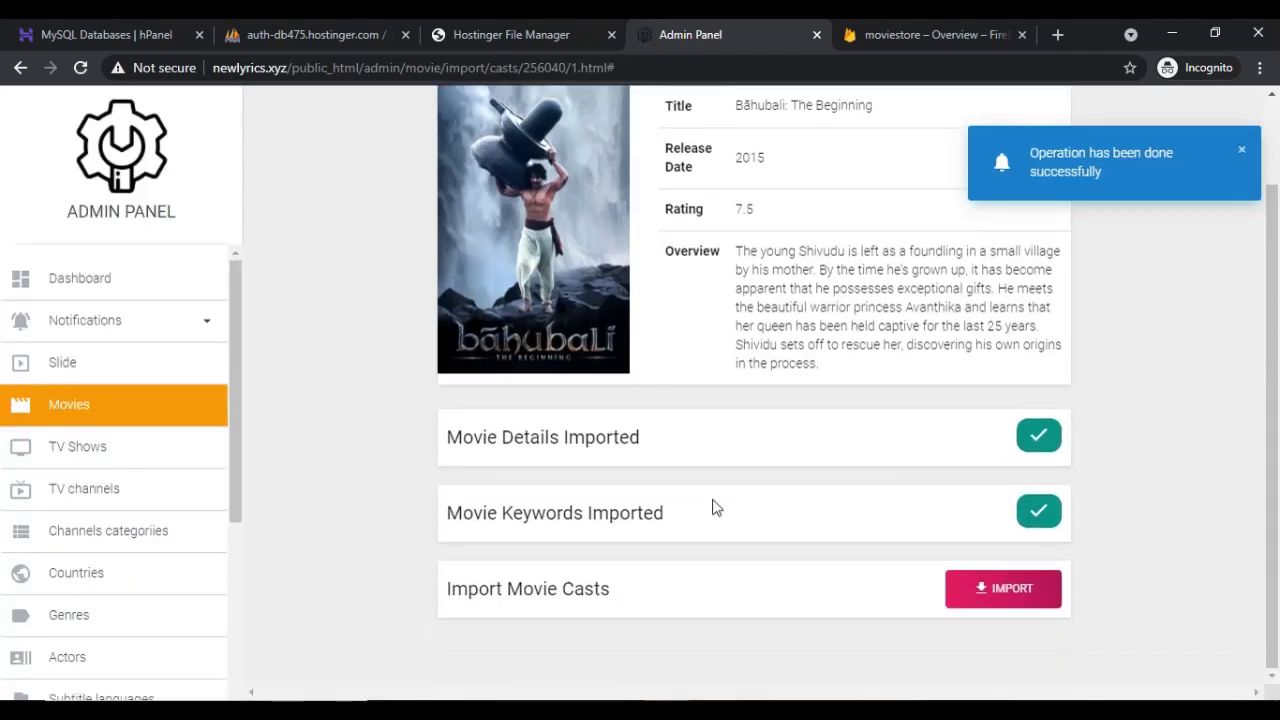
pyautogui.click(1030, 594)
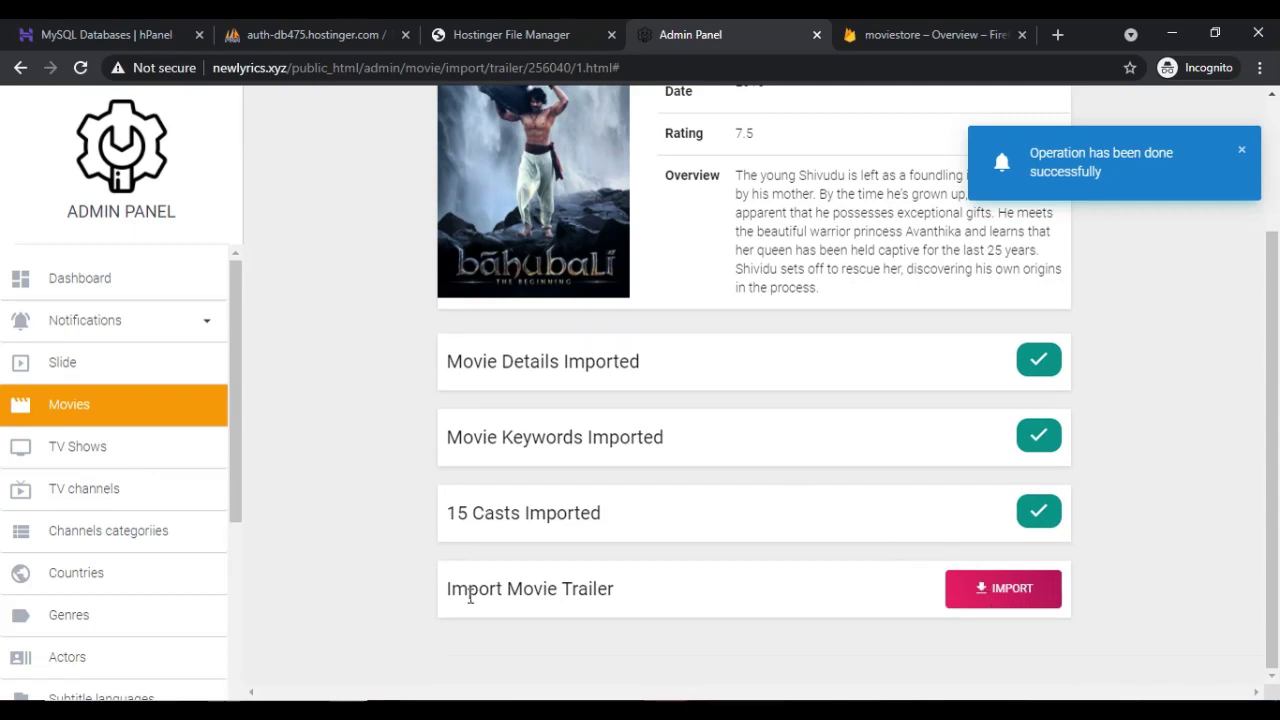
pyautogui.click(979, 588)
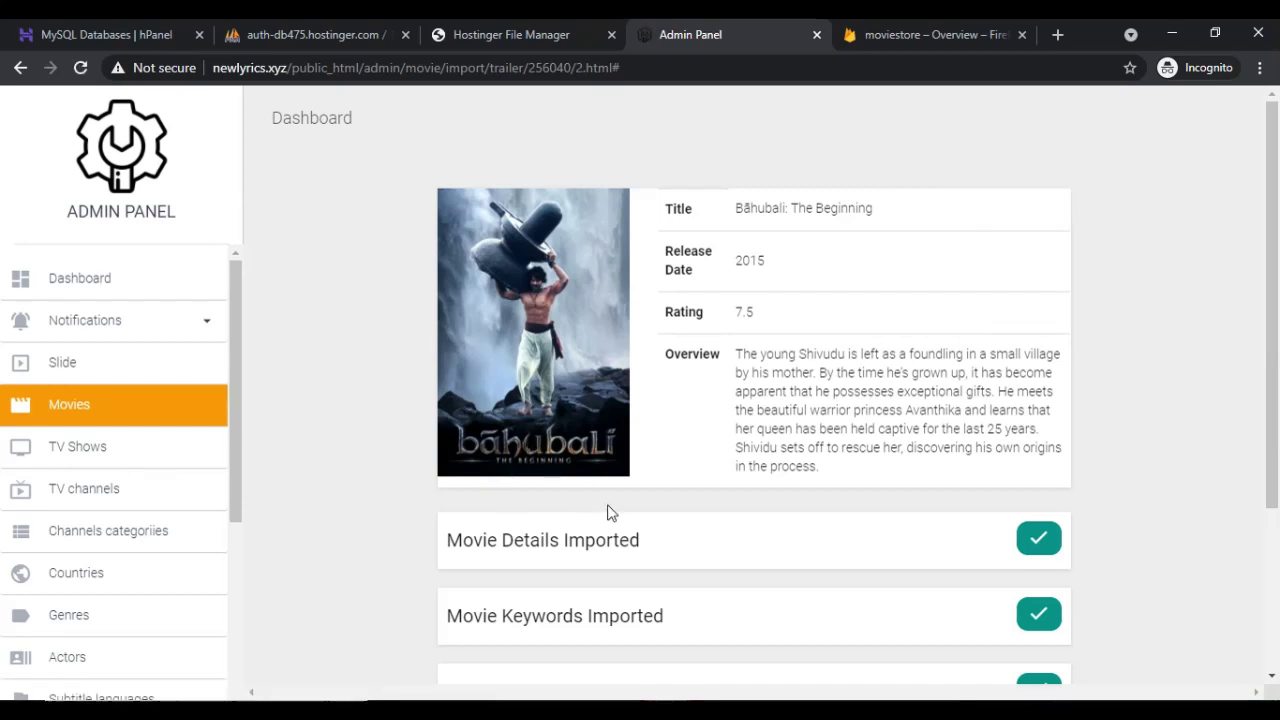
pyautogui.scroll(-3, 611, 512)
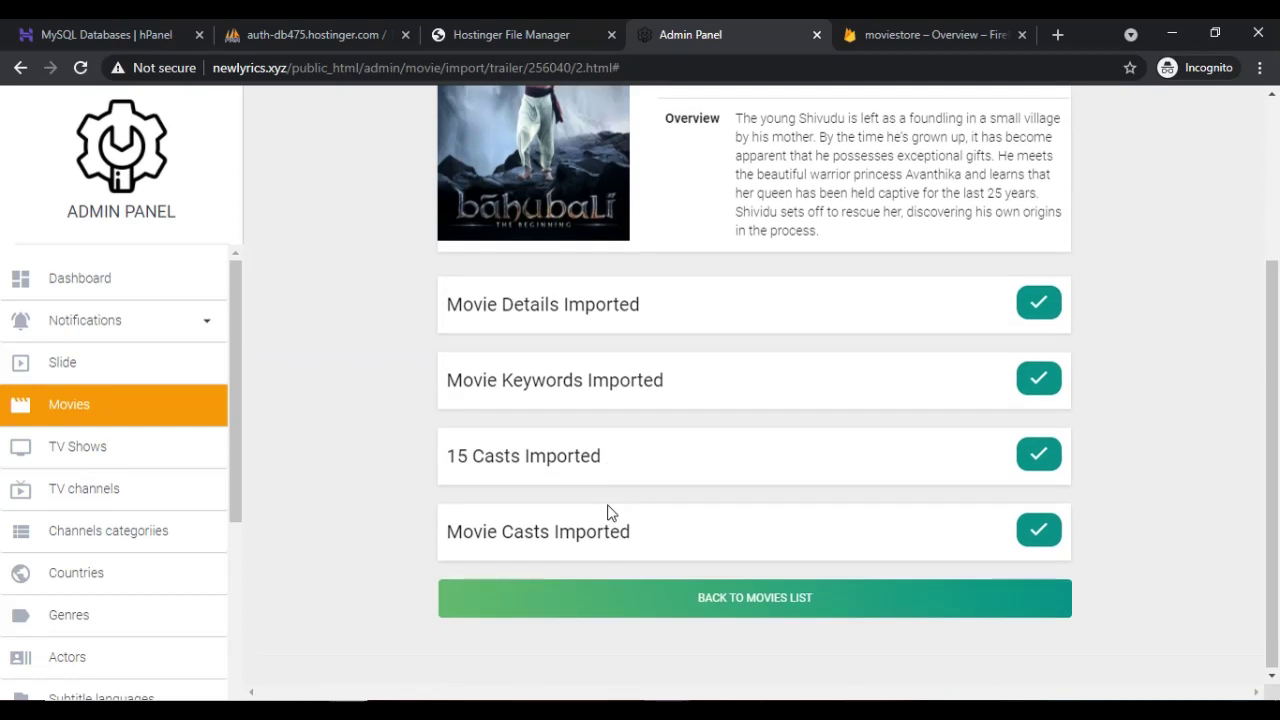
pyautogui.scroll(1, 611, 512)
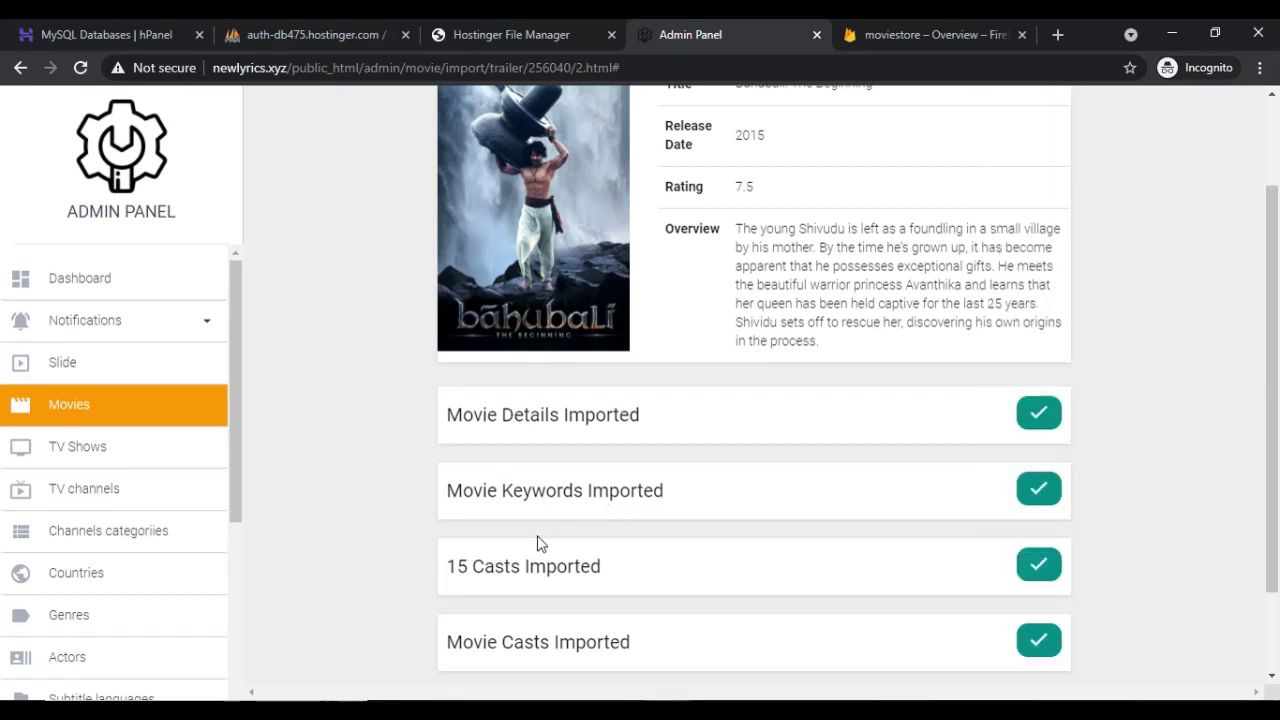
# - Start a new slide of type Genre titled Ashoka and select the Chakravartin Ashoka Samrat picture as its image
pyautogui.click(76, 368)
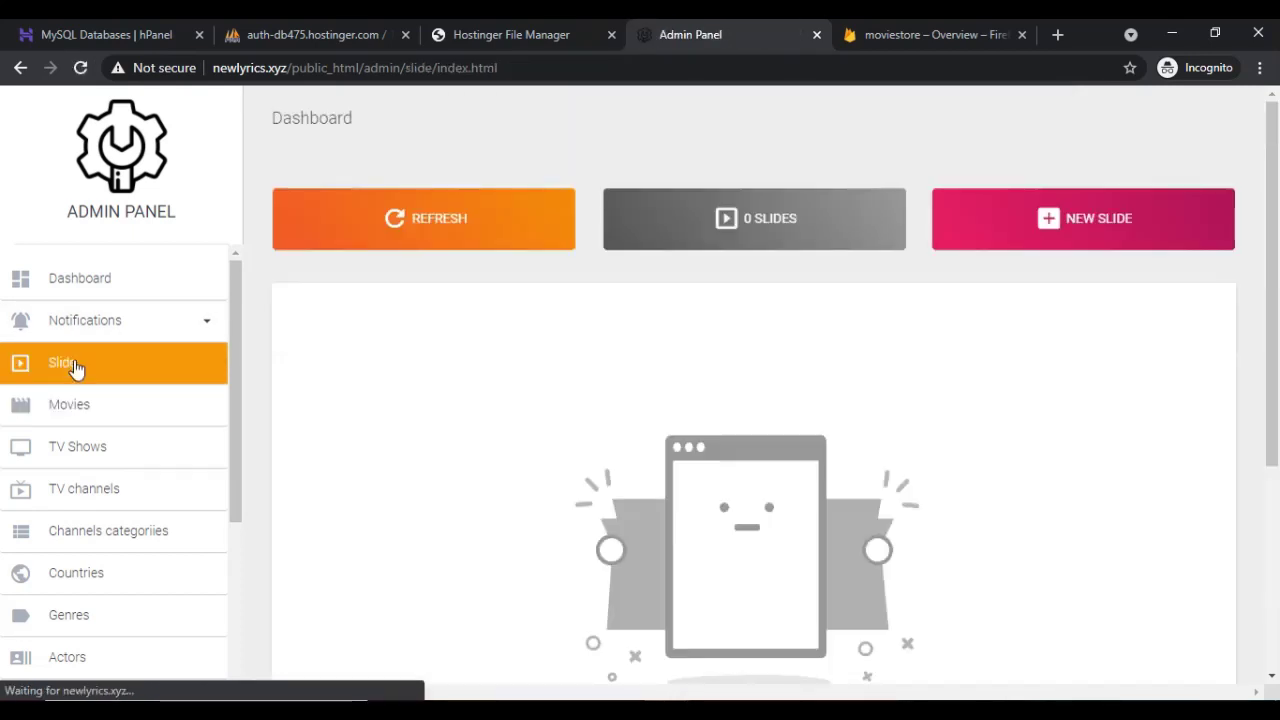
pyautogui.click(1080, 235)
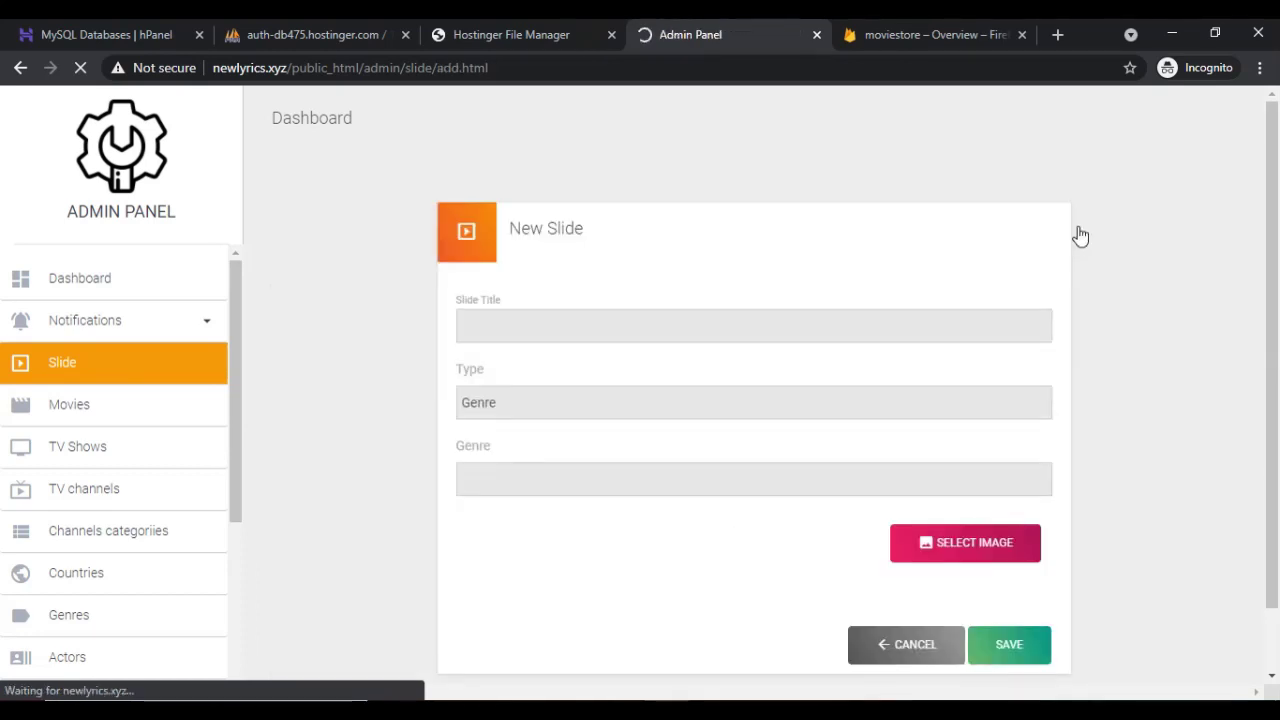
pyautogui.click(603, 332)
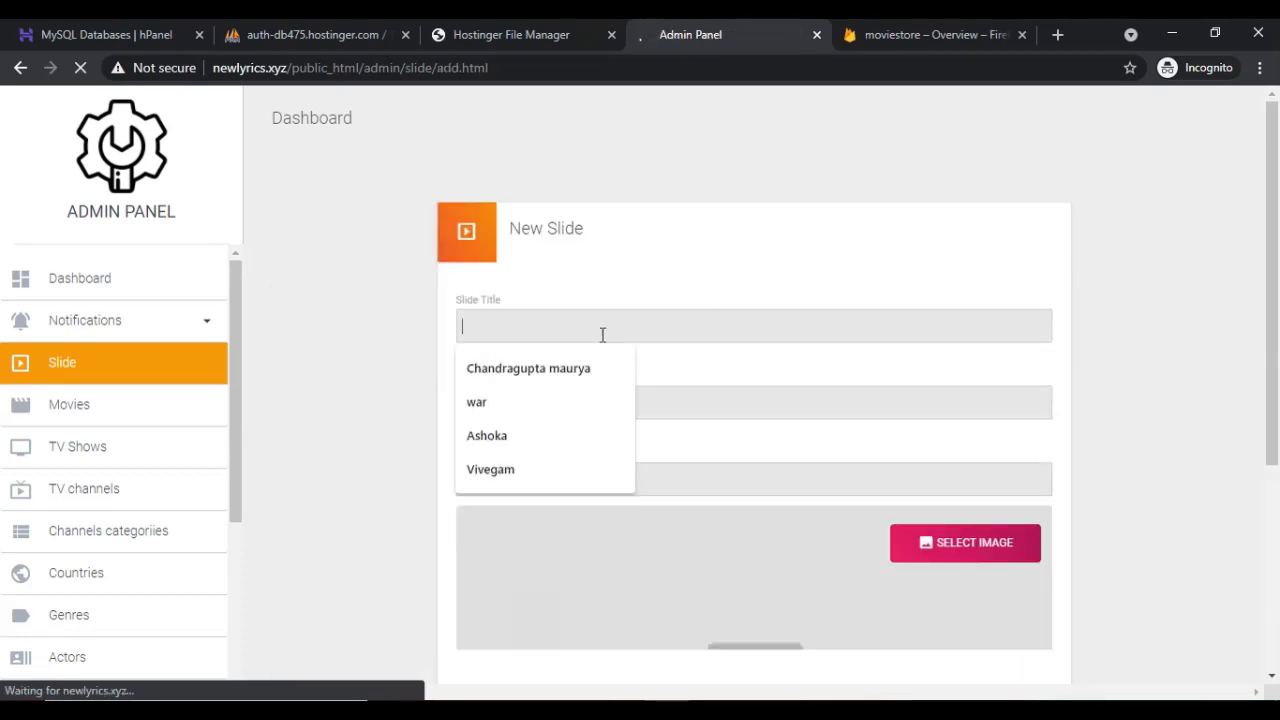
pyautogui.click(492, 435)
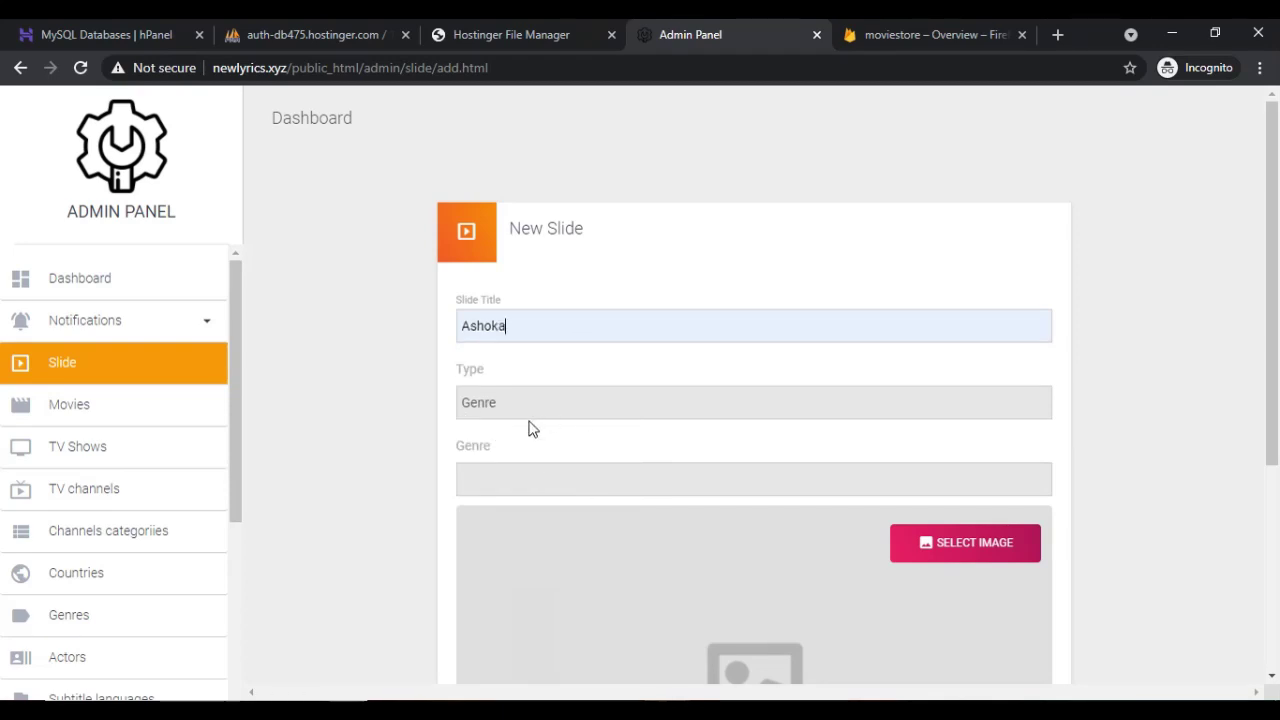
pyautogui.scroll(-2, 599, 510)
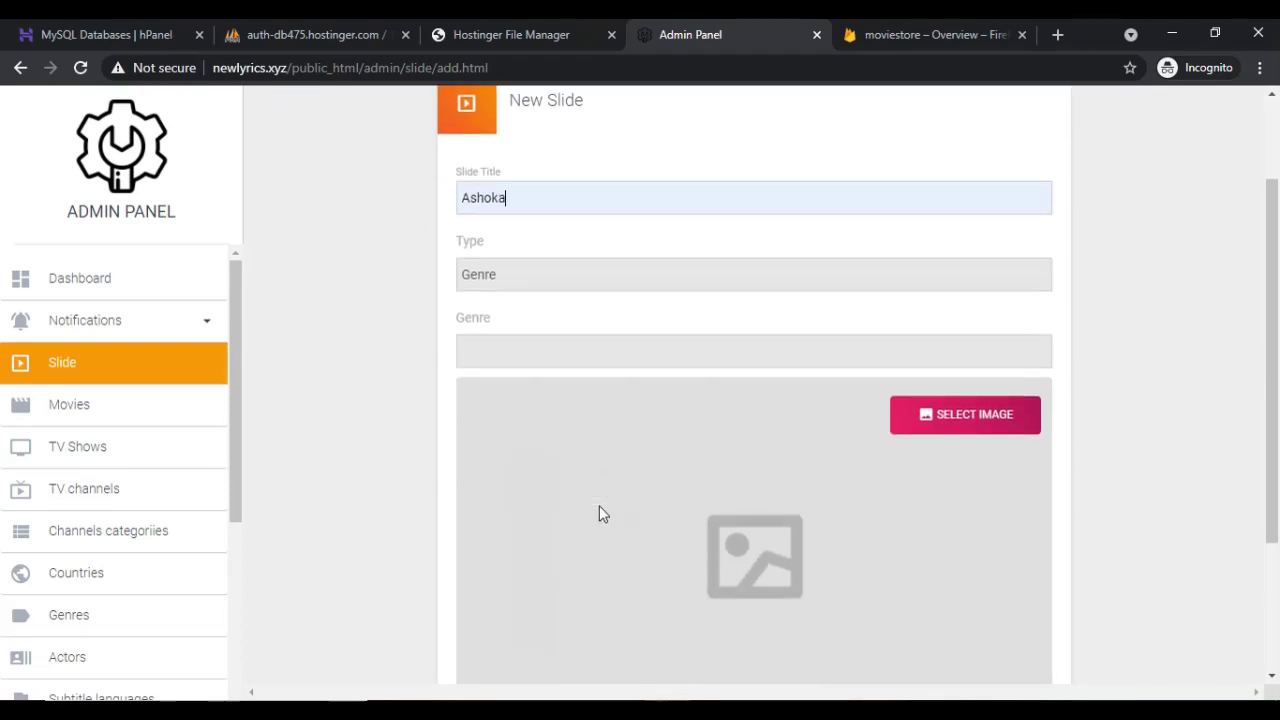
pyautogui.click(994, 376)
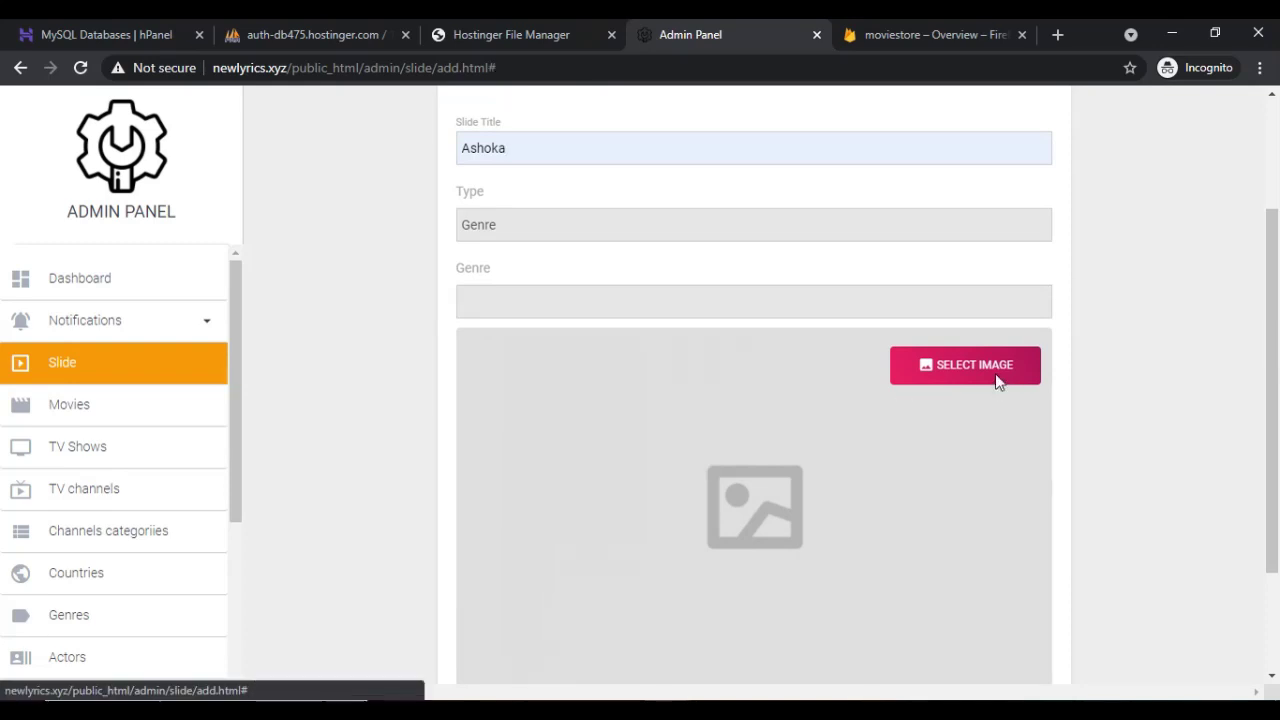
pyautogui.click(297, 233)
pyautogui.click(466, 453)
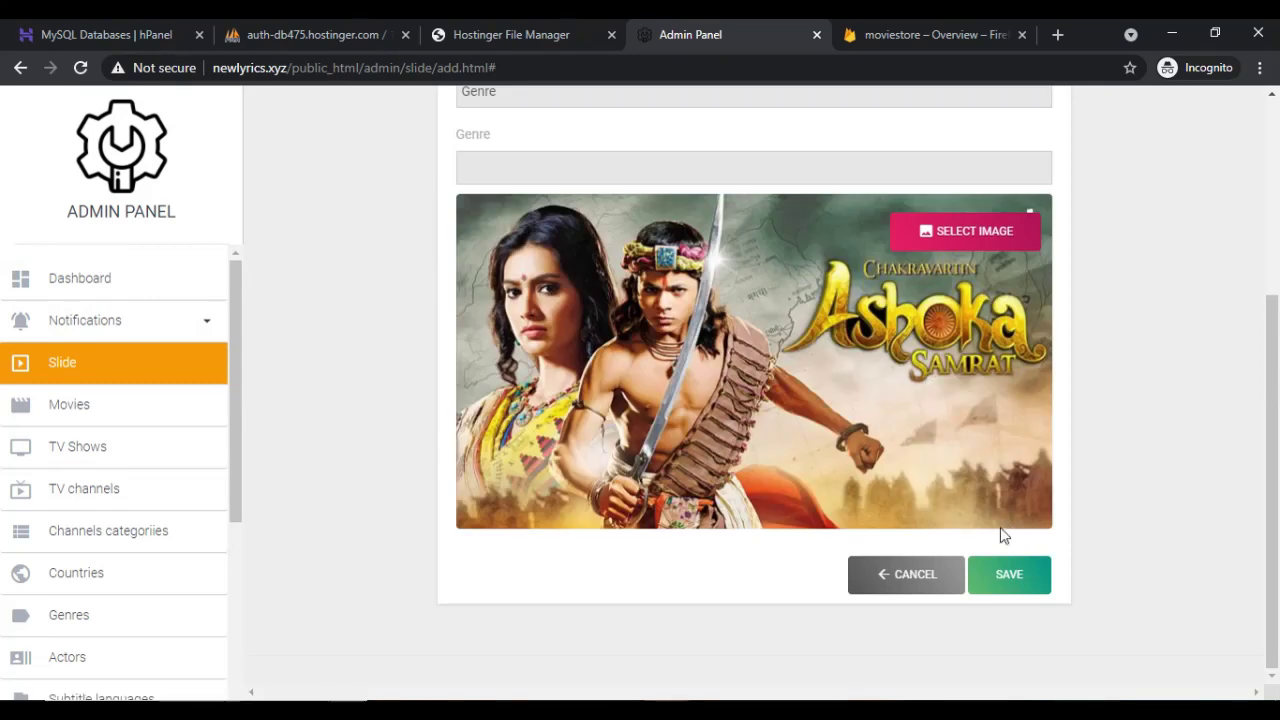
# - Save the Ashoka slide and reload the slide list
pyautogui.click(1018, 583)
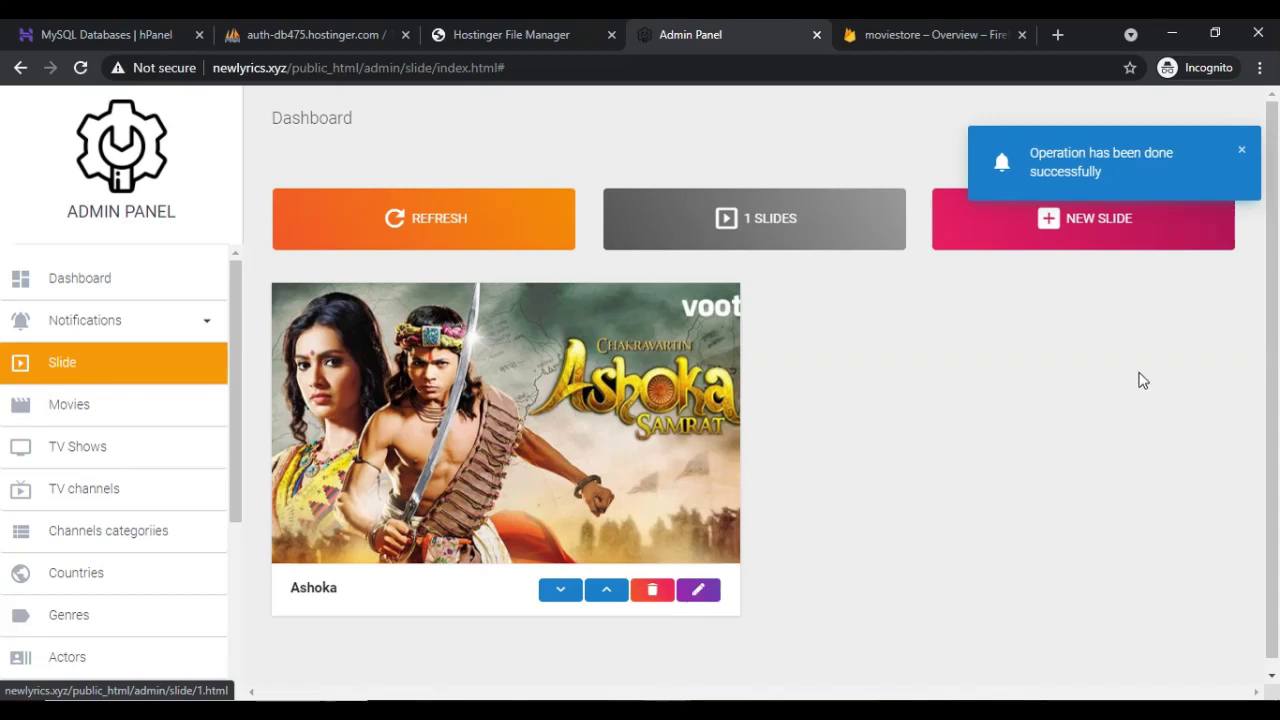
pyautogui.press('F5')
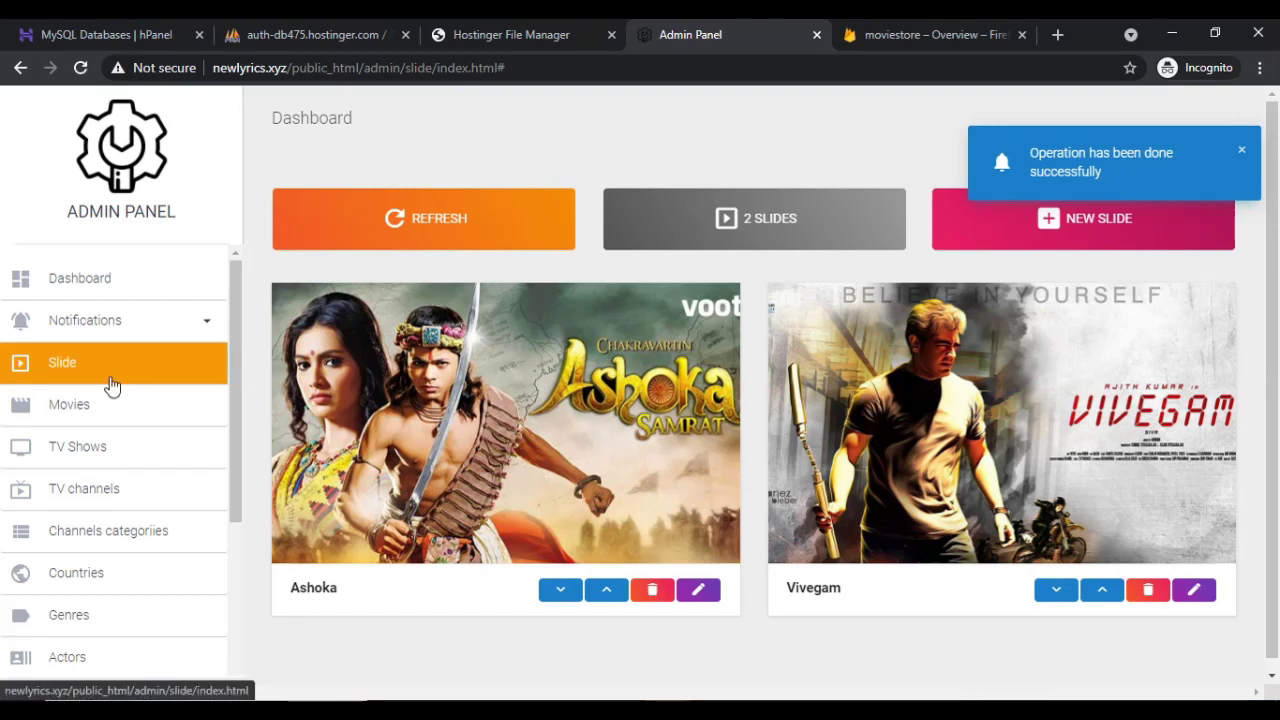
# - Examine the admin panel's section list and the dashboard counters, down to the number of app installs
pyautogui.scroll(-5, 128, 468)
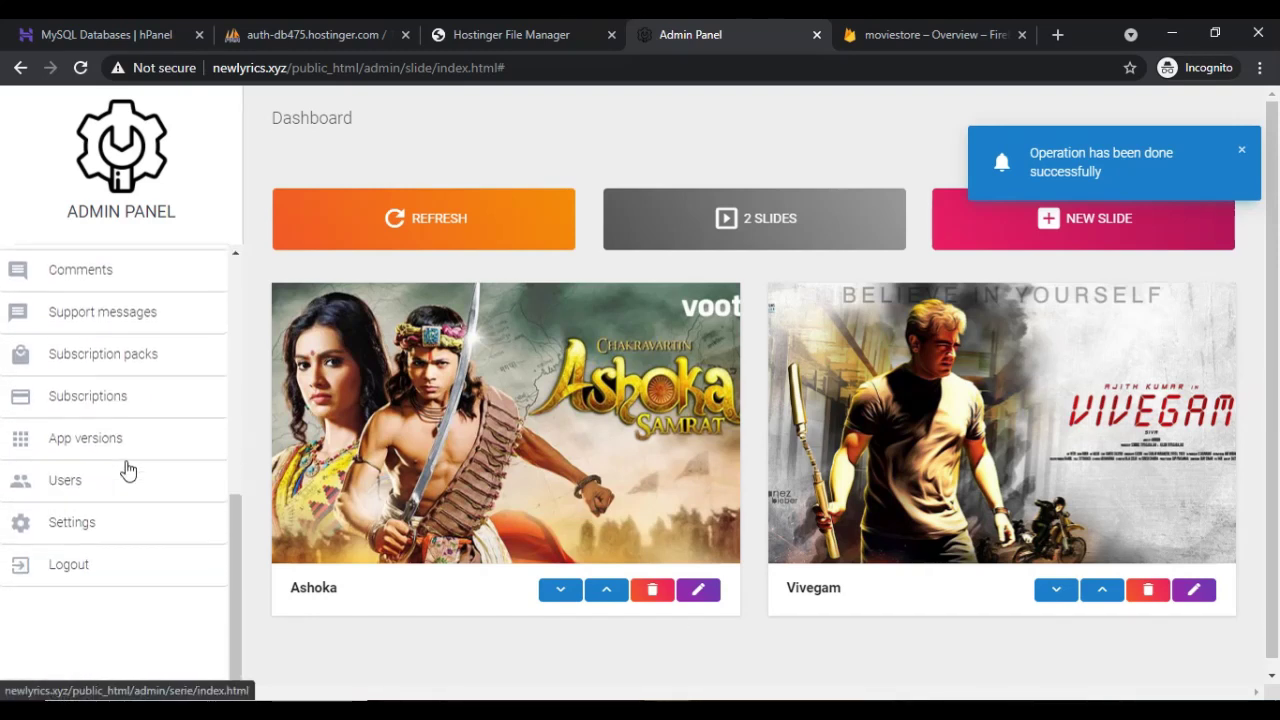
pyautogui.scroll(5, 128, 468)
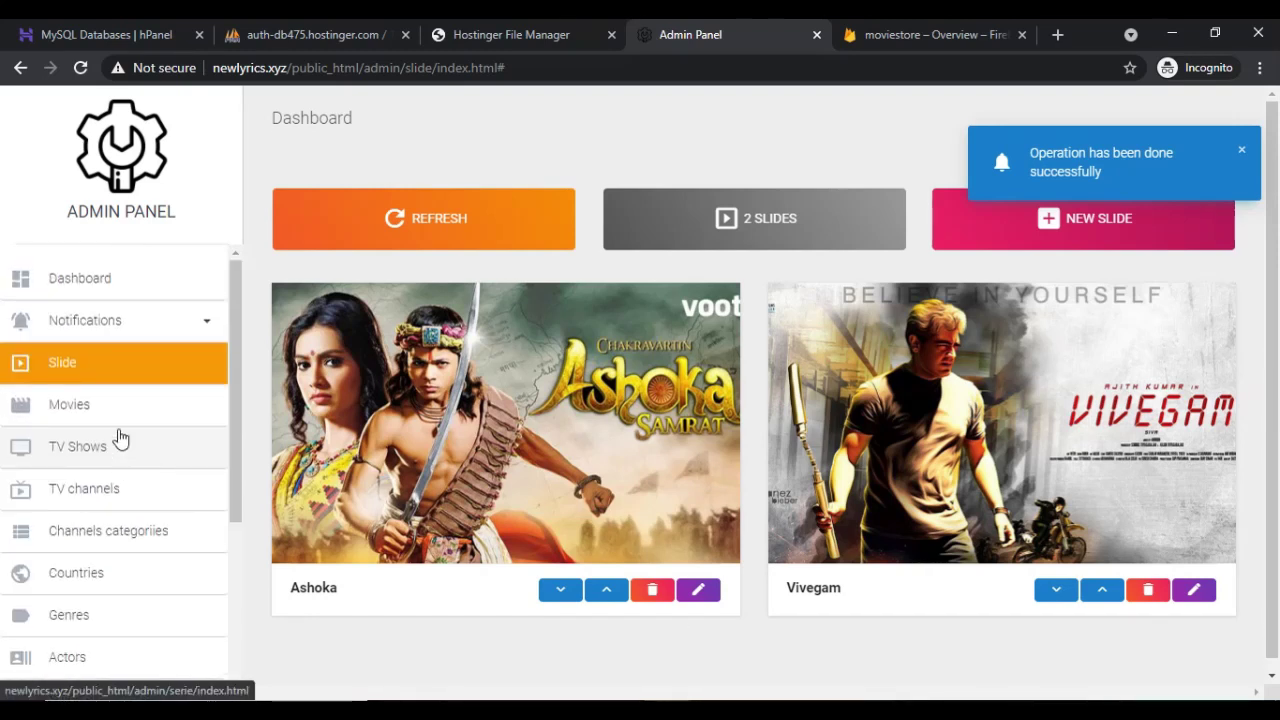
pyautogui.click(97, 290)
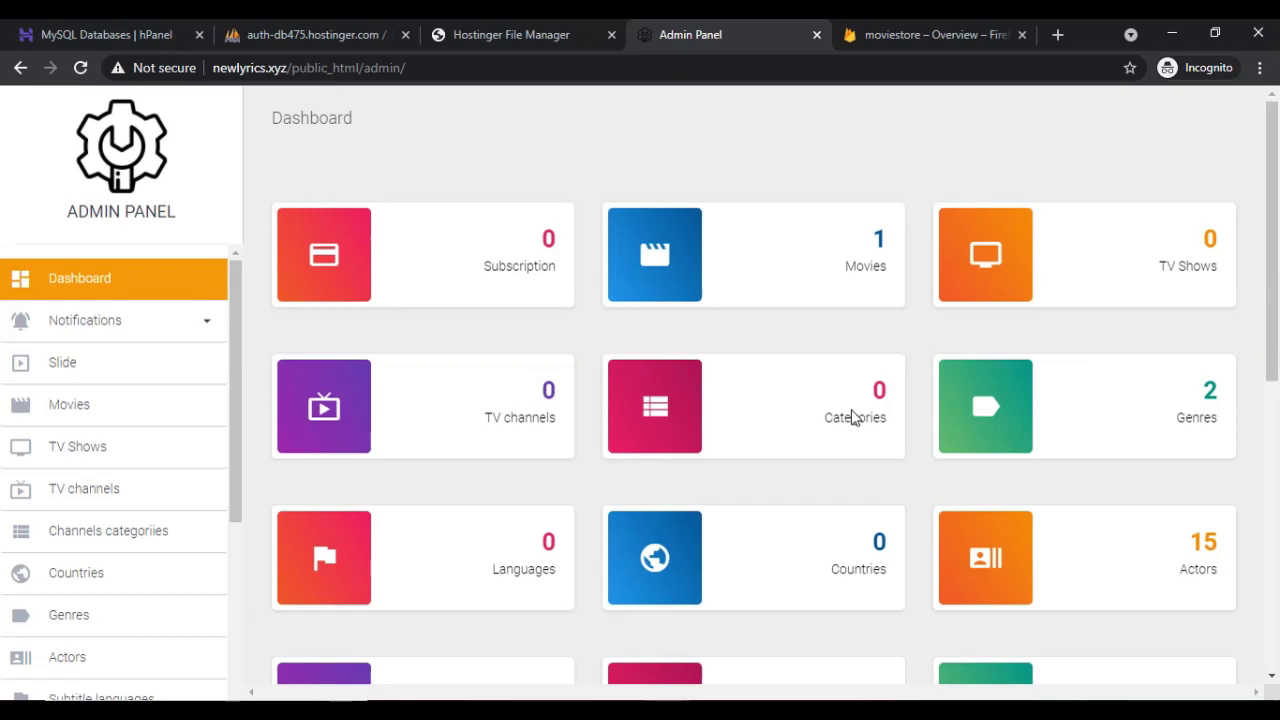
pyautogui.scroll(-1, 766, 546)
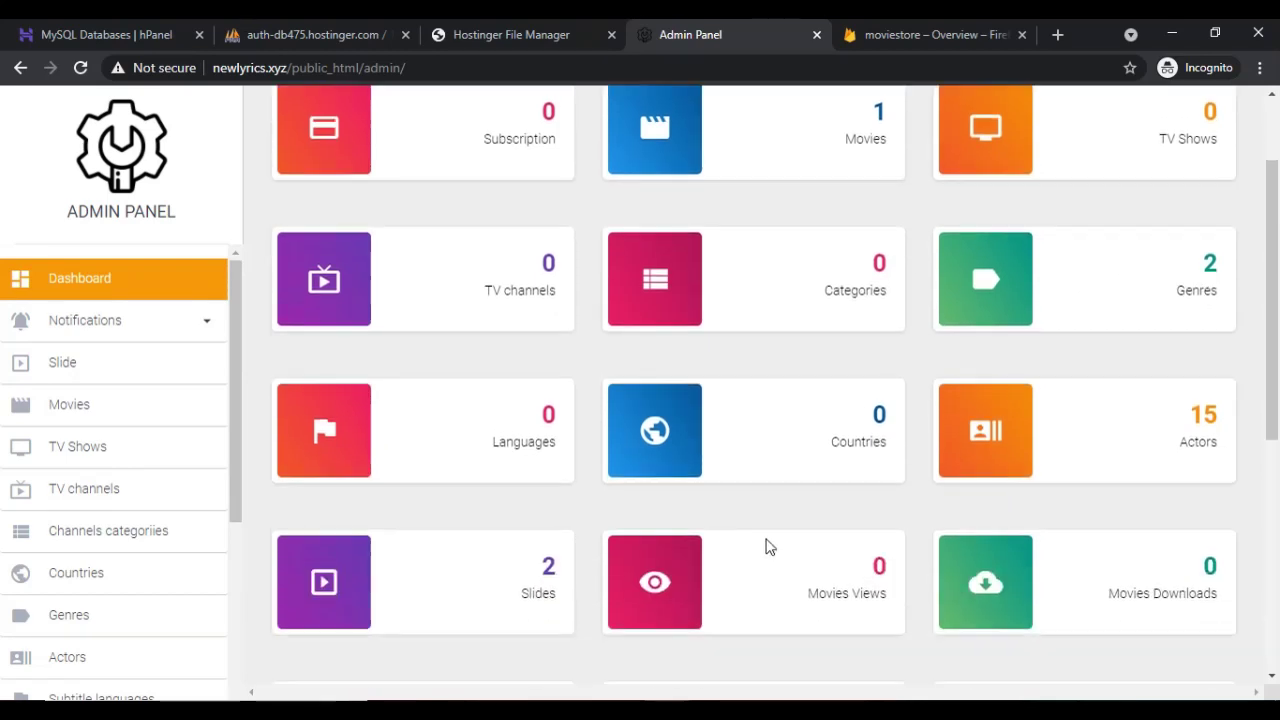
pyautogui.scroll(-1, 766, 546)
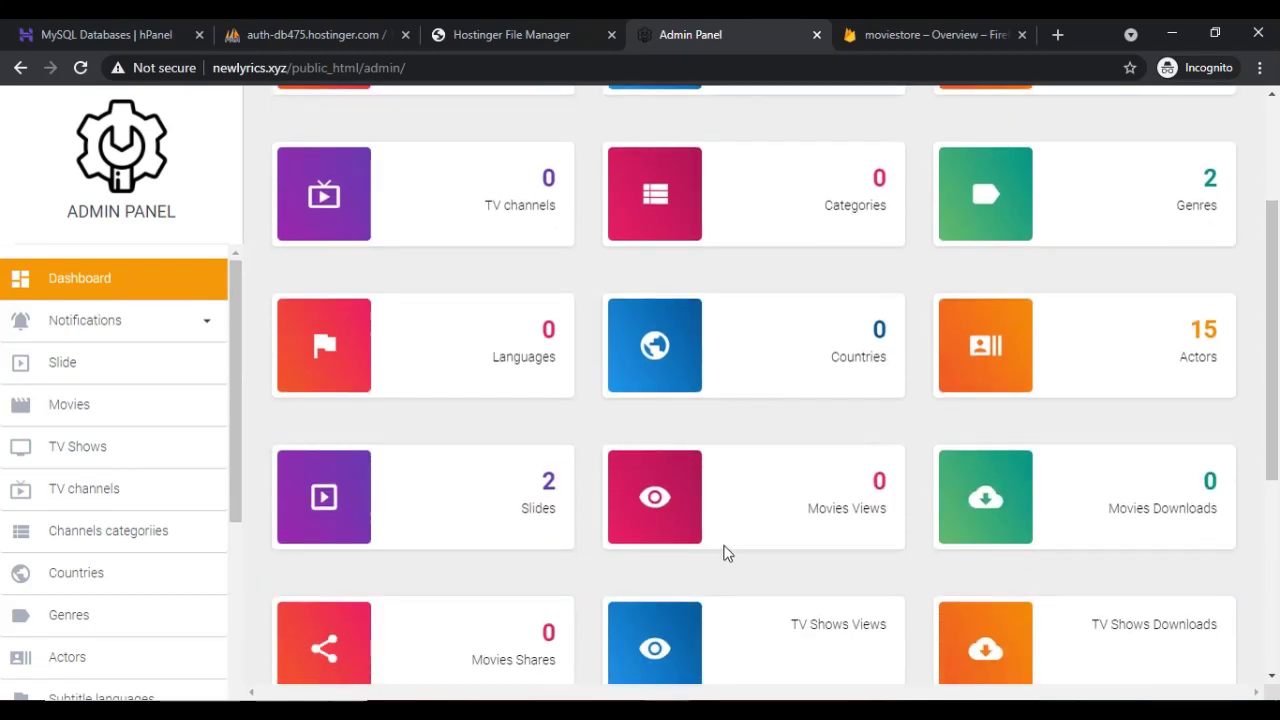
pyautogui.scroll(-4, 714, 528)
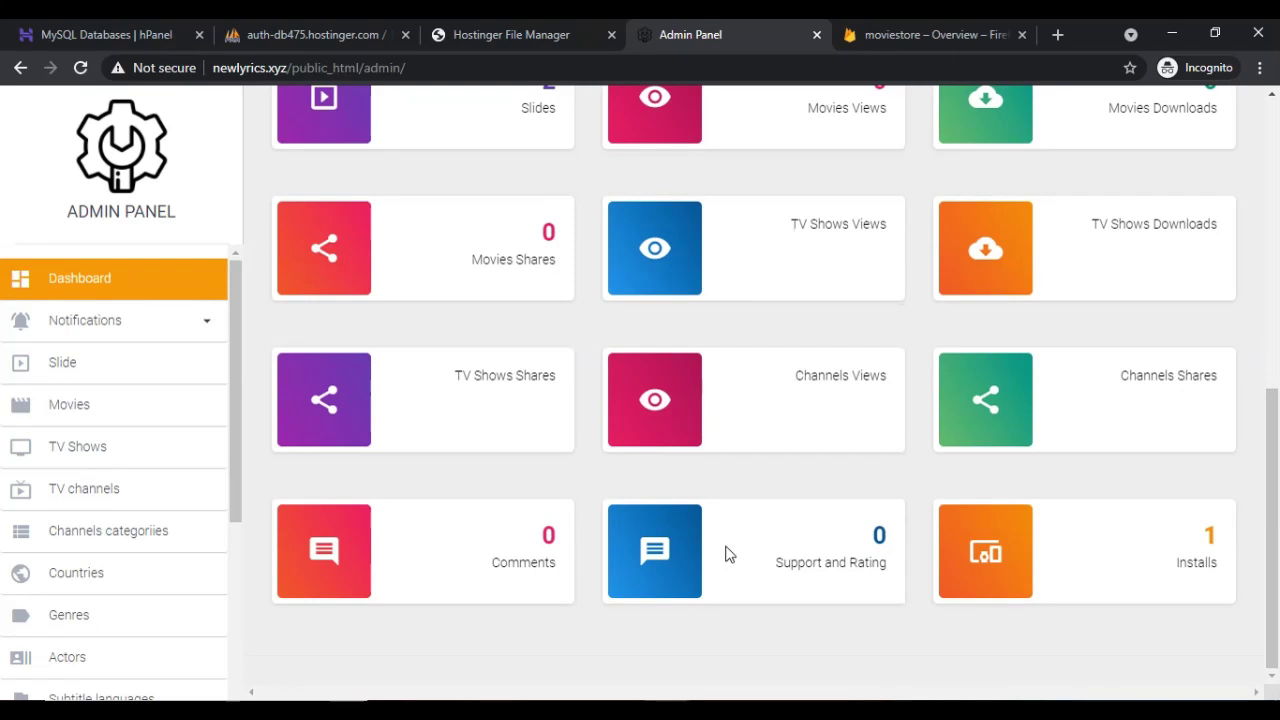
pyautogui.scroll(1, 729, 555)
pyautogui.scroll(-1, 729, 555)
pyautogui.doubleClick(1209, 535)
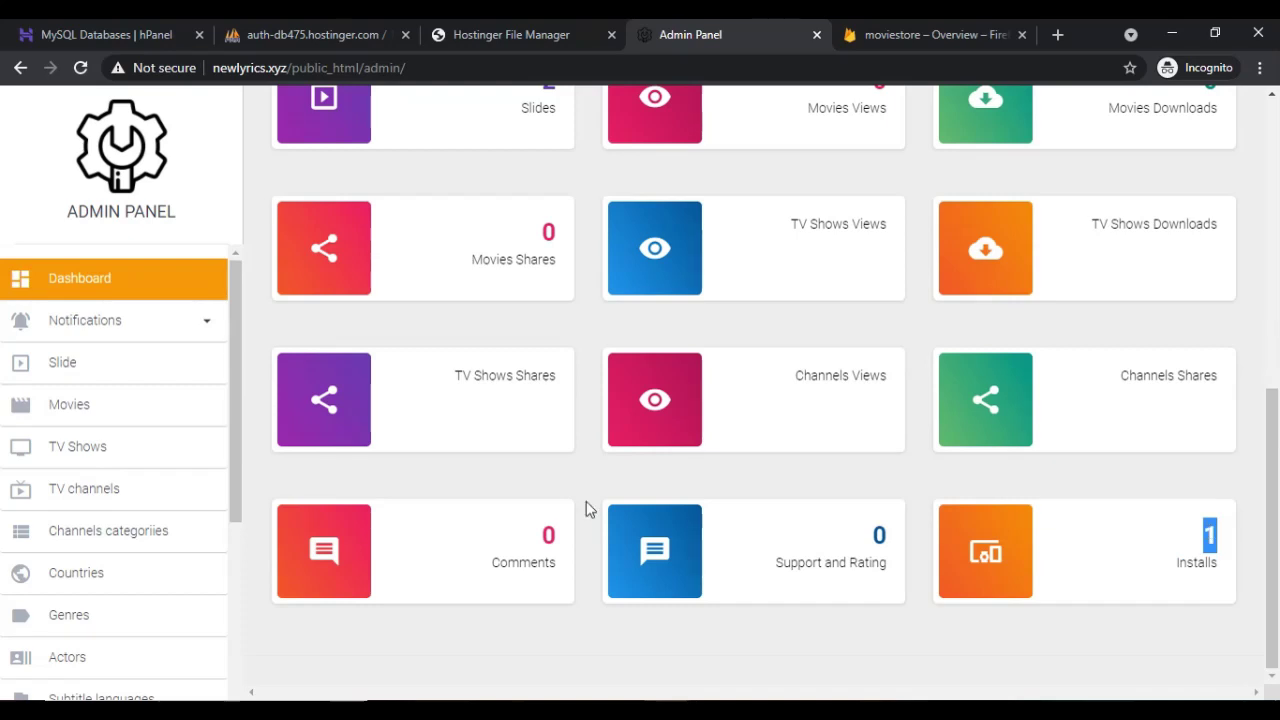
pyautogui.click(1123, 568)
pyautogui.scroll(1, 1123, 568)
pyautogui.scroll(5, 1122, 568)
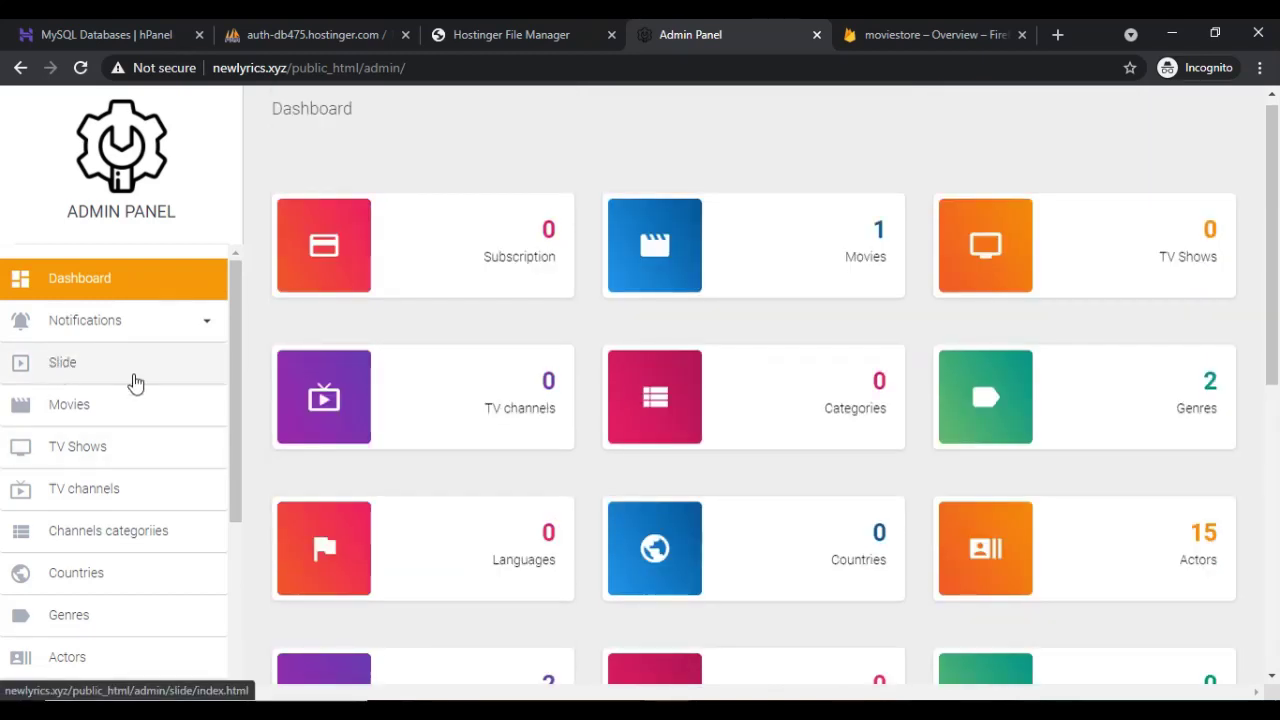
# - Open the TV show import form and search by title for hello
pyautogui.click(68, 455)
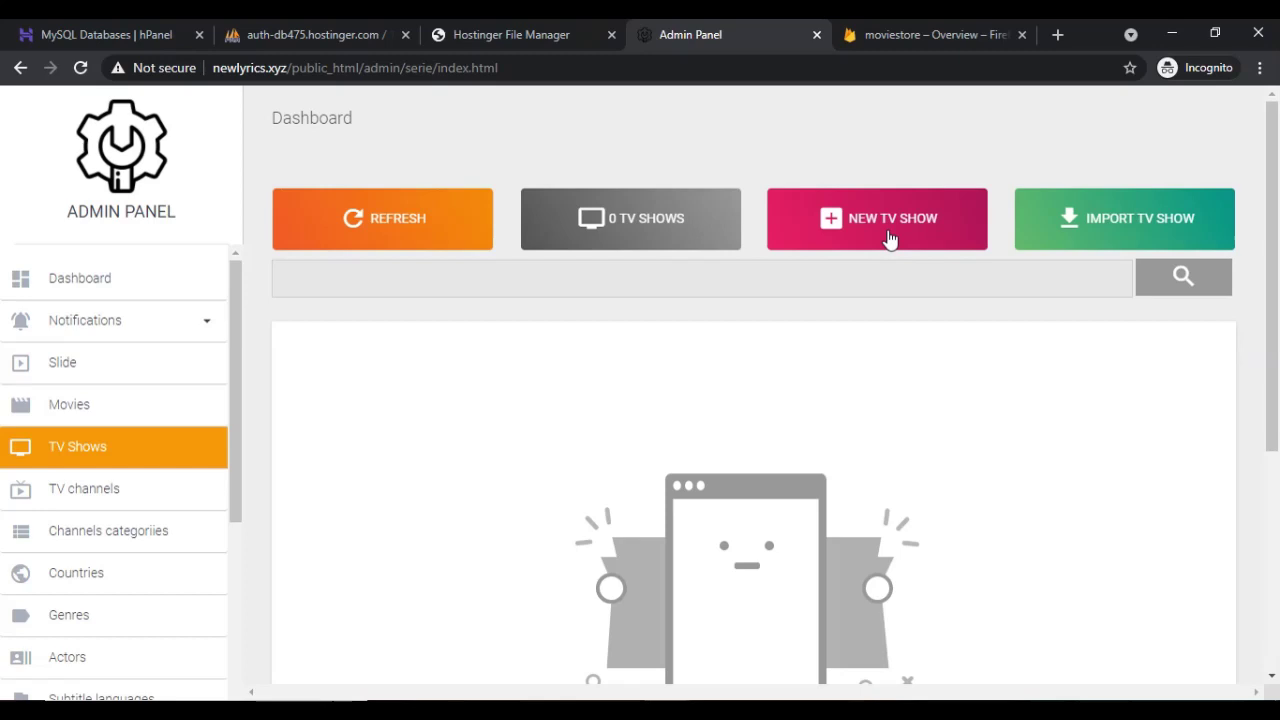
pyautogui.click(1119, 226)
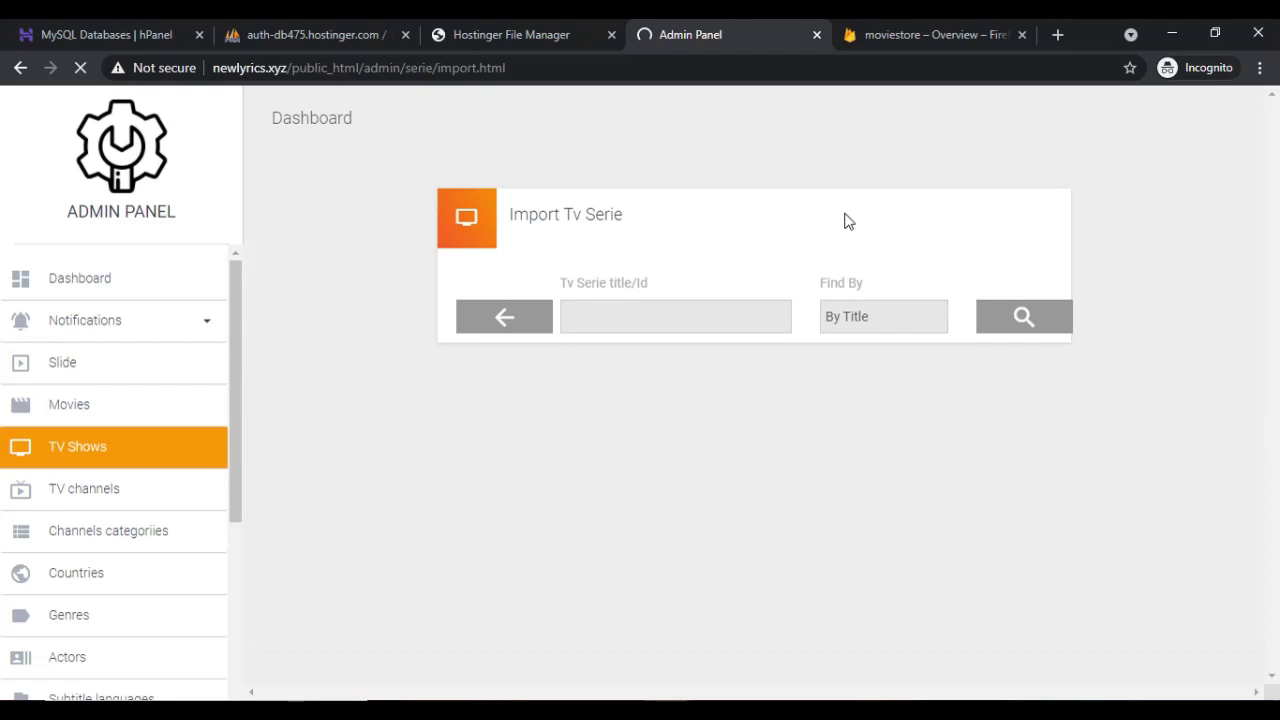
pyautogui.click(617, 305)
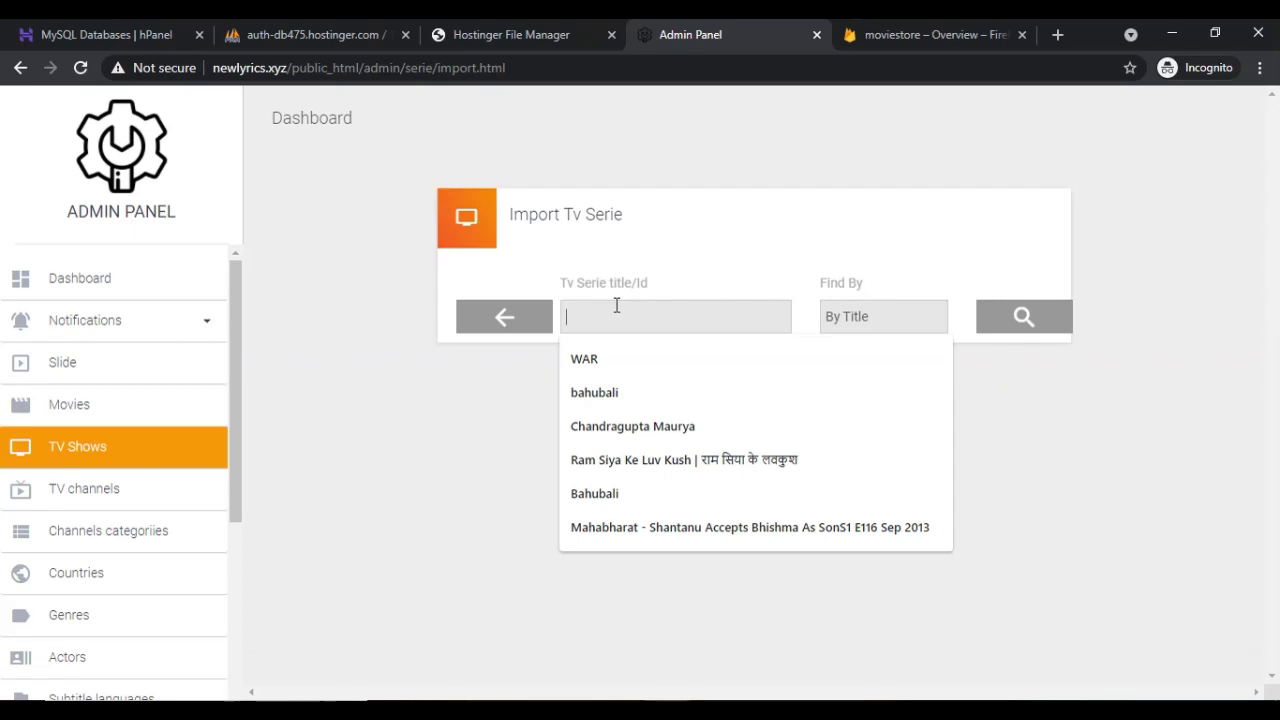
pyautogui.write('hello')
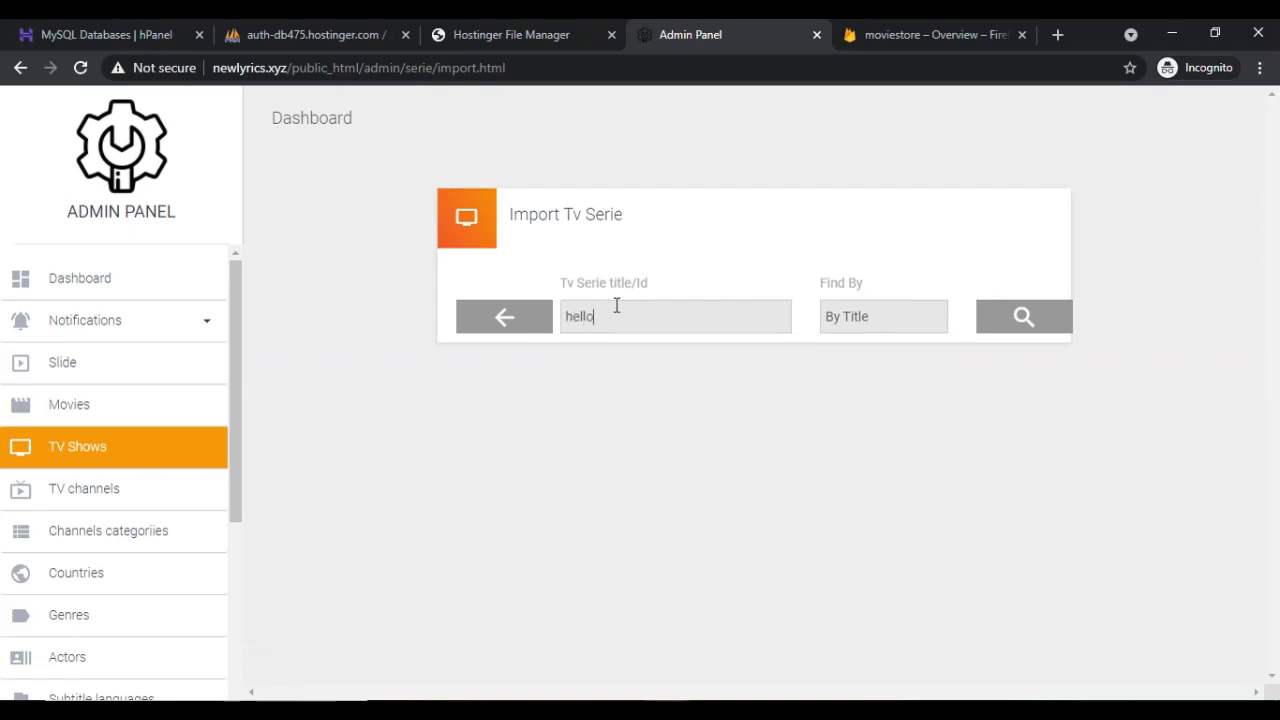
pyautogui.click(1019, 319)
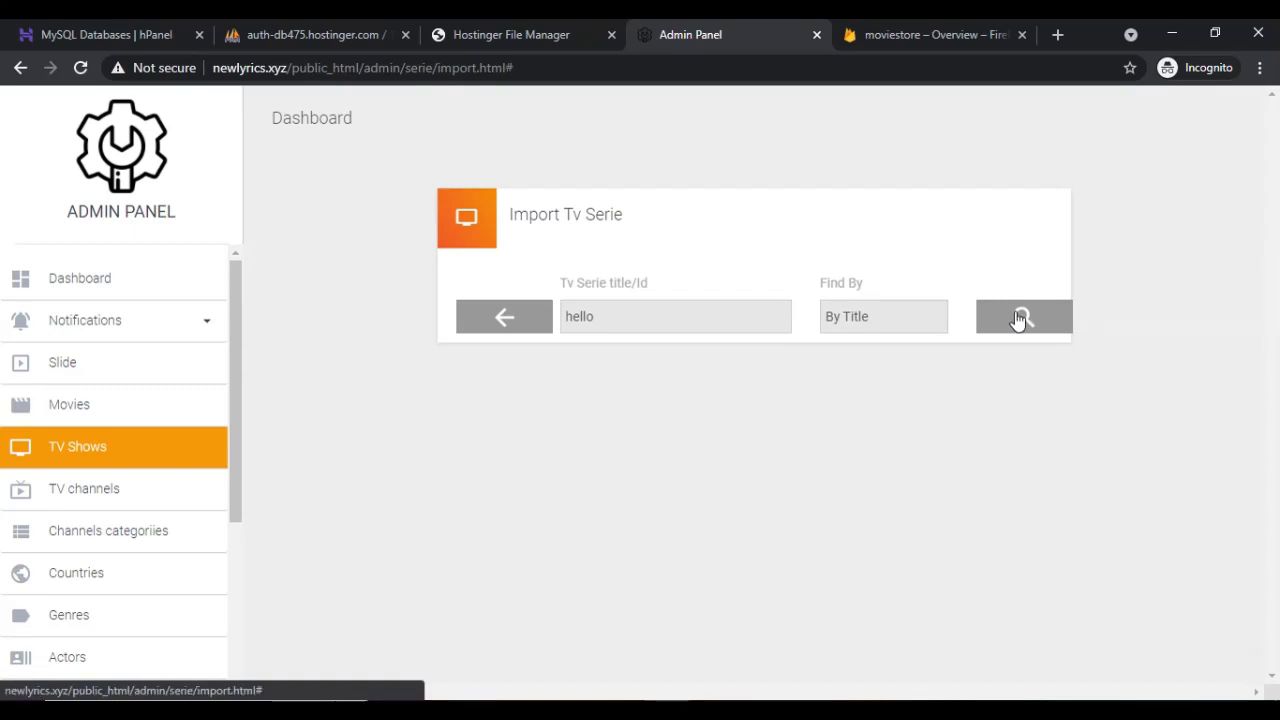
pyautogui.click(1018, 320)
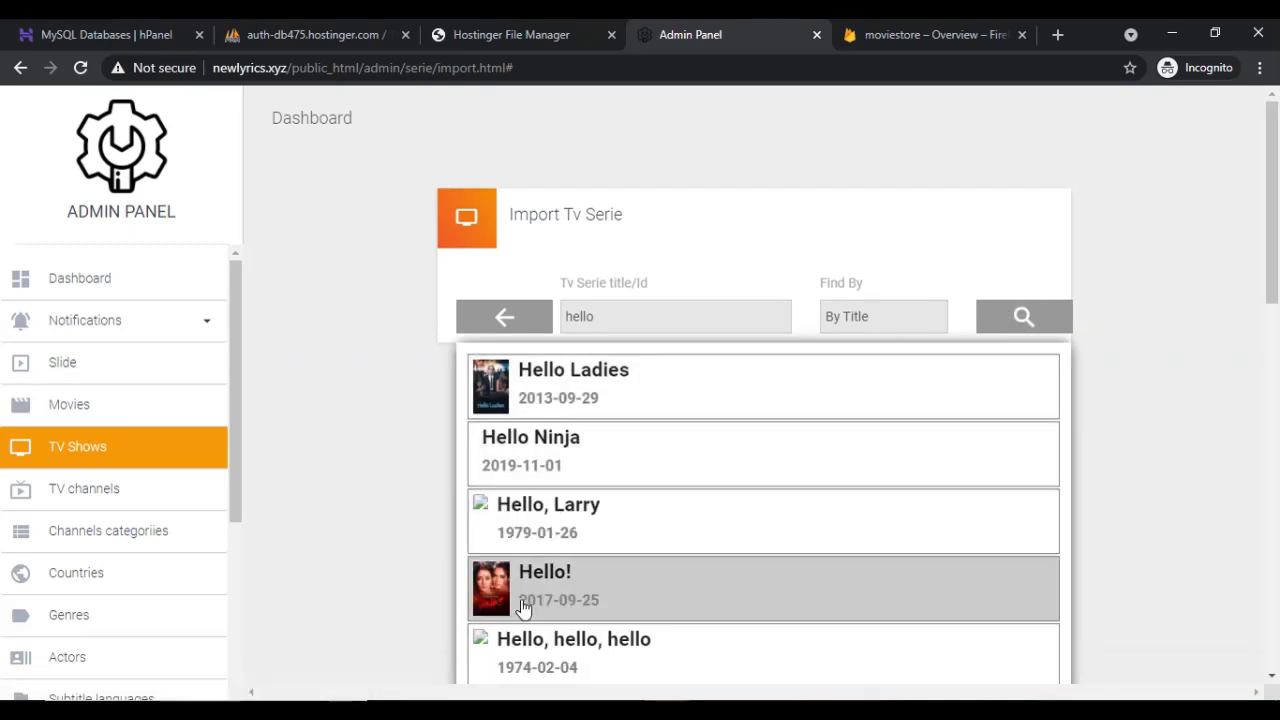
# - Choose the Hello! series dated 2017-09-25 from the matches and import its TV serie details
pyautogui.click(522, 600)
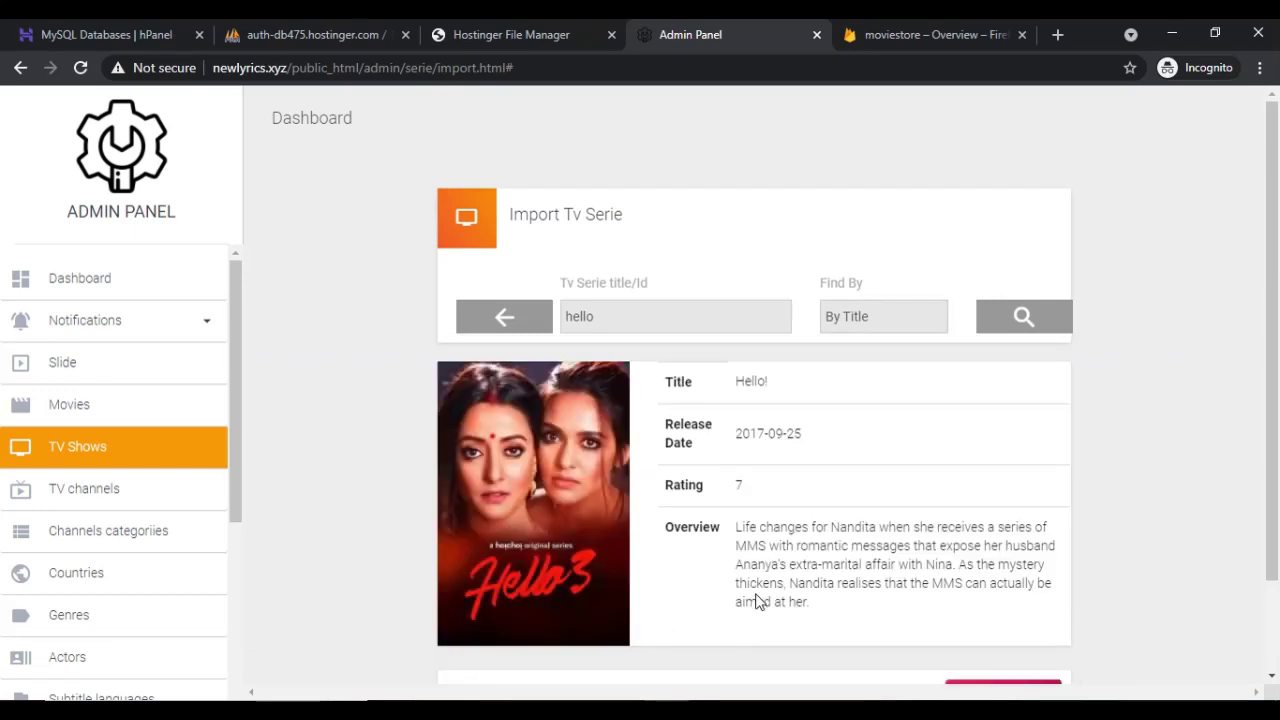
pyautogui.scroll(-1, 645, 531)
pyautogui.scroll(-1, 645, 531)
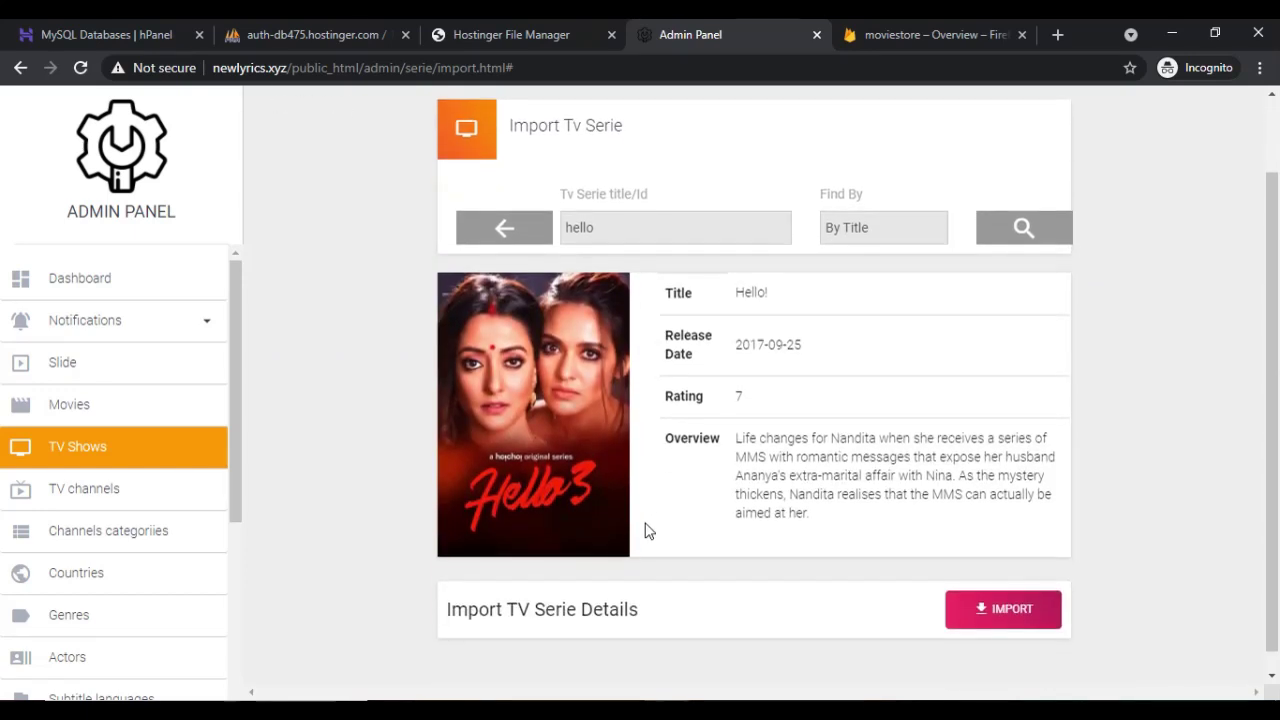
pyautogui.scroll(-1, 729, 501)
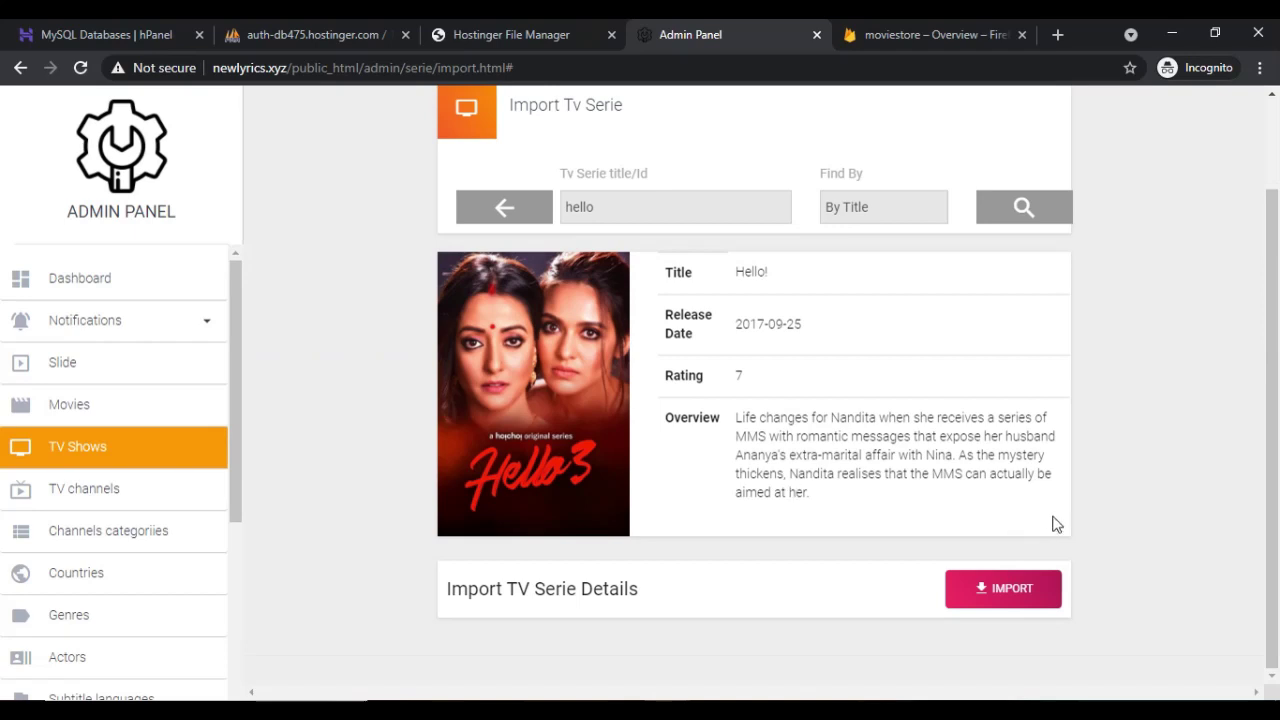
pyautogui.click(991, 589)
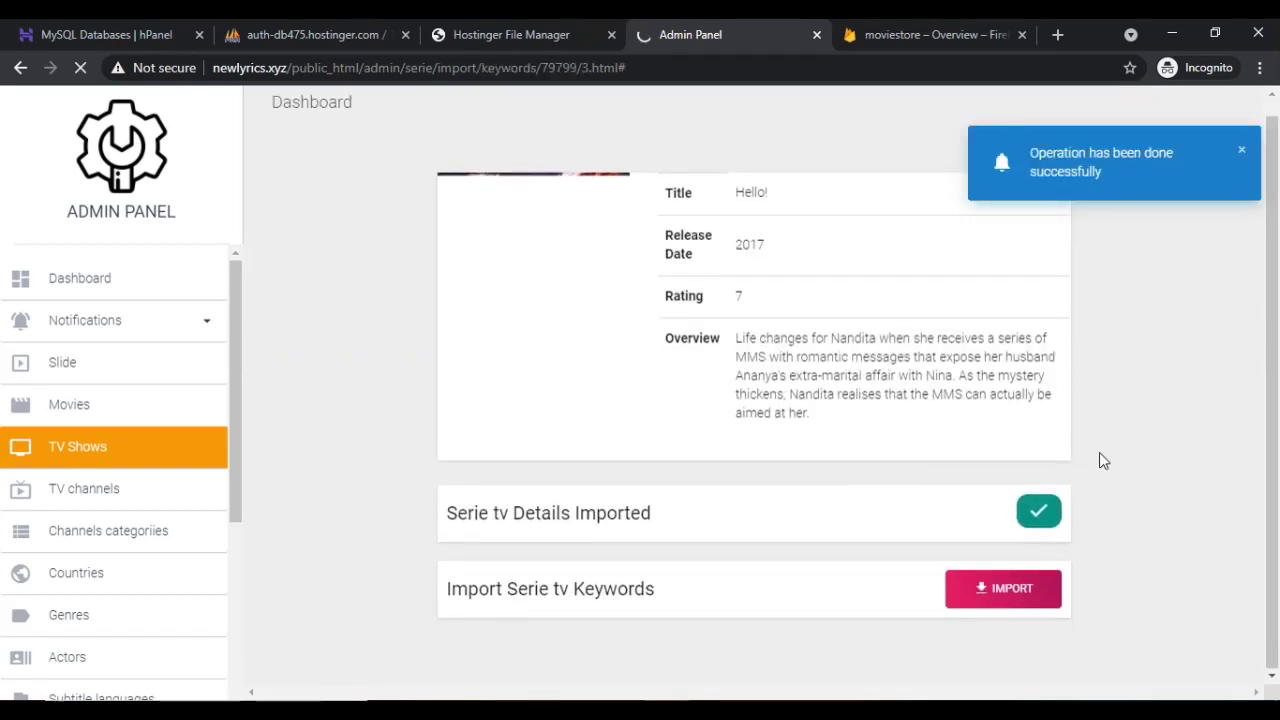
# - Import the keywords, casts, trailer and Season 1 episodes of the Hello! series
pyautogui.click(993, 604)
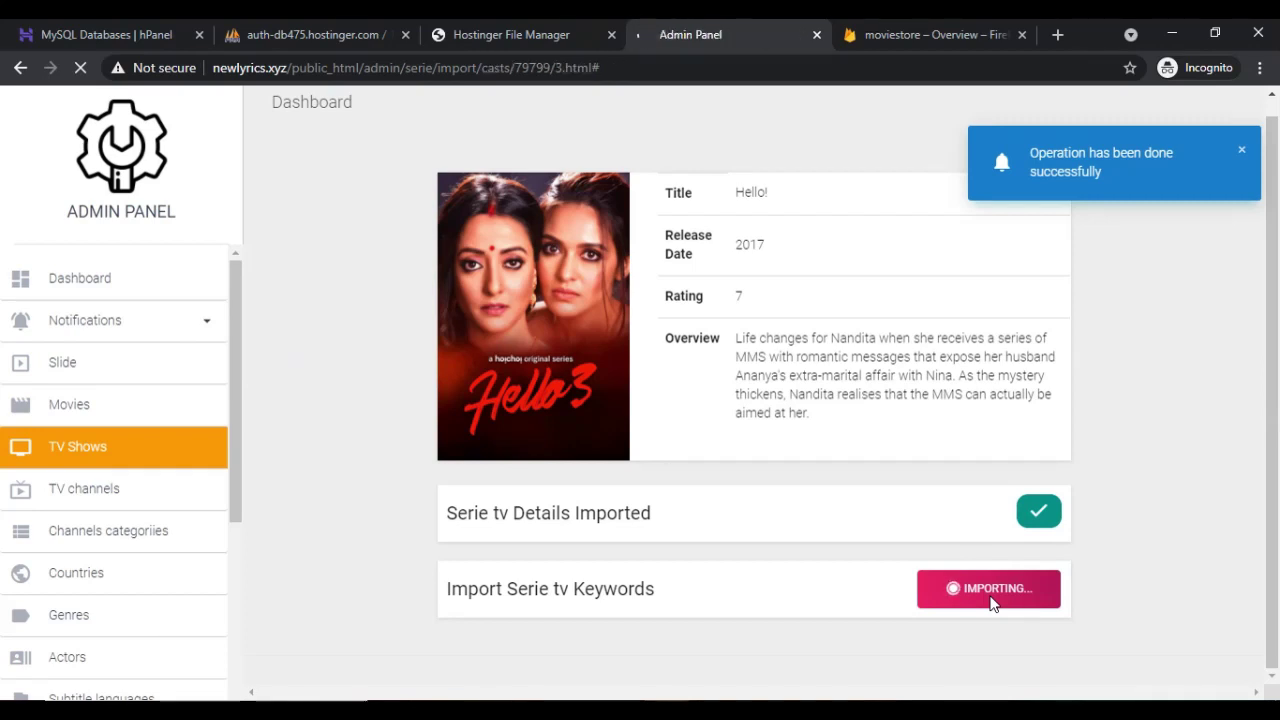
pyautogui.click(993, 591)
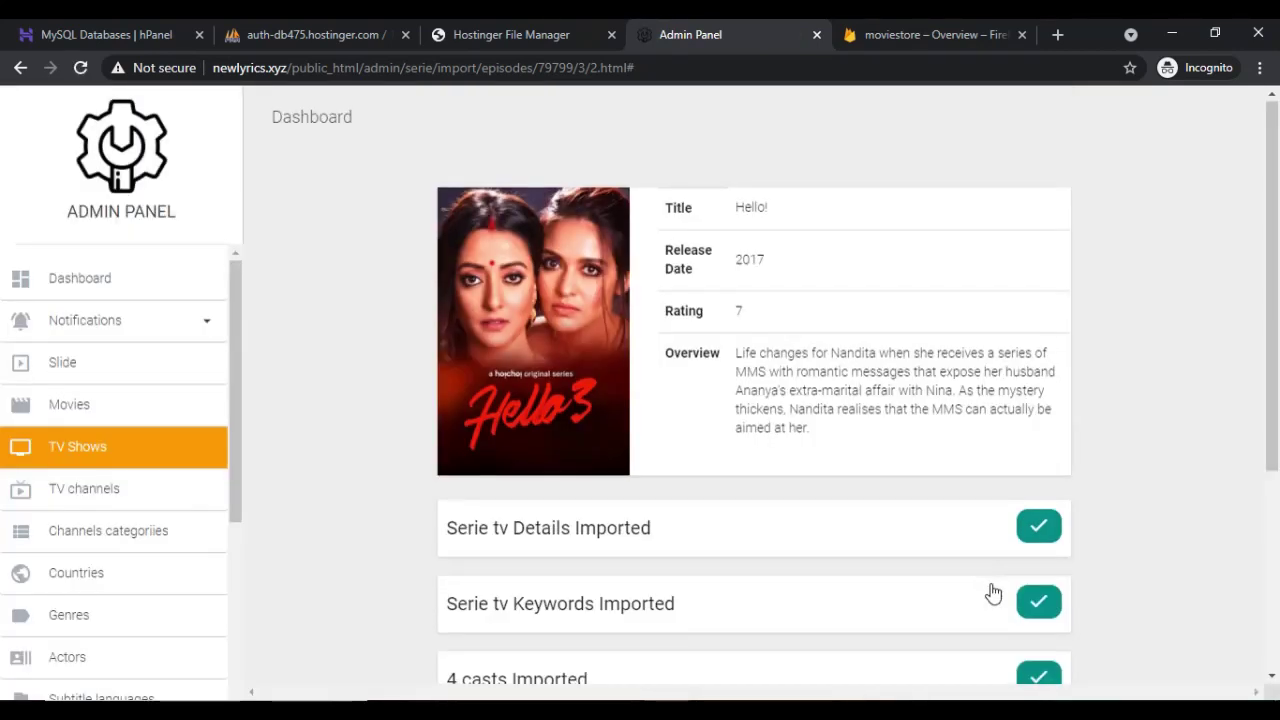
pyautogui.scroll(-3, 991, 594)
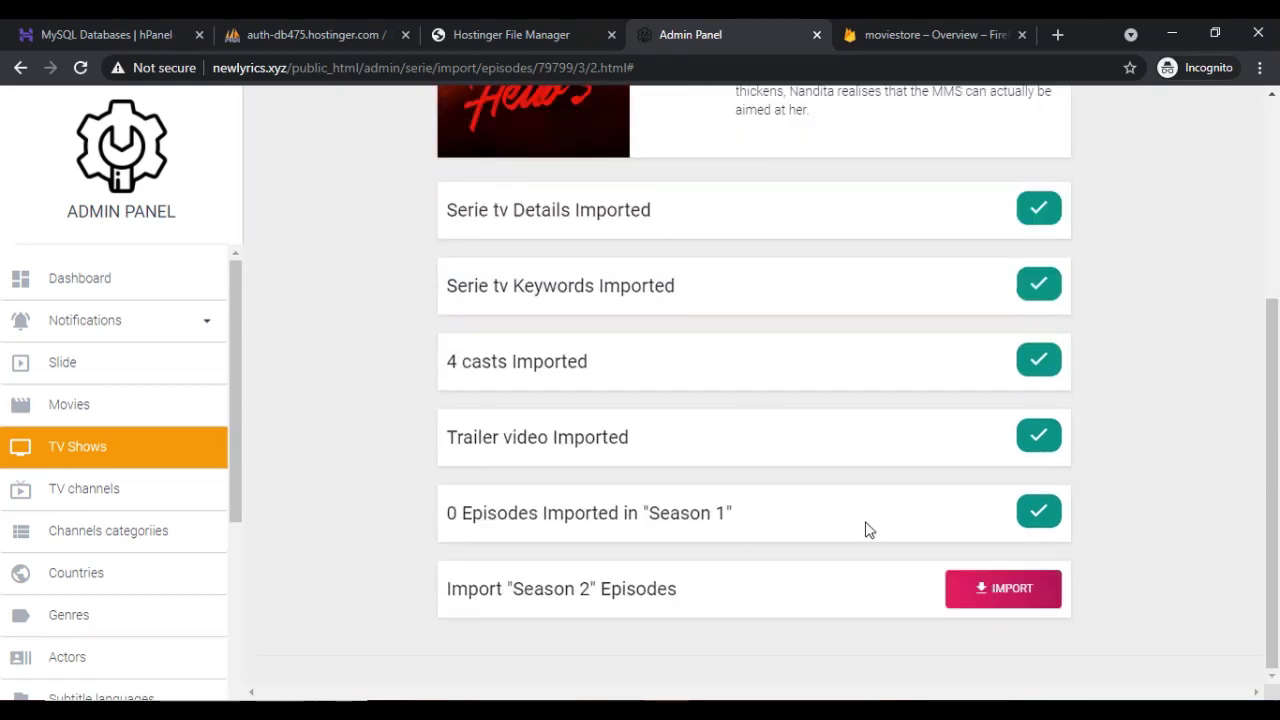
# - Import the Season 2 and Season 3 episodes of Hello! and check the list of imported parts
pyautogui.click(1005, 594)
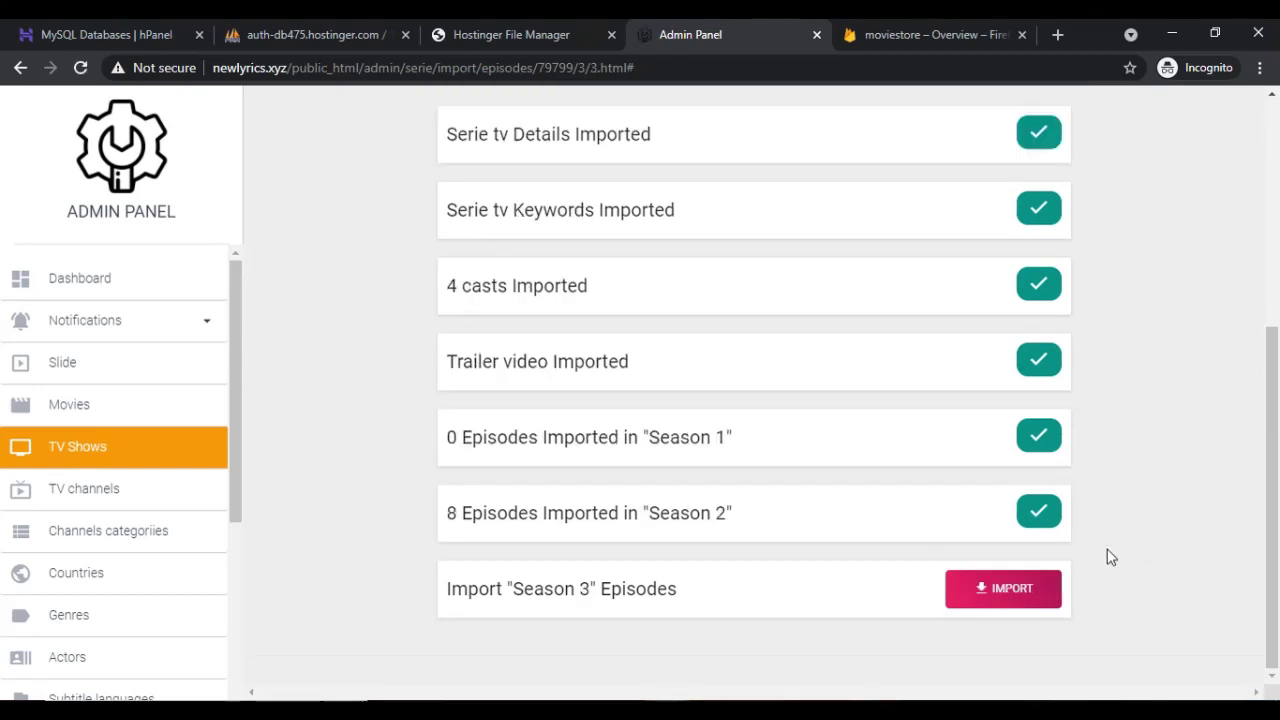
pyautogui.click(1007, 598)
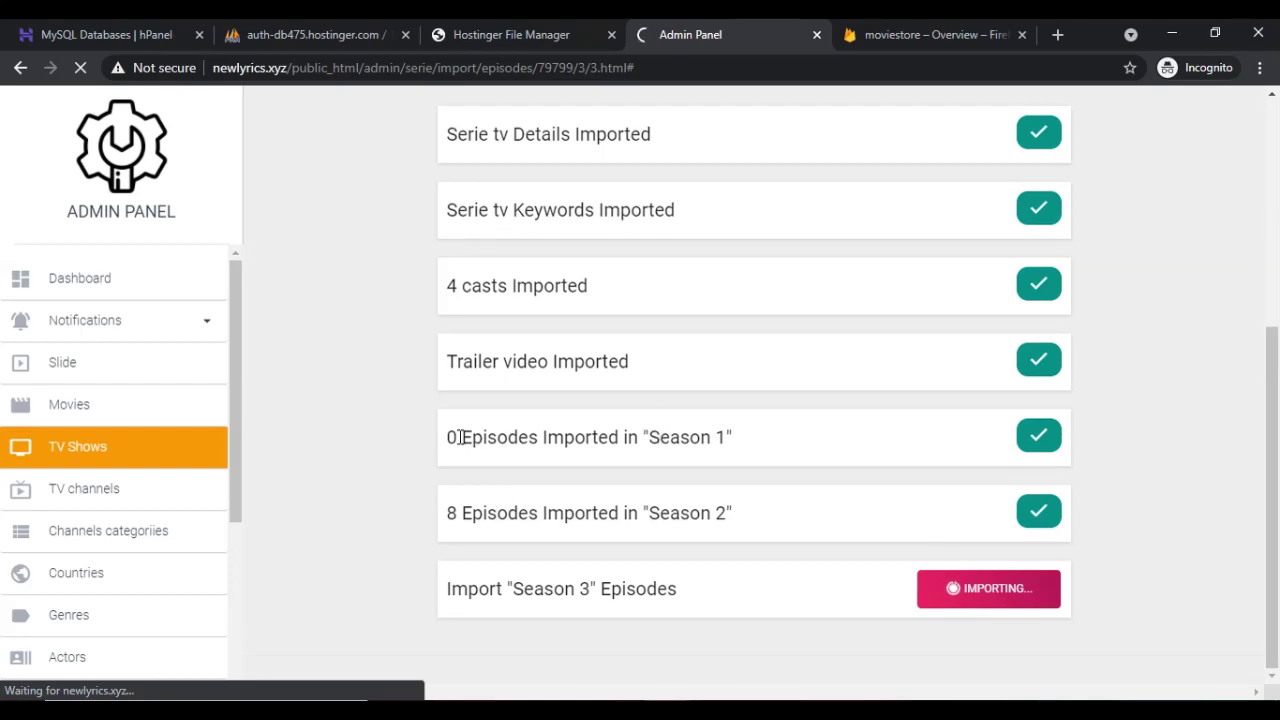
pyautogui.doubleClick(451, 513)
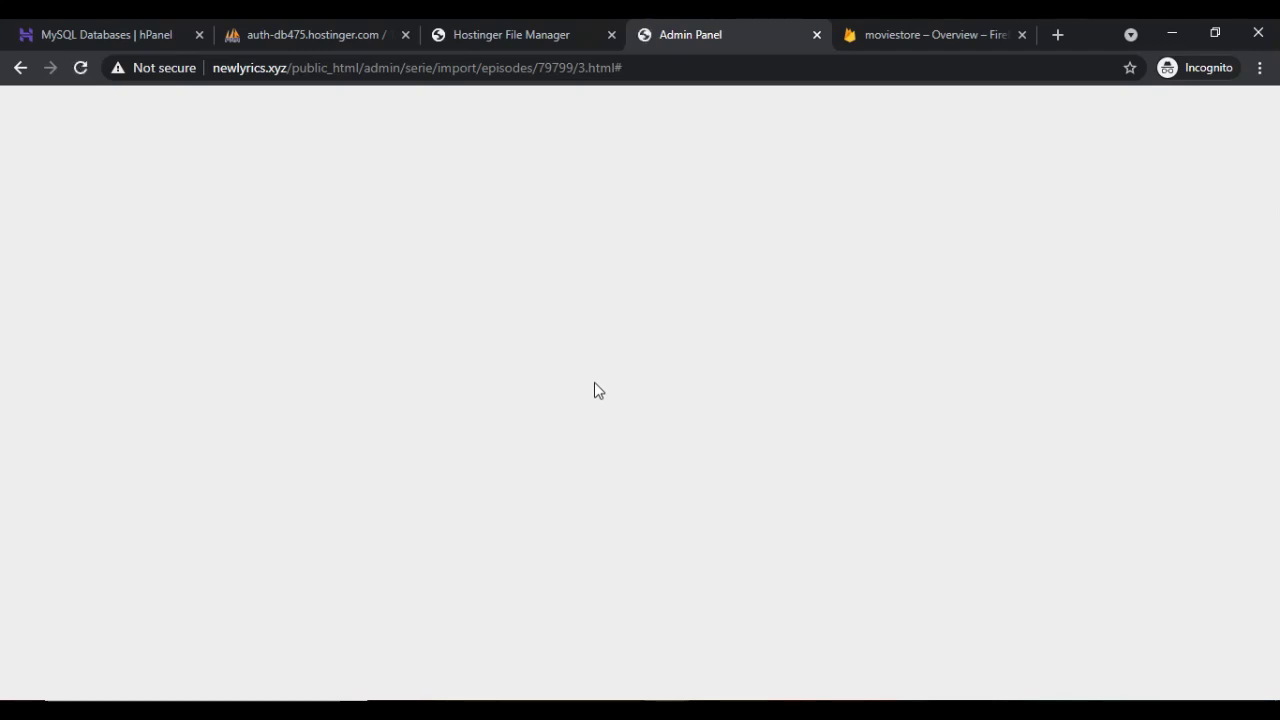
pyautogui.scroll(-5, 594, 382)
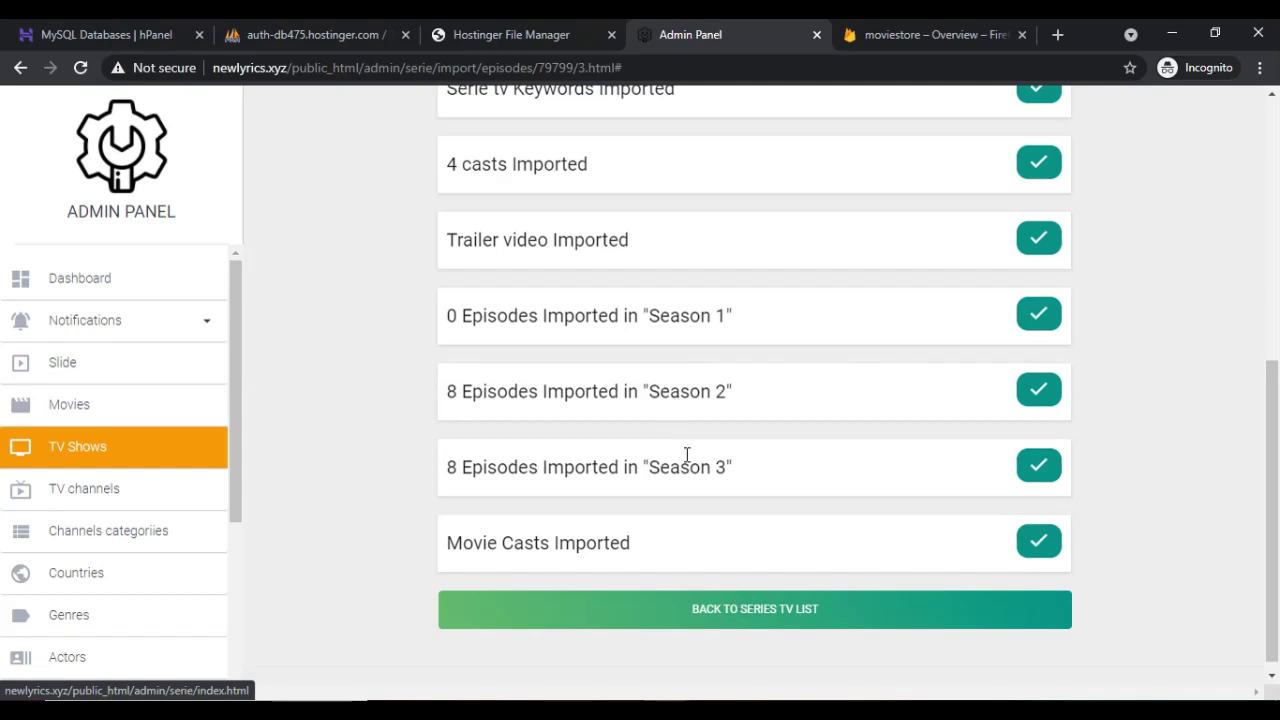
pyautogui.scroll(4, 728, 513)
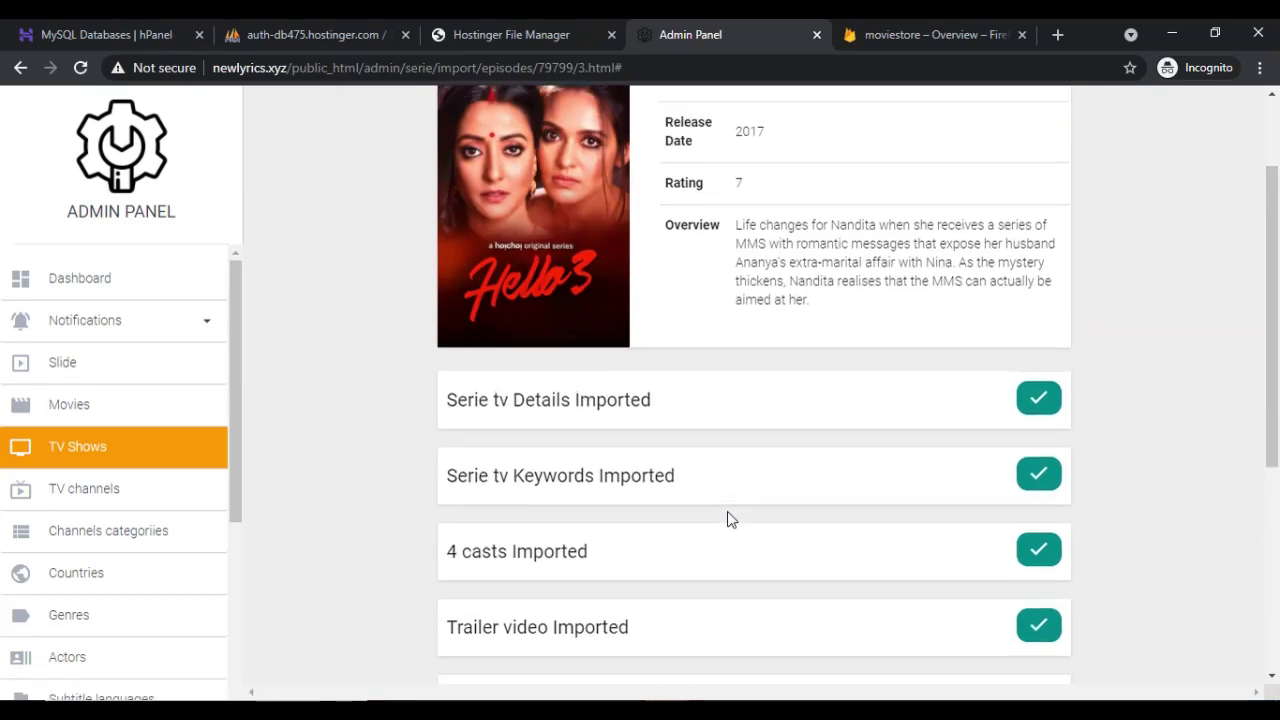
pyautogui.scroll(-4, 728, 513)
pyautogui.scroll(5, 720, 511)
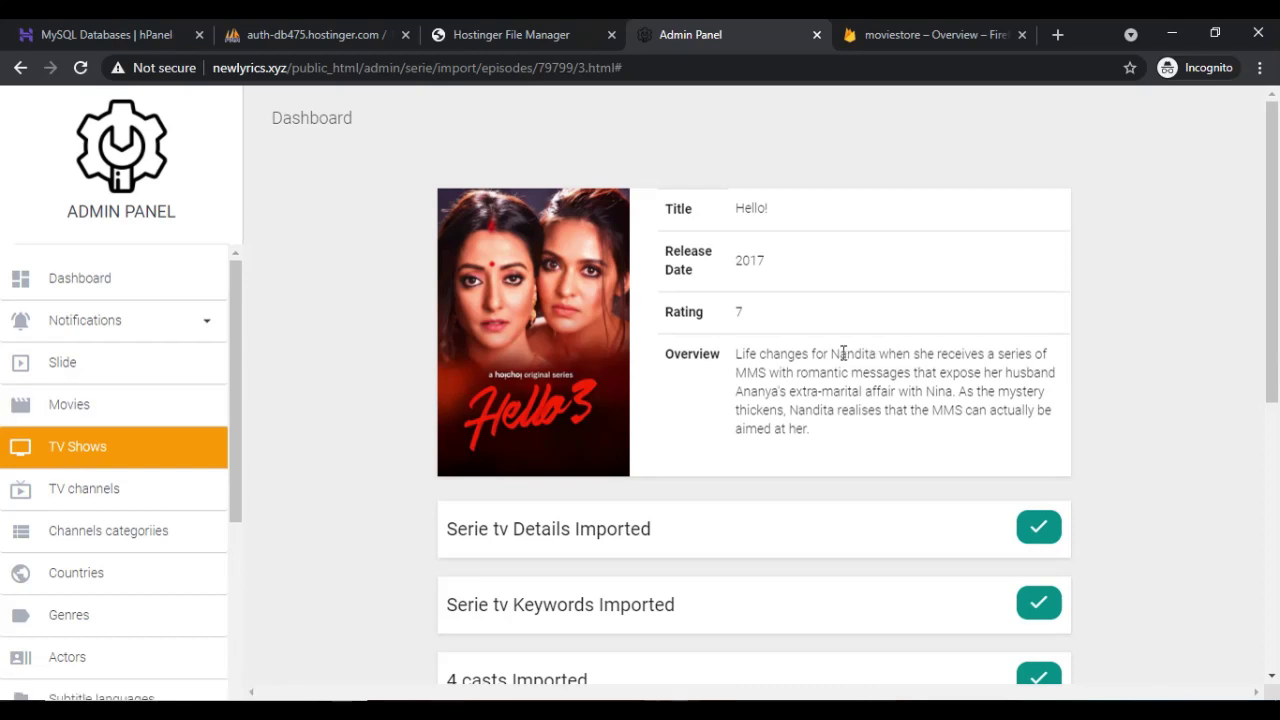
# - Return to the TV show list and start another import, searching by title for ramayan
pyautogui.click(66, 449)
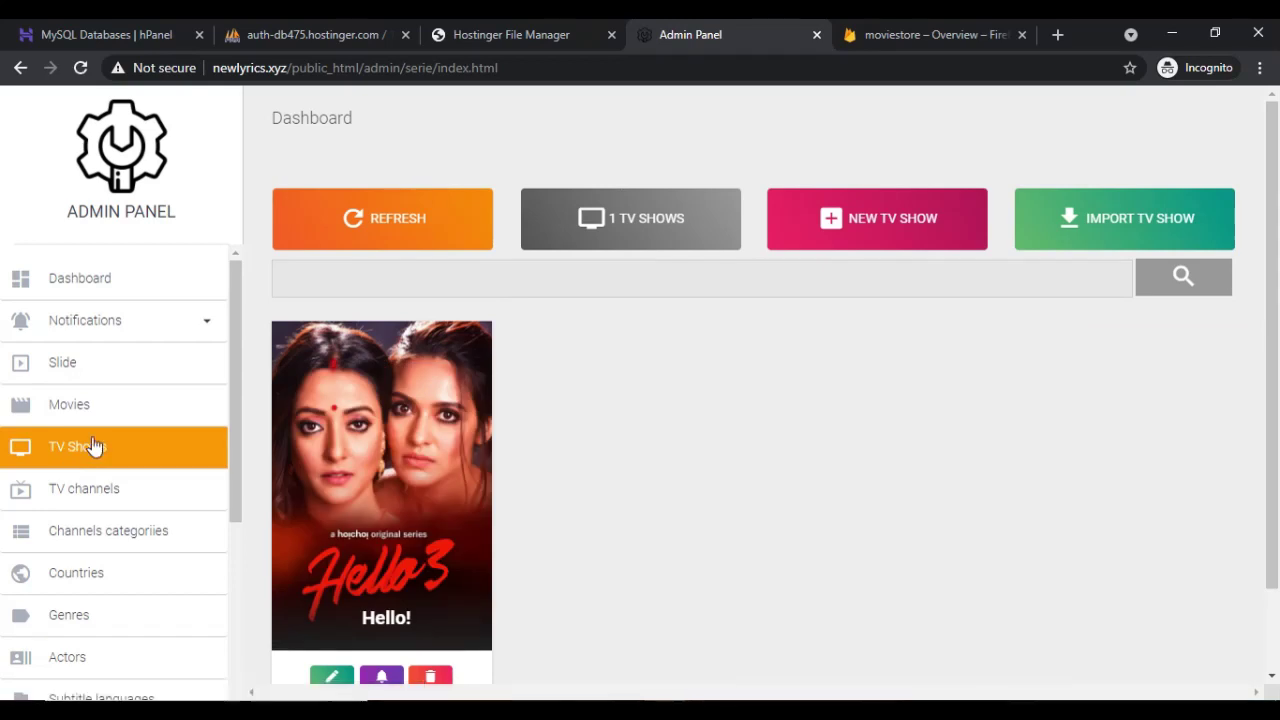
pyautogui.click(1124, 244)
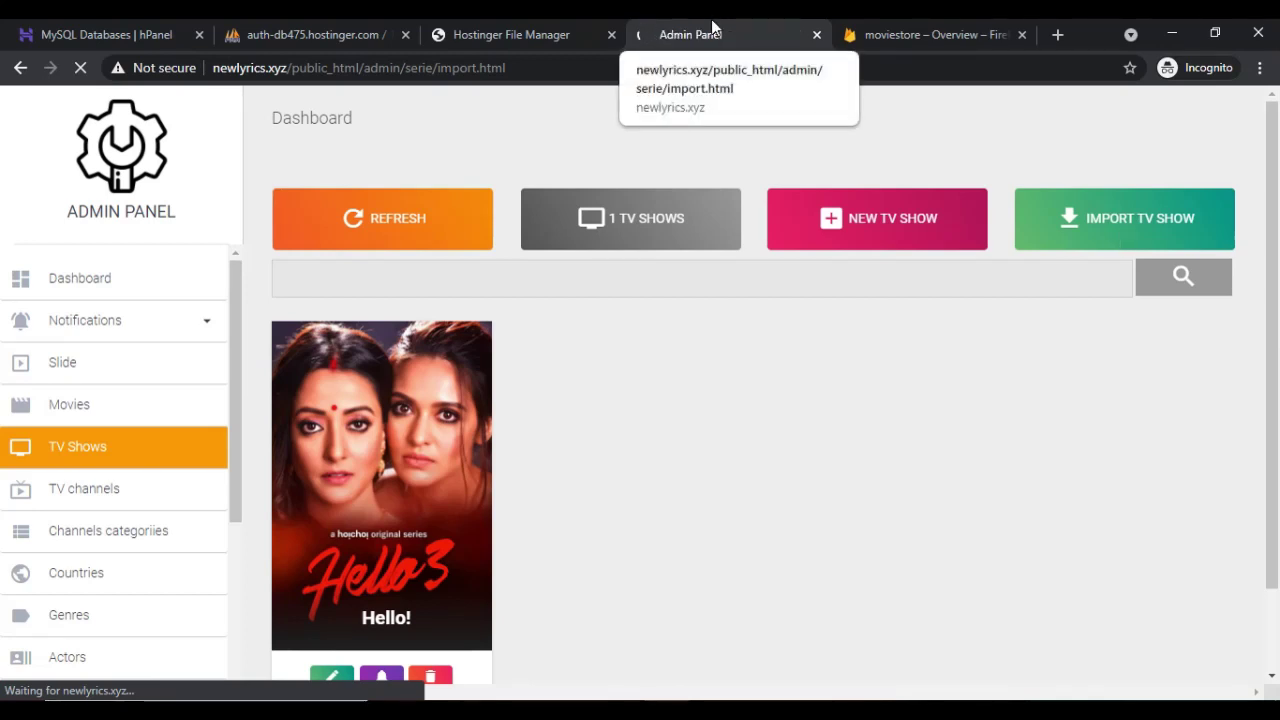
pyautogui.click(614, 314)
pyautogui.write('ramaya')
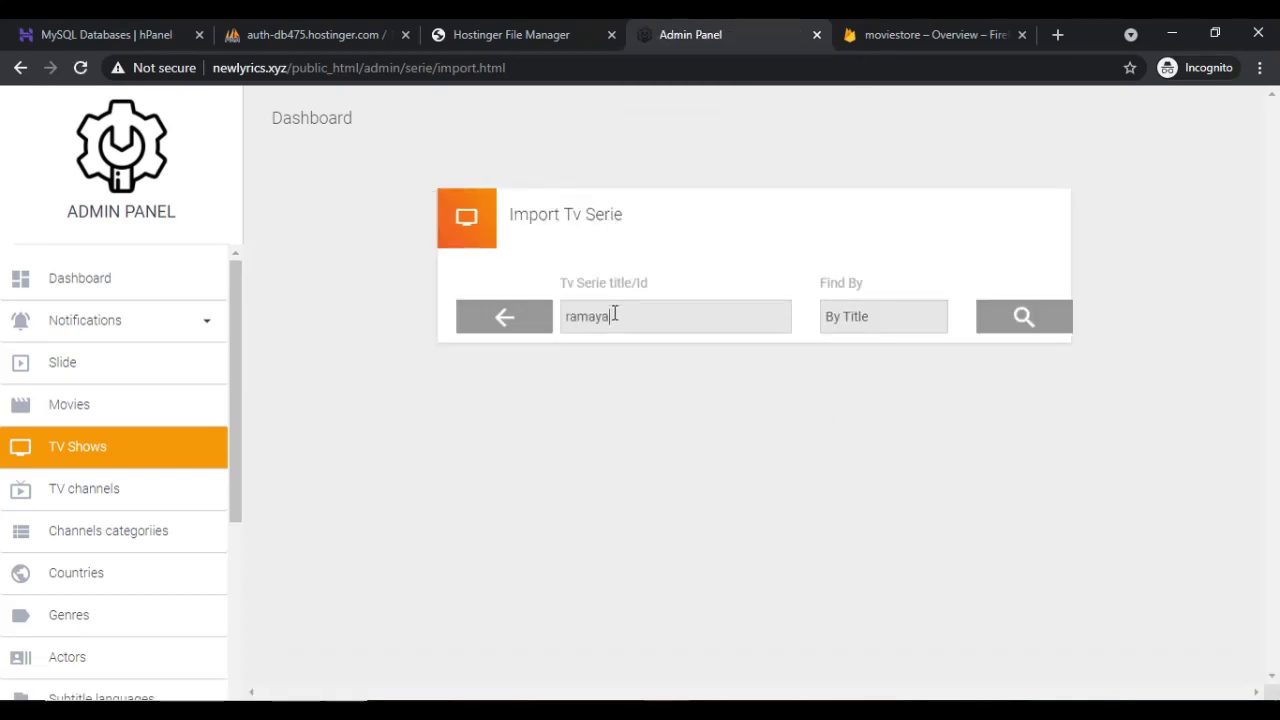
pyautogui.write('n')
pyautogui.click(1024, 316)
# - Choose the Ramayan series and import its details, keywords, casts, trailer and the Specials and Season 1 episodes
pyautogui.click(1000, 378)
pyautogui.click(1008, 590)
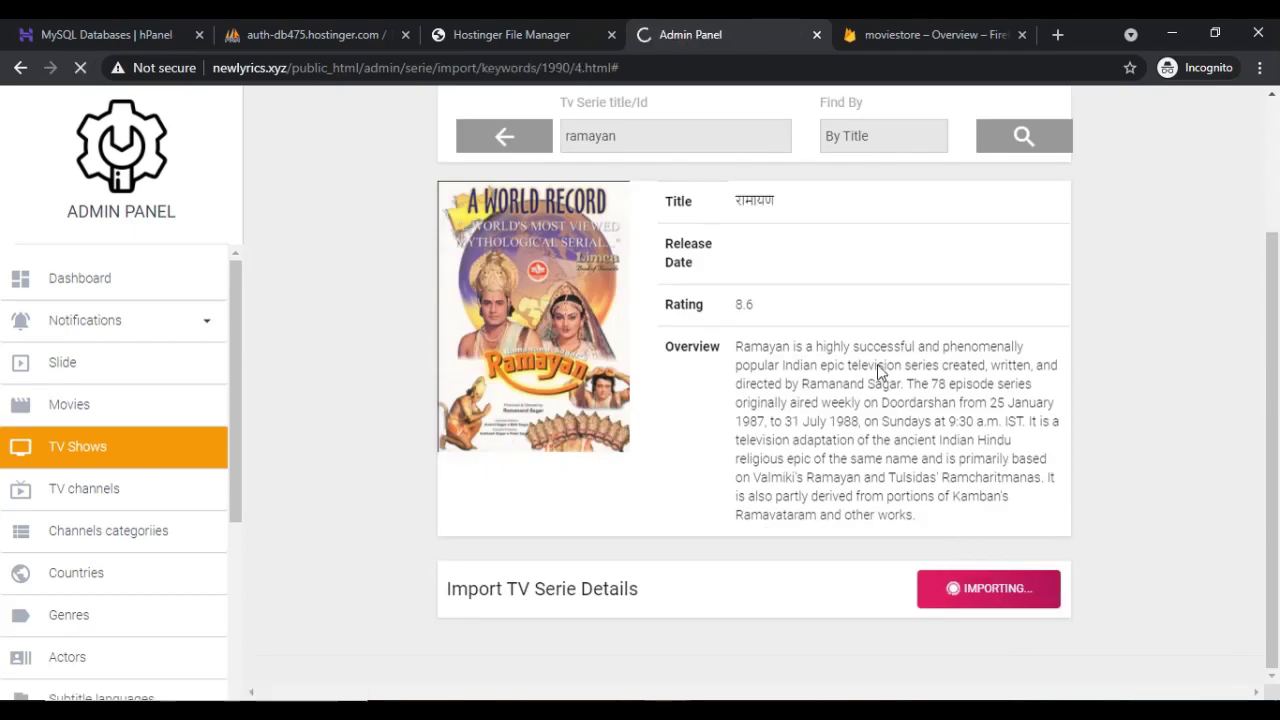
pyautogui.click(988, 595)
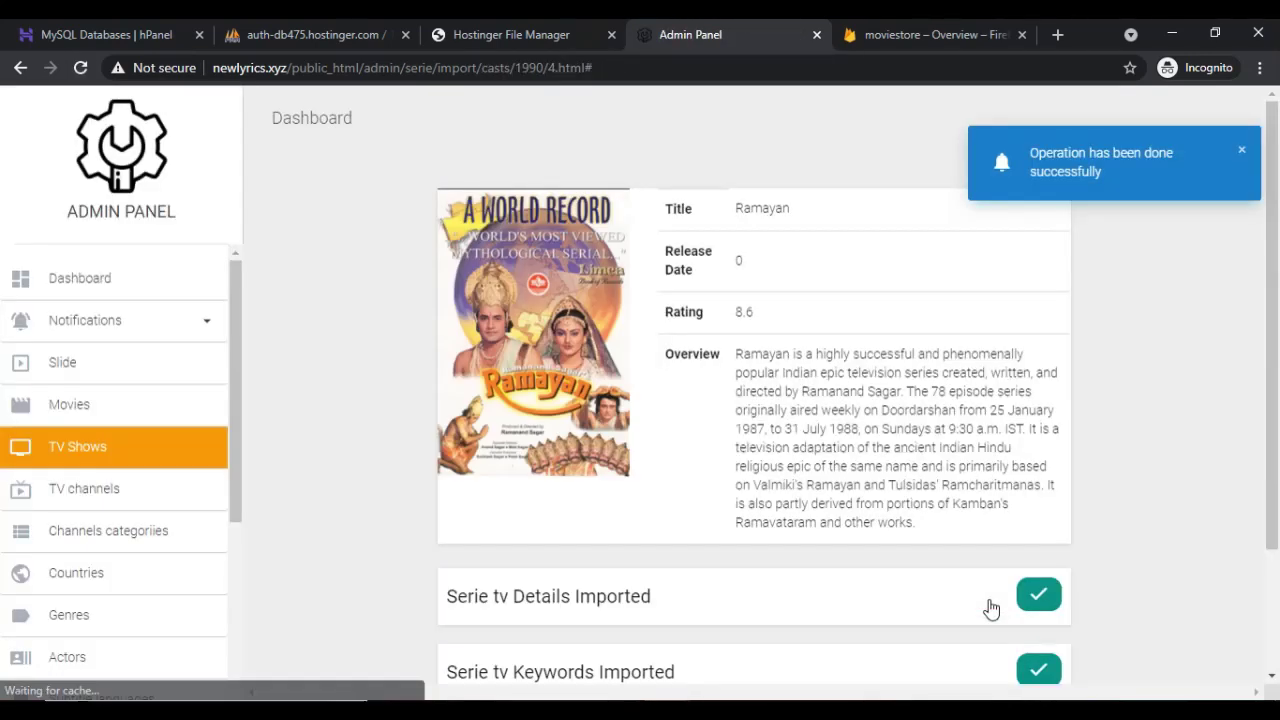
pyautogui.click(1241, 150)
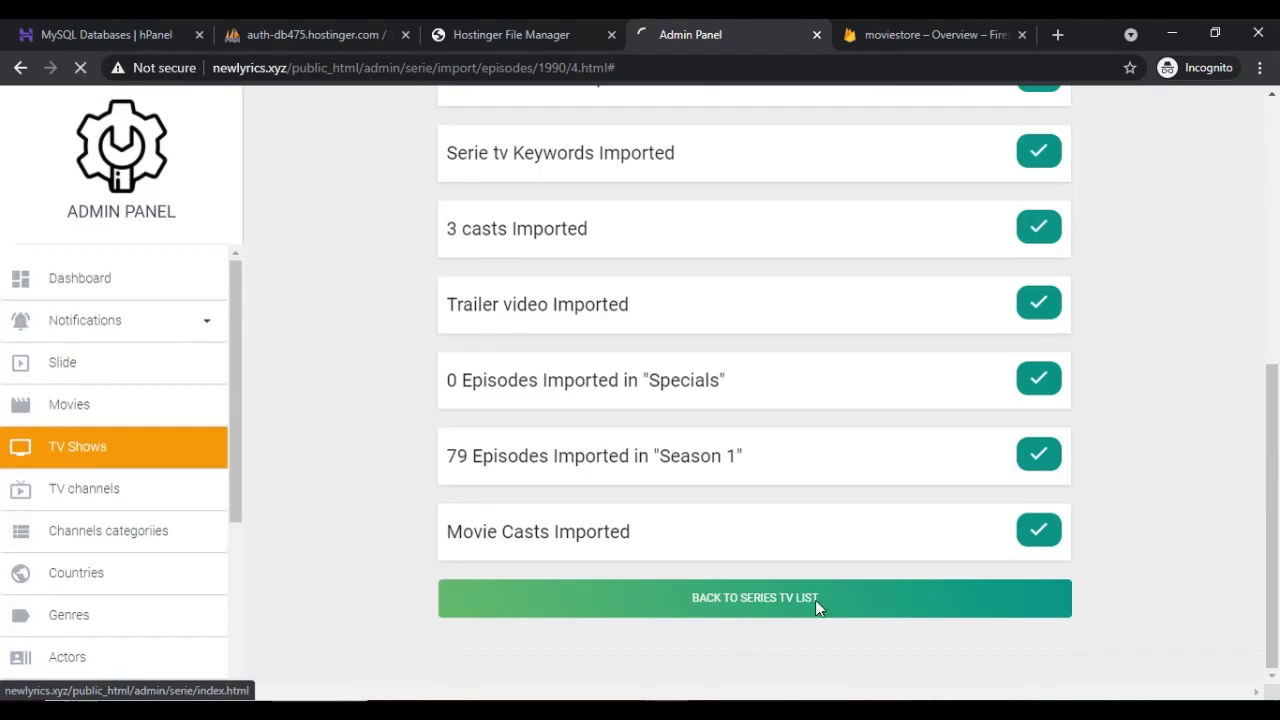
# - Return to the TV show list and open the Ramayan show for editing
pyautogui.click(815, 600)
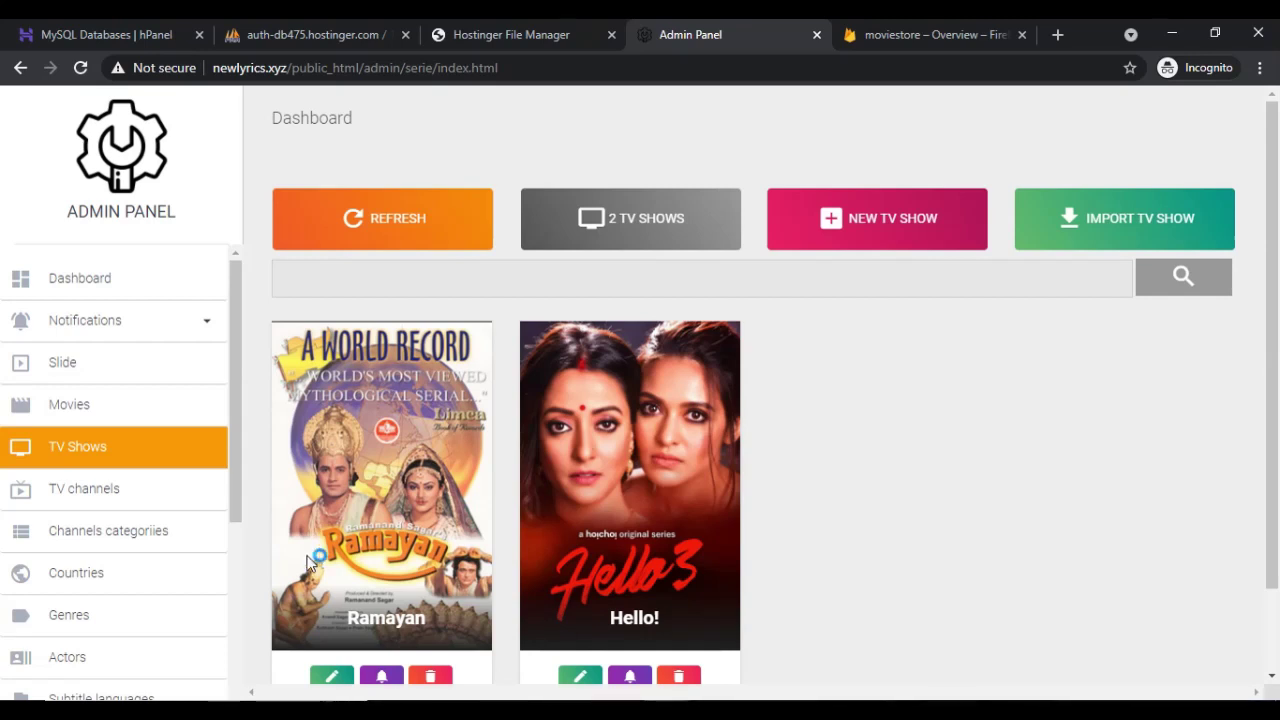
pyautogui.scroll(-1, 310, 565)
pyautogui.click(335, 591)
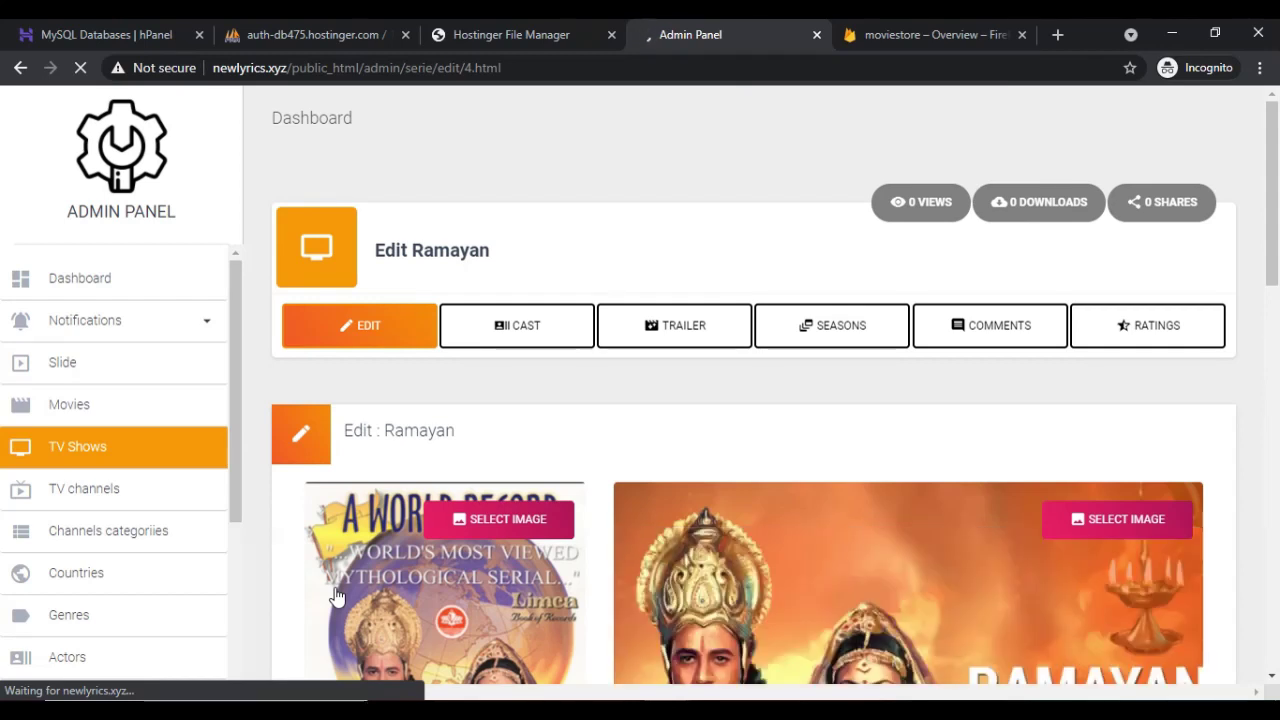
# - Review Ramayan's images, title, description, rating, duration, enabled options and genres
pyautogui.scroll(-2, 764, 565)
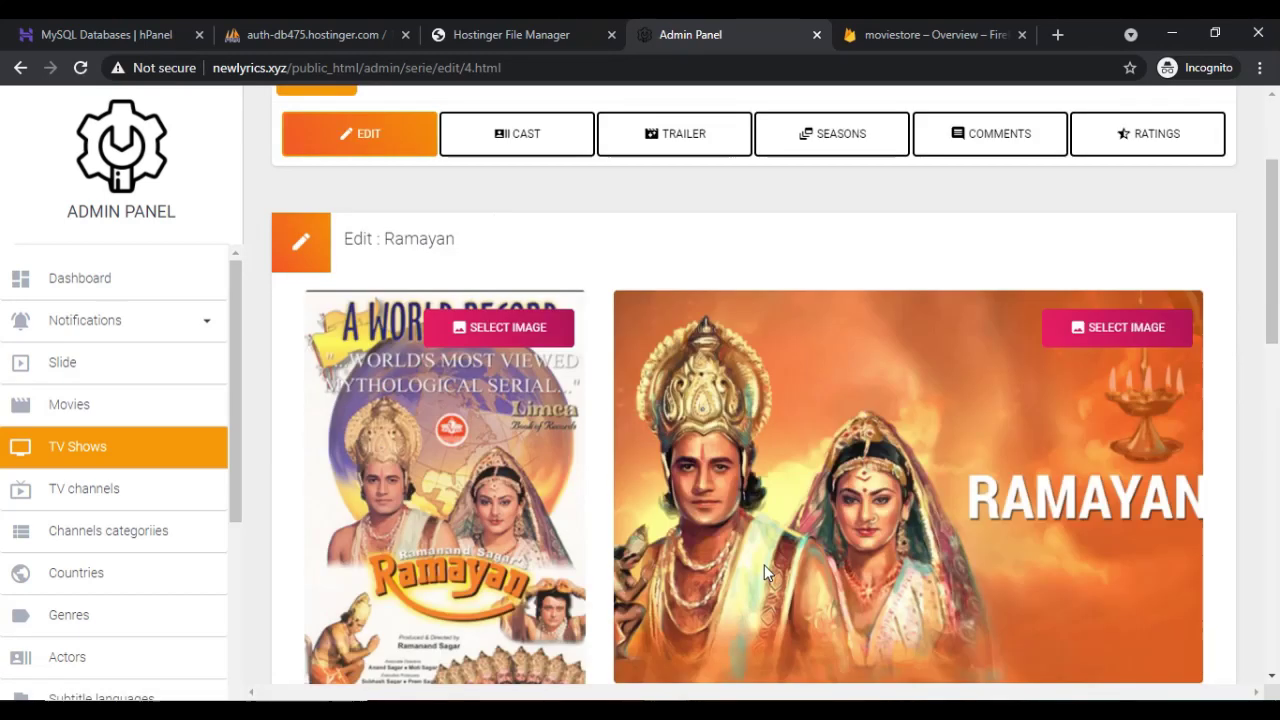
pyautogui.scroll(-4, 764, 565)
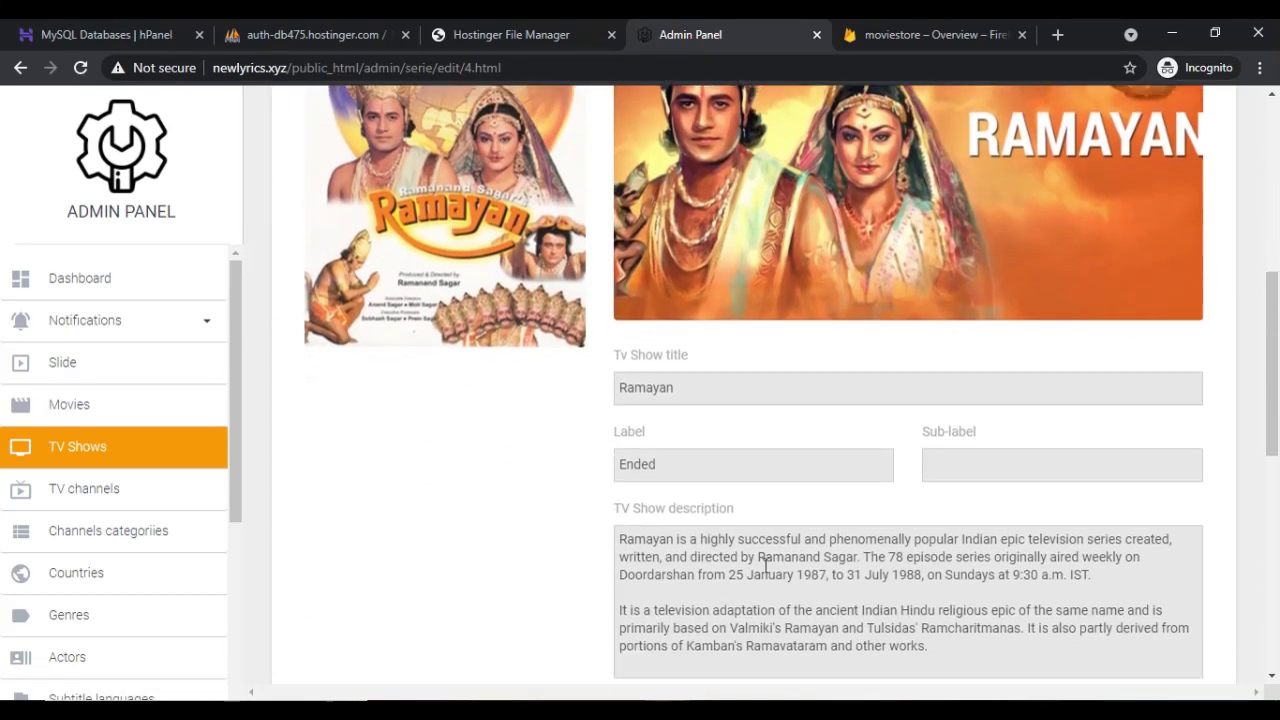
pyautogui.scroll(-5, 764, 565)
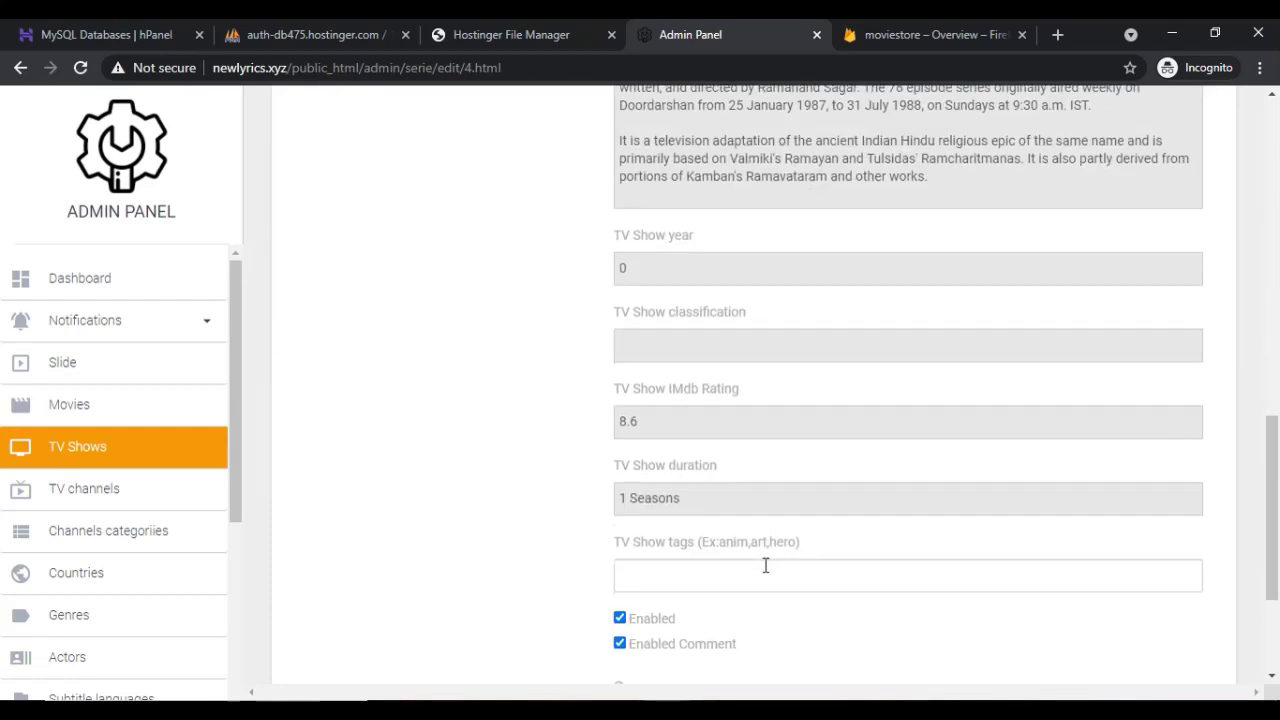
pyautogui.scroll(-1, 764, 565)
pyautogui.scroll(-2, 765, 568)
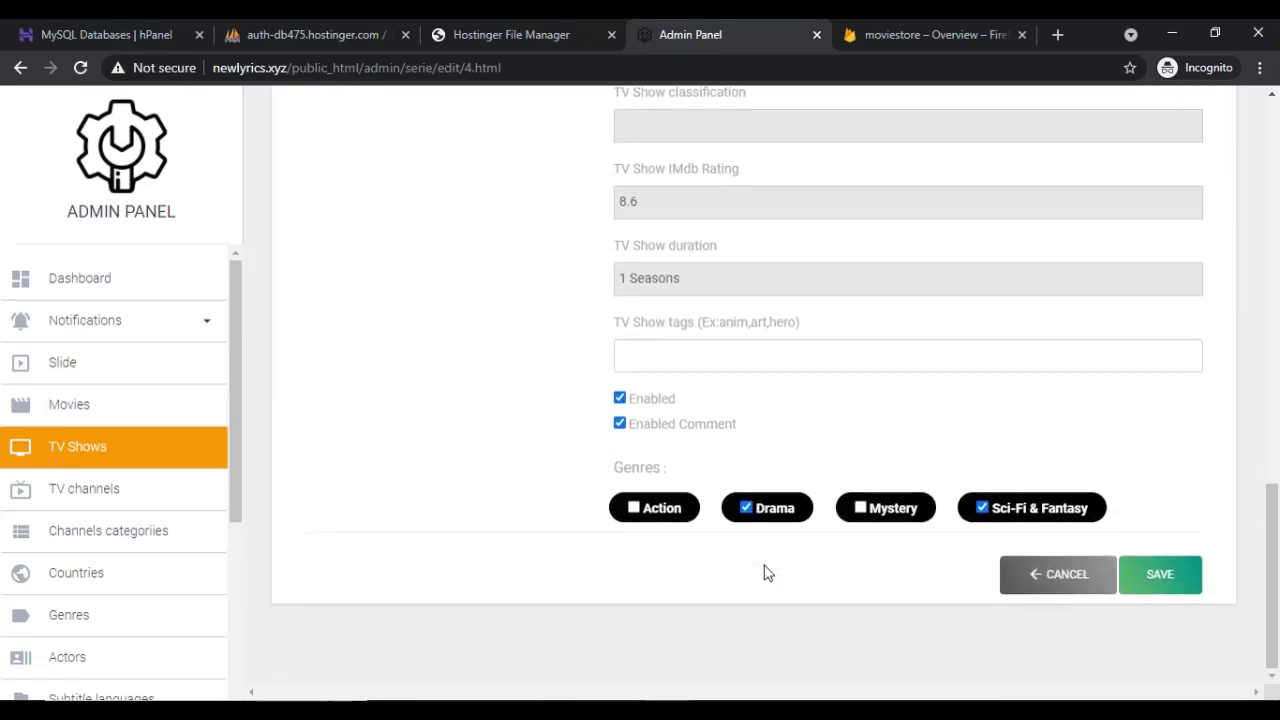
pyautogui.scroll(12, 767, 572)
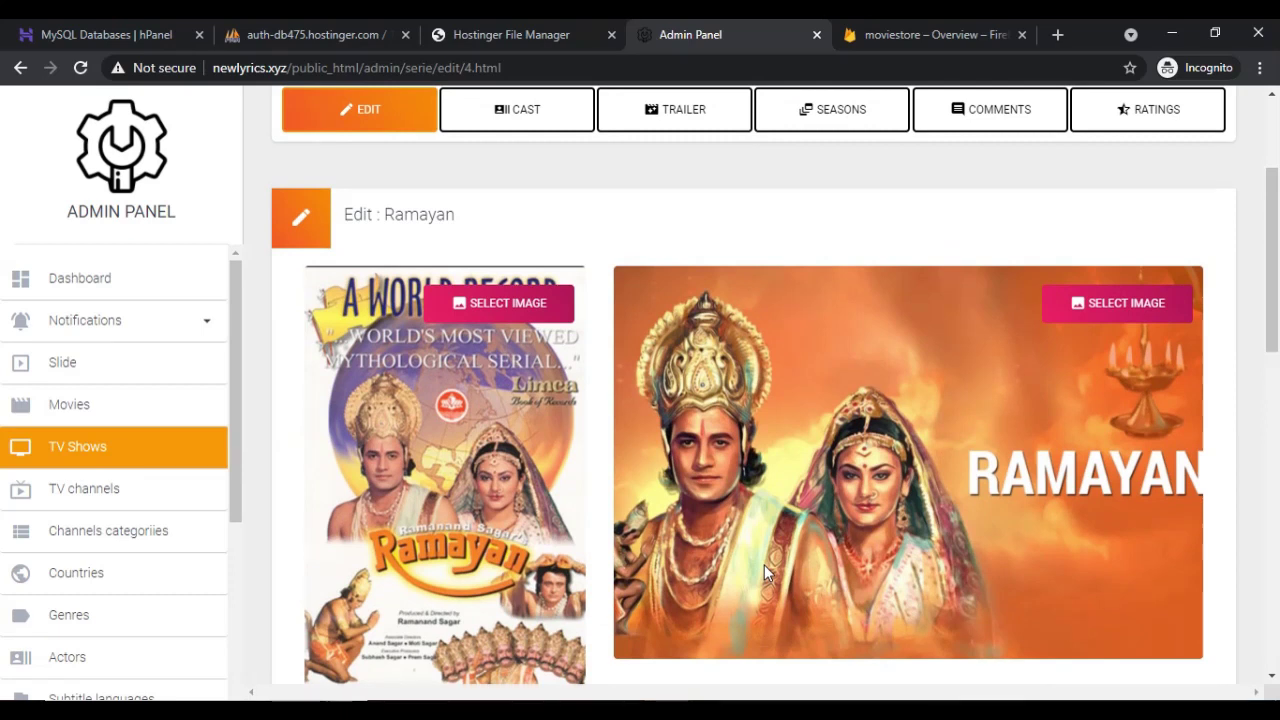
pyautogui.scroll(2, 764, 565)
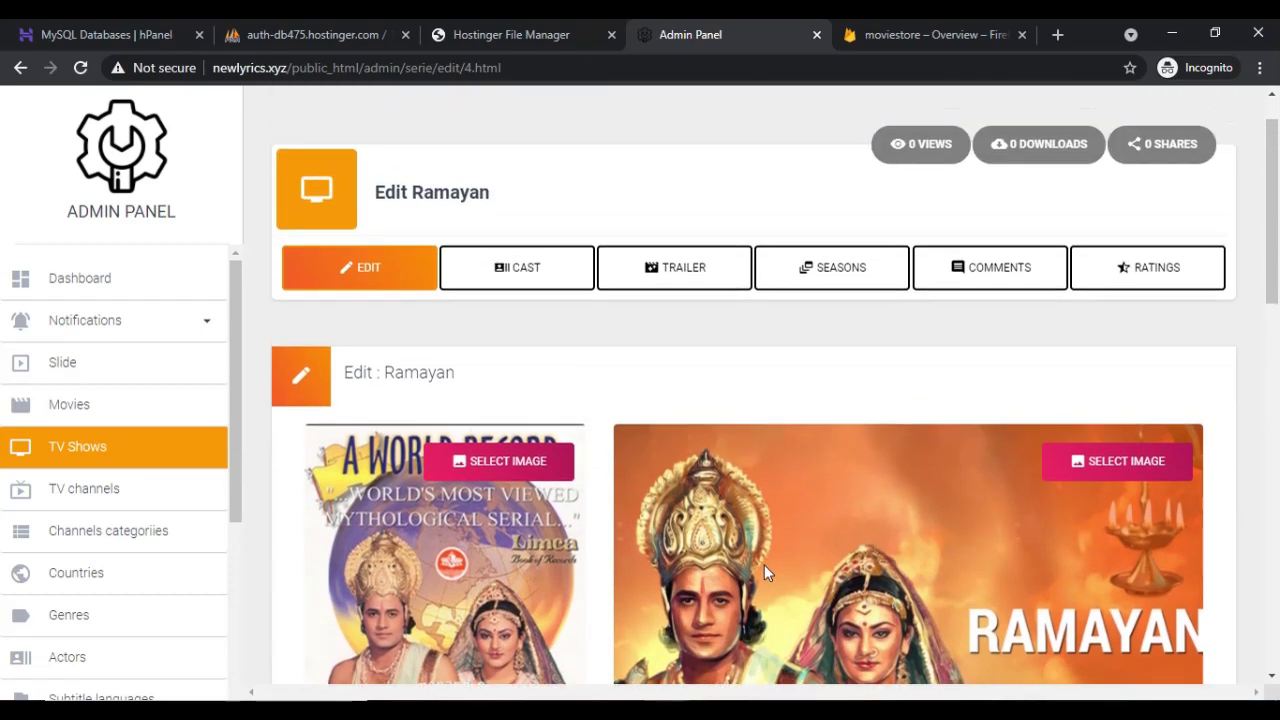
# - Show Season 1 among Ramayan's seasons and open its Introduction episode for editing
pyautogui.click(818, 278)
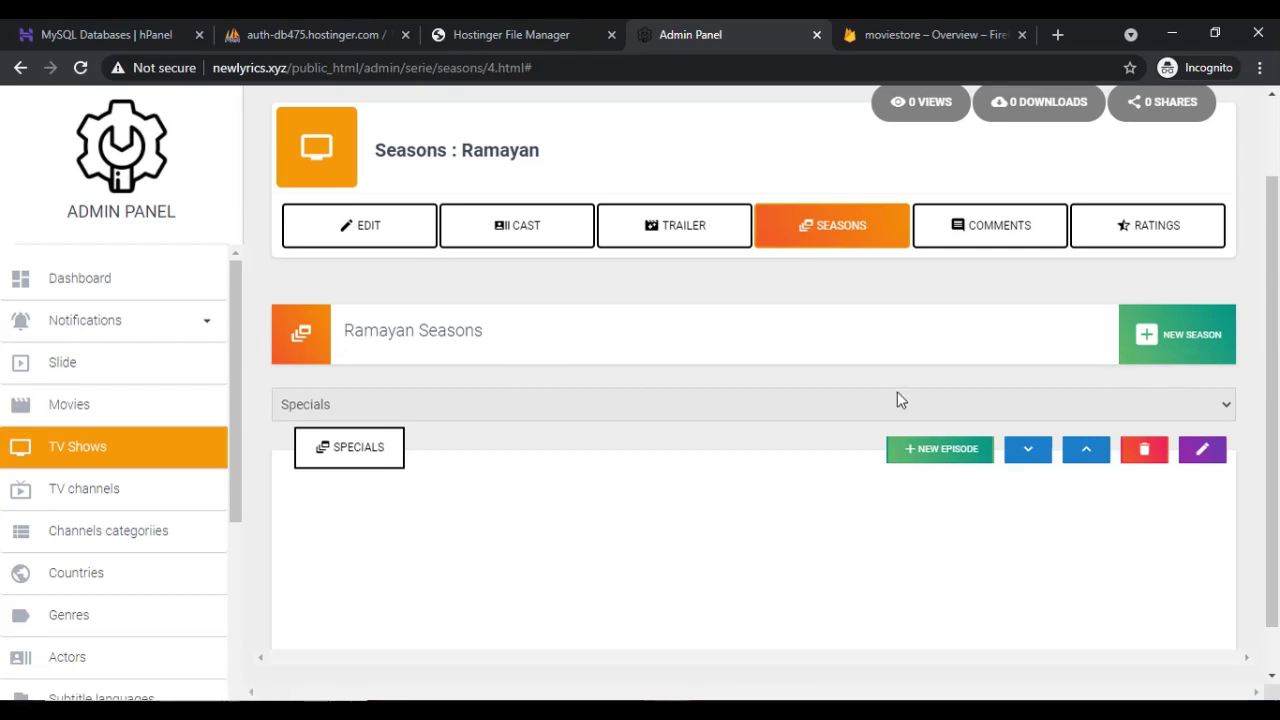
pyautogui.click(838, 402)
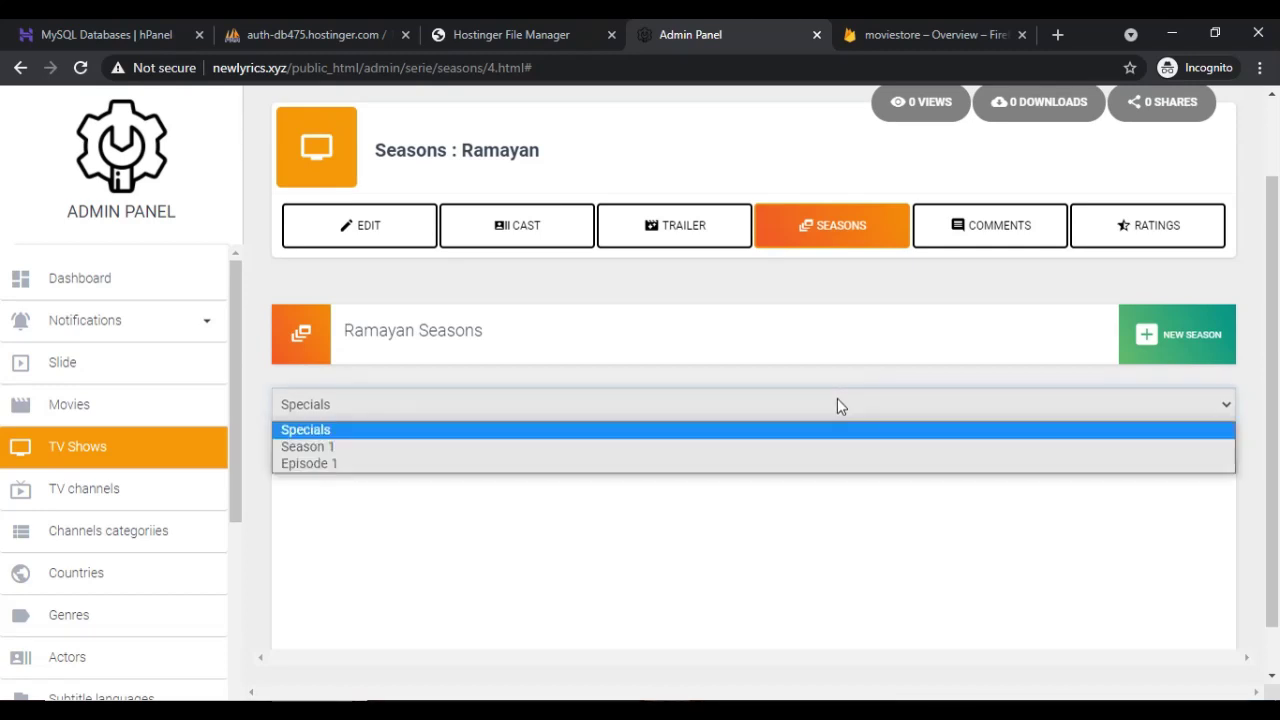
pyautogui.click(357, 447)
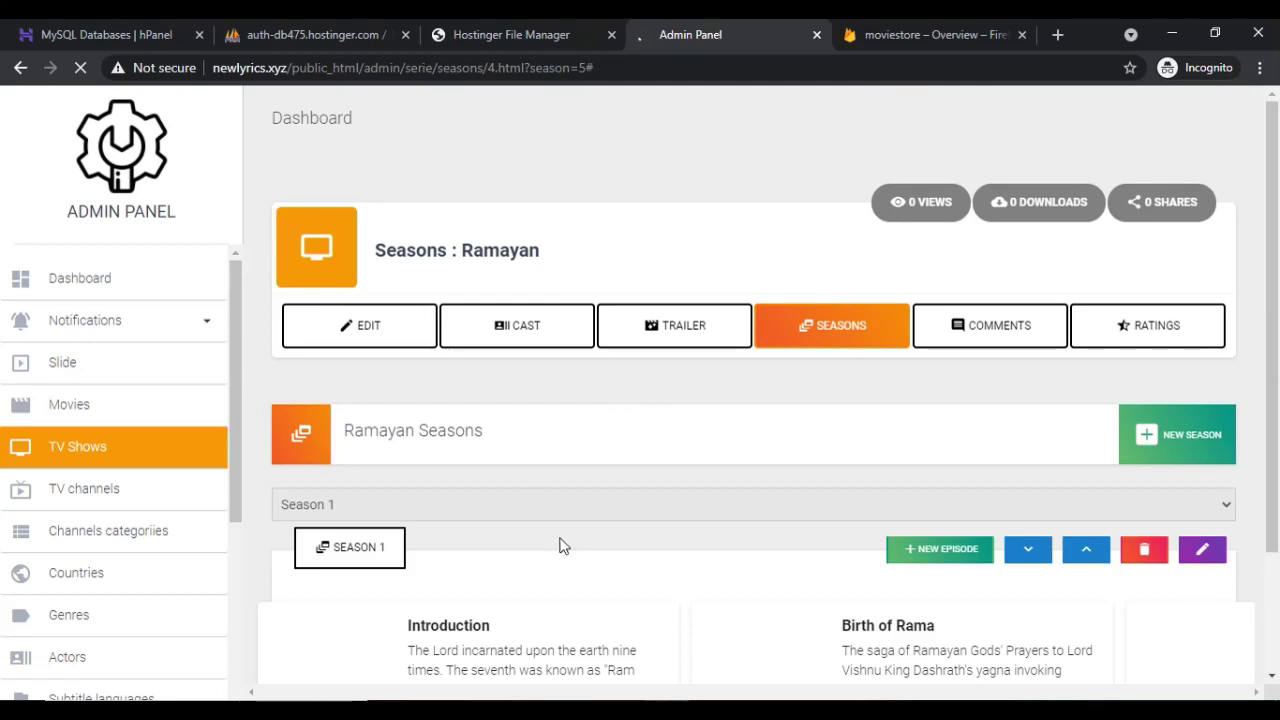
pyautogui.scroll(-3, 560, 545)
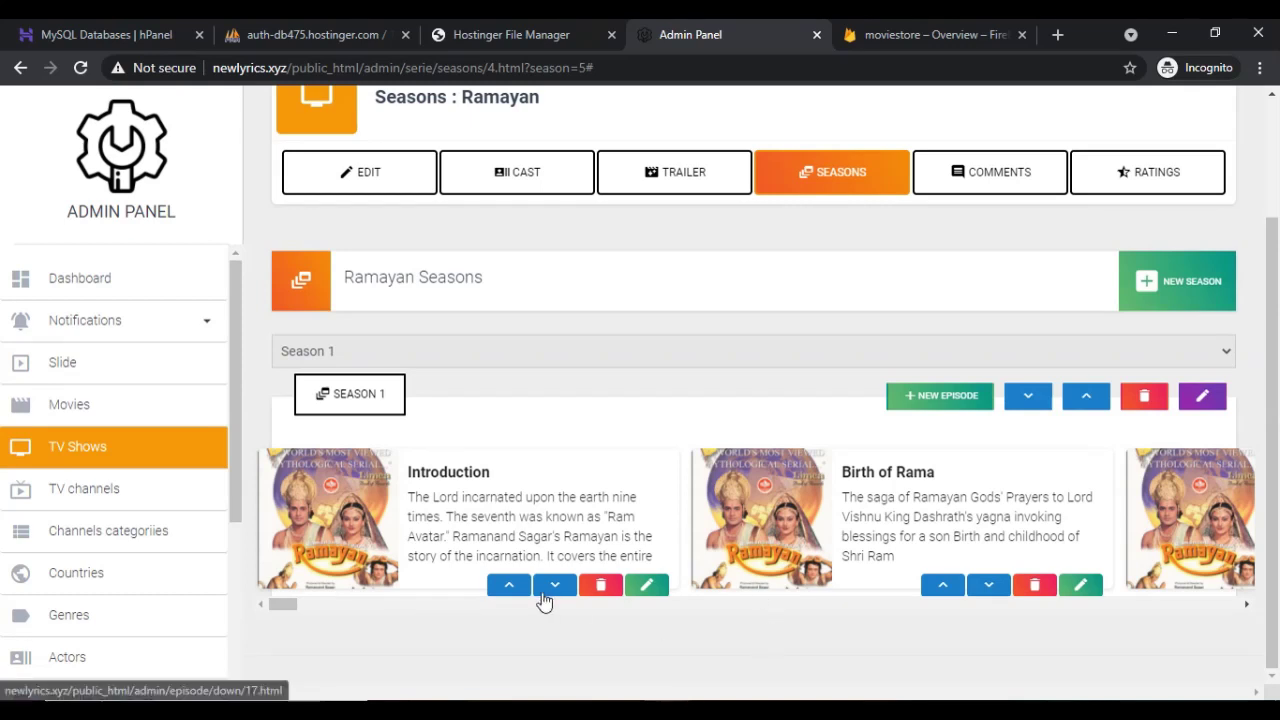
pyautogui.moveTo(277, 607); pyautogui.dragTo(148, 618)
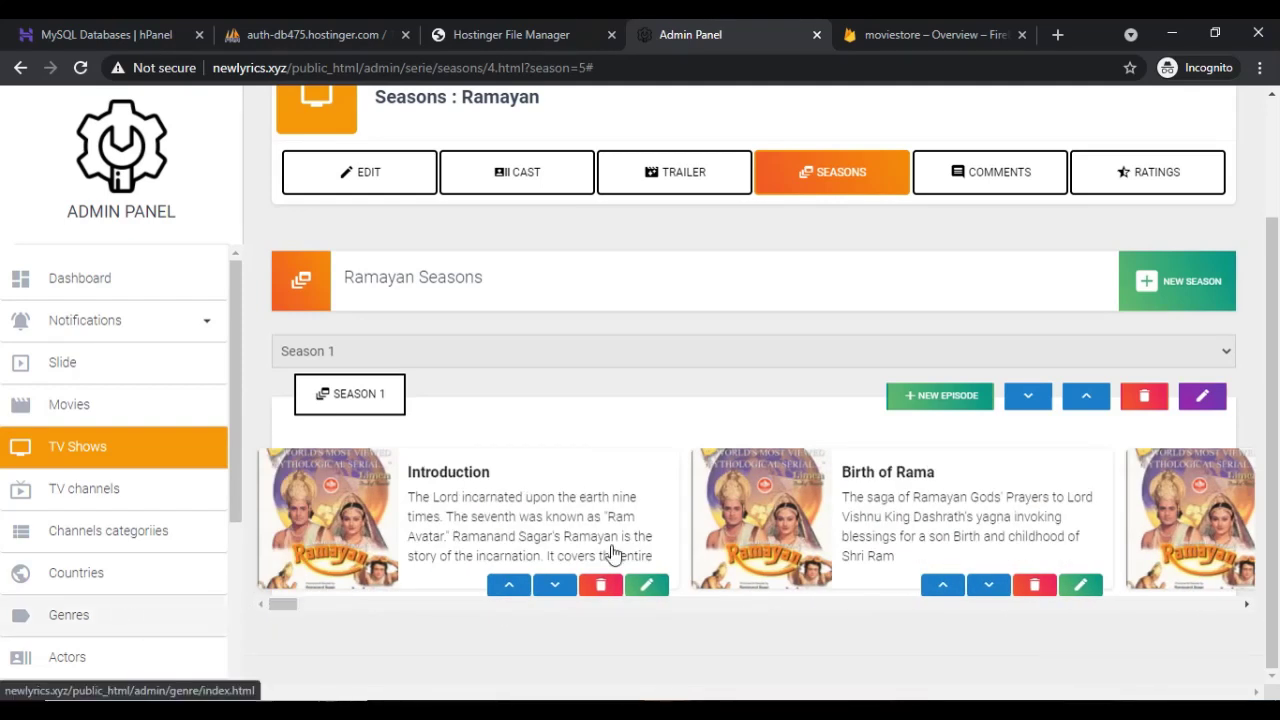
pyautogui.click(648, 590)
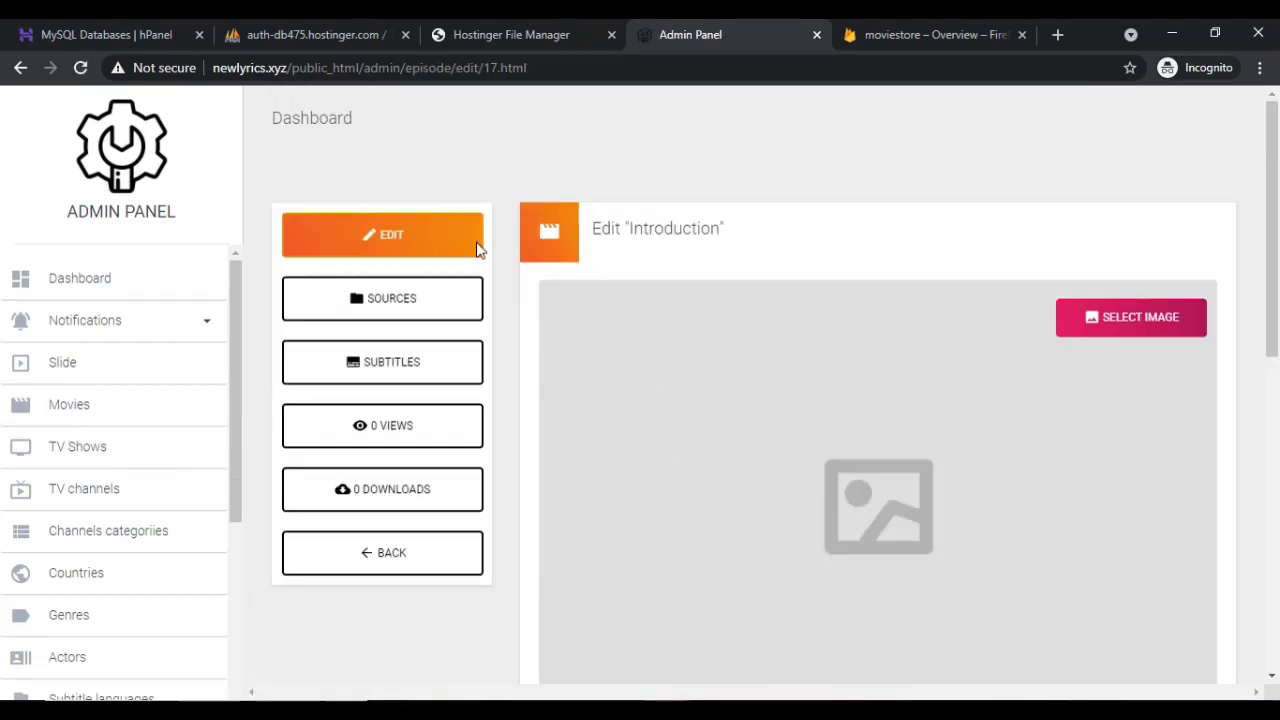
# - Examine the Introduction episode's details and the access options available for playing it
pyautogui.scroll(-3, 766, 491)
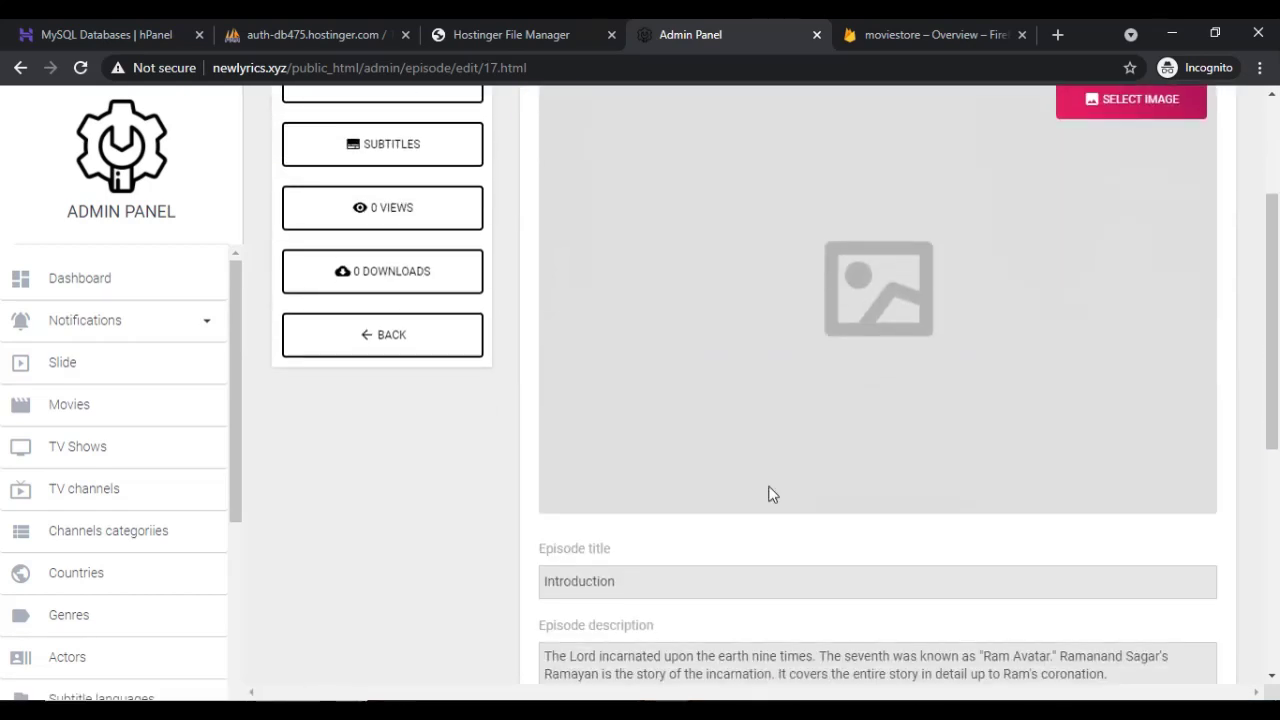
pyautogui.scroll(3, 724, 574)
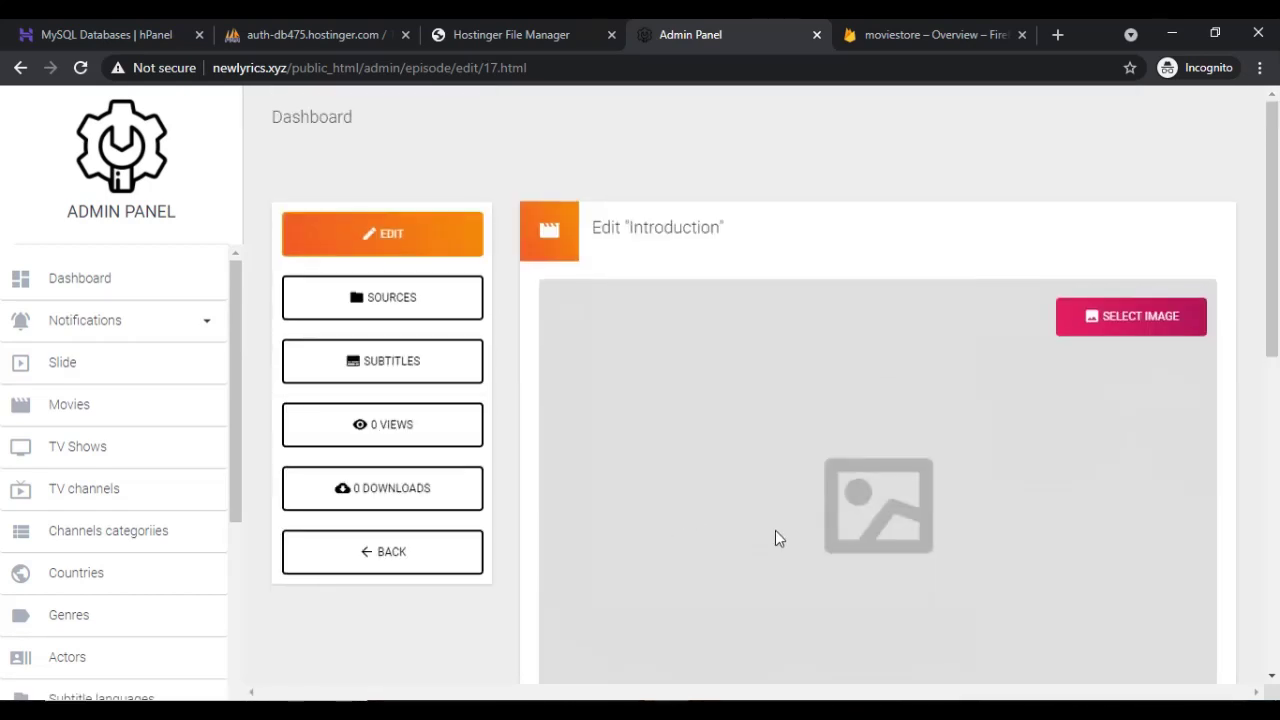
pyautogui.scroll(-8, 775, 538)
pyautogui.scroll(-2, 746, 505)
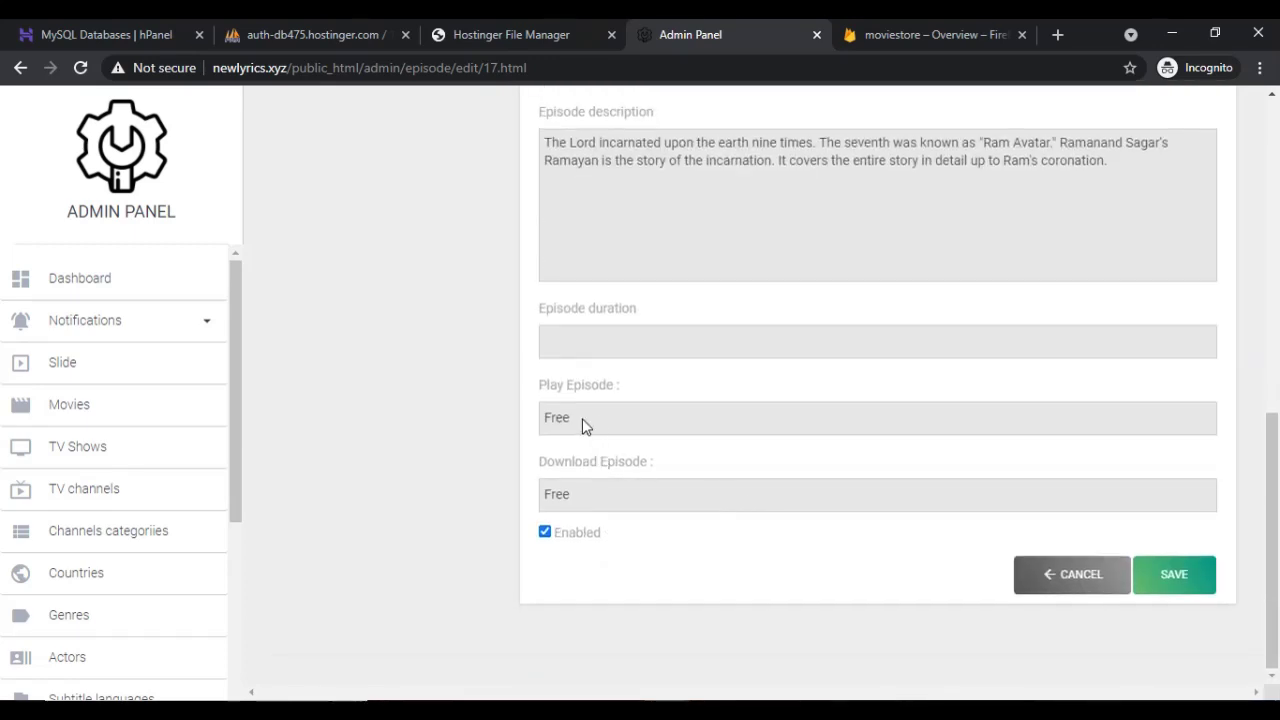
pyautogui.click(623, 421)
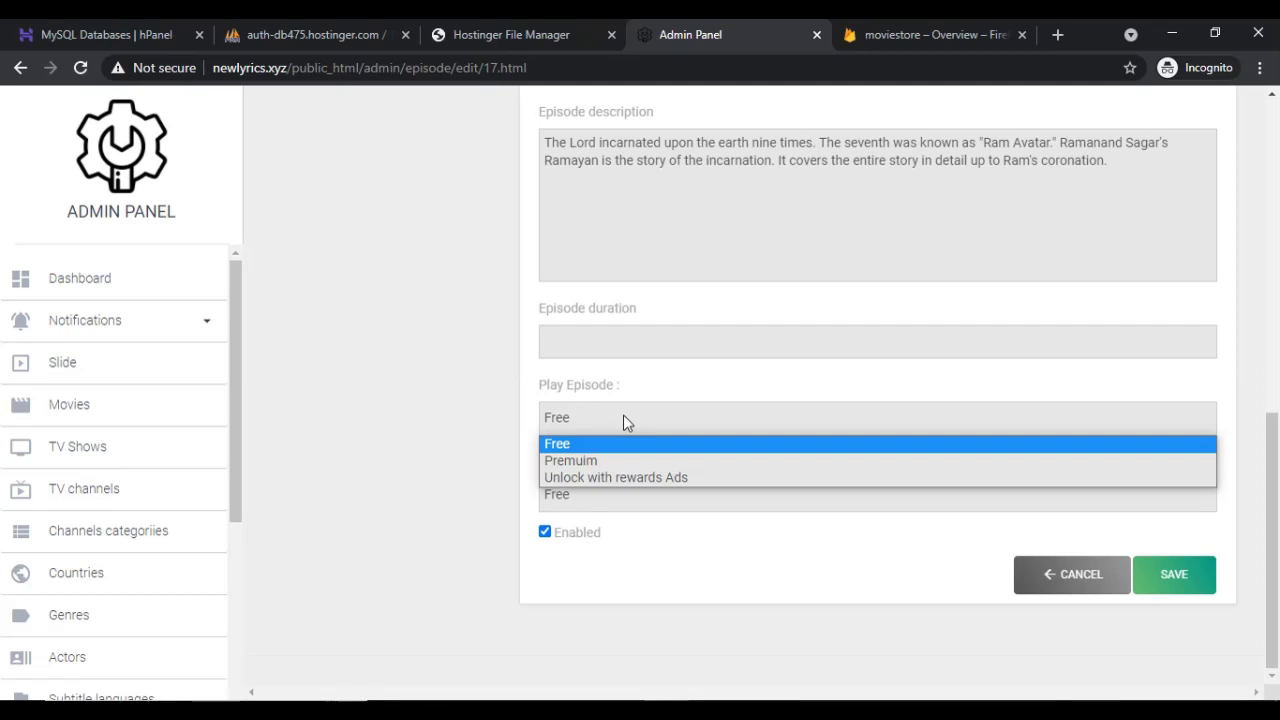
pyautogui.click(623, 417)
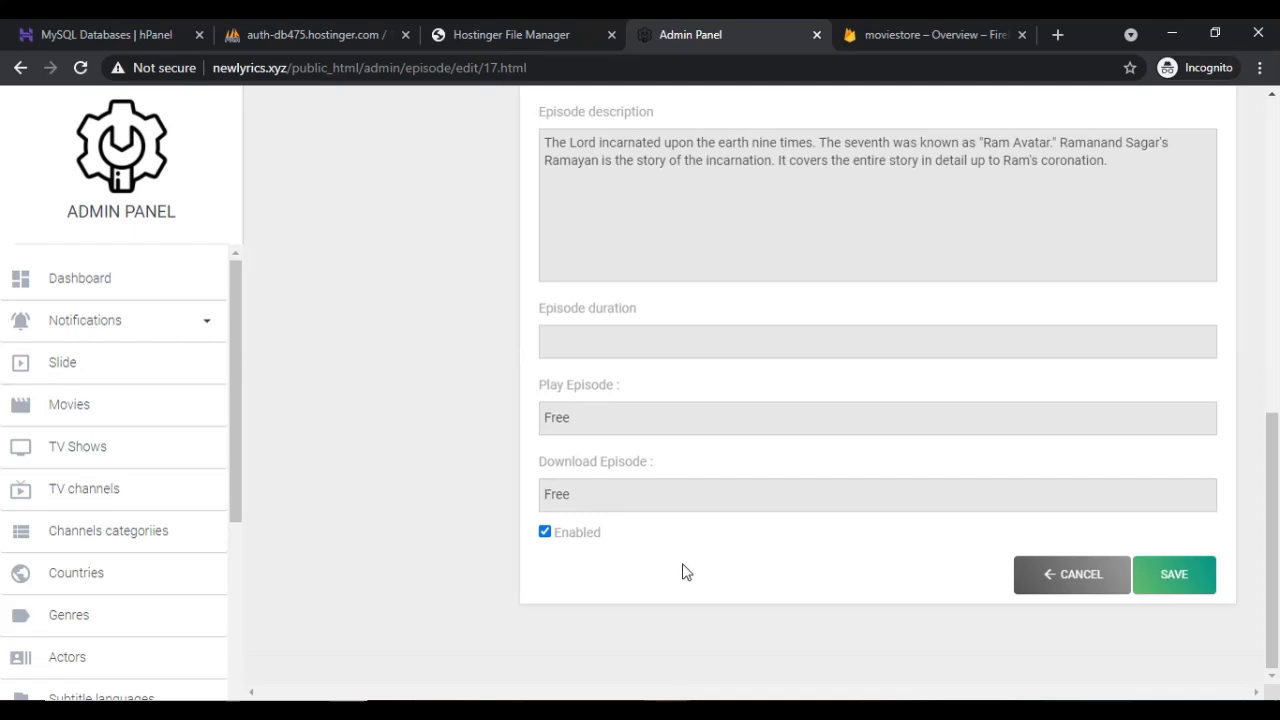
pyautogui.scroll(6, 680, 568)
pyautogui.scroll(2, 436, 318)
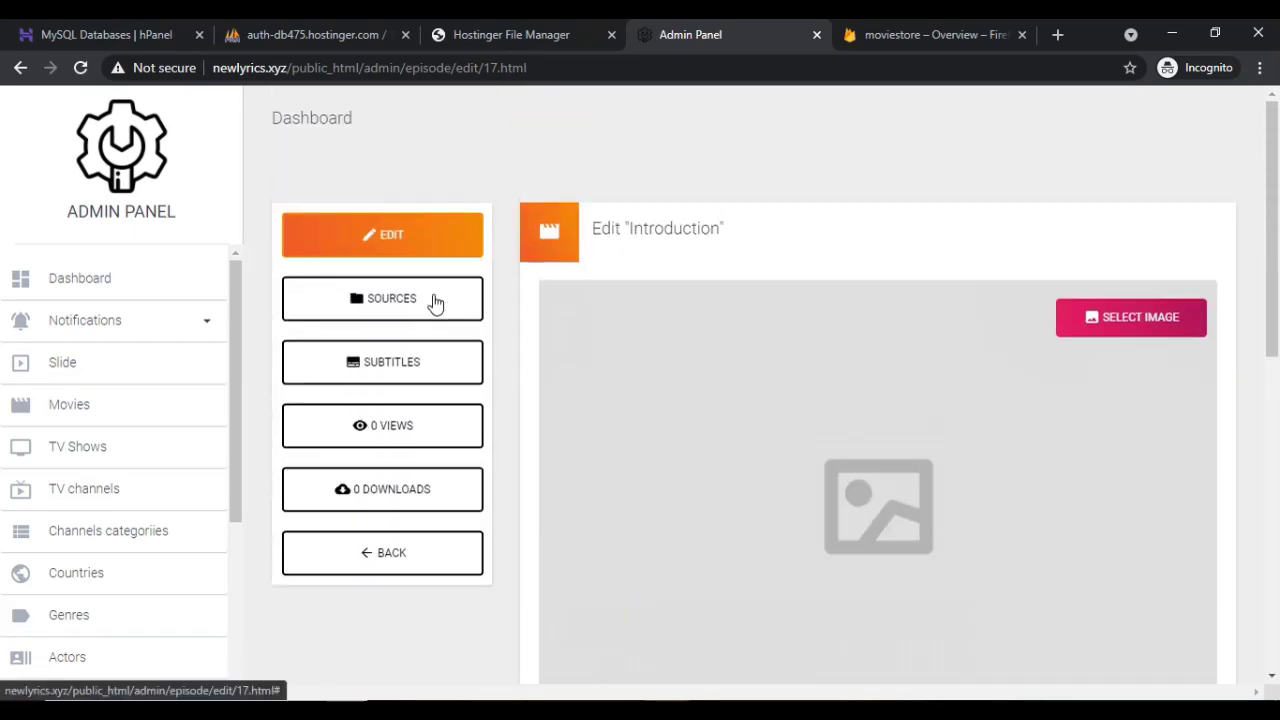
# - Start a new source for the Introduction episode and title it Ramayan
pyautogui.click(363, 305)
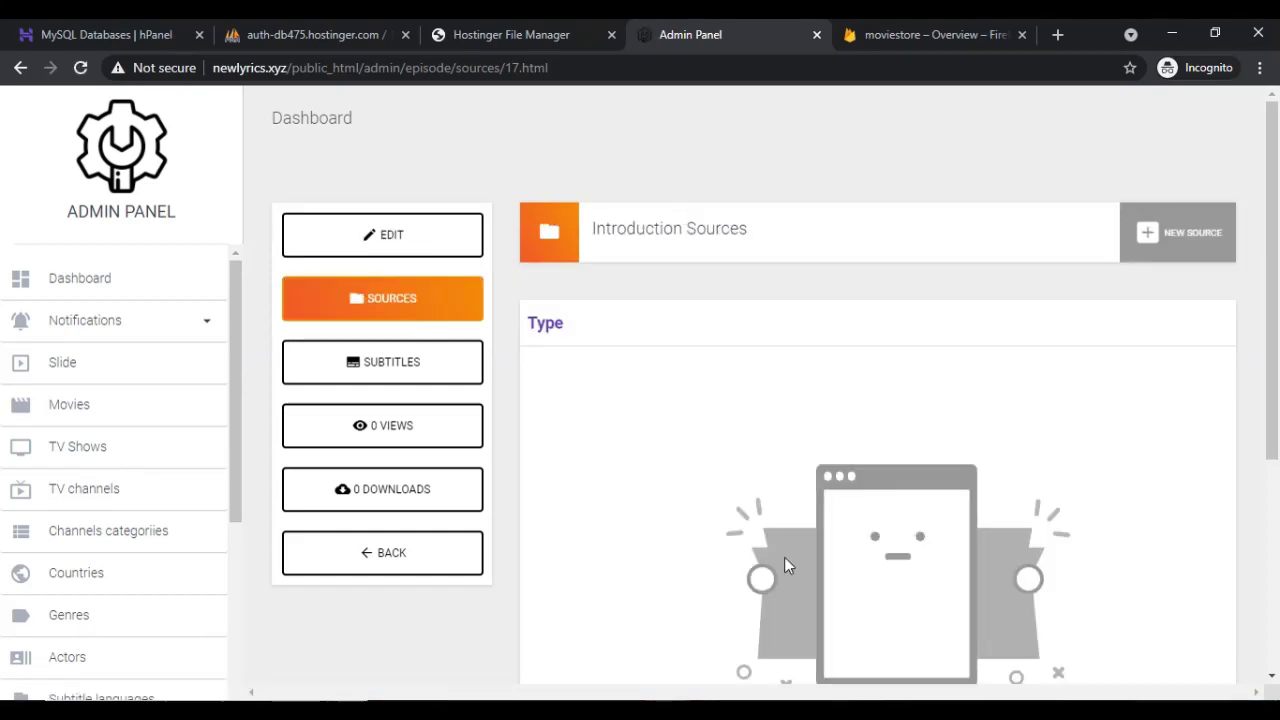
pyautogui.click(1176, 250)
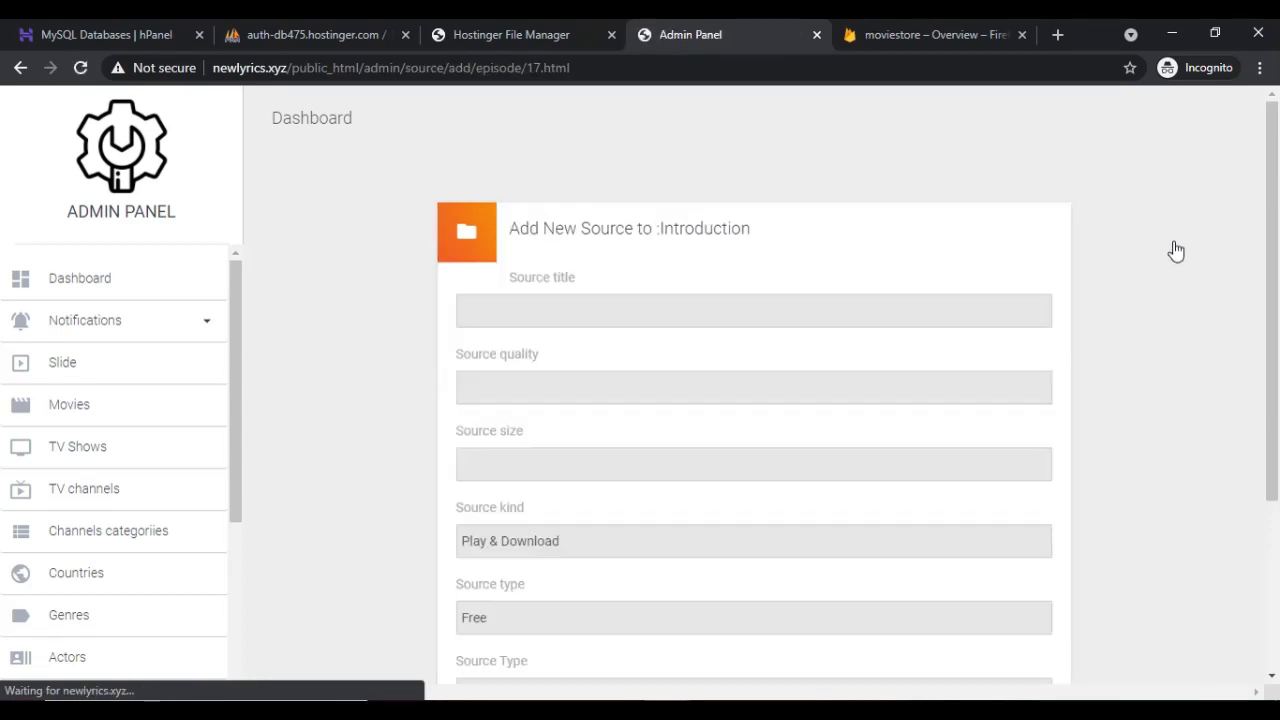
pyautogui.click(557, 310)
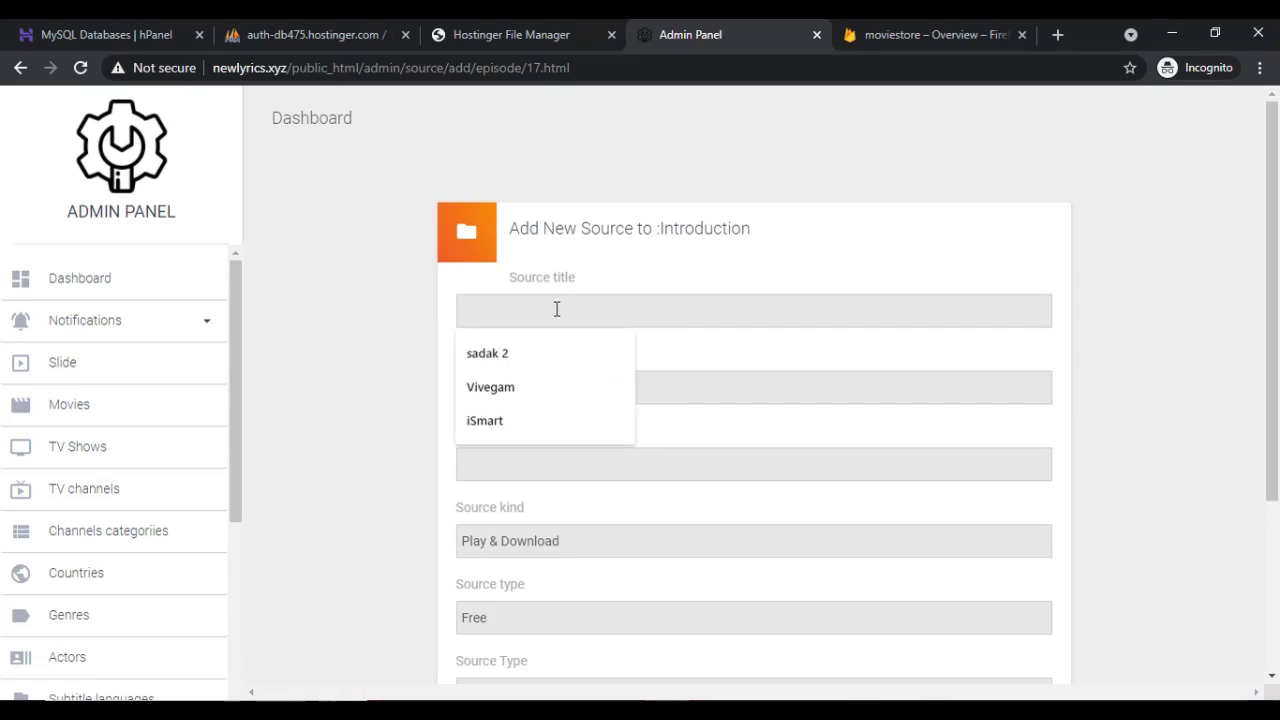
pyautogui.write('Raya')
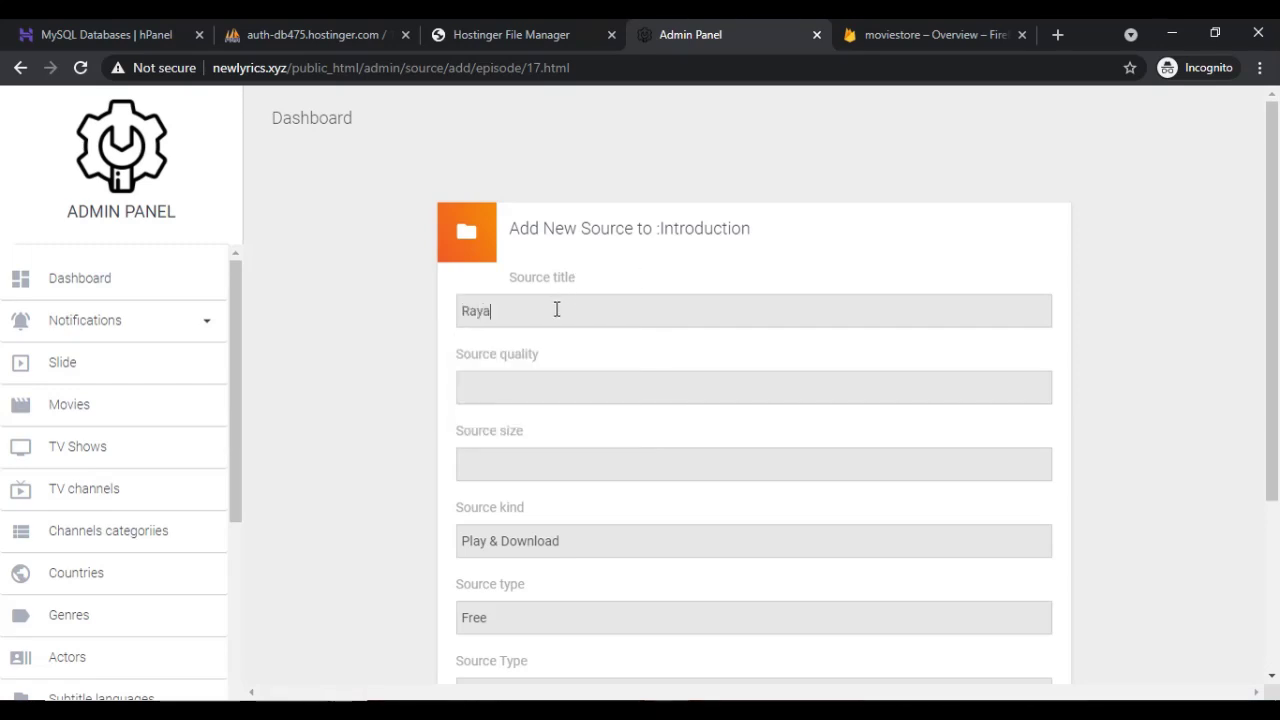
pyautogui.press('BackSpace')
pyautogui.press('BackSpace')
pyautogui.write('mayan')
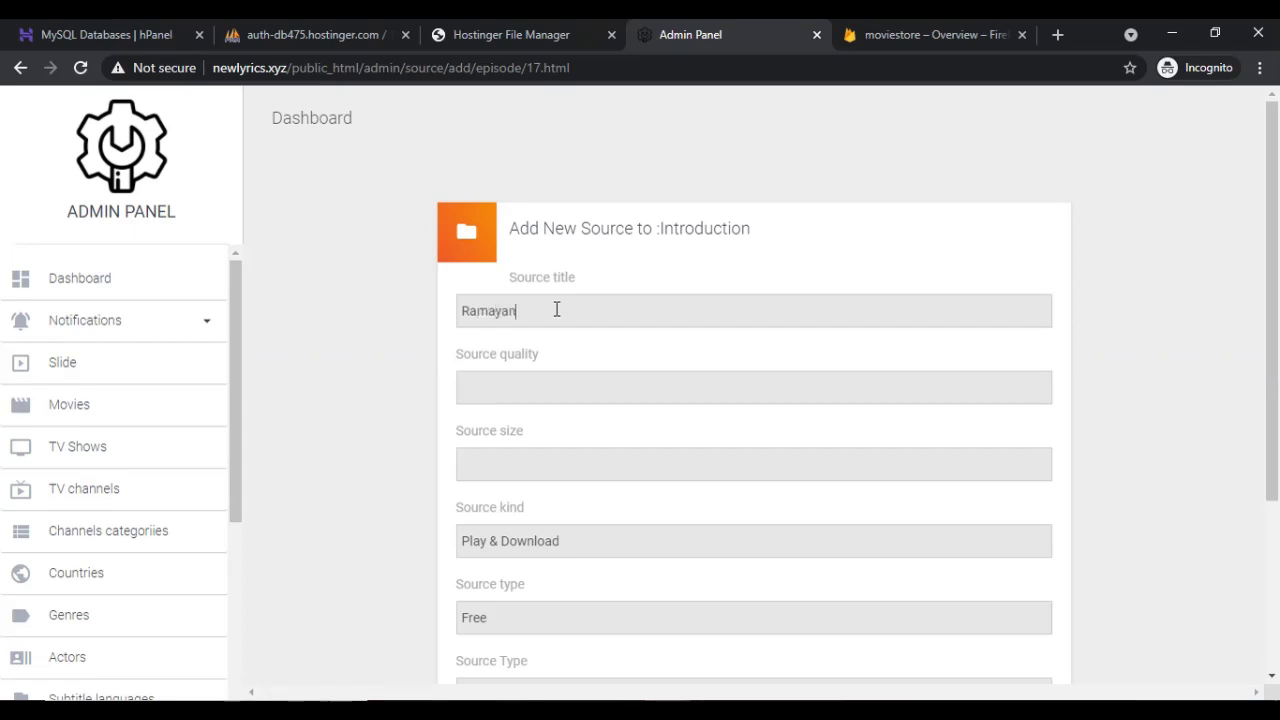
# - Set the new source's quality to 720p and its size to 180
pyautogui.click(509, 394)
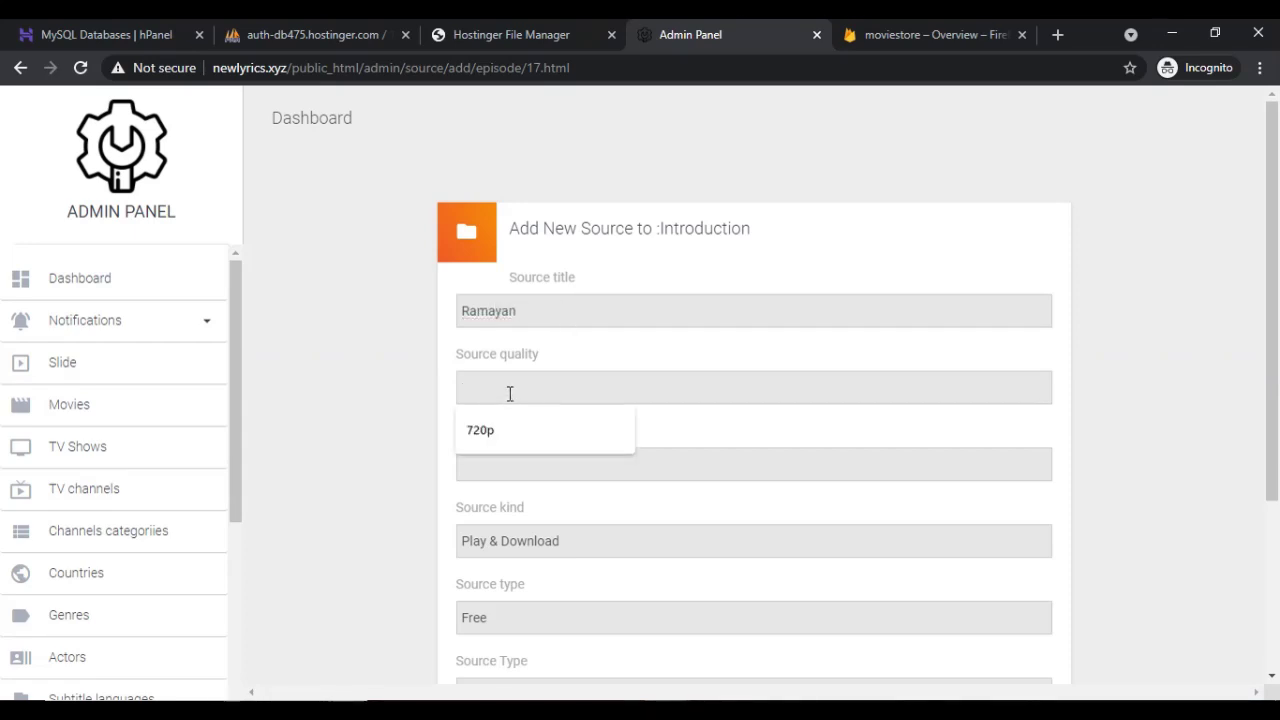
pyautogui.click(491, 430)
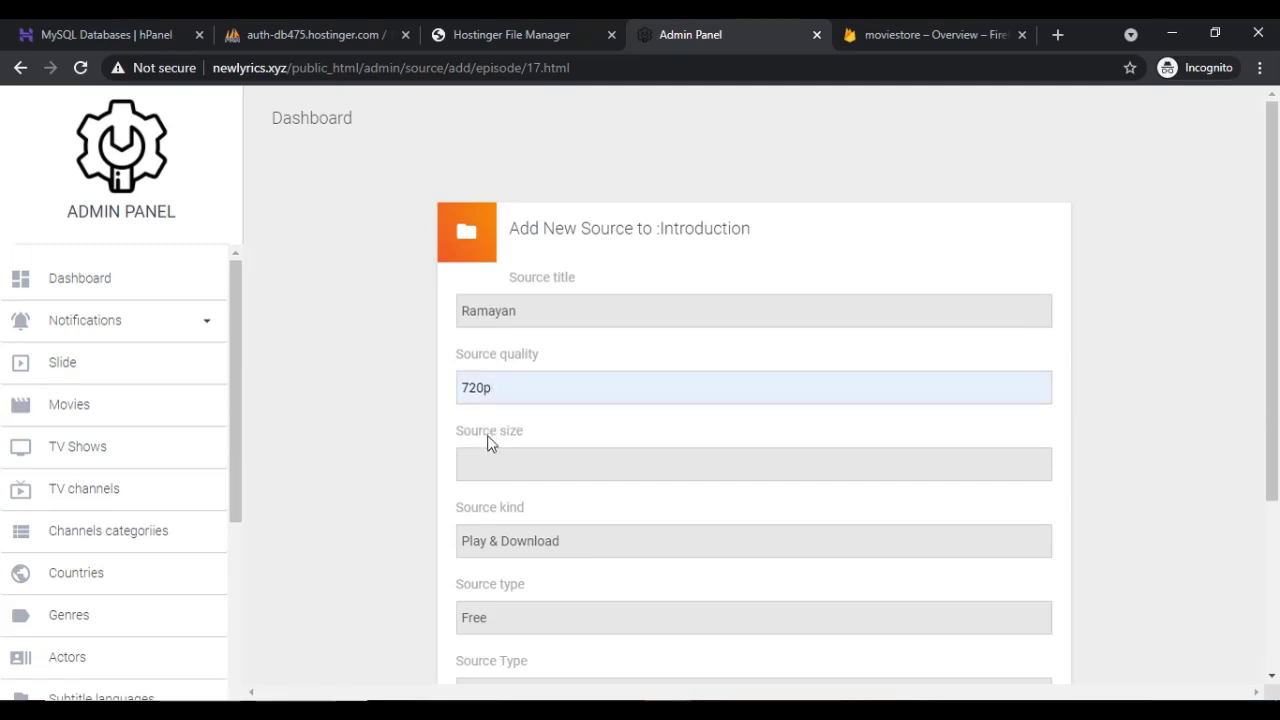
pyautogui.click(502, 470)
pyautogui.click(490, 508)
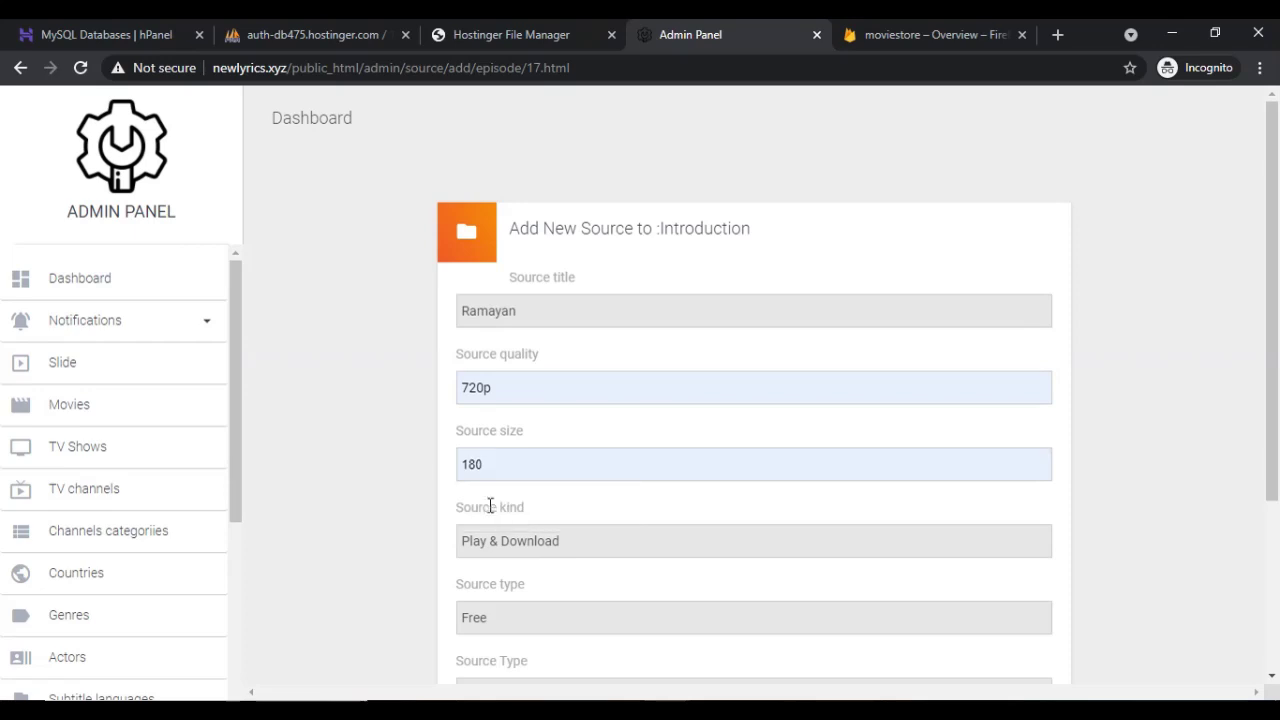
# - Keep the Introduction source's kind as Play & Download and its access as Free, and choose Youtube Url as the source type
pyautogui.scroll(-1, 620, 543)
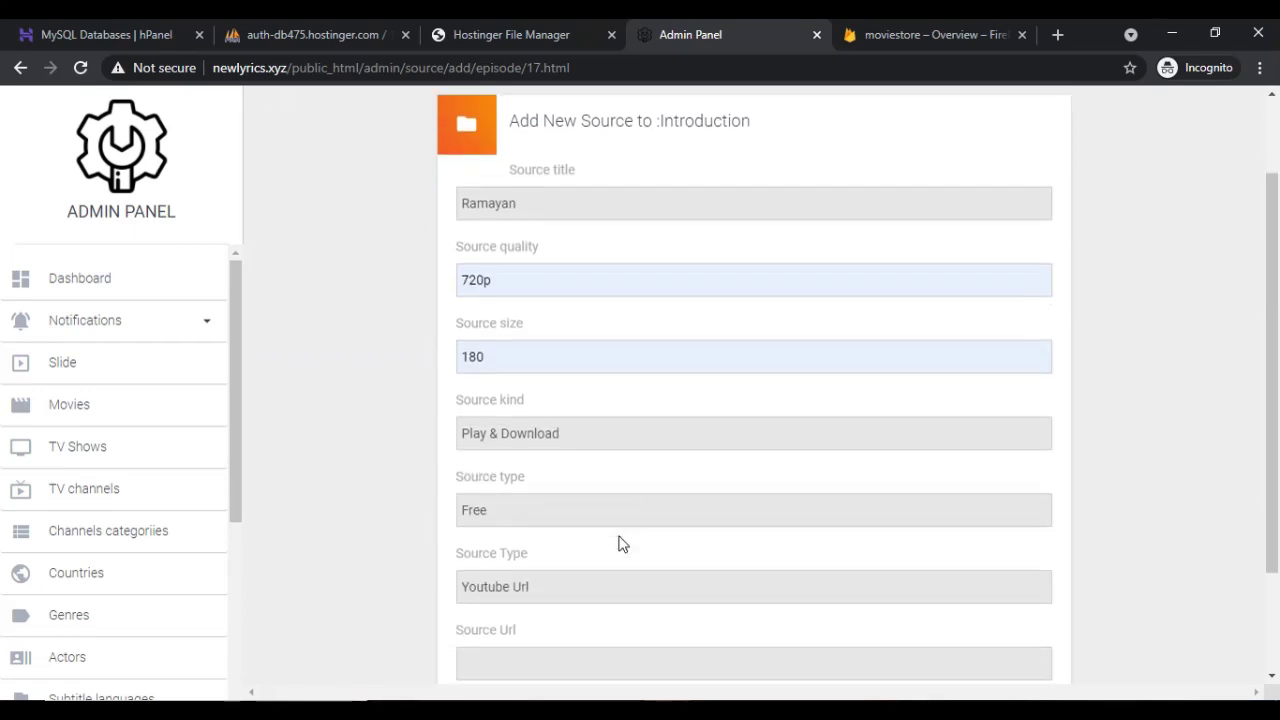
pyautogui.click(541, 420)
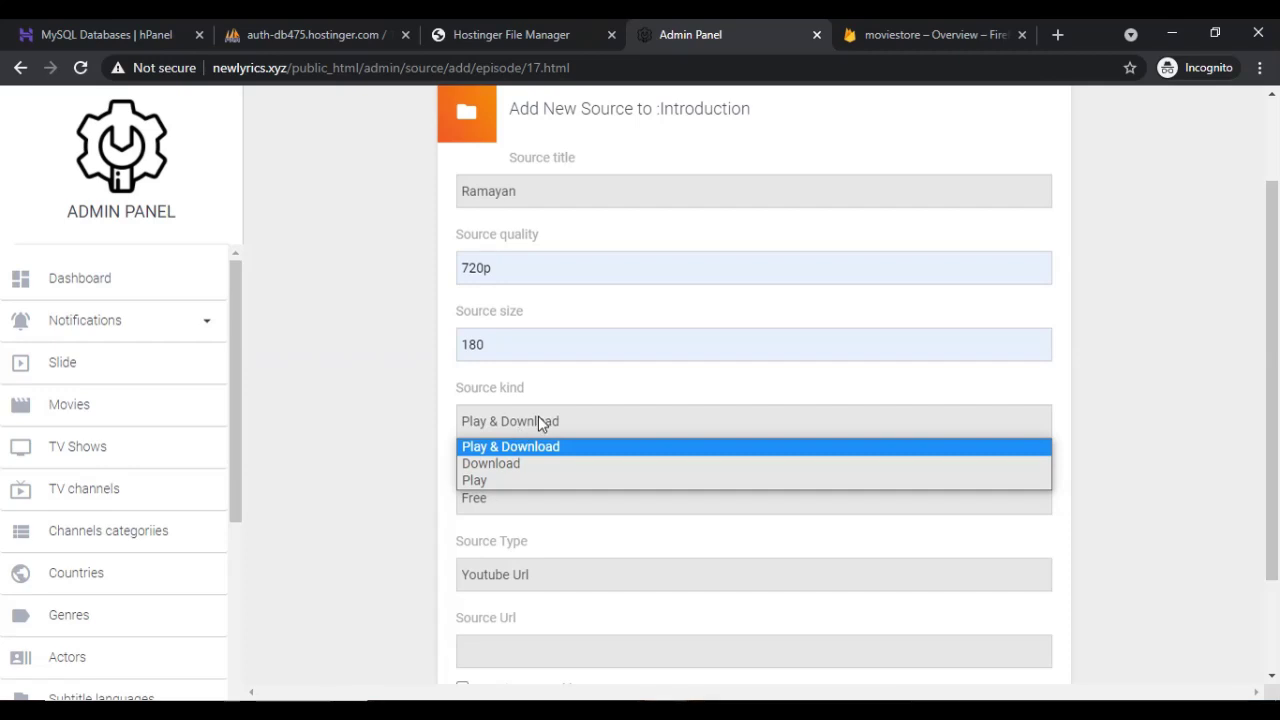
pyautogui.click(538, 421)
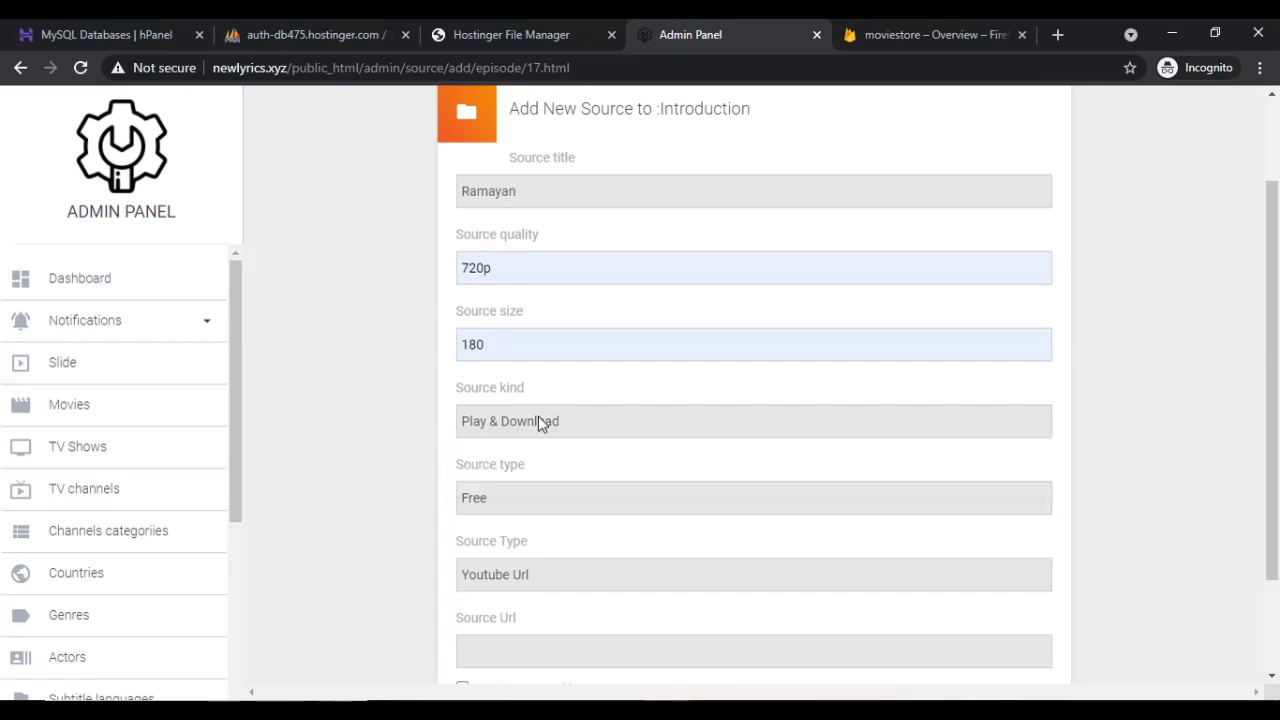
pyautogui.click(552, 498)
pyautogui.click(552, 499)
pyautogui.scroll(-2, 603, 558)
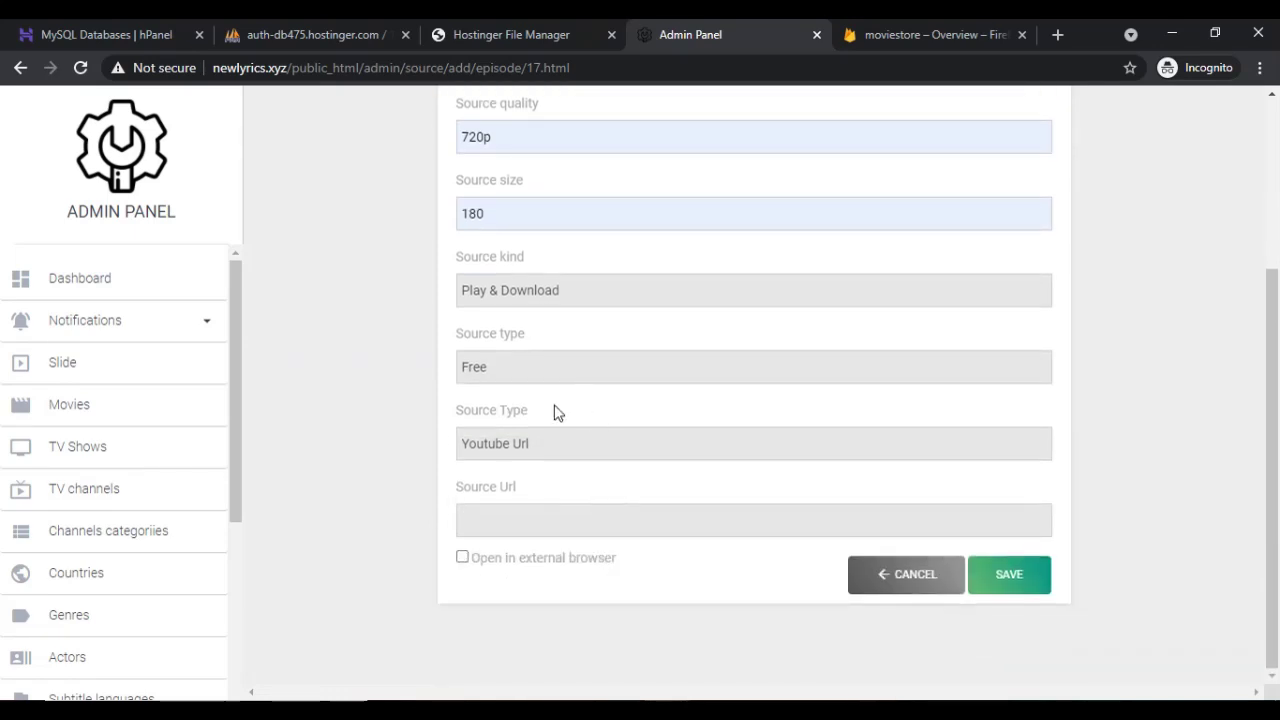
pyautogui.click(549, 444)
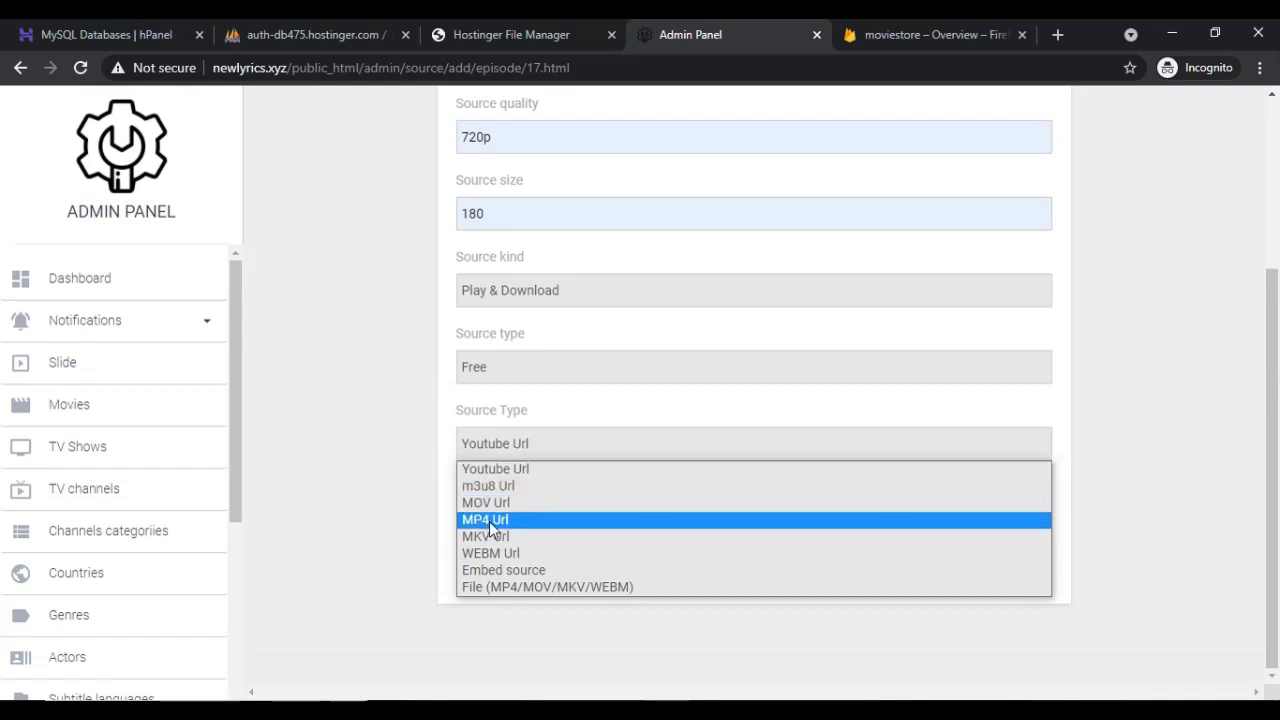
pyautogui.click(502, 470)
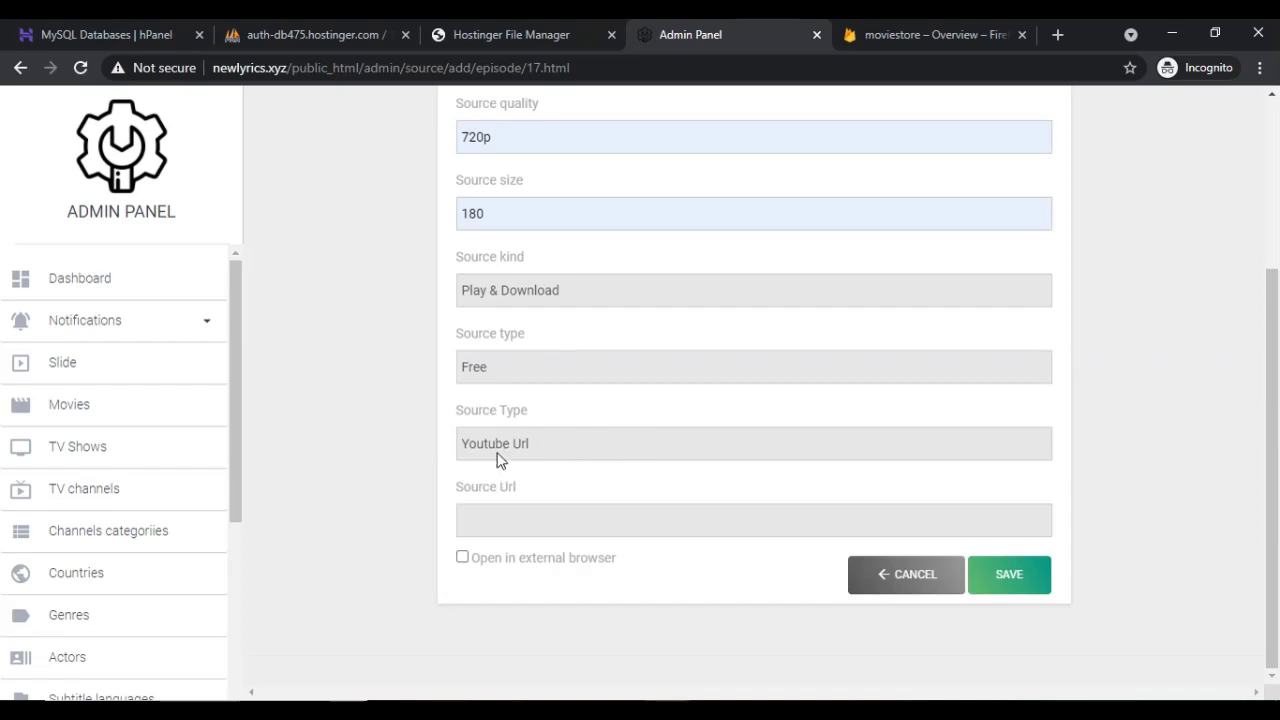
pyautogui.click(516, 516)
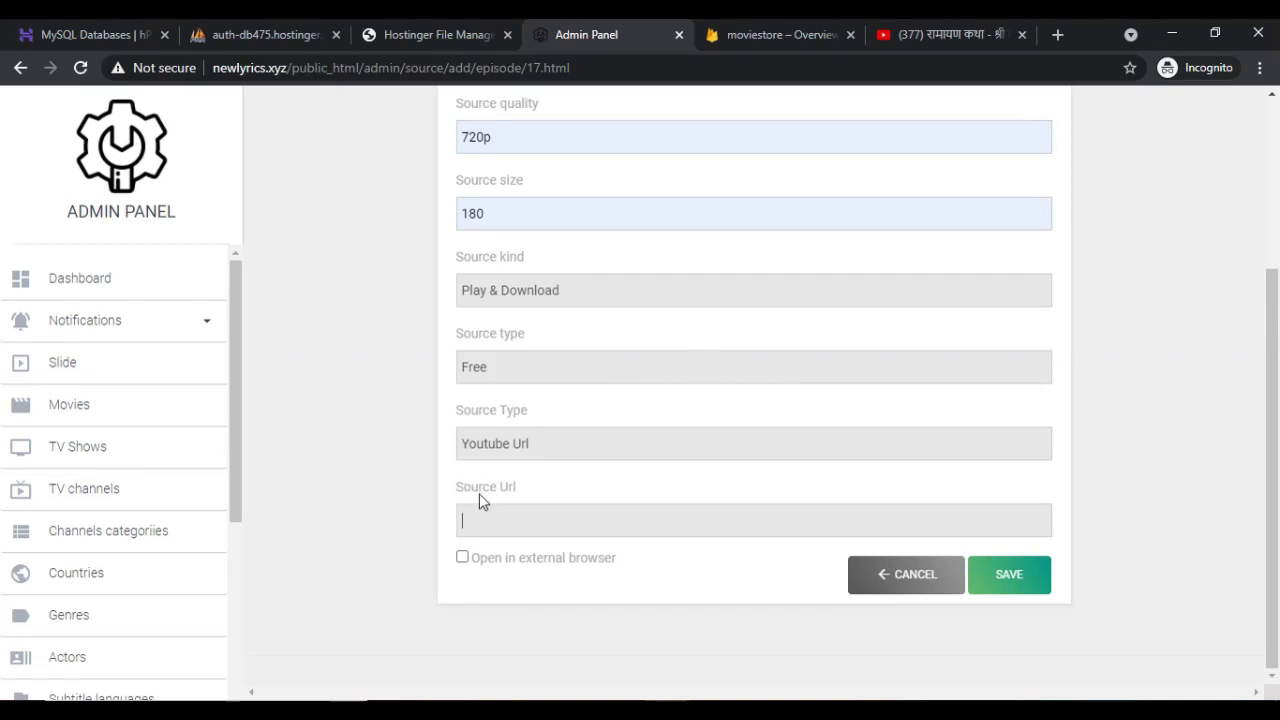
pyautogui.click(497, 523)
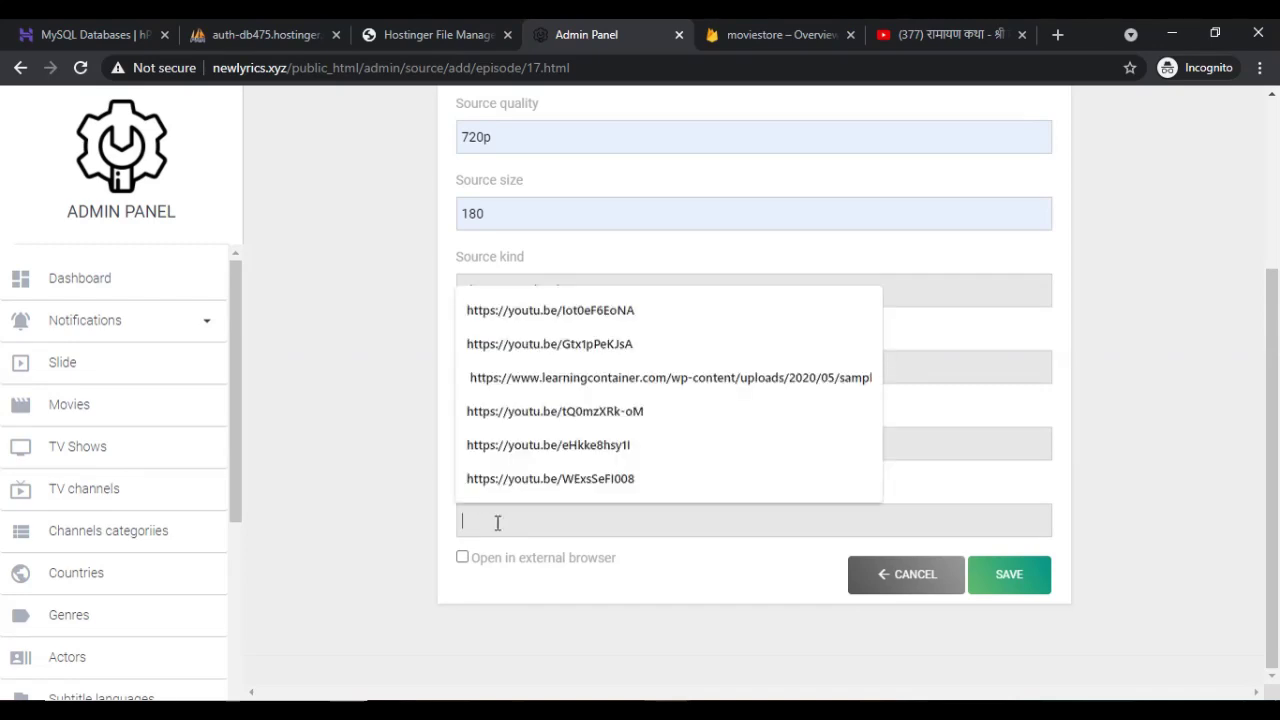
pyautogui.write('https://youtu.be/wuFMKEO_pPg')
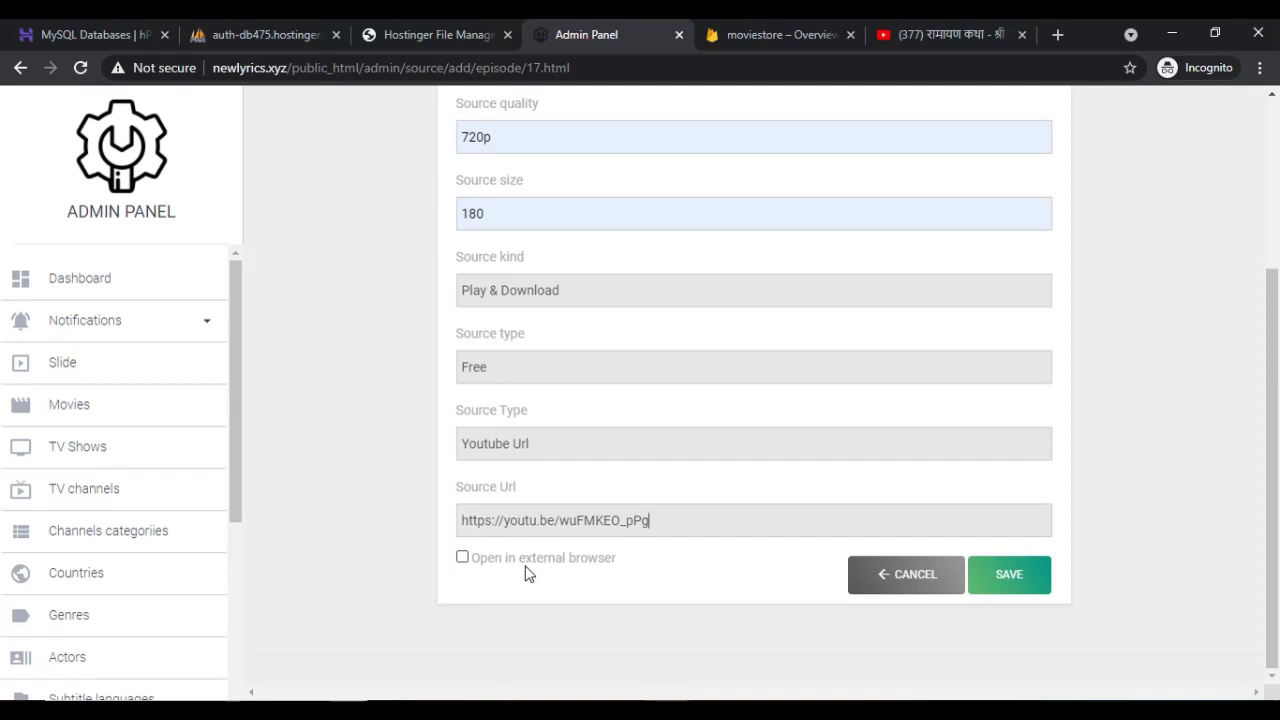
pyautogui.click(1017, 585)
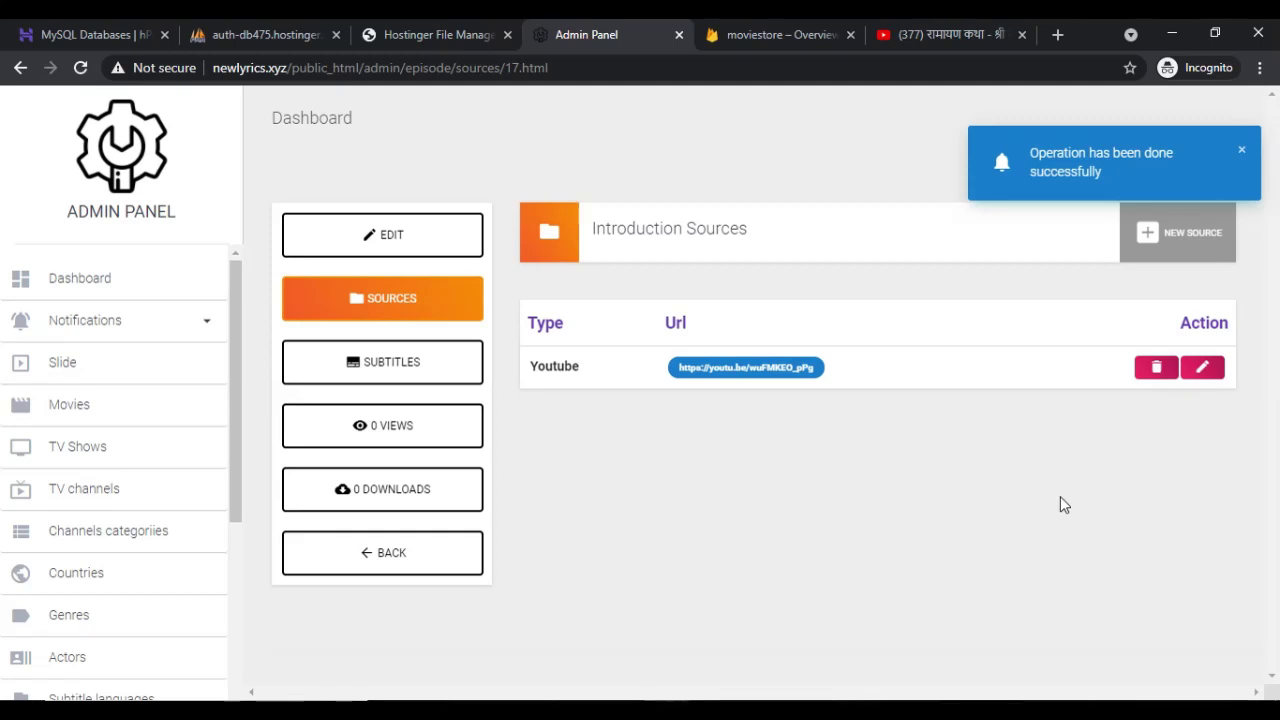
# - Start a movie import and search by title for WAR
pyautogui.moveTo(667, 712)
pyautogui.click(54, 418)
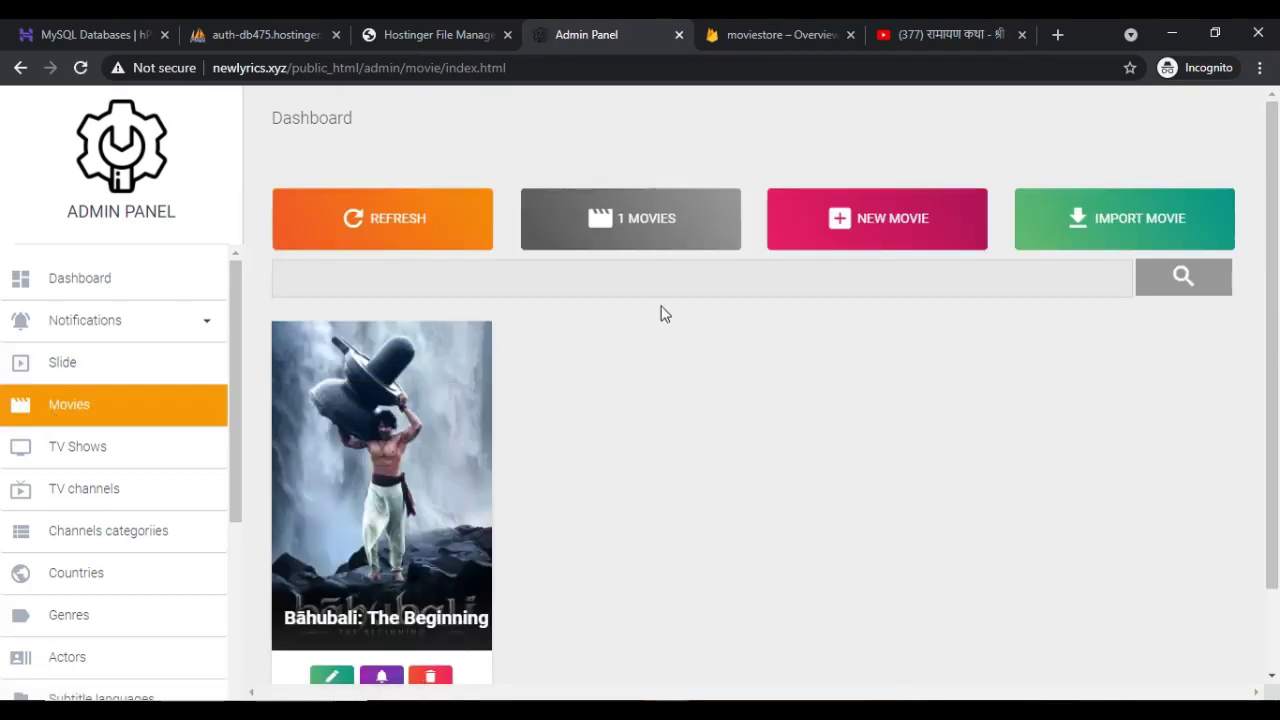
pyautogui.click(1075, 229)
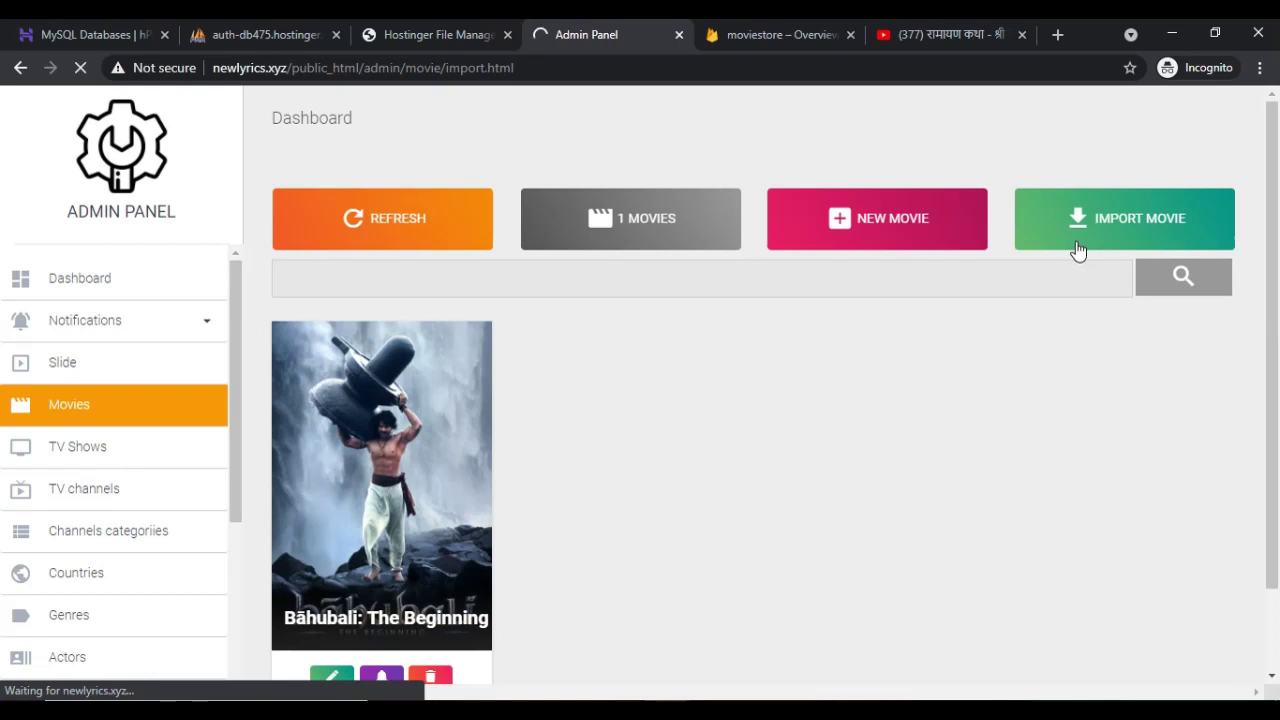
pyautogui.click(648, 305)
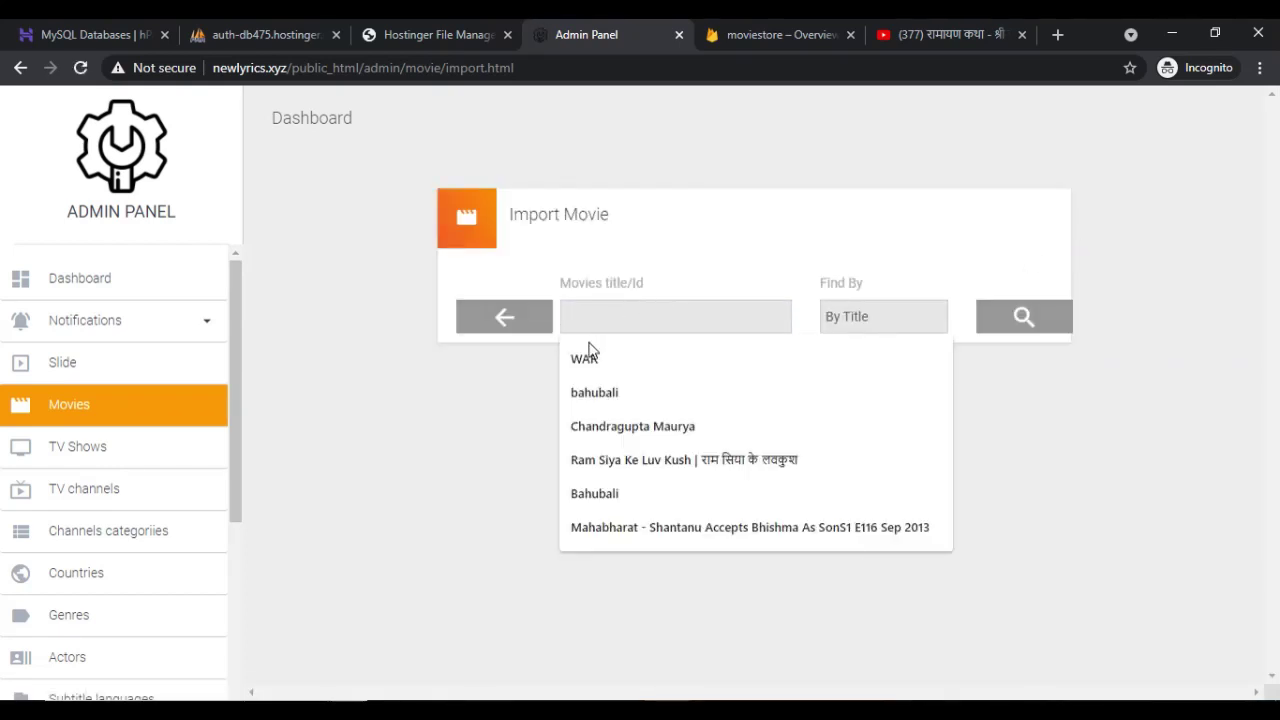
pyautogui.click(588, 352)
pyautogui.click(1040, 328)
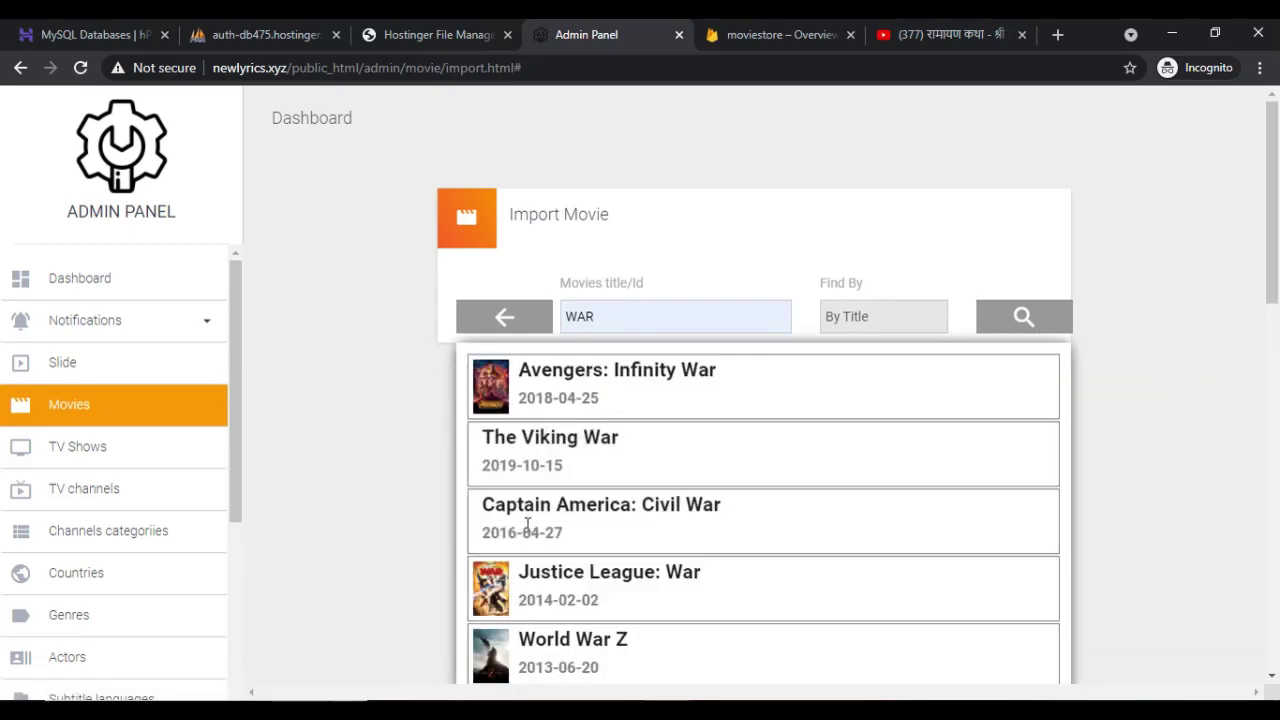
# - Choose the 2019 movie War from the search results and import its details and keywords
pyautogui.scroll(-7, 597, 591)
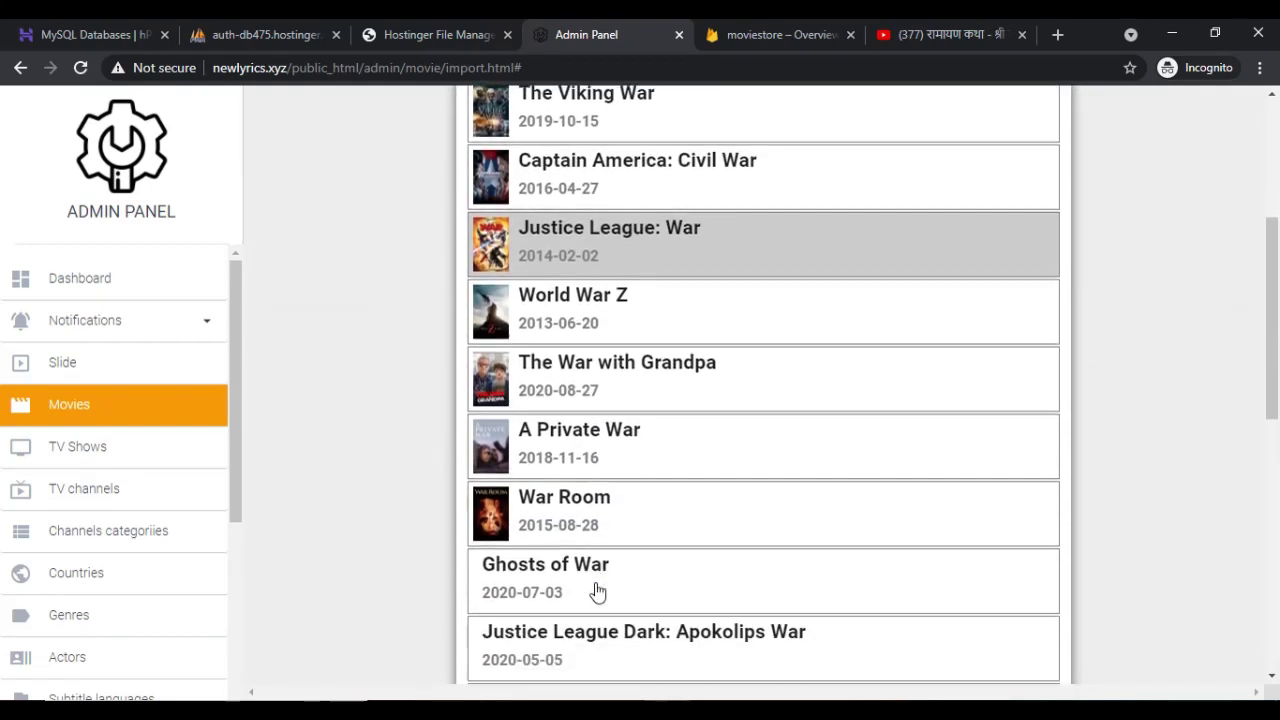
pyautogui.click(585, 521)
pyautogui.click(1014, 597)
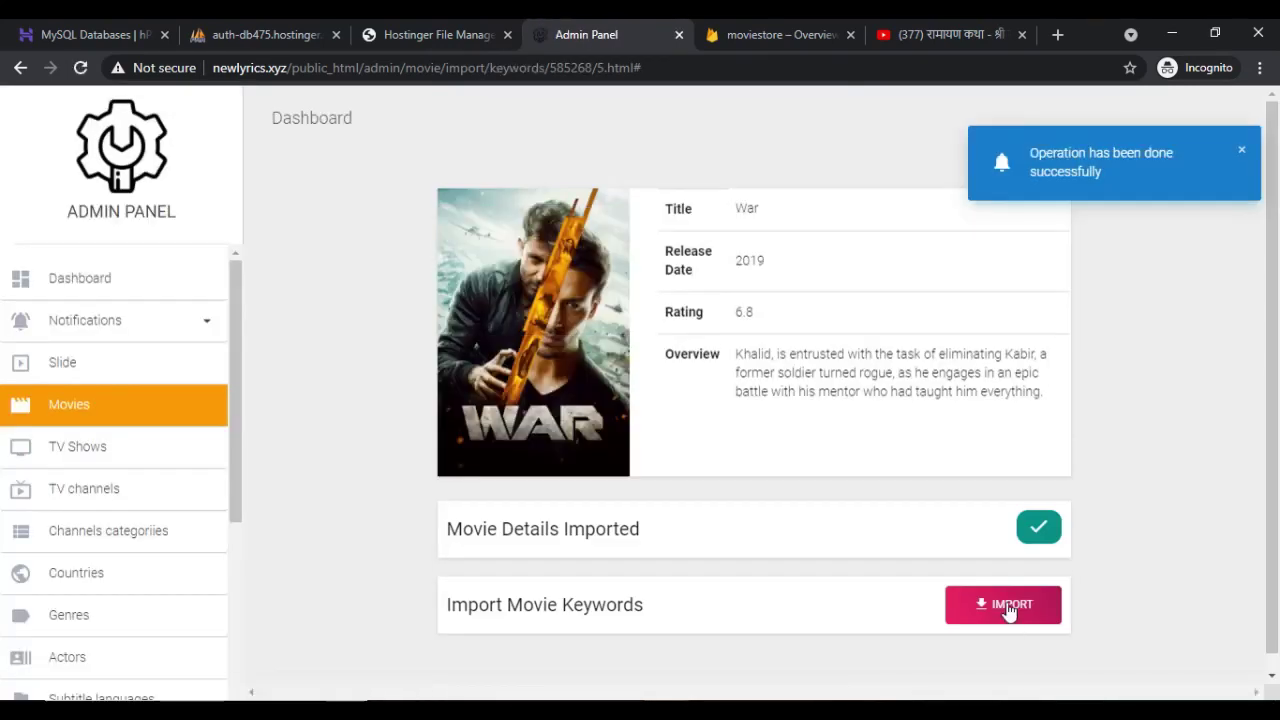
pyautogui.click(1010, 610)
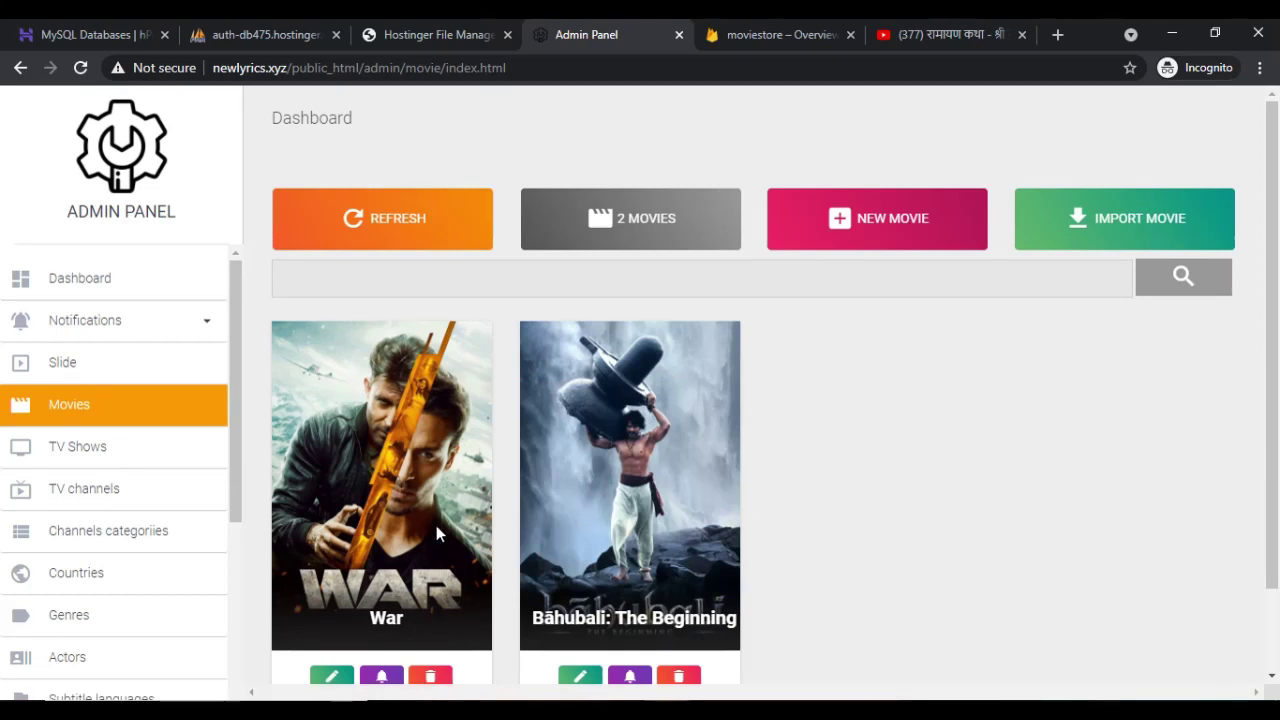
# - Open the War movie for editing and examine its poster, cover image, title, description and year
pyautogui.scroll(-1, 436, 535)
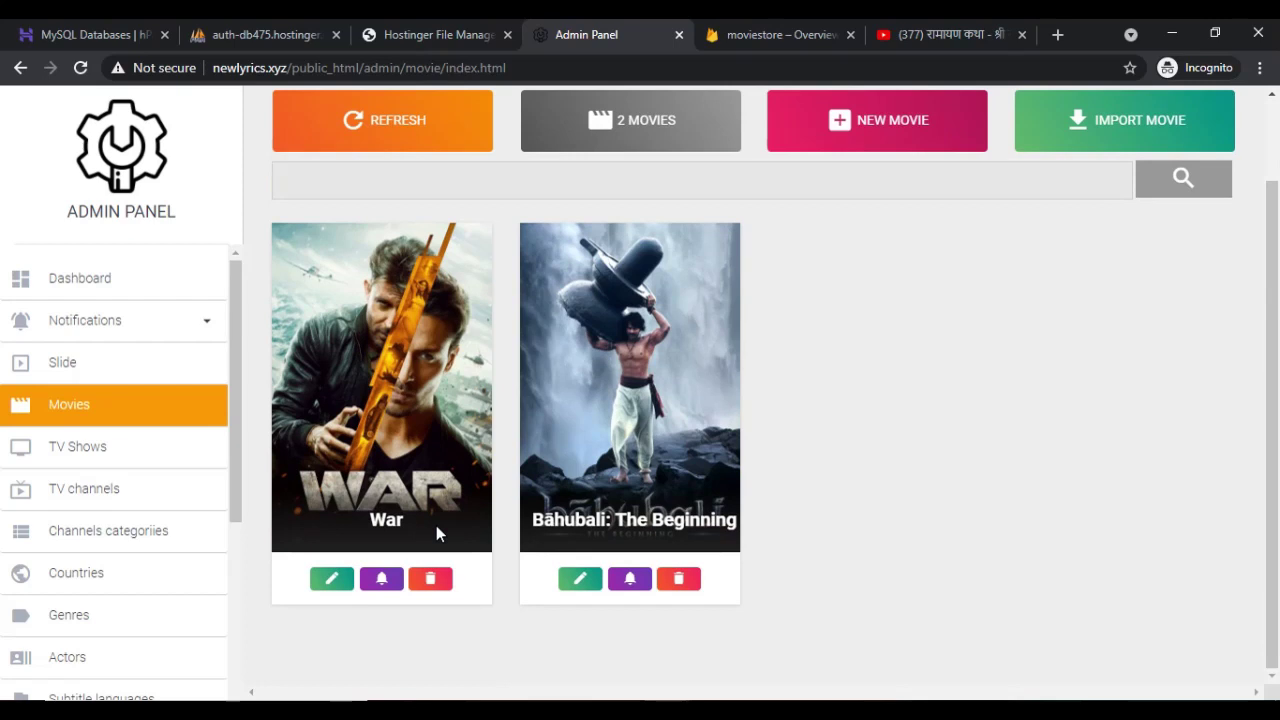
pyautogui.click(337, 584)
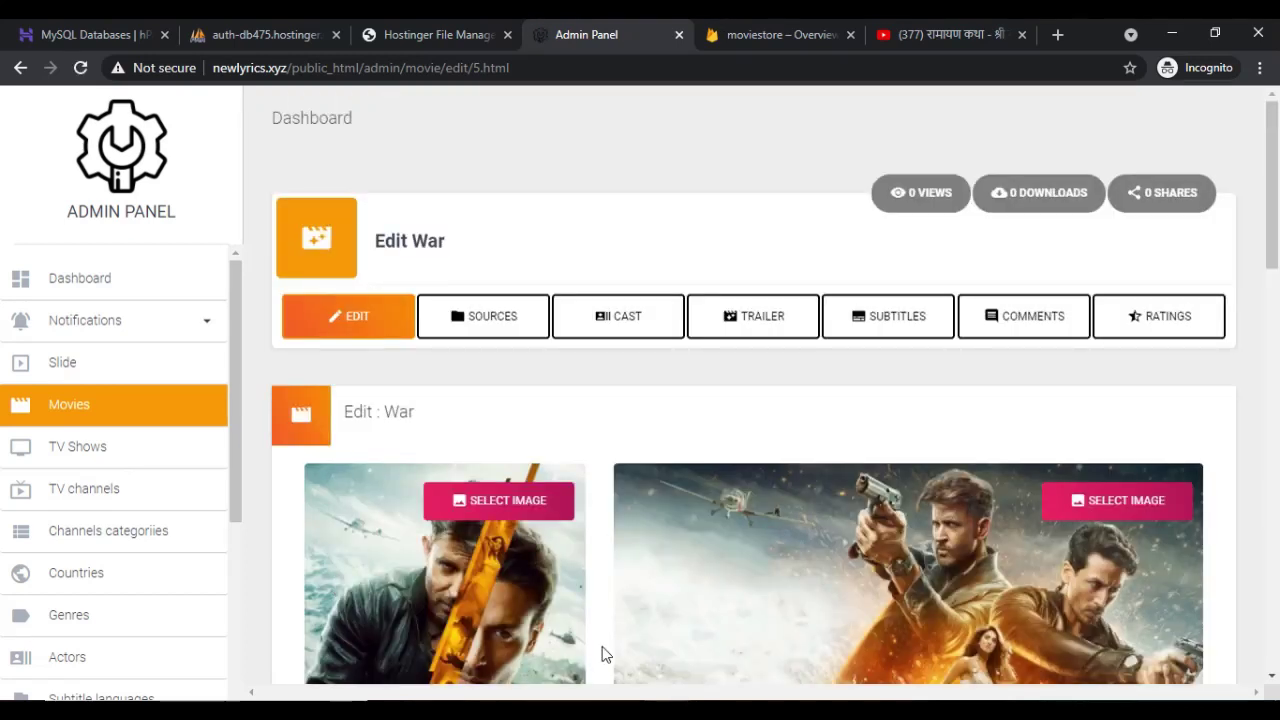
pyautogui.scroll(-2, 602, 654)
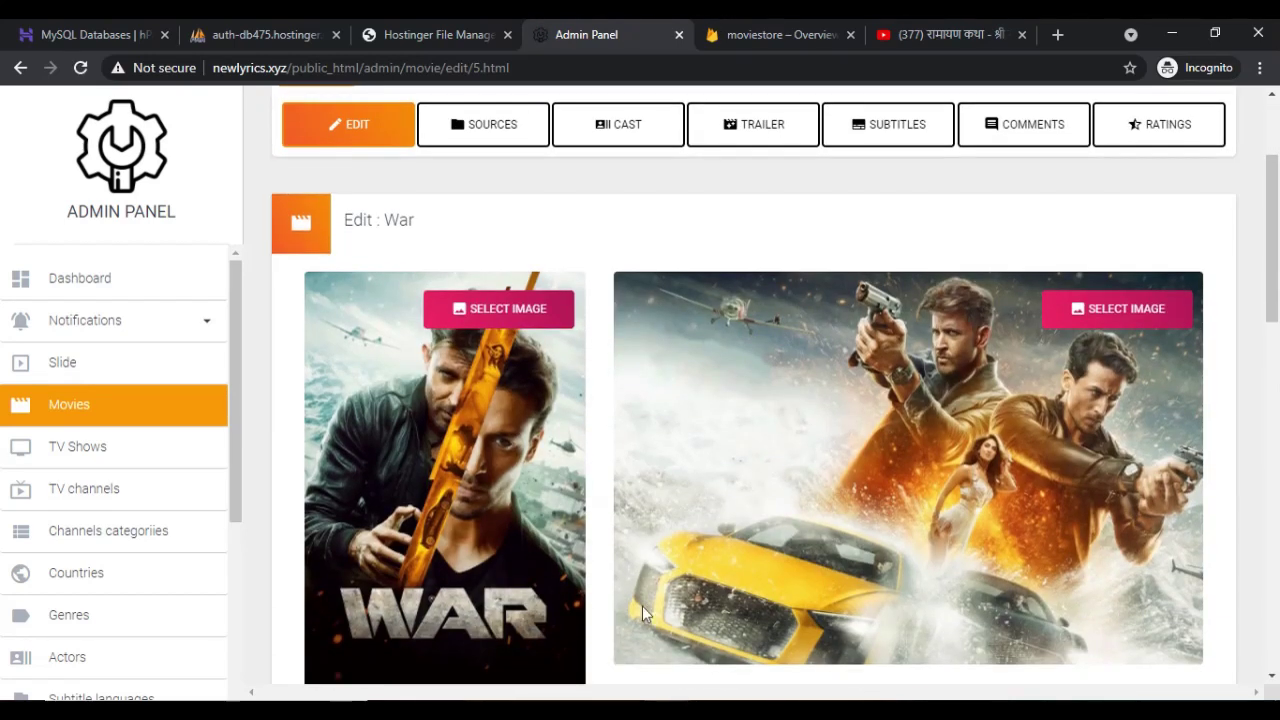
pyautogui.scroll(-6, 694, 561)
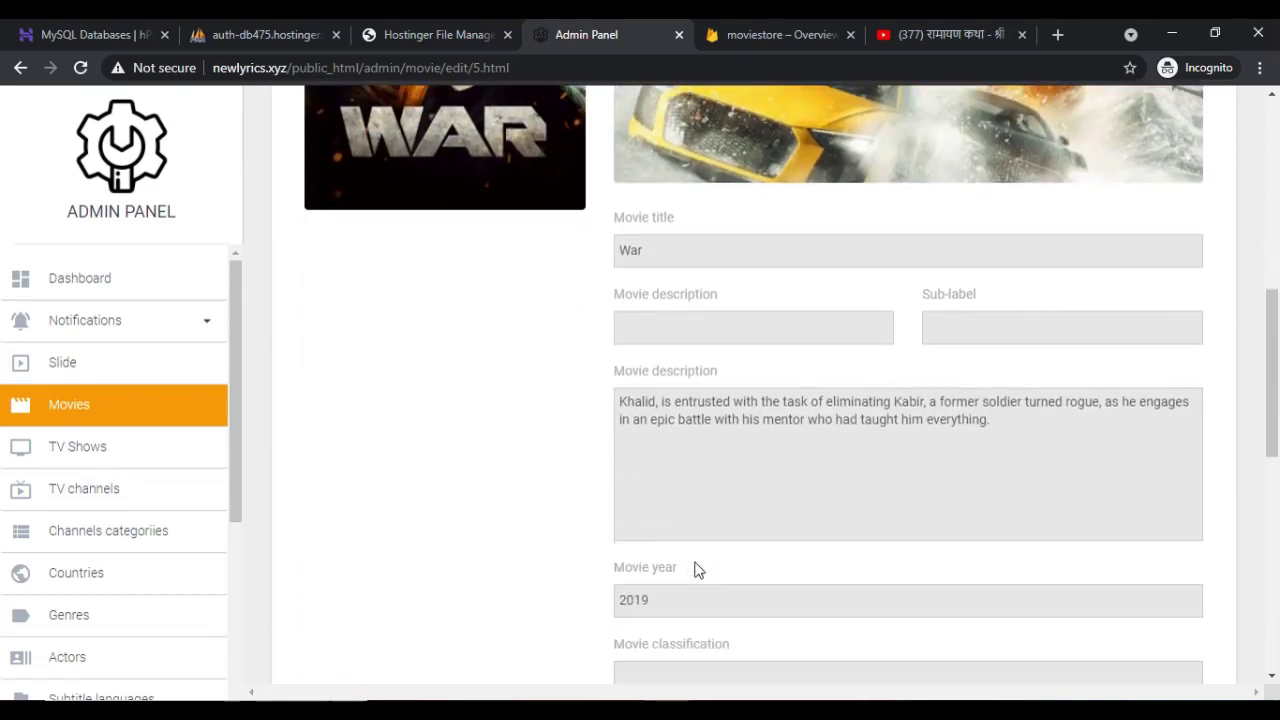
pyautogui.scroll(-2, 694, 566)
pyautogui.scroll(9, 694, 561)
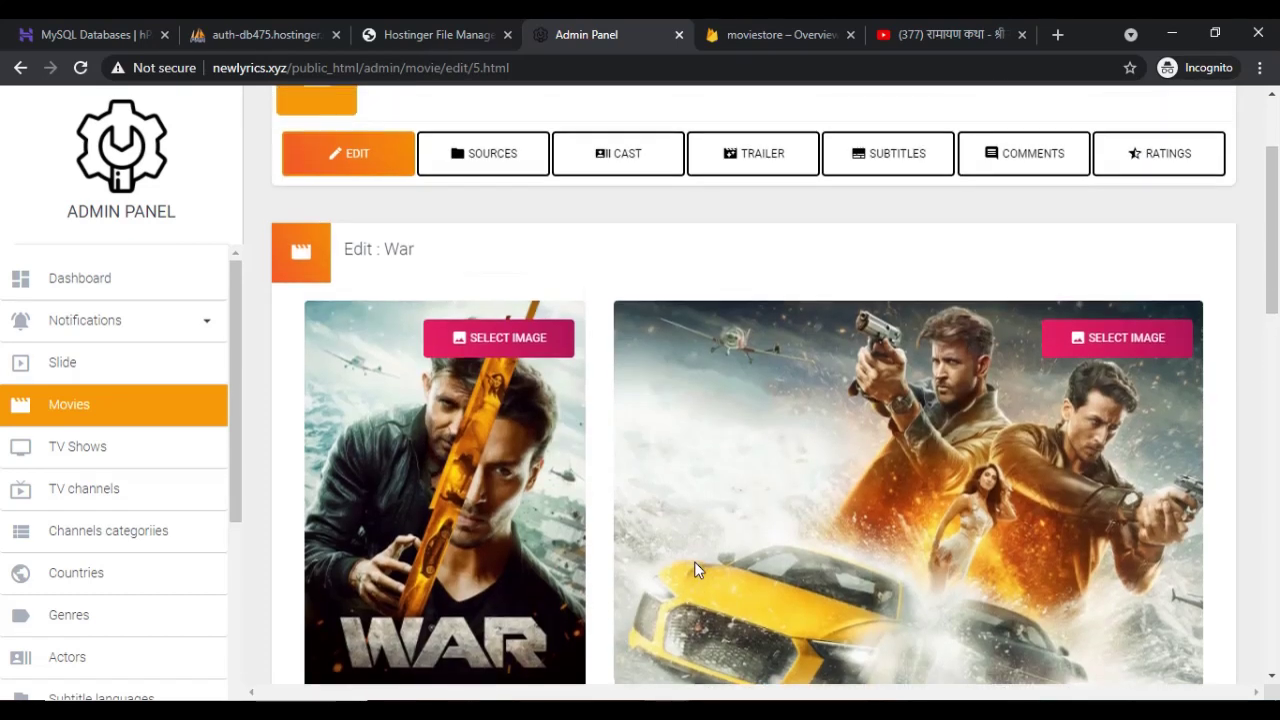
# - Open the War movie's sources and start a new source titled war
pyautogui.click(481, 248)
pyautogui.click(477, 234)
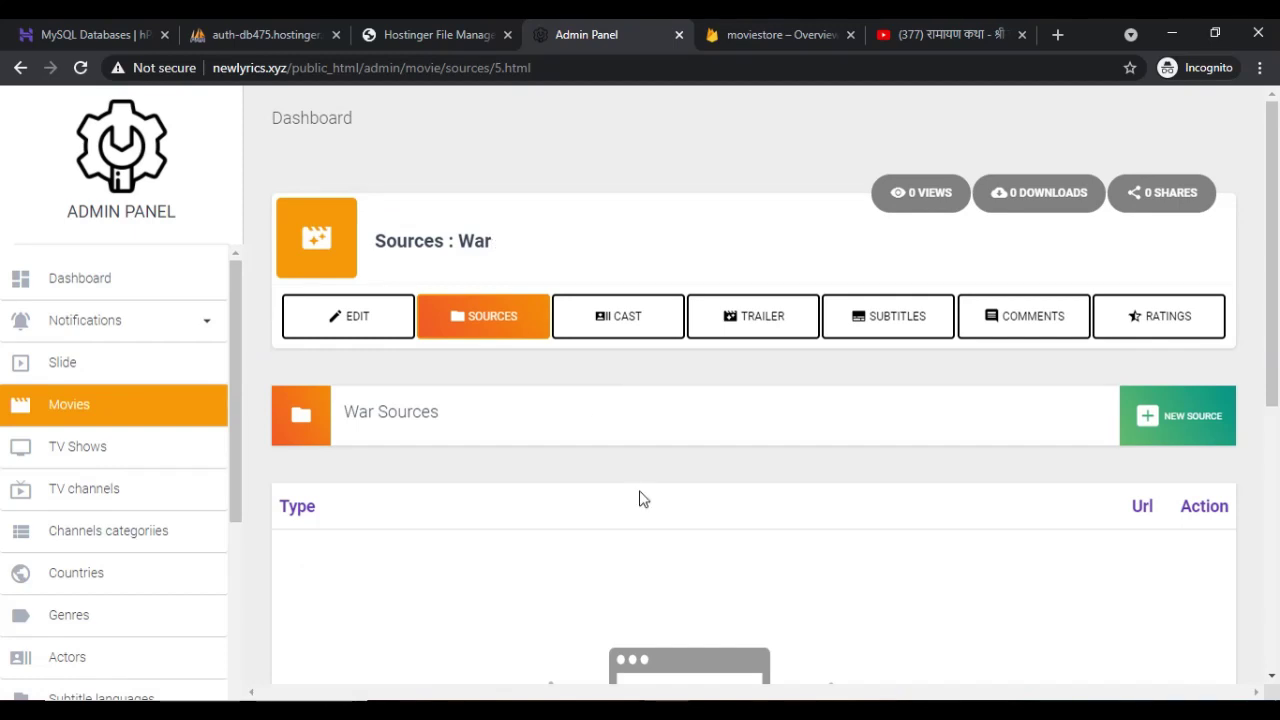
pyautogui.scroll(-5, 643, 499)
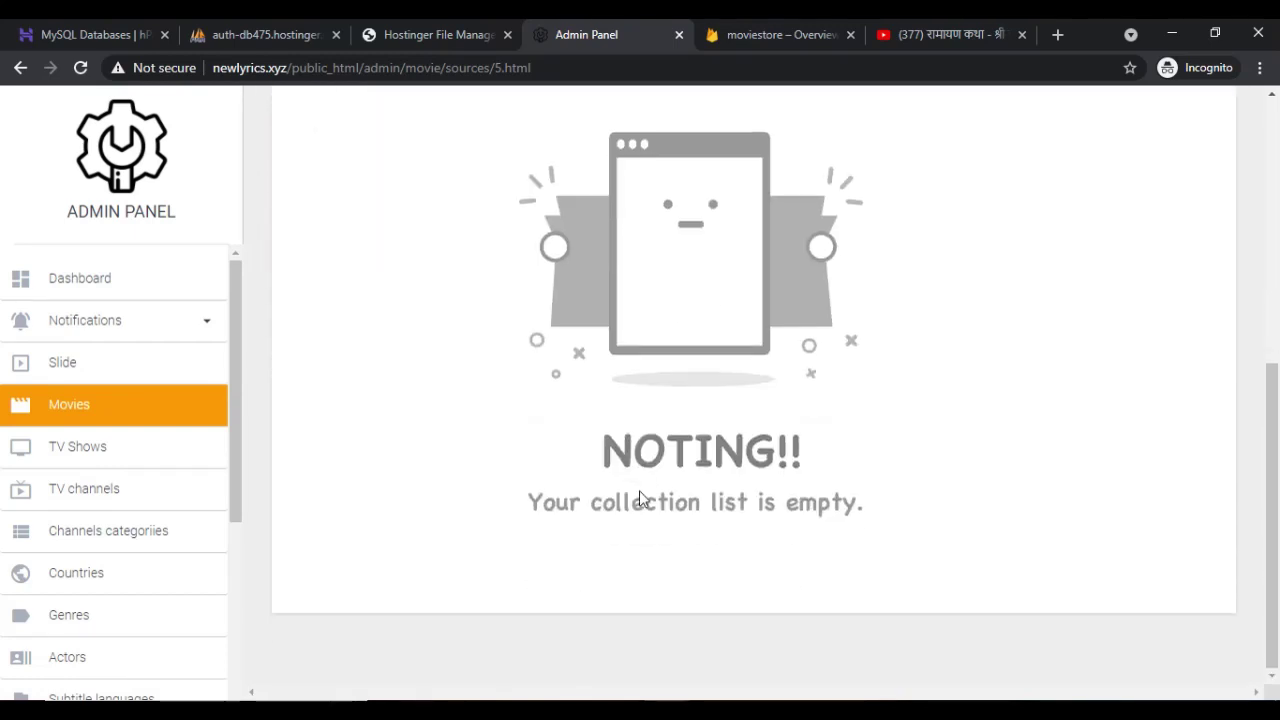
pyautogui.scroll(5, 639, 492)
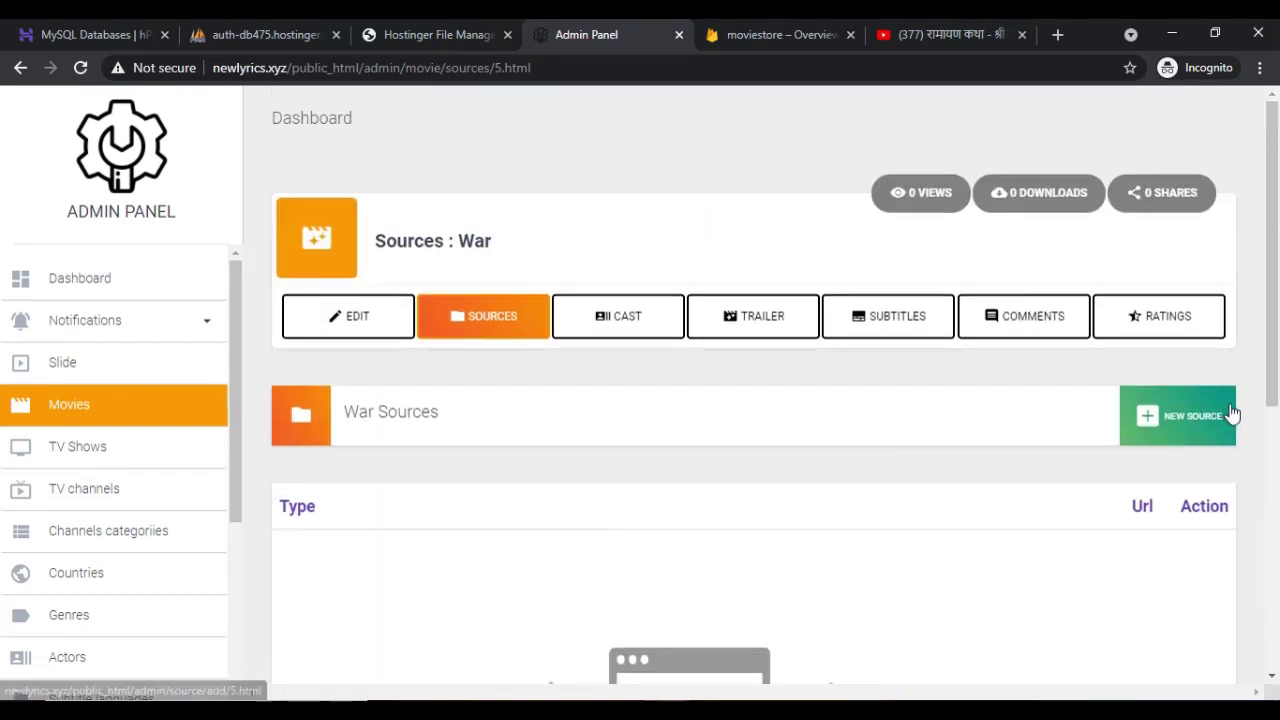
pyautogui.click(1180, 421)
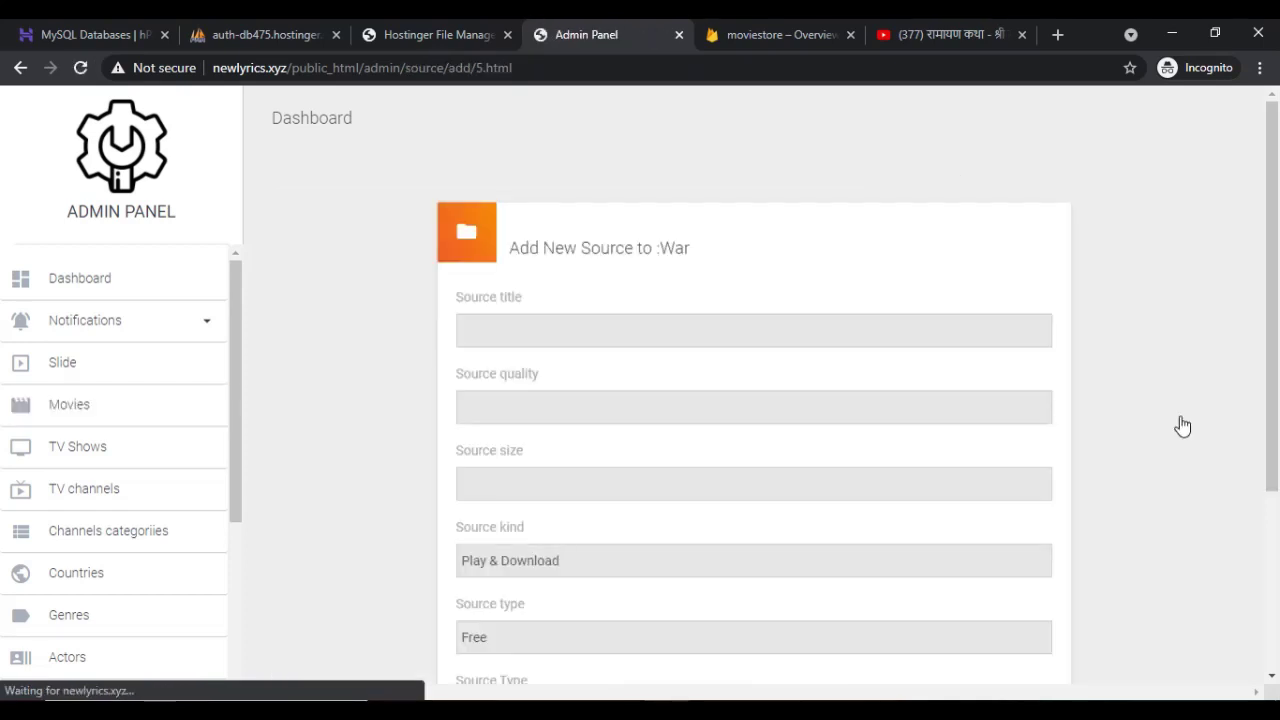
pyautogui.click(617, 334)
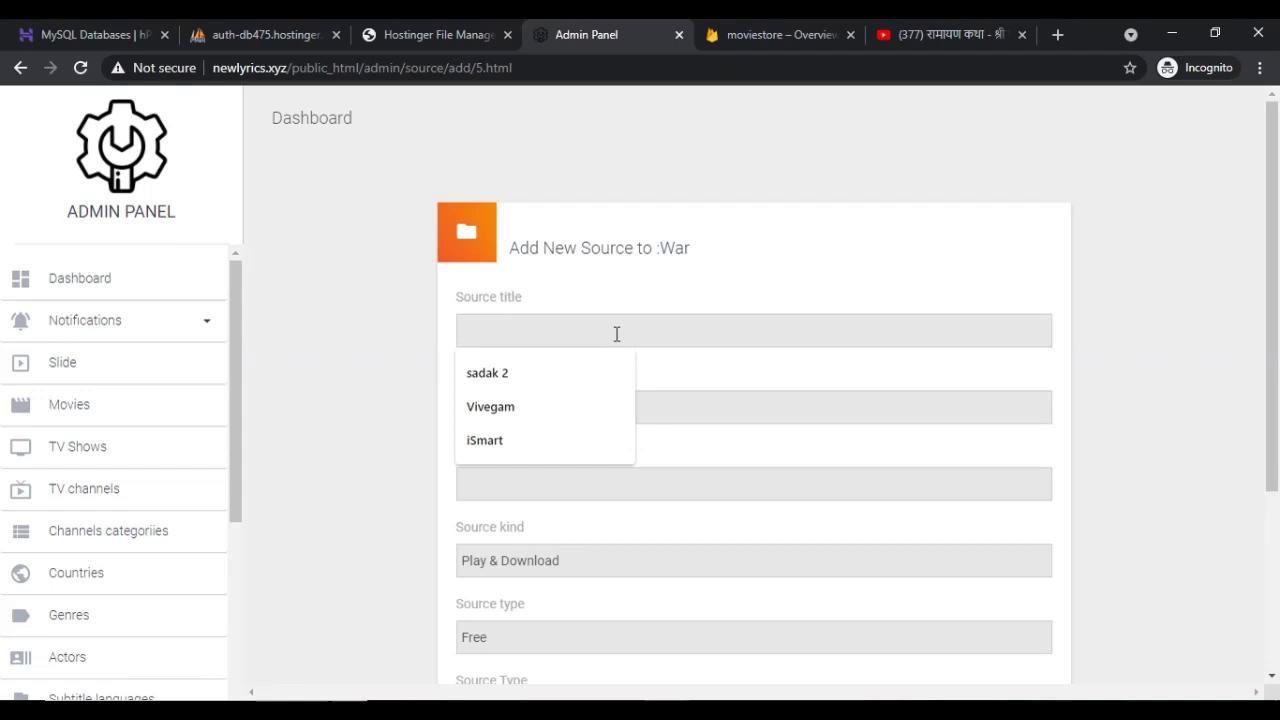
pyautogui.write('war')
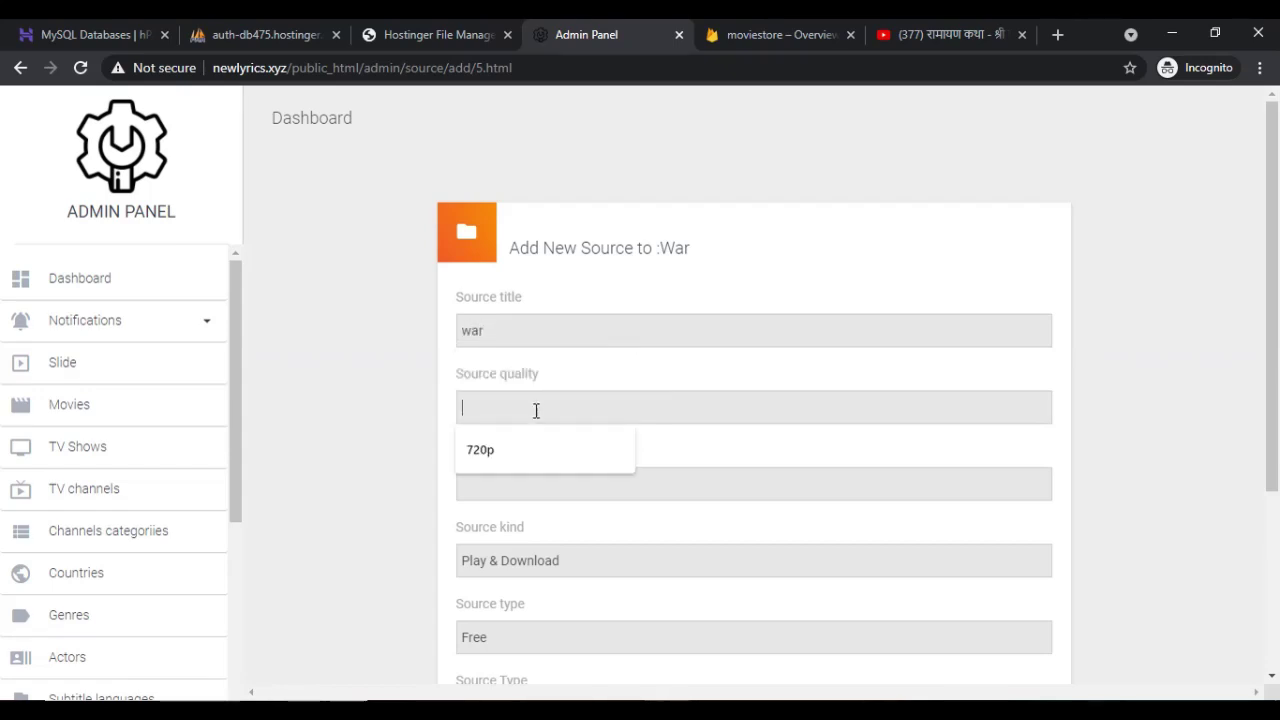
# - Set the War source's quality to 720p and its size to 180
pyautogui.click(502, 441)
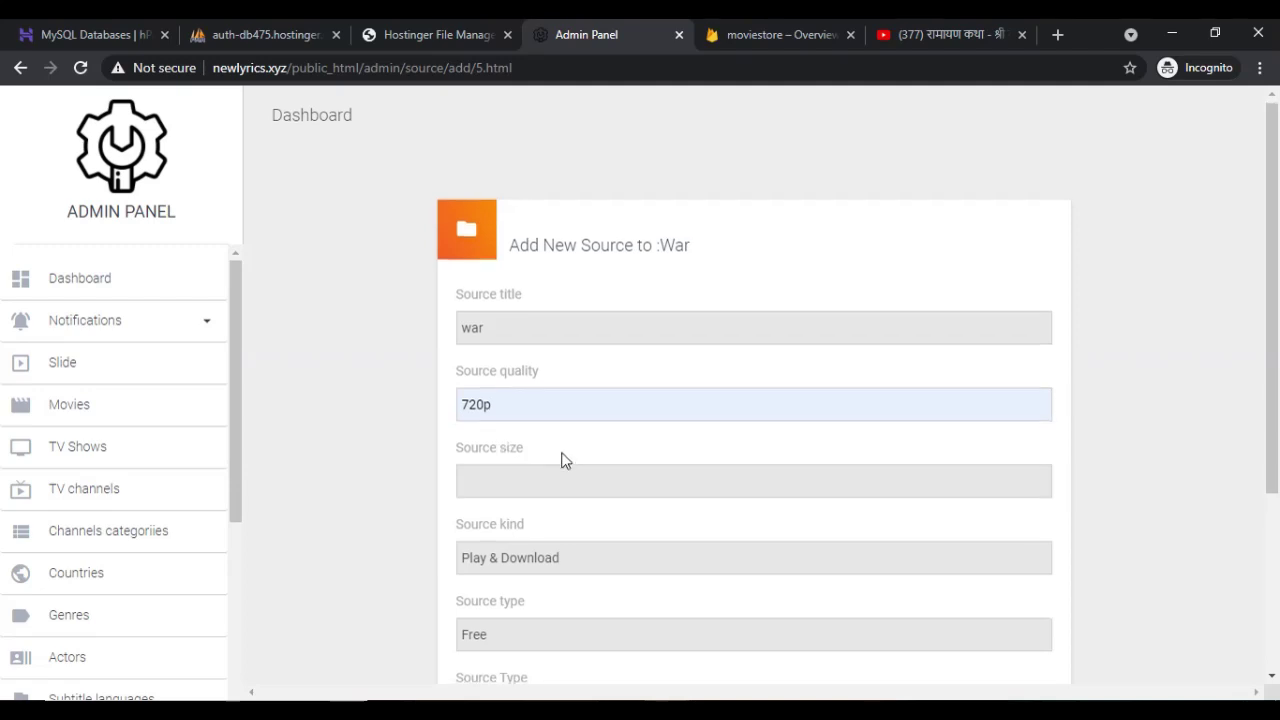
pyautogui.scroll(-1, 563, 460)
pyautogui.click(505, 398)
pyautogui.click(485, 420)
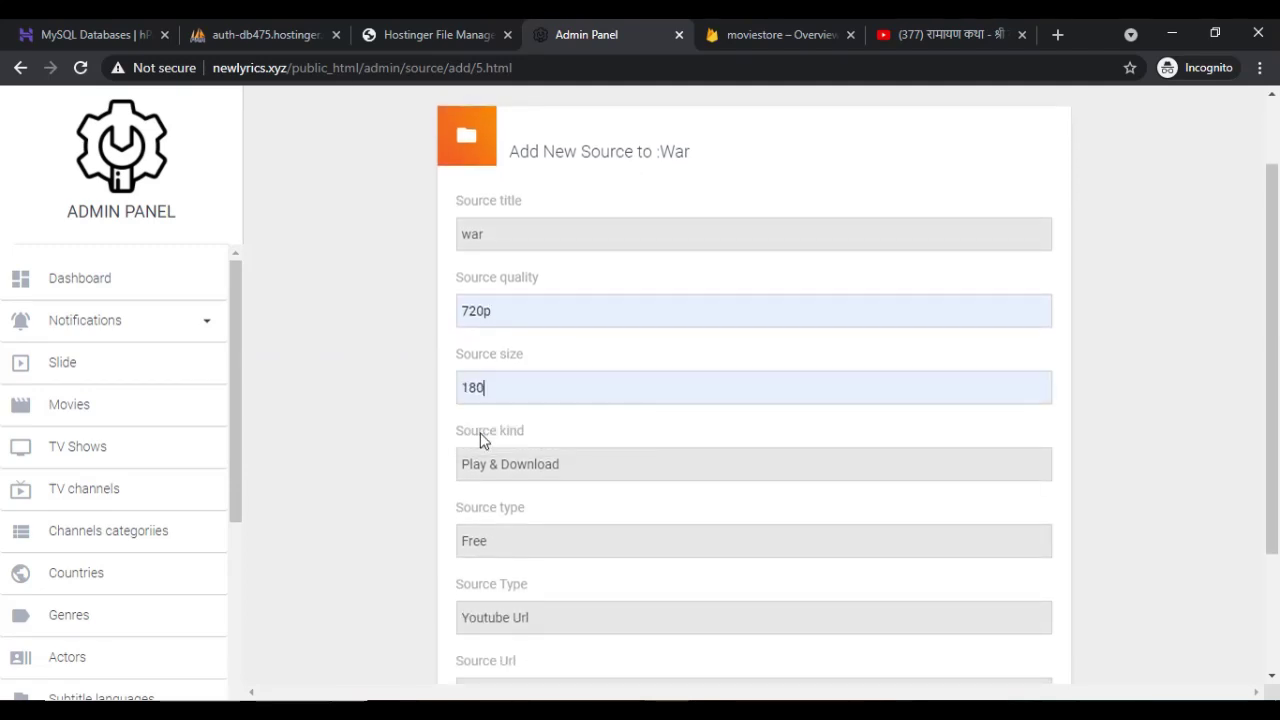
# - Review the War source's kind and source type choices, keeping Play & Download and Youtube Url
pyautogui.scroll(-1, 577, 431)
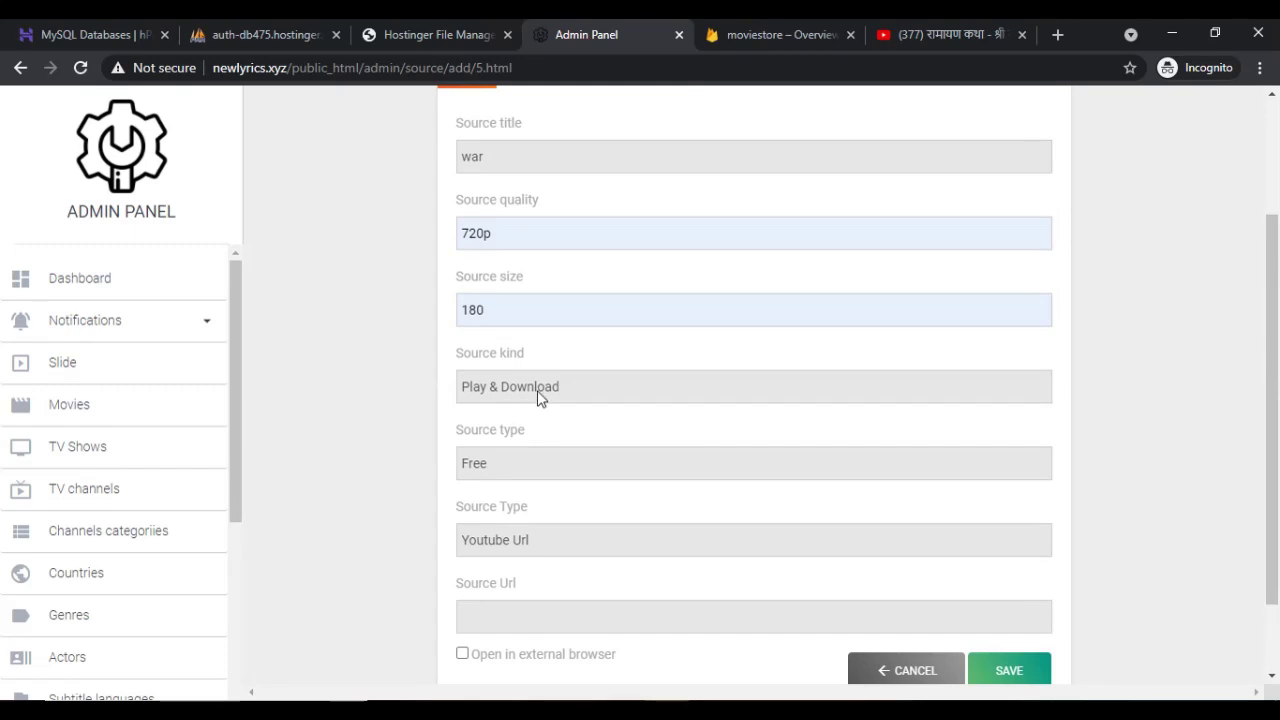
pyautogui.click(537, 390)
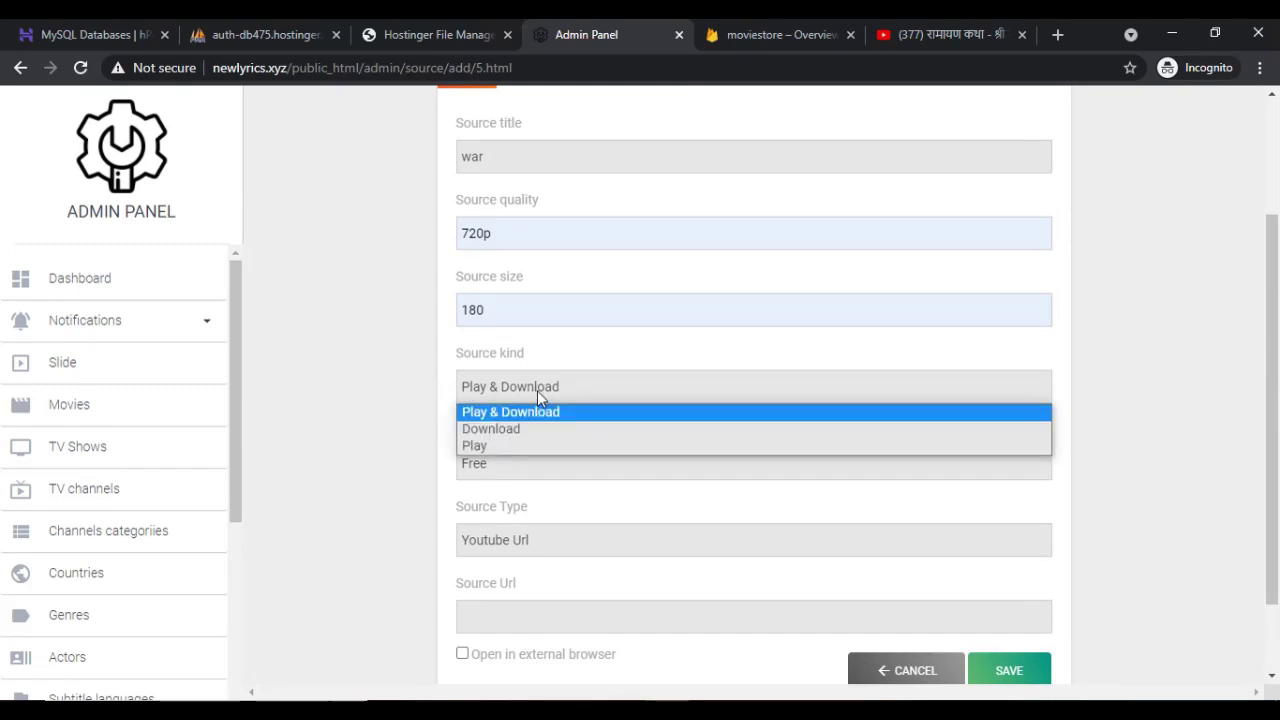
pyautogui.click(537, 390)
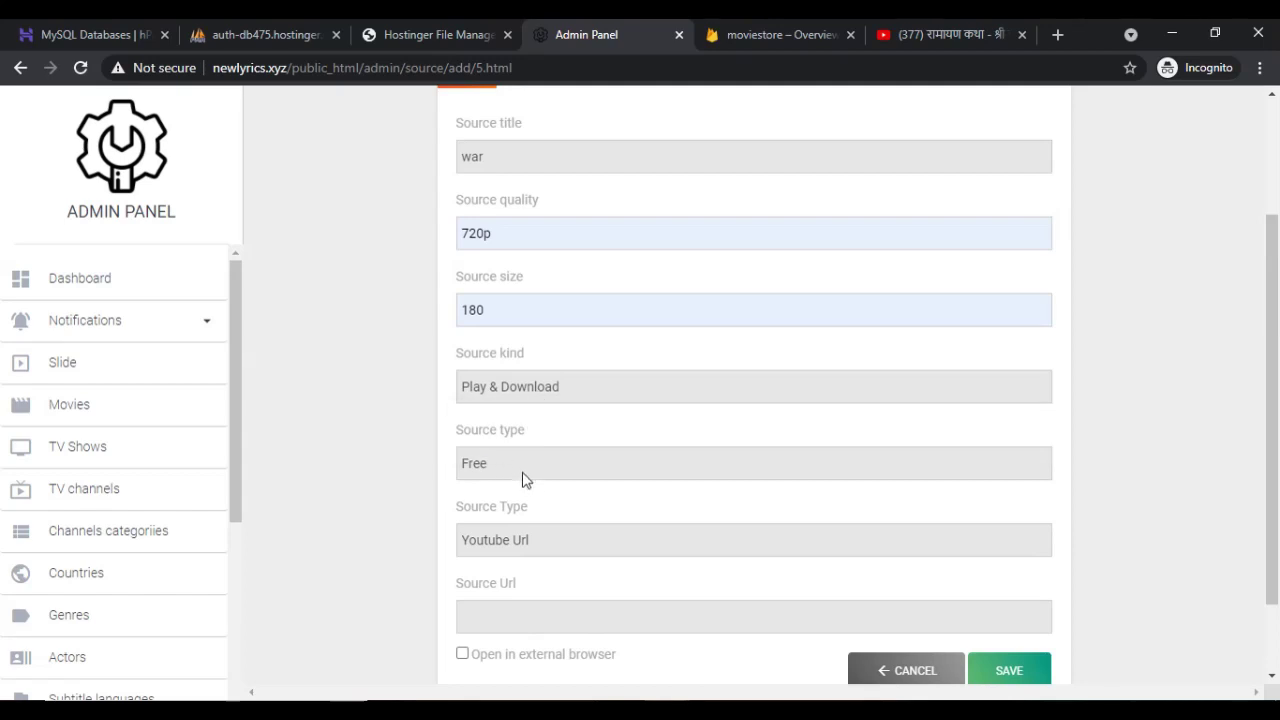
pyautogui.scroll(-1, 551, 519)
pyautogui.click(556, 489)
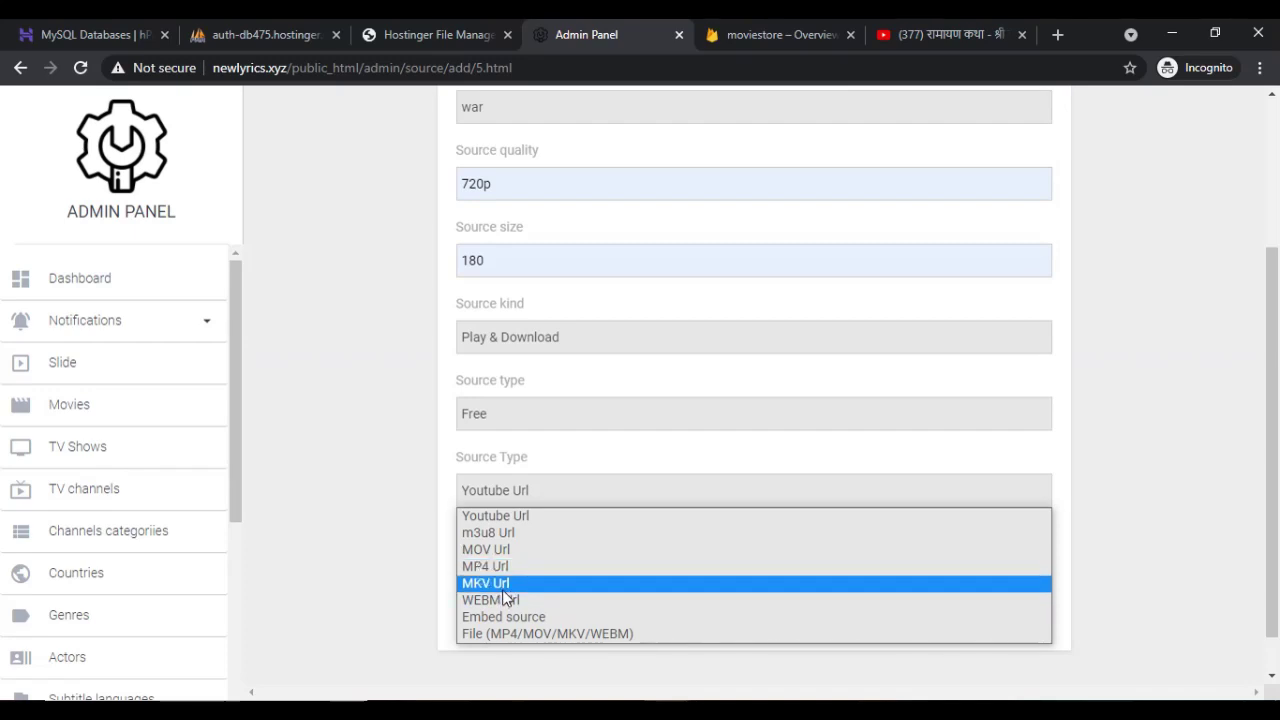
pyautogui.click(548, 484)
pyautogui.scroll(-1, 548, 484)
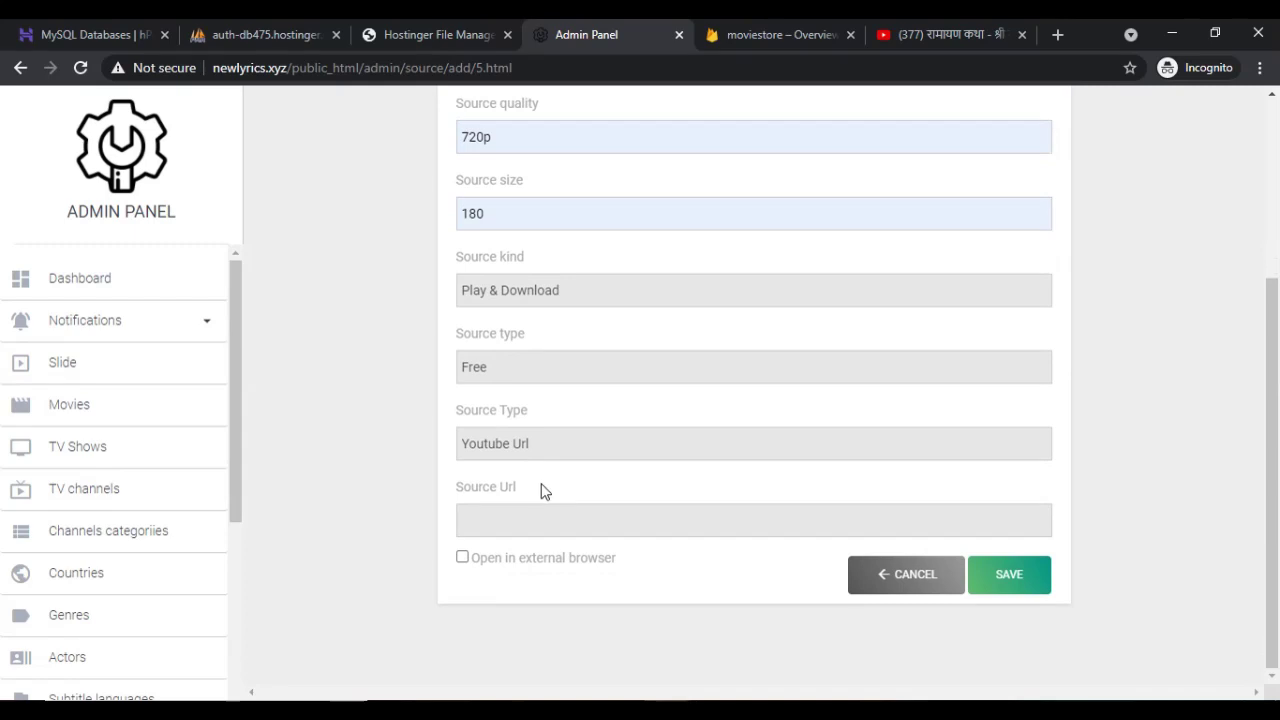
pyautogui.click(497, 512)
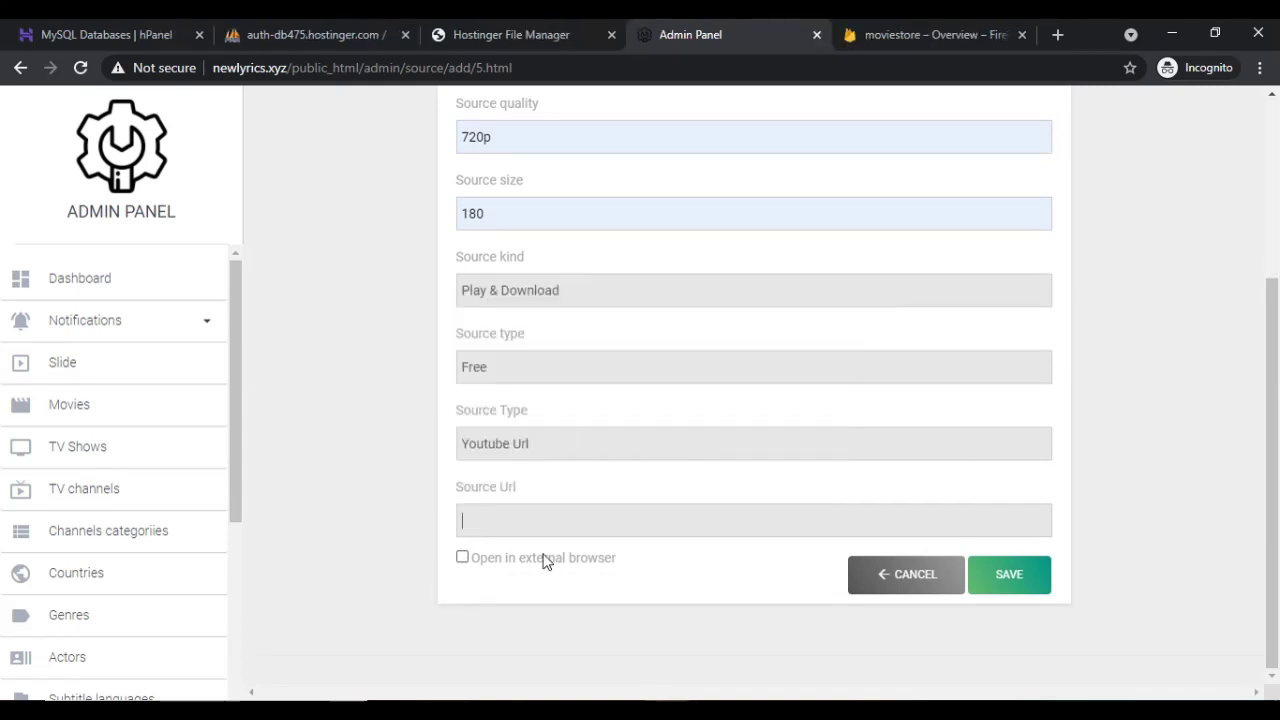
pyautogui.click(502, 523)
pyautogui.write('https://youtu.be/tQ0mzXRk-oM')
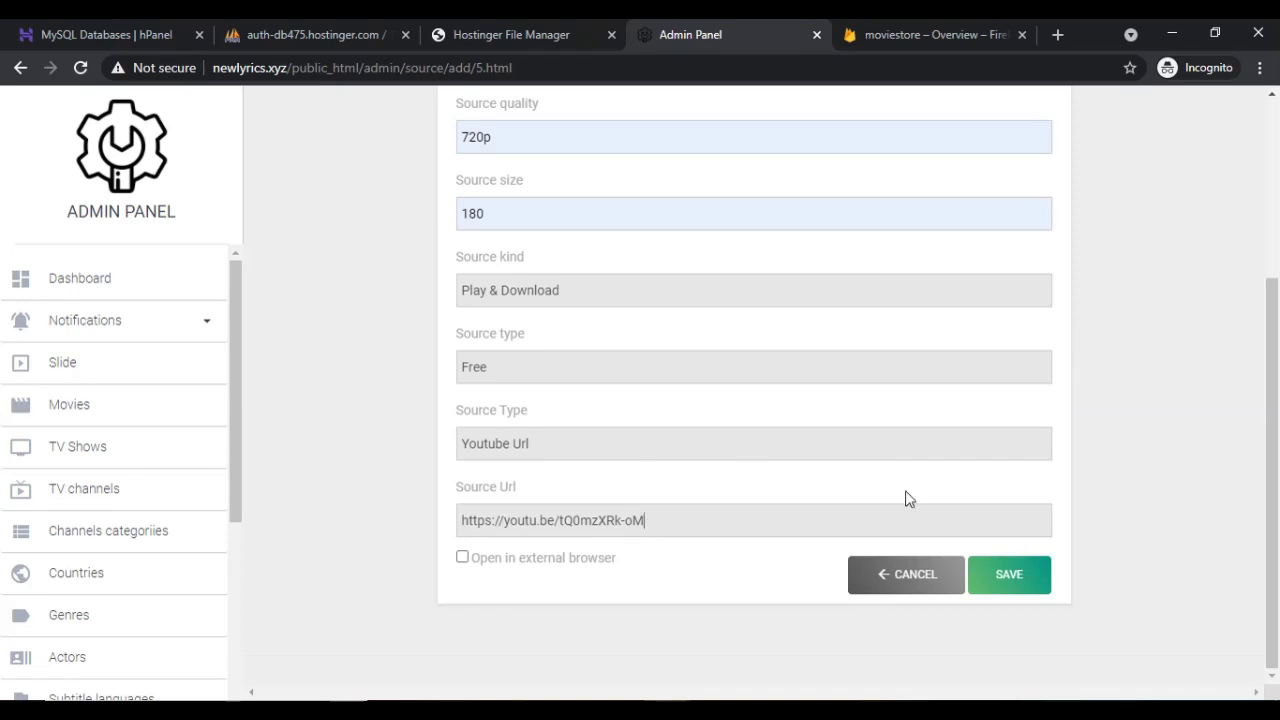
pyautogui.click(1012, 584)
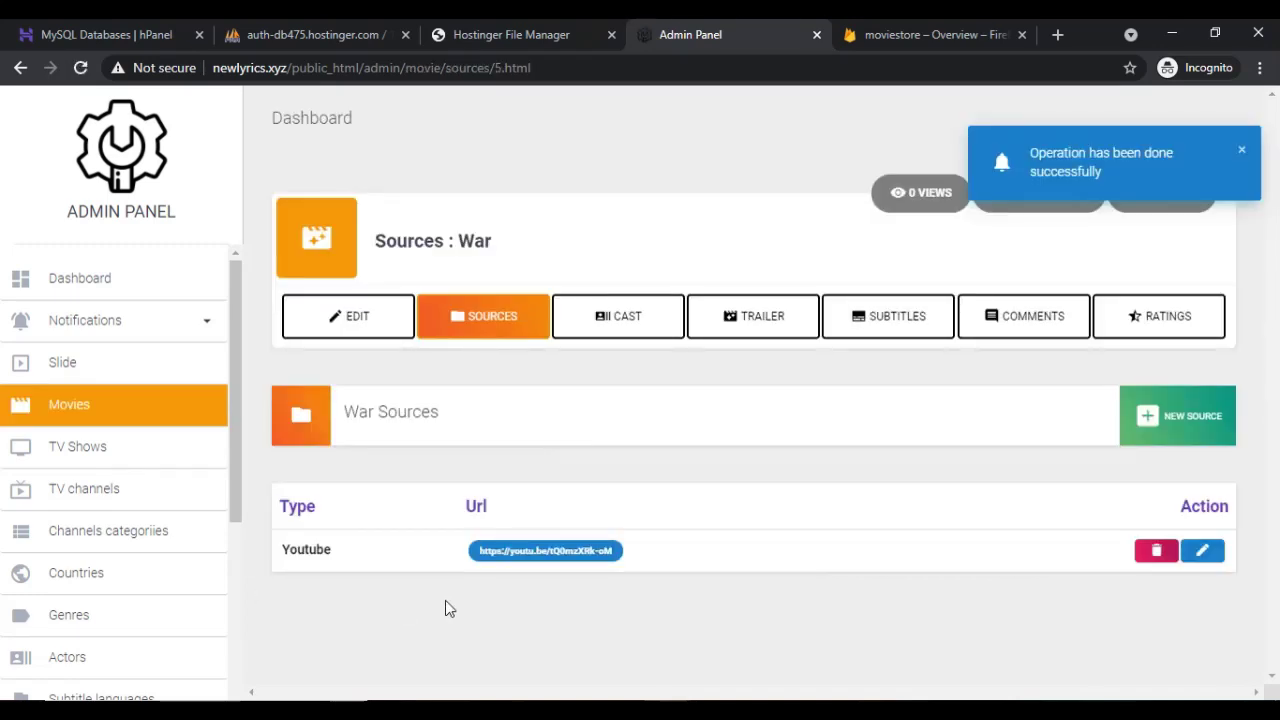
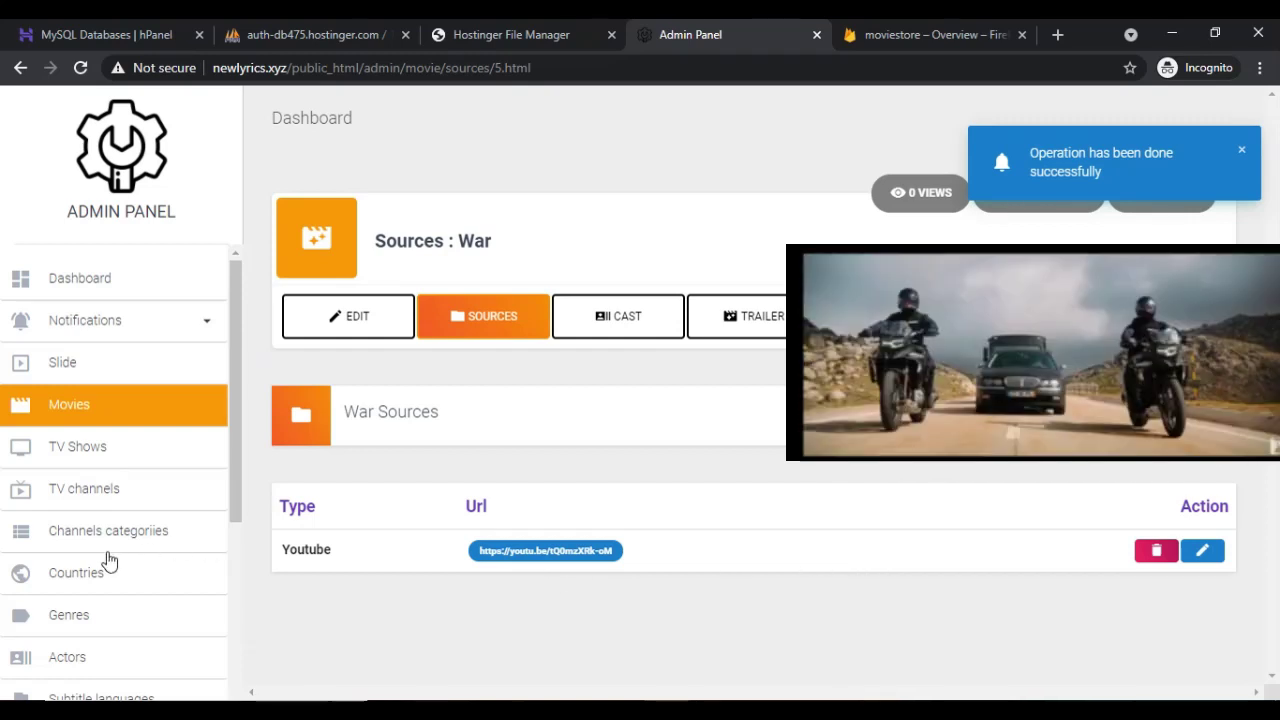
# - Open the admin panel's settings and examine the mobile settings, from the app name down to the logo image
pyautogui.scroll(-4, 110, 560)
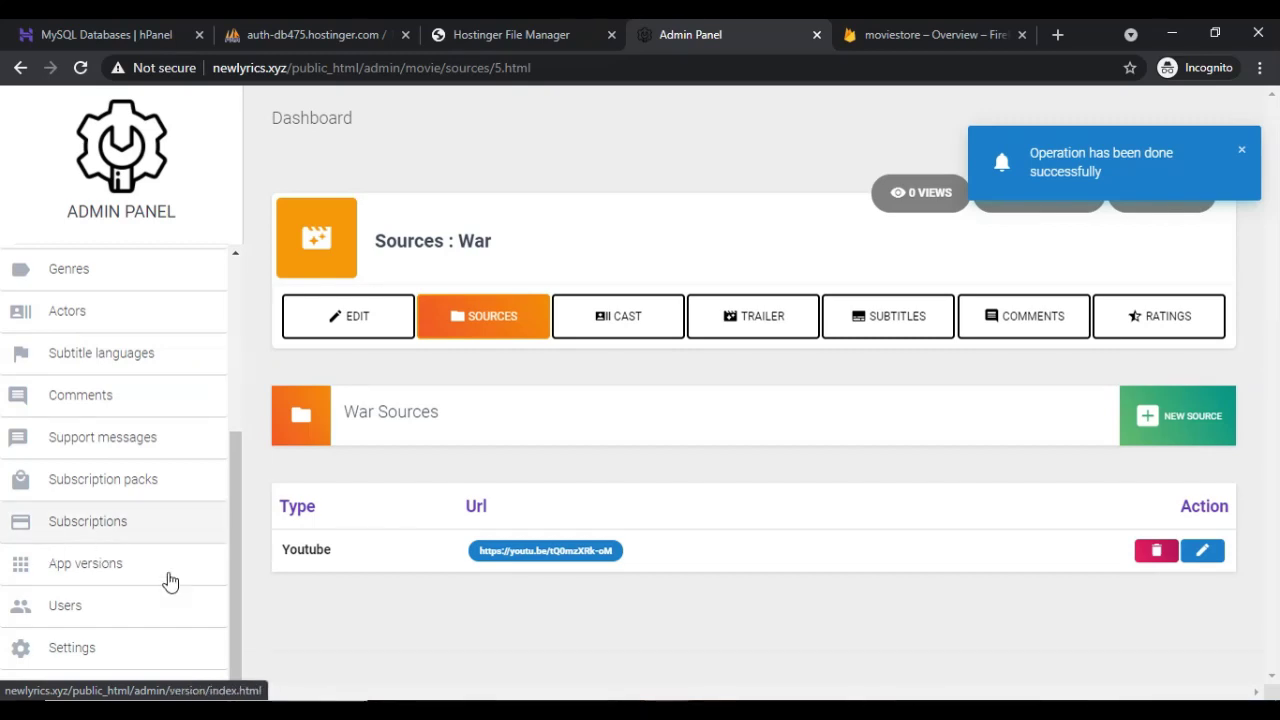
pyautogui.scroll(-2, 168, 580)
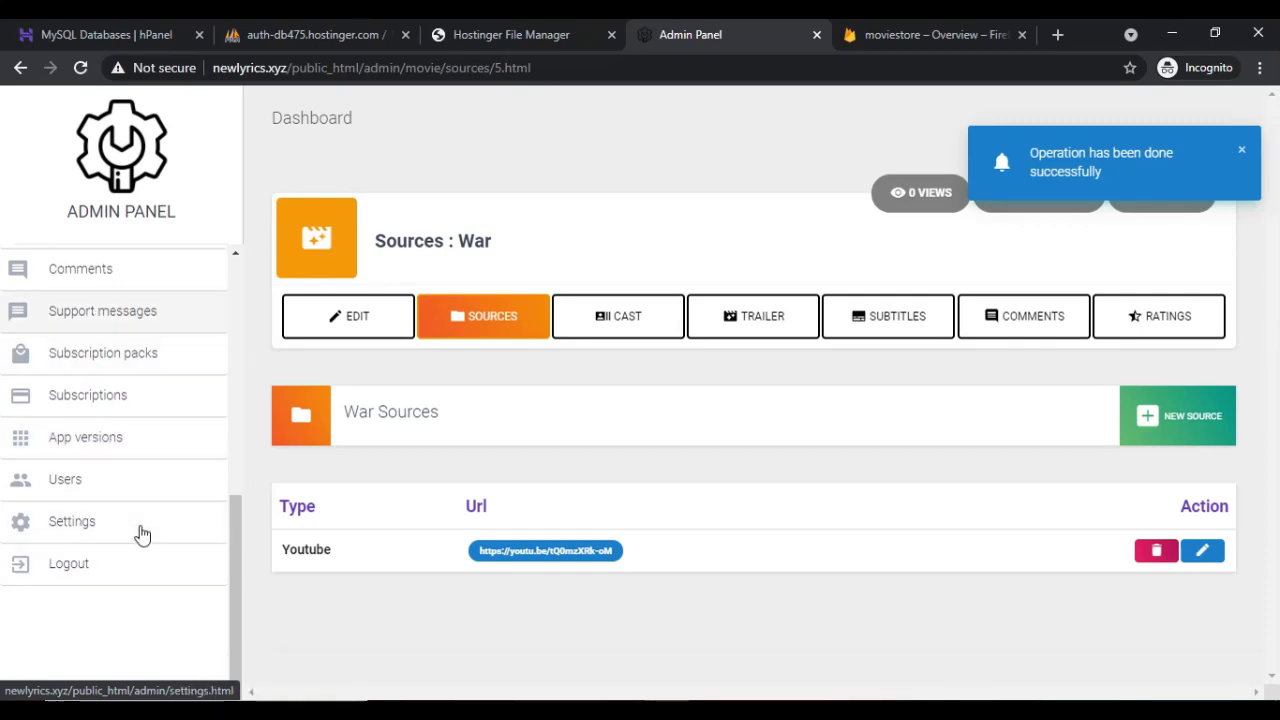
pyautogui.scroll(5, 137, 534)
pyautogui.scroll(-3, 91, 523)
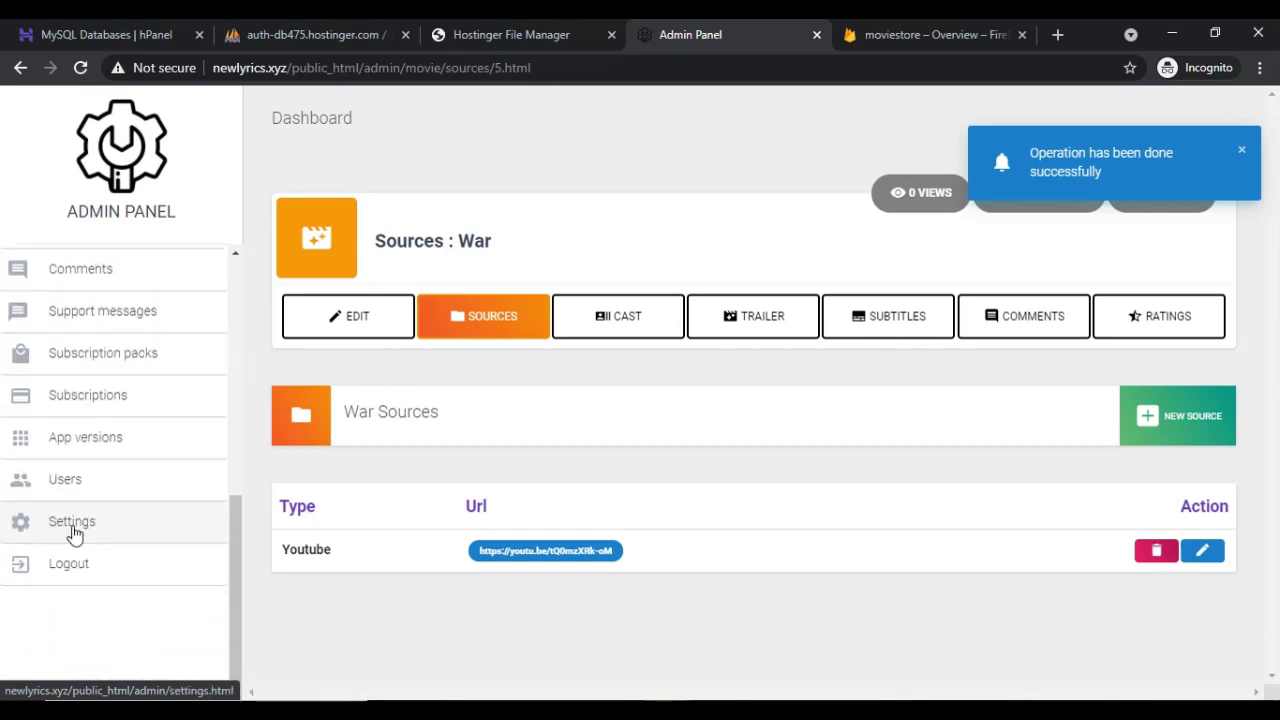
pyautogui.click(72, 527)
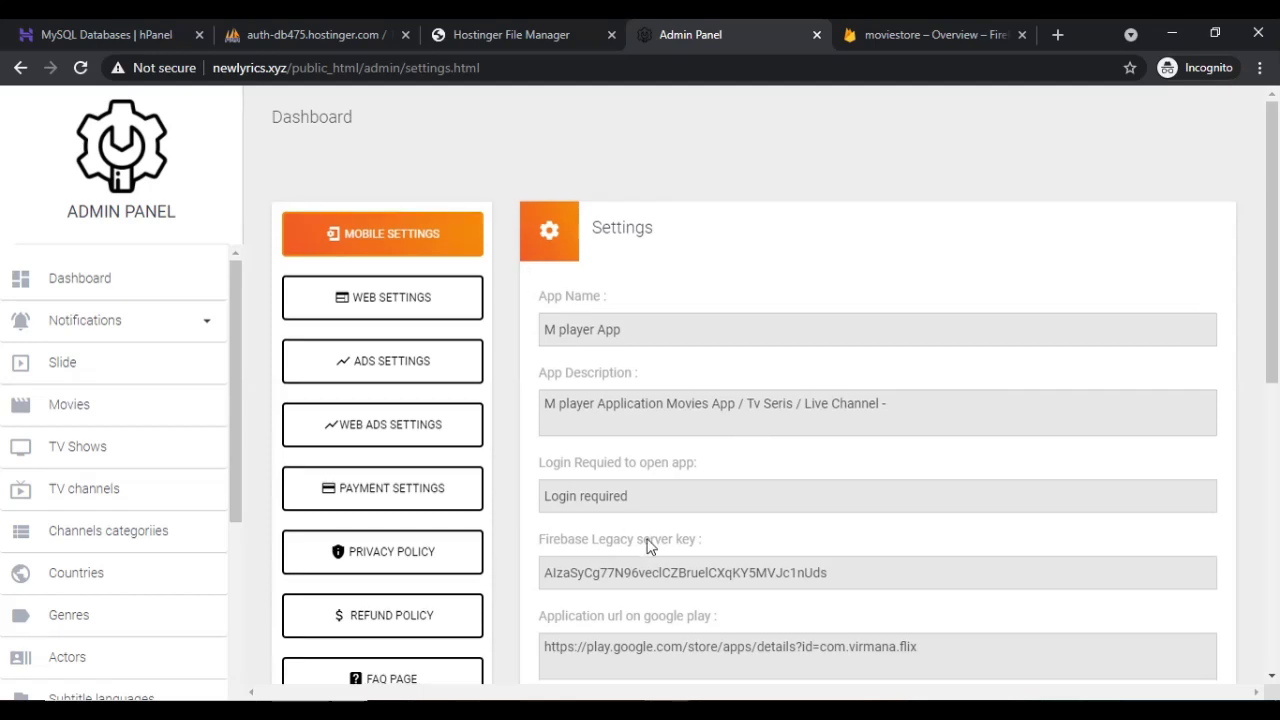
pyautogui.scroll(-2, 648, 545)
pyautogui.scroll(-2, 648, 545)
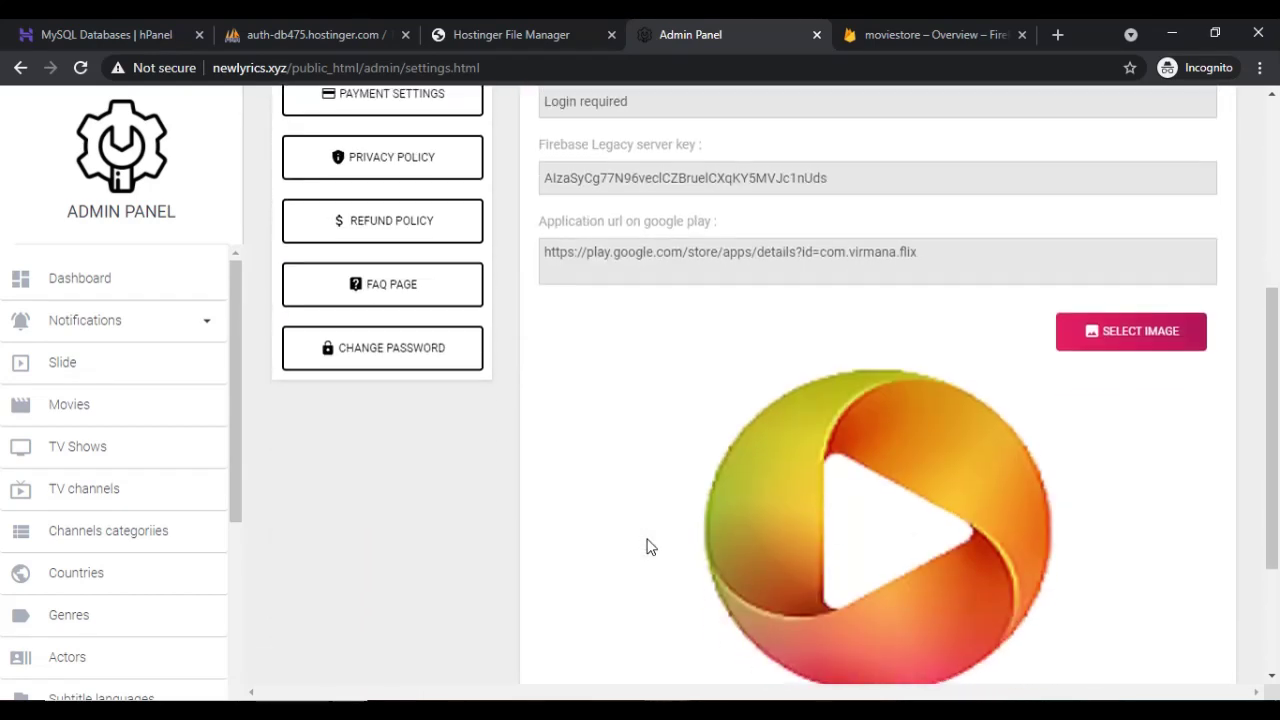
pyautogui.scroll(-2, 648, 545)
pyautogui.scroll(5, 648, 545)
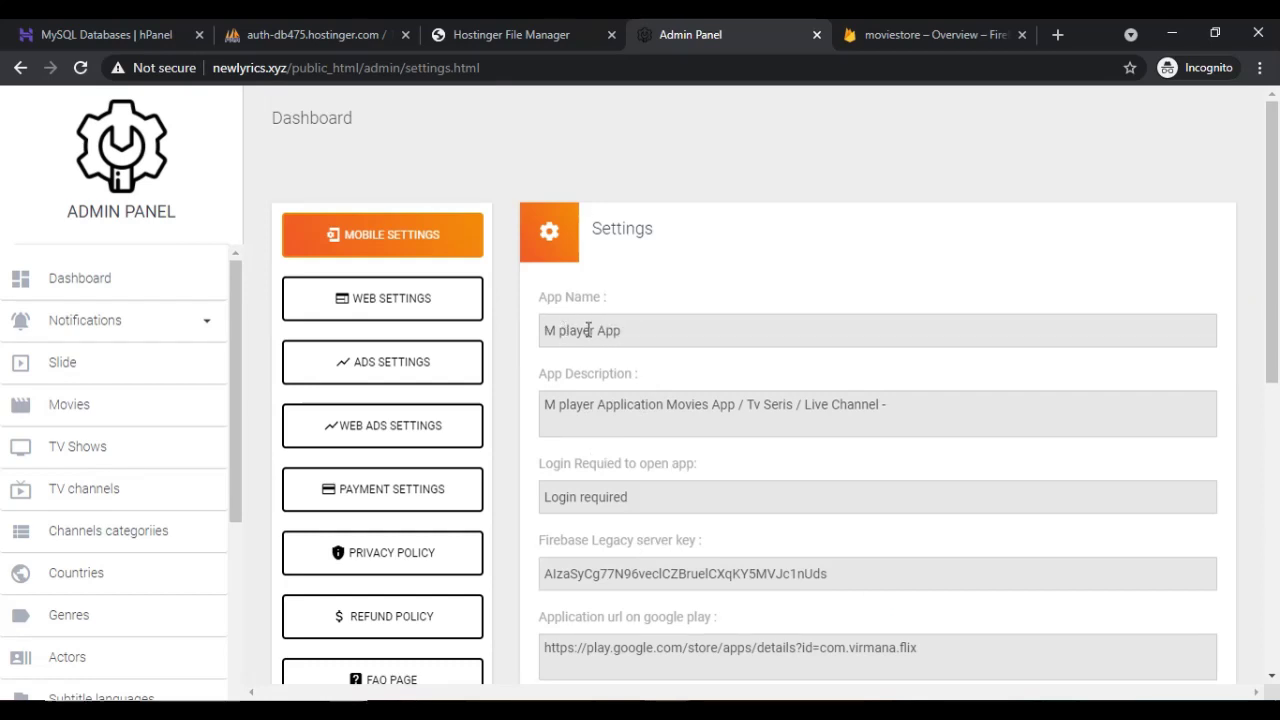
# - Change the app name in the mobile settings to Movie store App
pyautogui.moveTo(594, 331); pyautogui.dragTo(489, 340)
pyautogui.write('Movi')
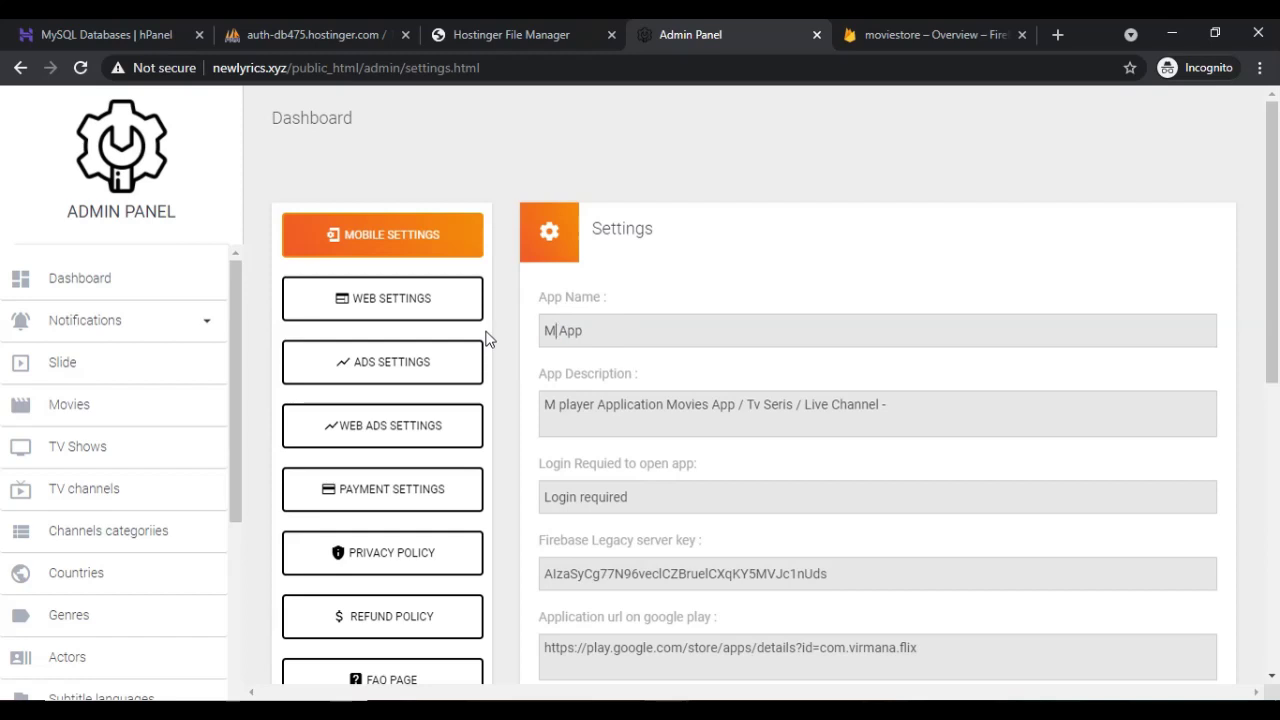
pyautogui.write('e store')
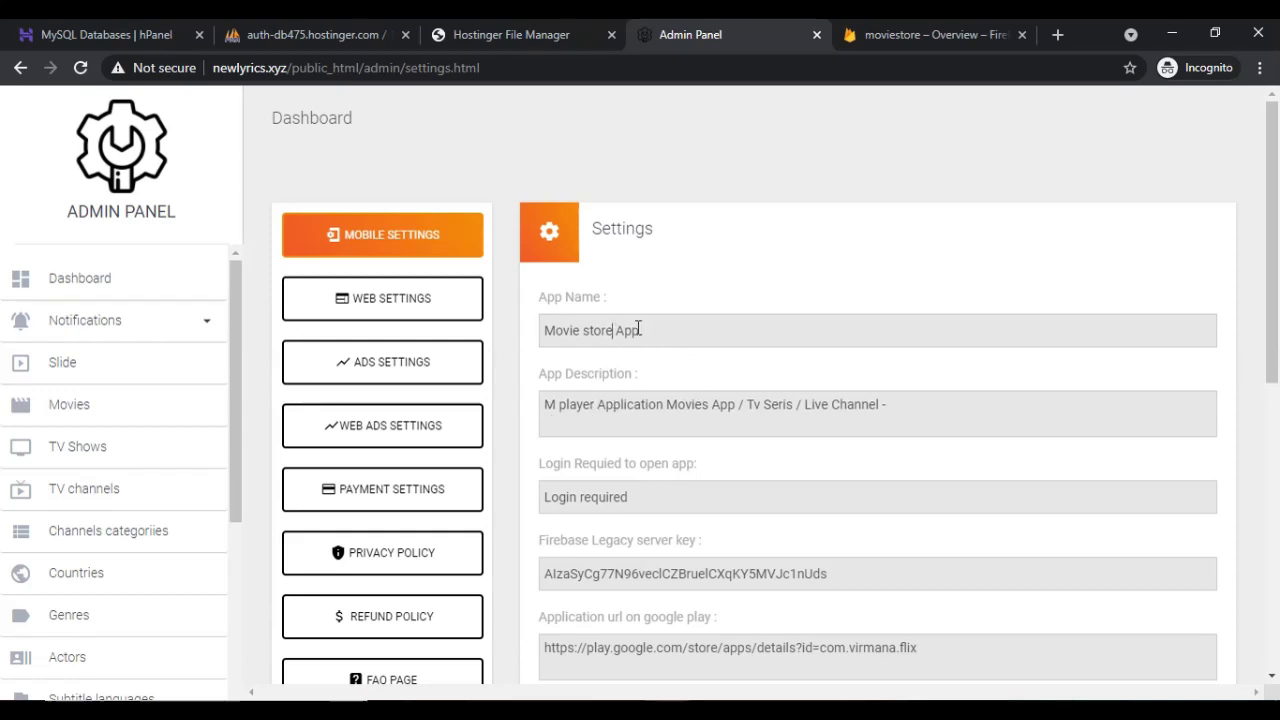
# - Replace "M player" in the app description with "Movie store", copied from the app name
pyautogui.keyDown('shift'); pyautogui.click(537, 335); pyautogui.keyUp('shift')
pyautogui.hotkey('ctrl', 'c')
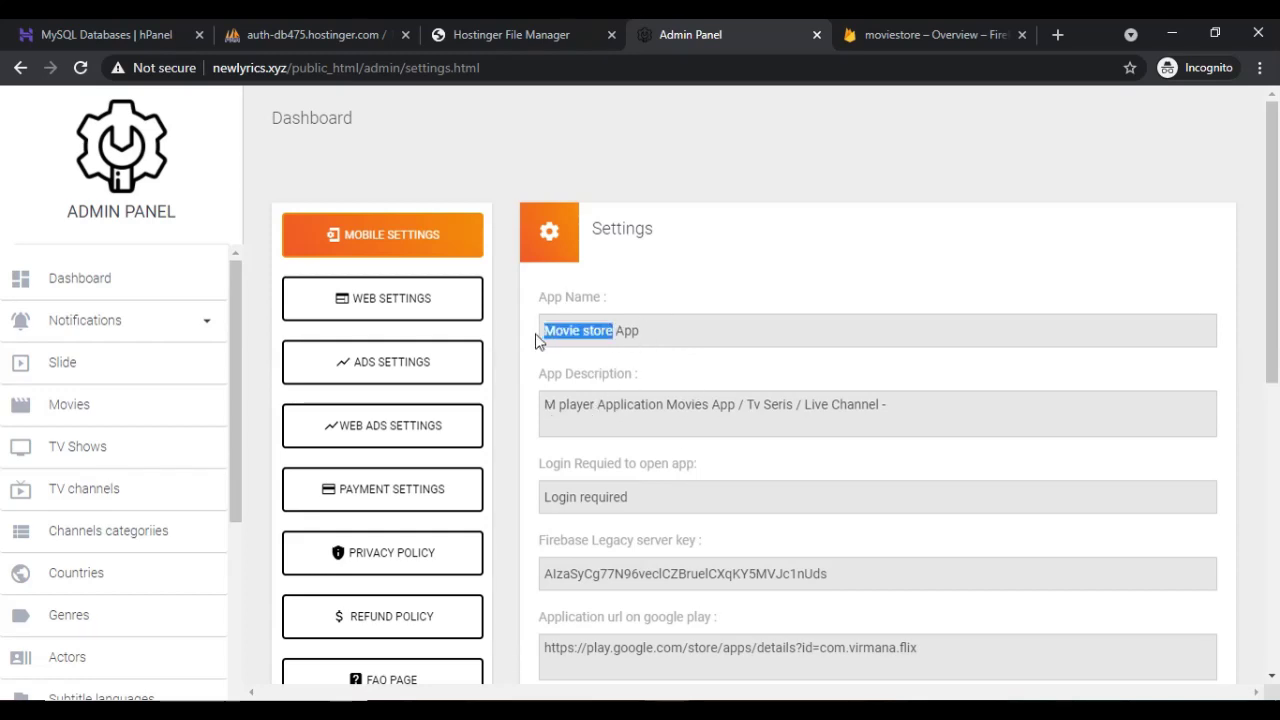
pyautogui.moveTo(595, 404); pyautogui.dragTo(515, 408)
pyautogui.click(515, 408)
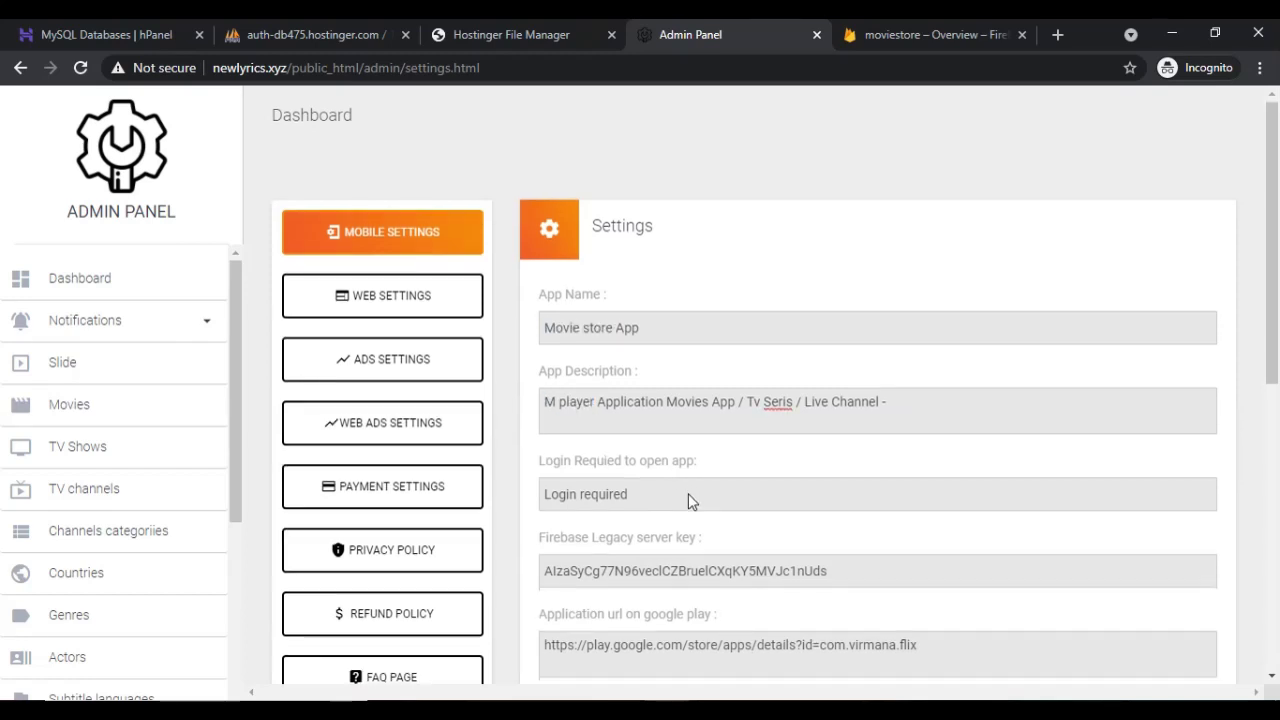
pyautogui.scroll(-1, 686, 494)
pyautogui.moveTo(593, 360); pyautogui.dragTo(528, 361)
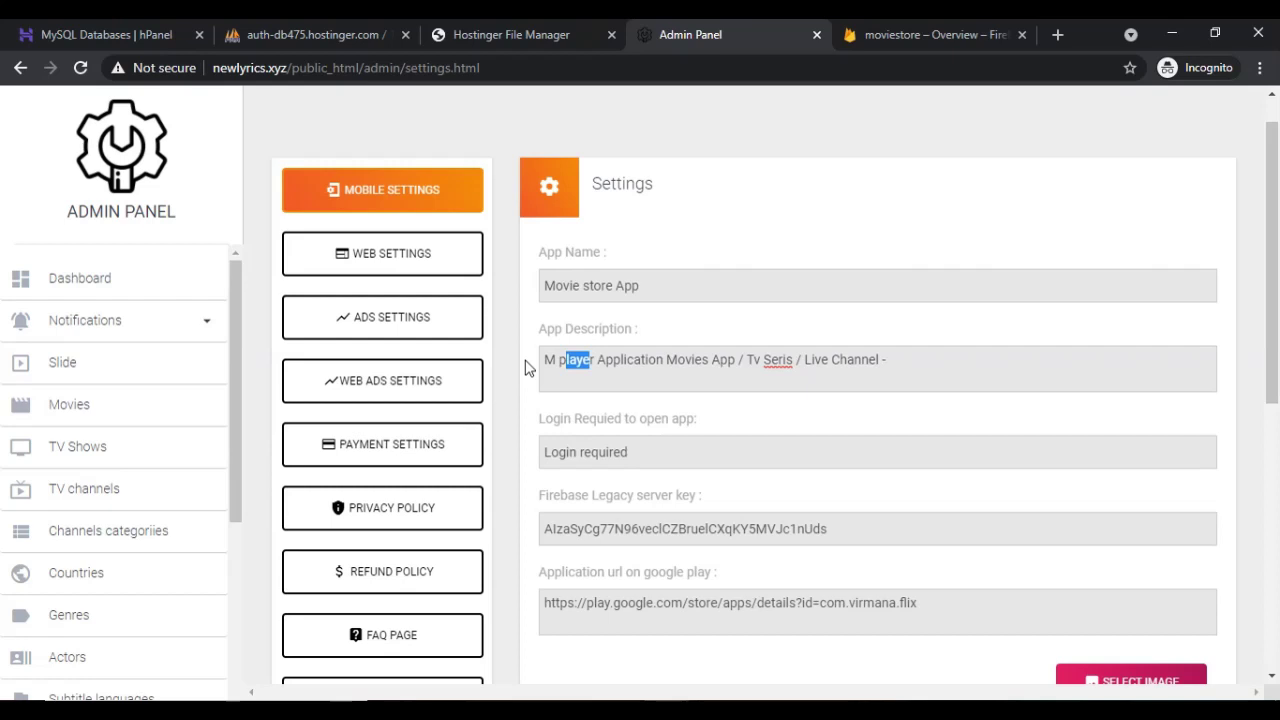
pyautogui.click(596, 360)
pyautogui.keyDown('shift'); pyautogui.click(533, 363); pyautogui.keyUp('shift')
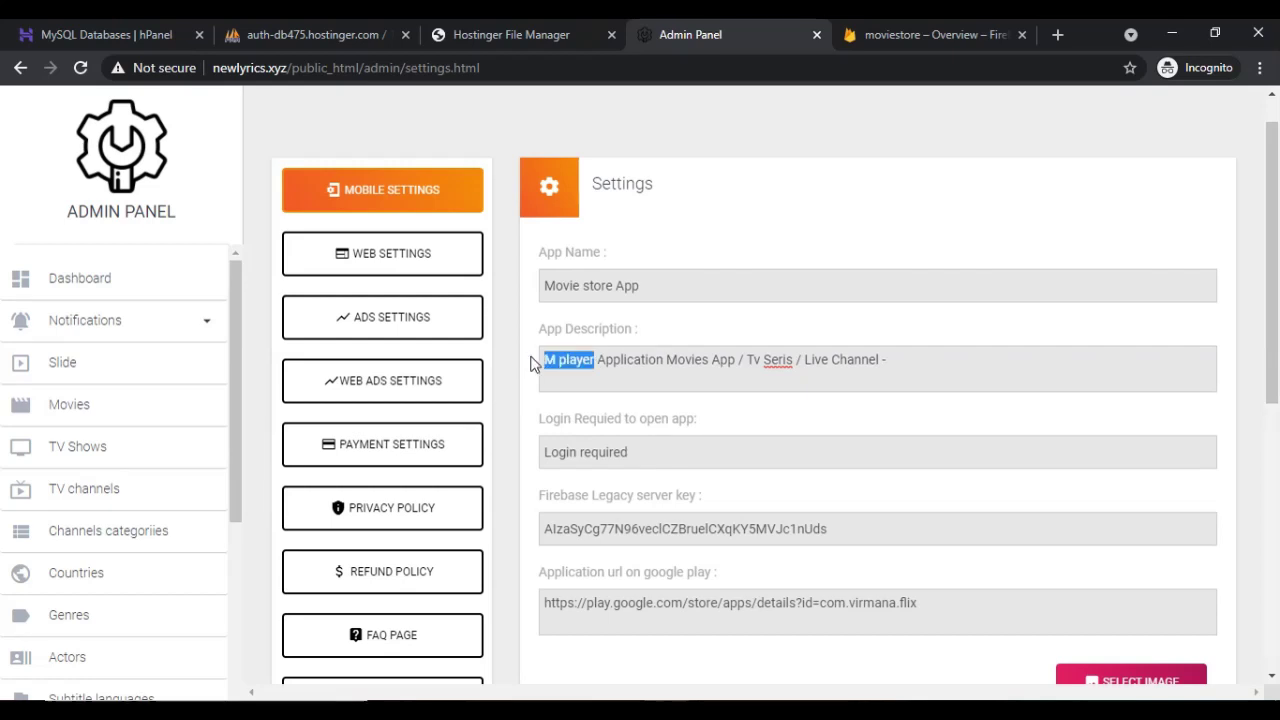
pyautogui.hotkey('ctrl', 'v')
# - Set the app's login requirement to Login Optional
pyautogui.scroll(-2, 694, 480)
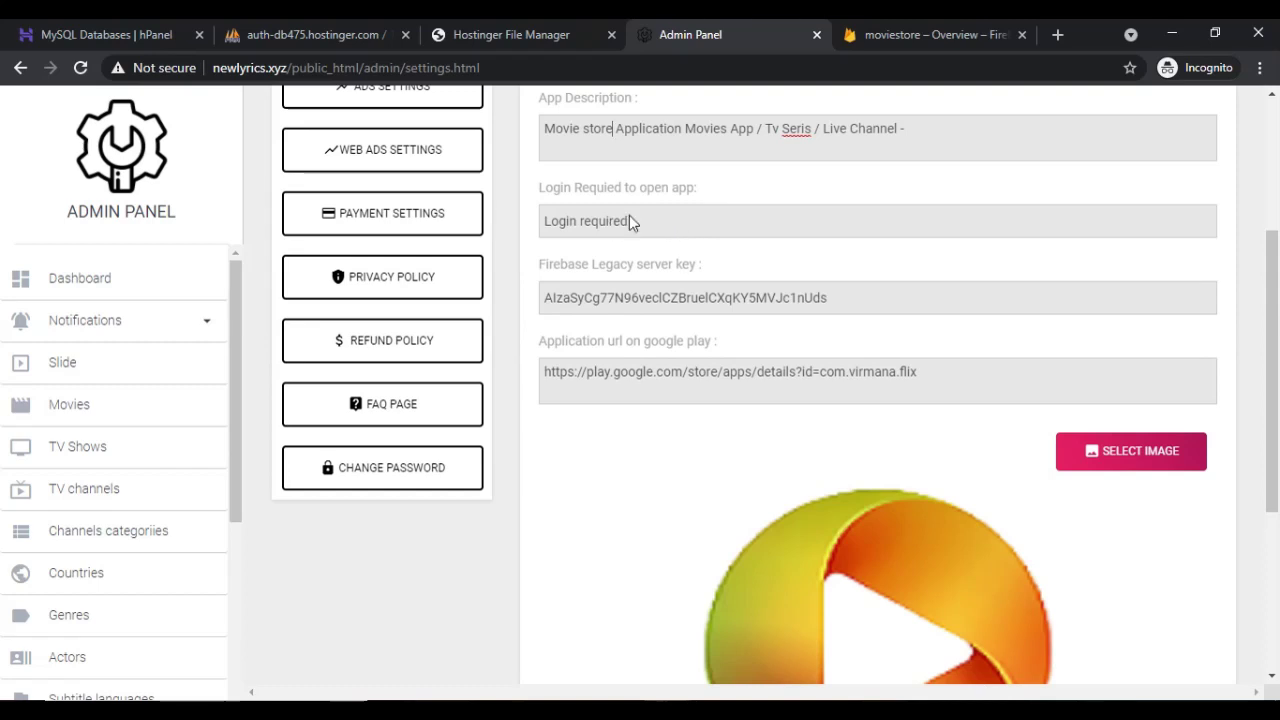
pyautogui.moveTo(531, 197); pyautogui.dragTo(759, 193)
pyautogui.click(759, 193)
pyautogui.click(686, 236)
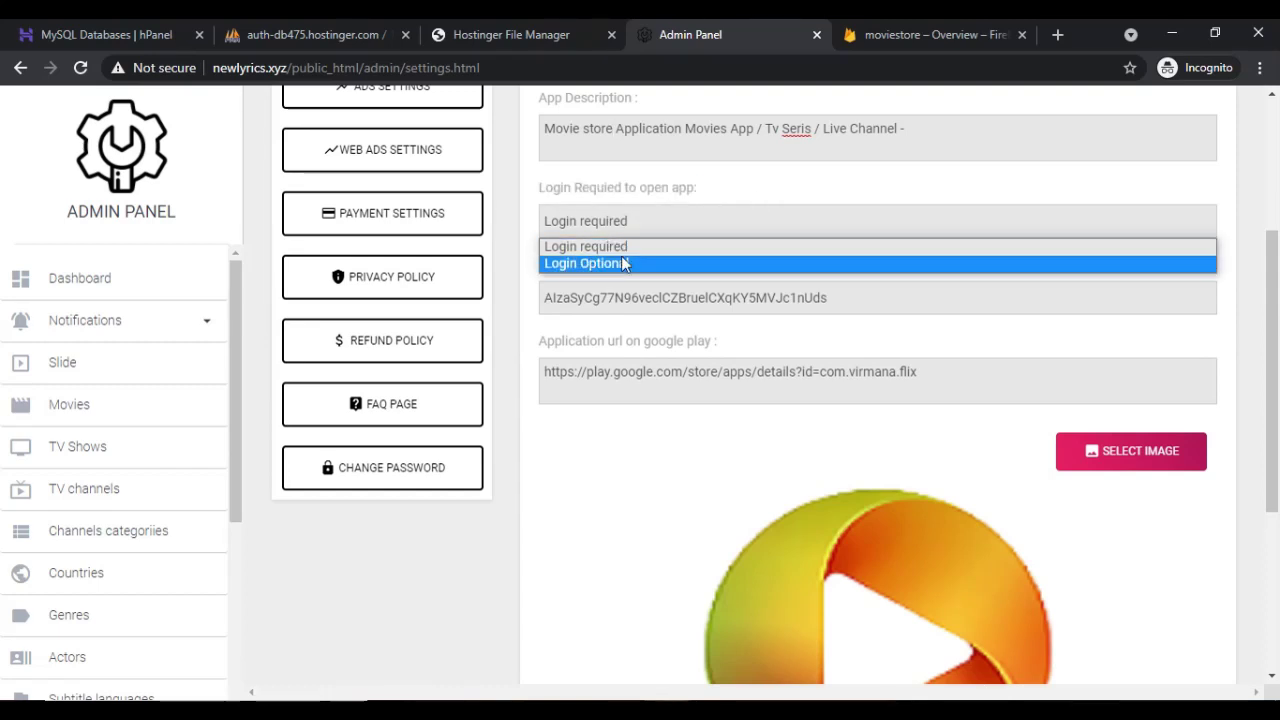
pyautogui.click(594, 264)
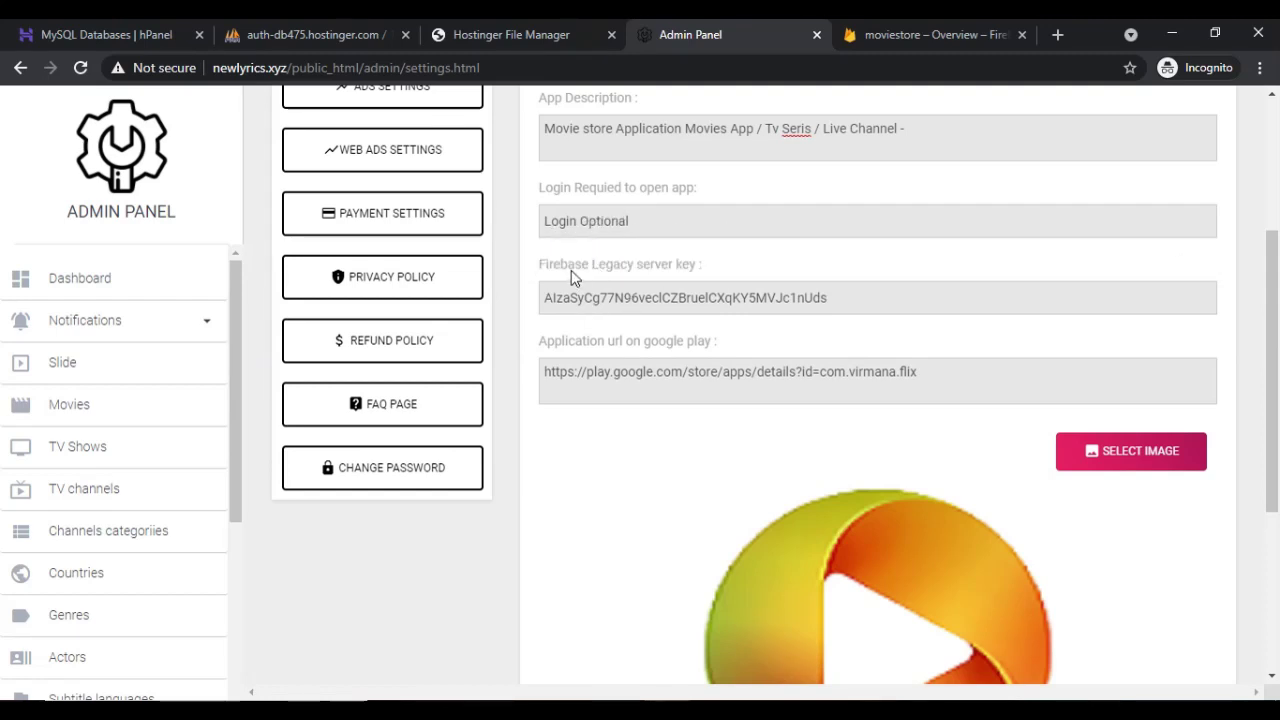
# - Replace the app logo with the purple logo image and save the mobile settings
pyautogui.moveTo(700, 268); pyautogui.dragTo(543, 270)
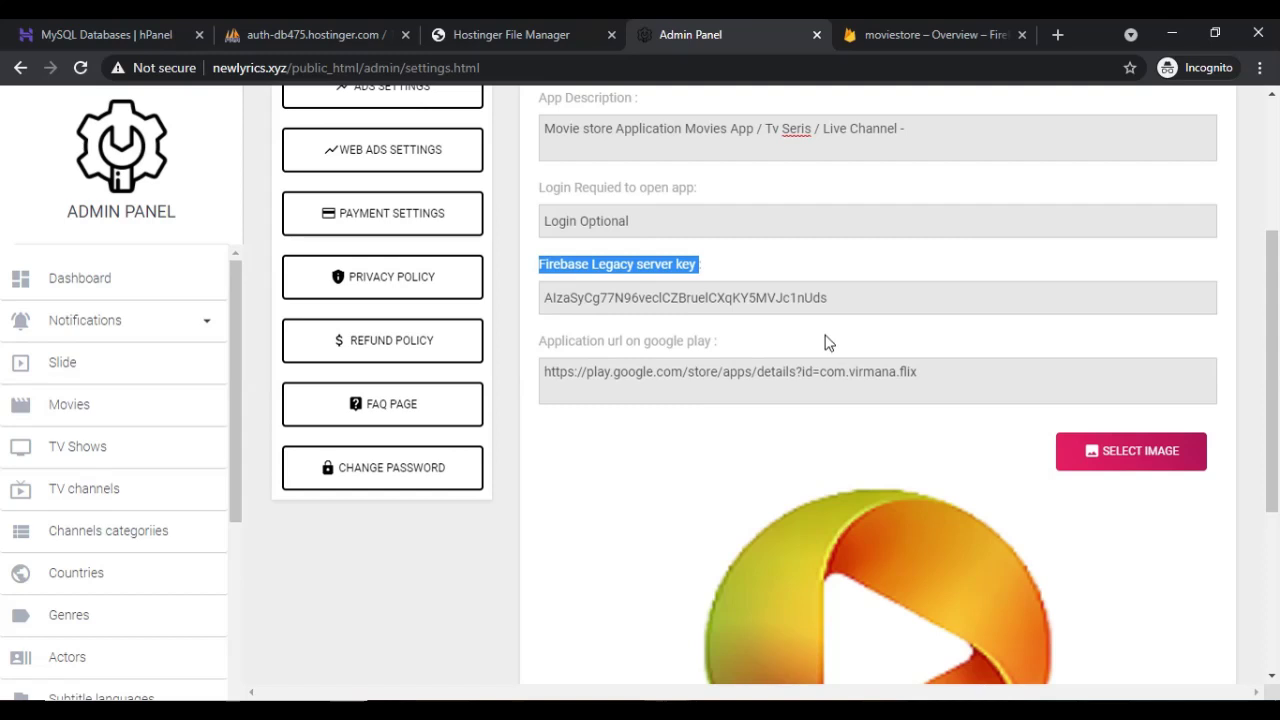
pyautogui.click(622, 272)
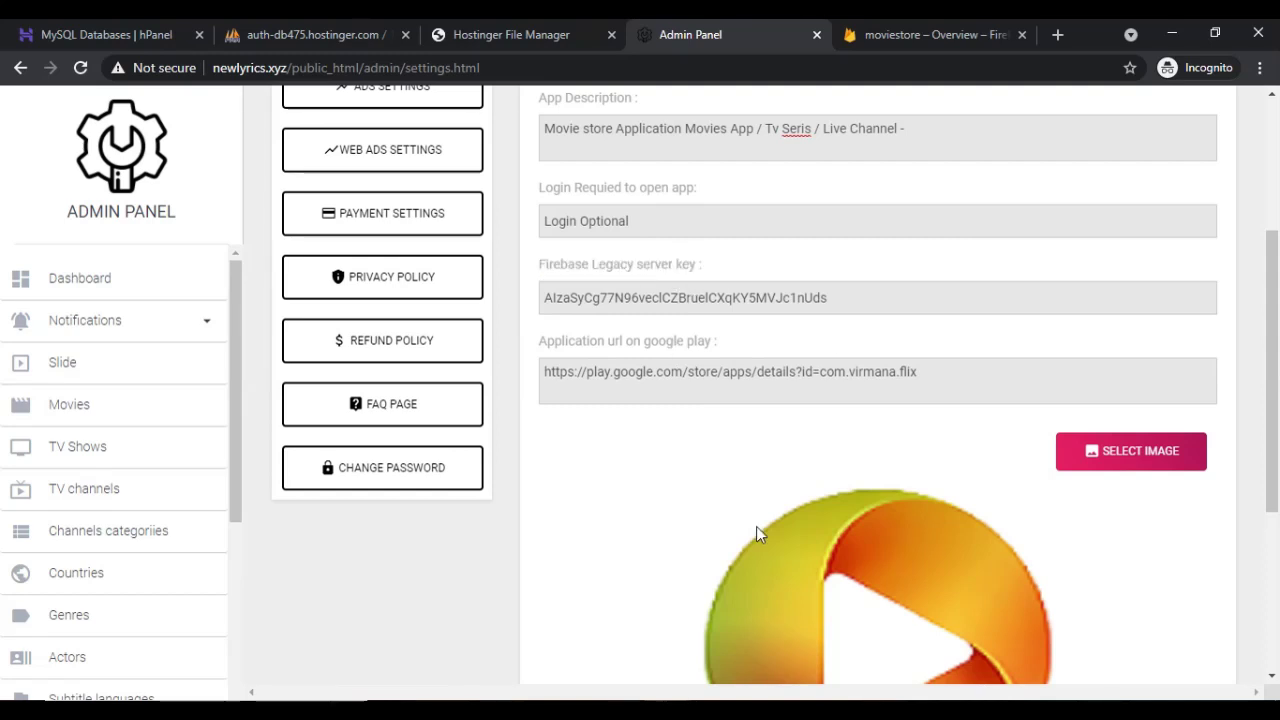
pyautogui.scroll(-3, 756, 526)
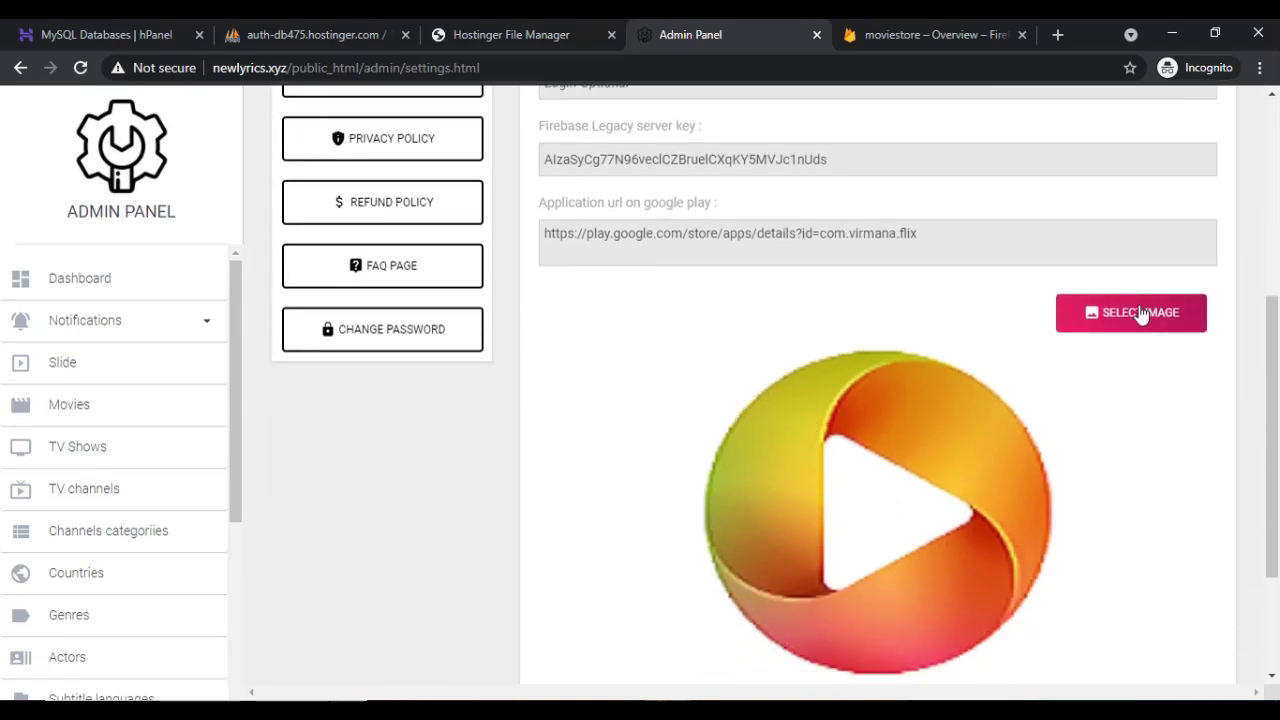
pyautogui.click(1141, 313)
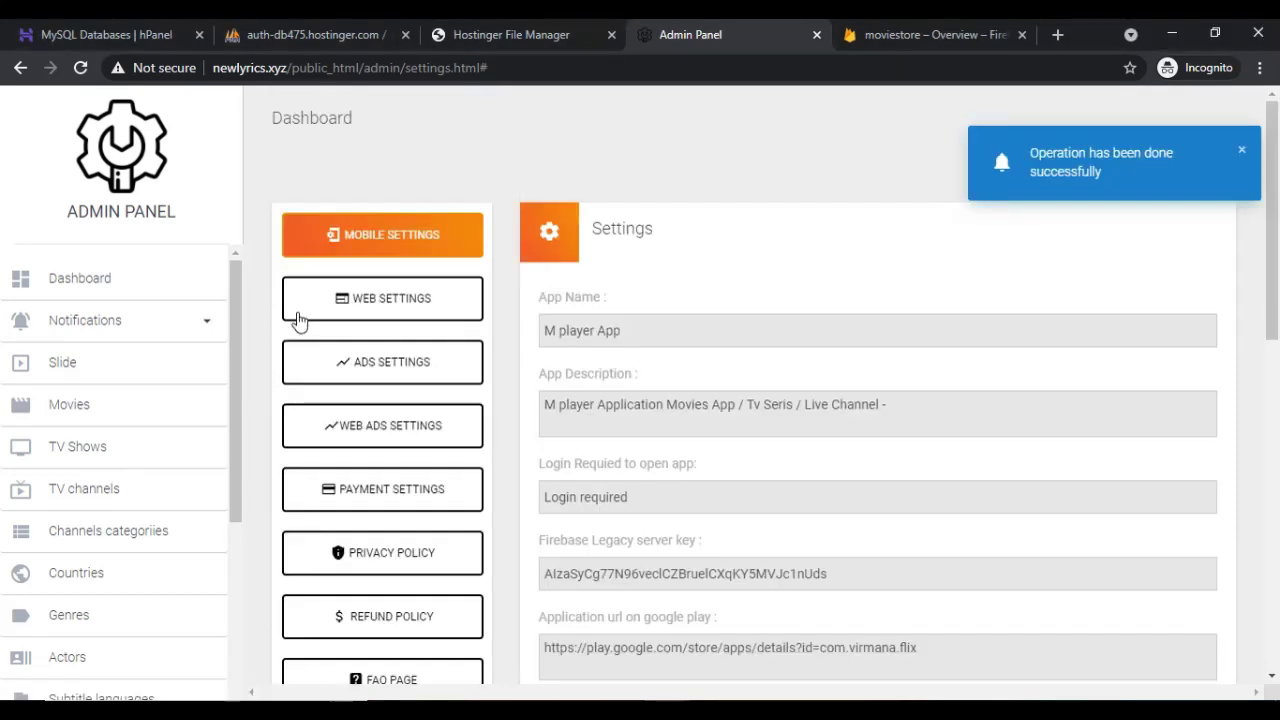
# - Check the saved mobile settings, including the app name, description, login requirement and logo, and look over the other settings categories
pyautogui.scroll(-2, 628, 478)
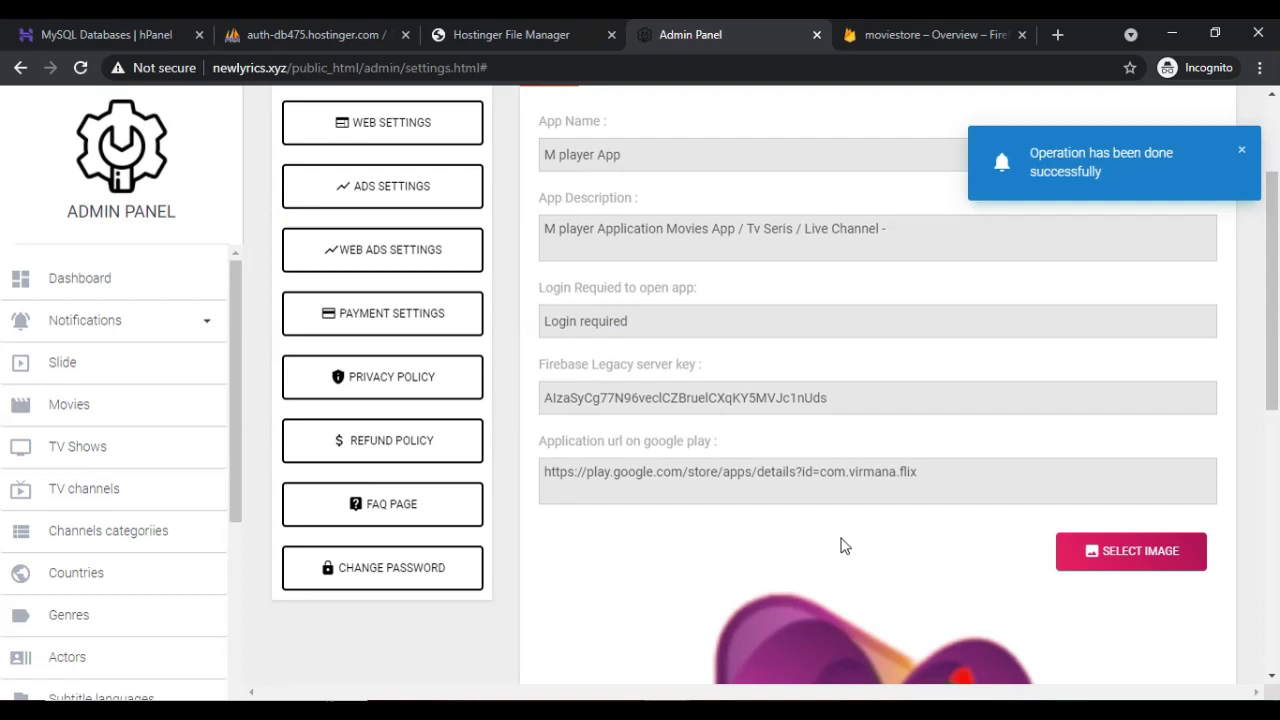
pyautogui.scroll(-3, 837, 539)
pyautogui.scroll(4, 837, 539)
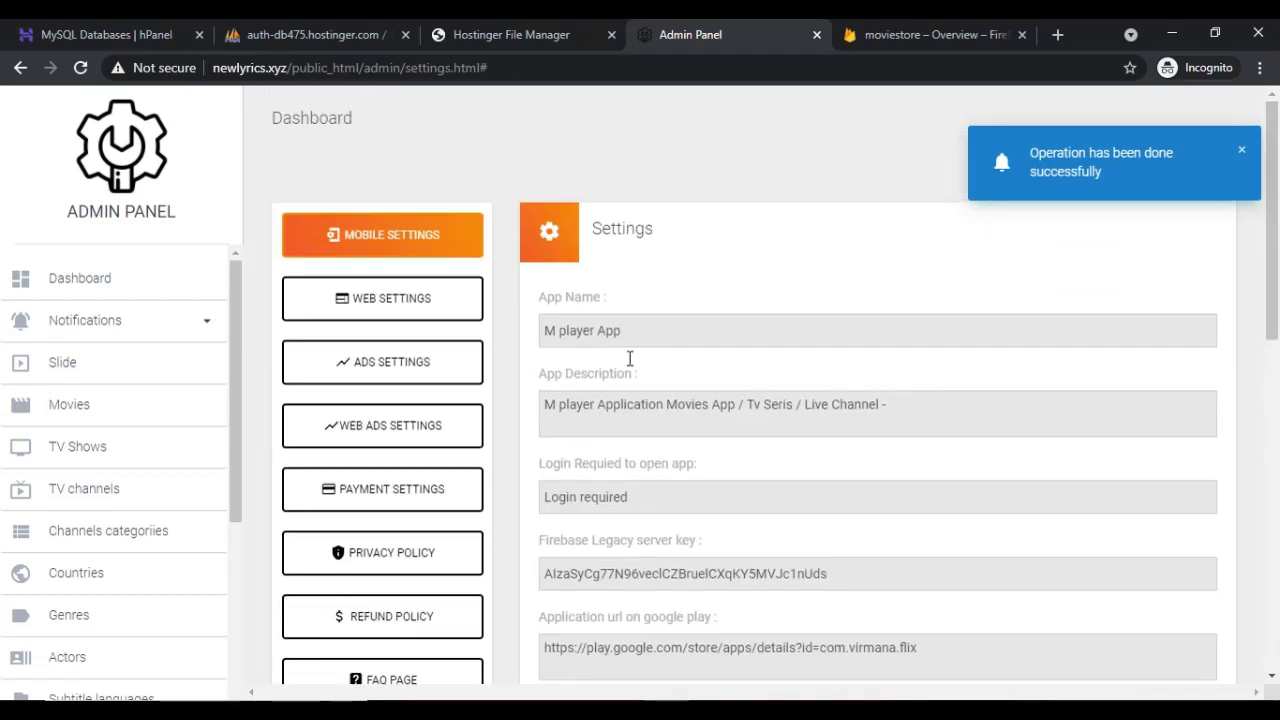
pyautogui.scroll(-1, 670, 535)
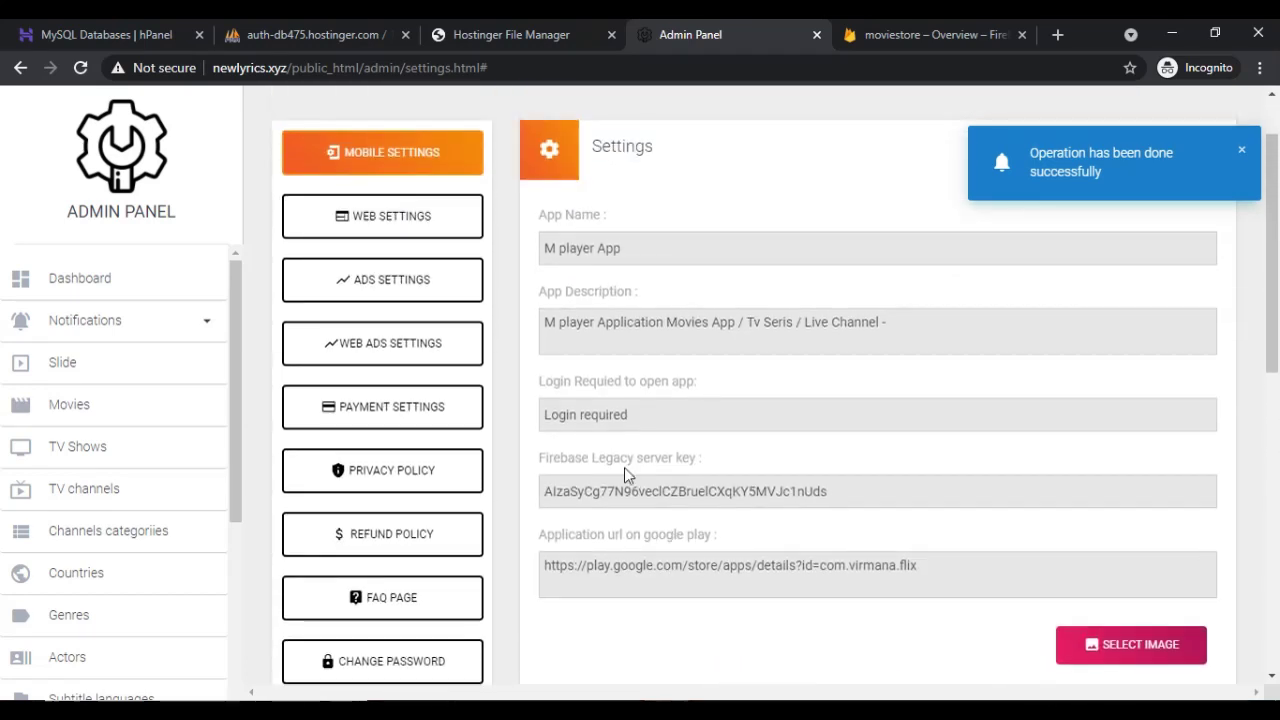
pyautogui.scroll(-3, 626, 474)
pyautogui.scroll(2, 626, 474)
pyautogui.scroll(3, 626, 474)
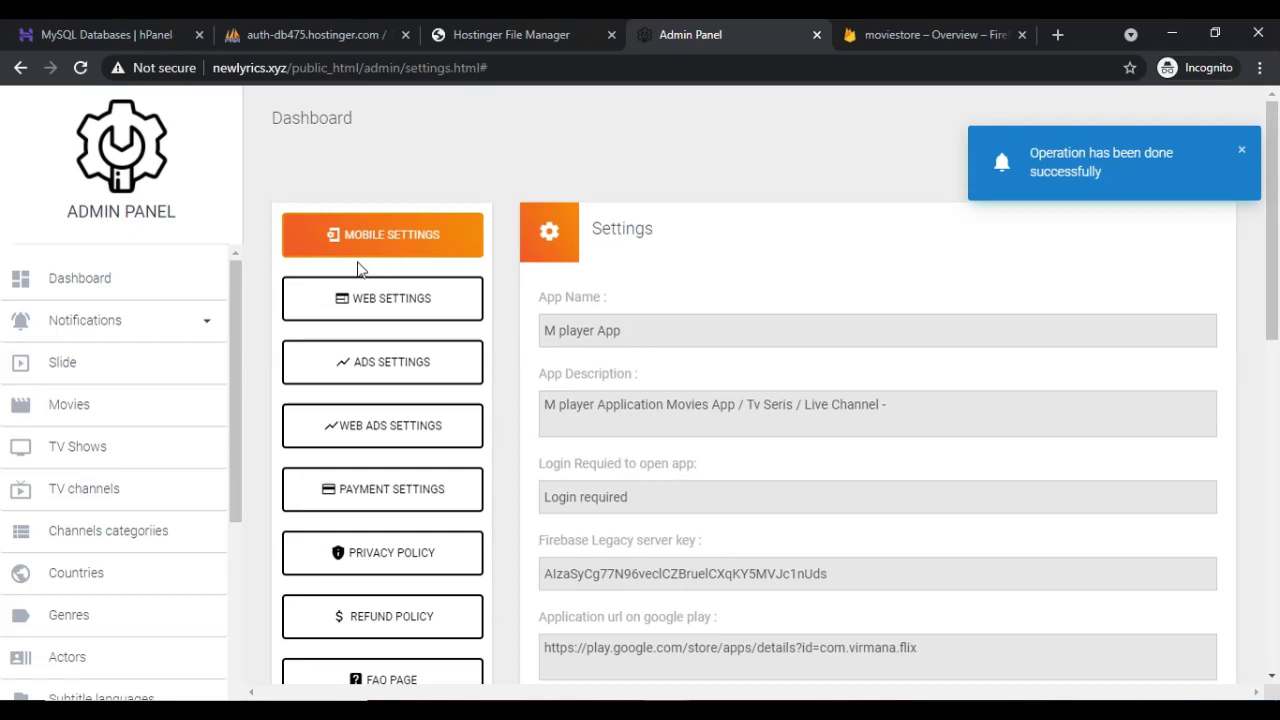
pyautogui.scroll(-2, 378, 571)
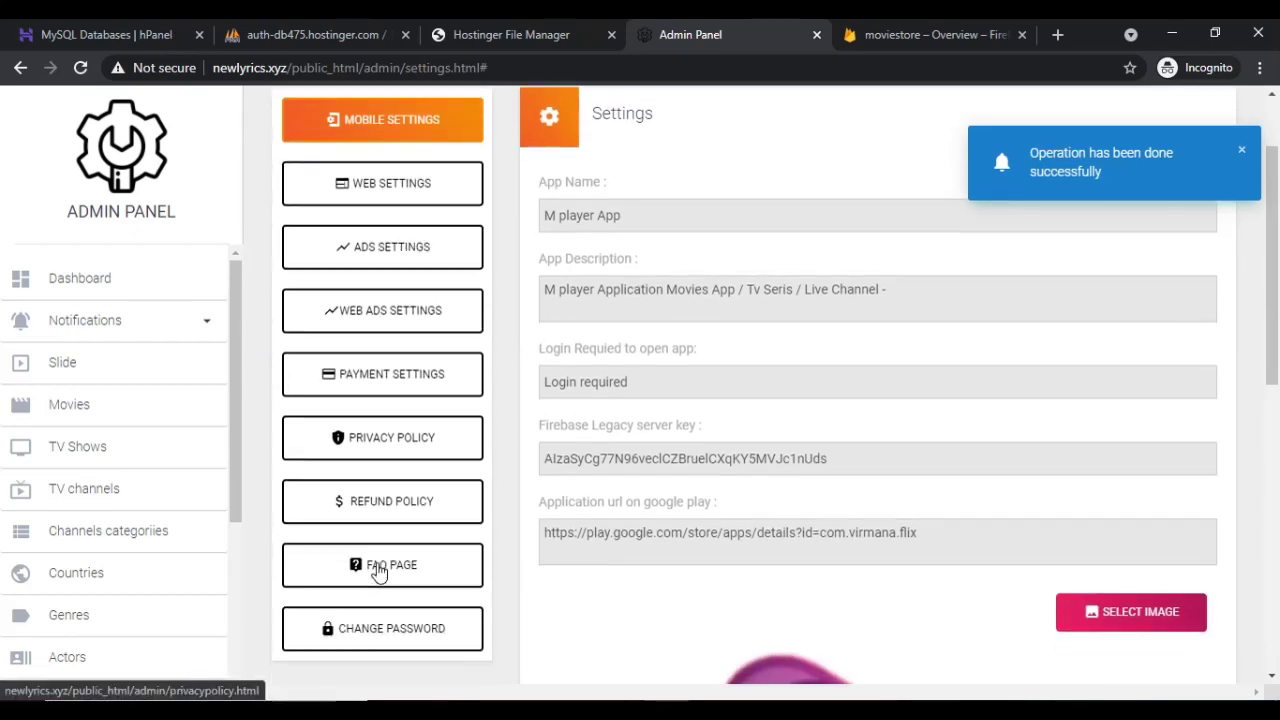
pyautogui.scroll(2, 370, 325)
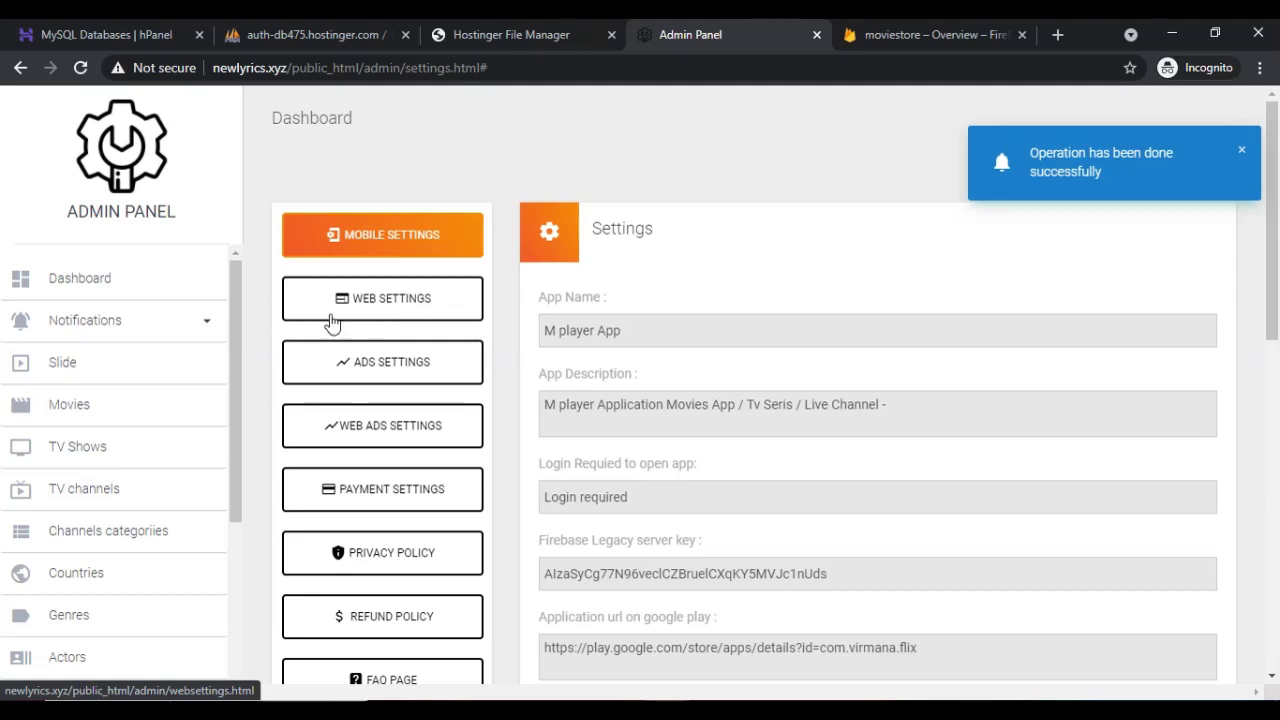
# - Open the ads settings and examine the rewarded, banner, interstitial and native ad IDs and display types
pyautogui.click(374, 365)
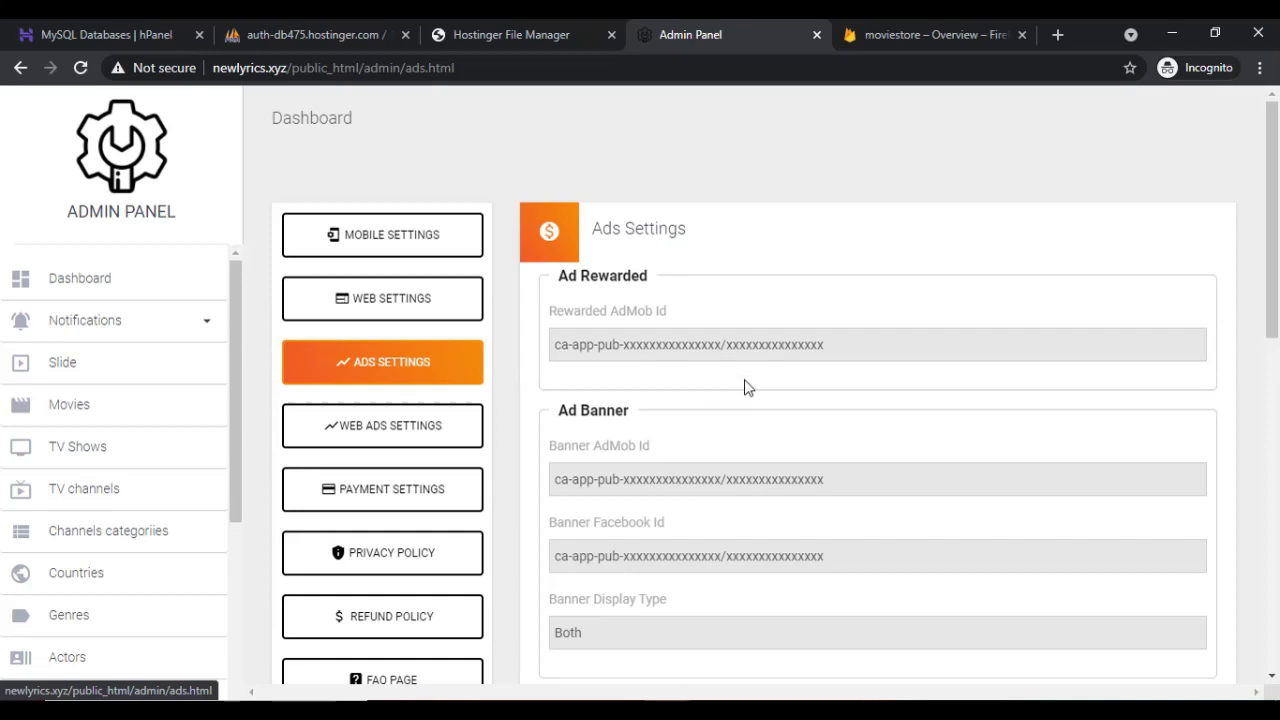
pyautogui.moveTo(771, 334); pyautogui.dragTo(474, 340)
pyautogui.click(658, 328)
pyautogui.scroll(-7, 614, 452)
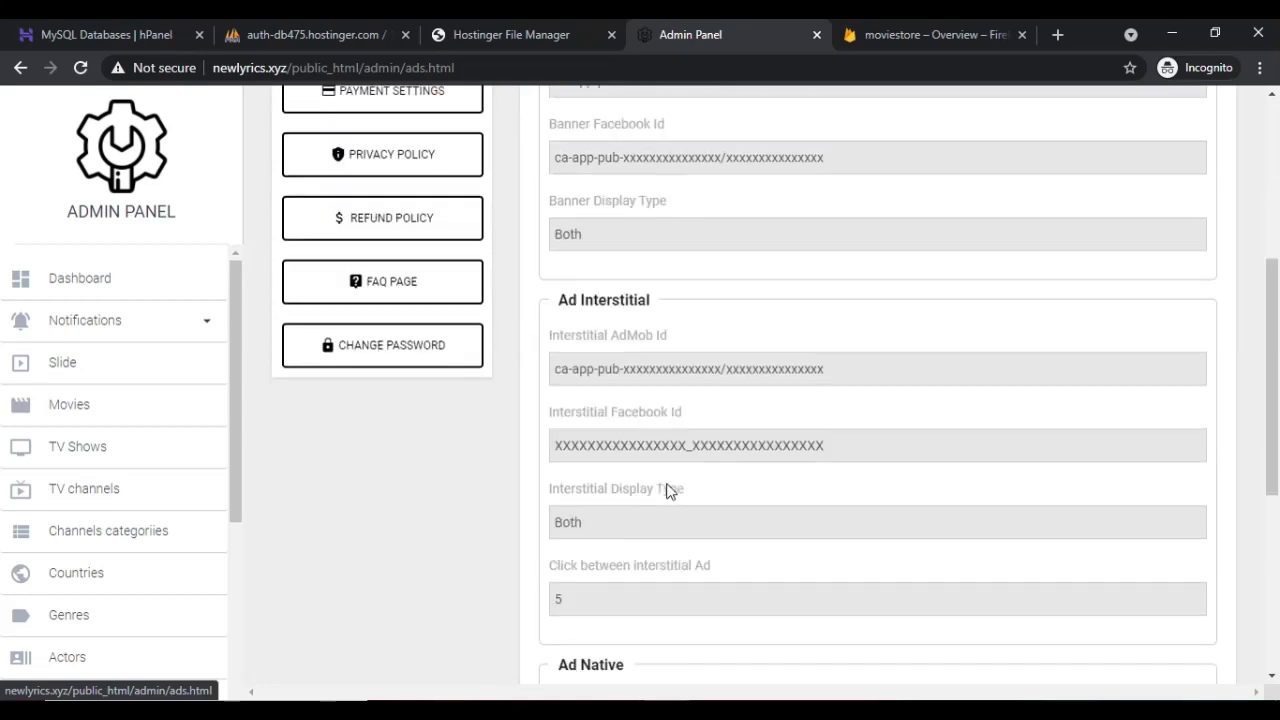
pyautogui.scroll(-3, 668, 490)
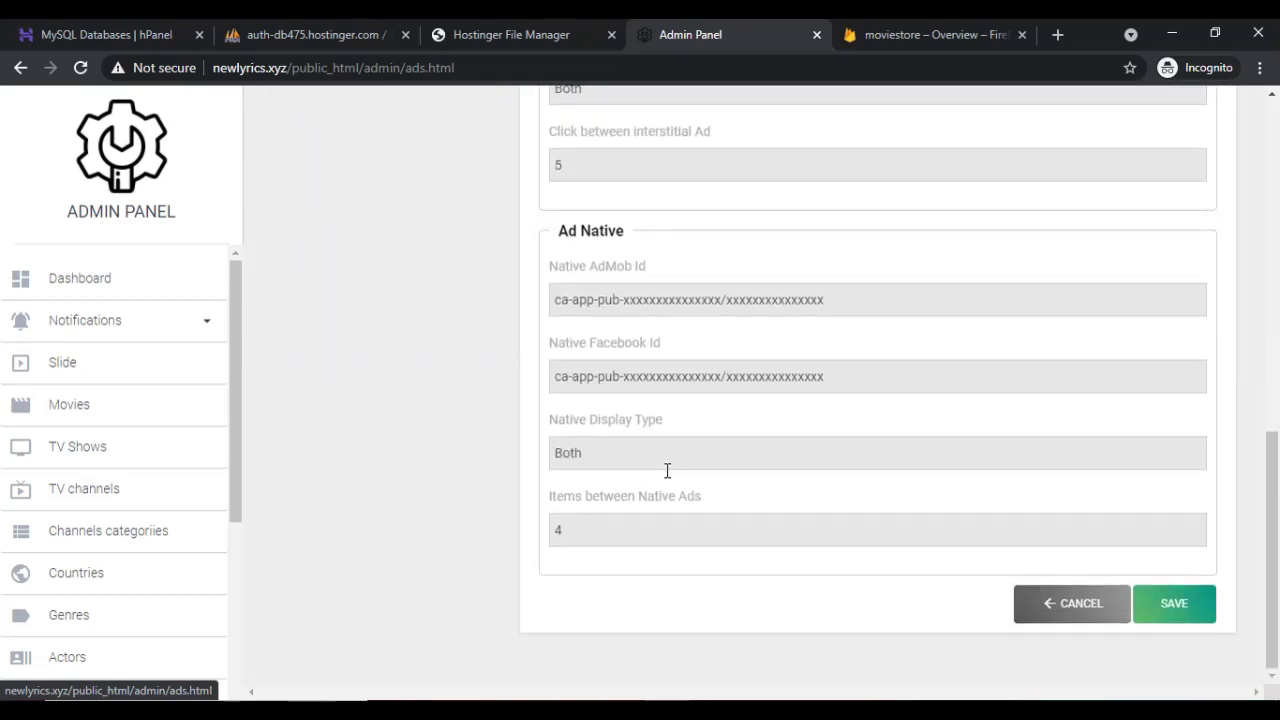
pyautogui.scroll(8, 708, 537)
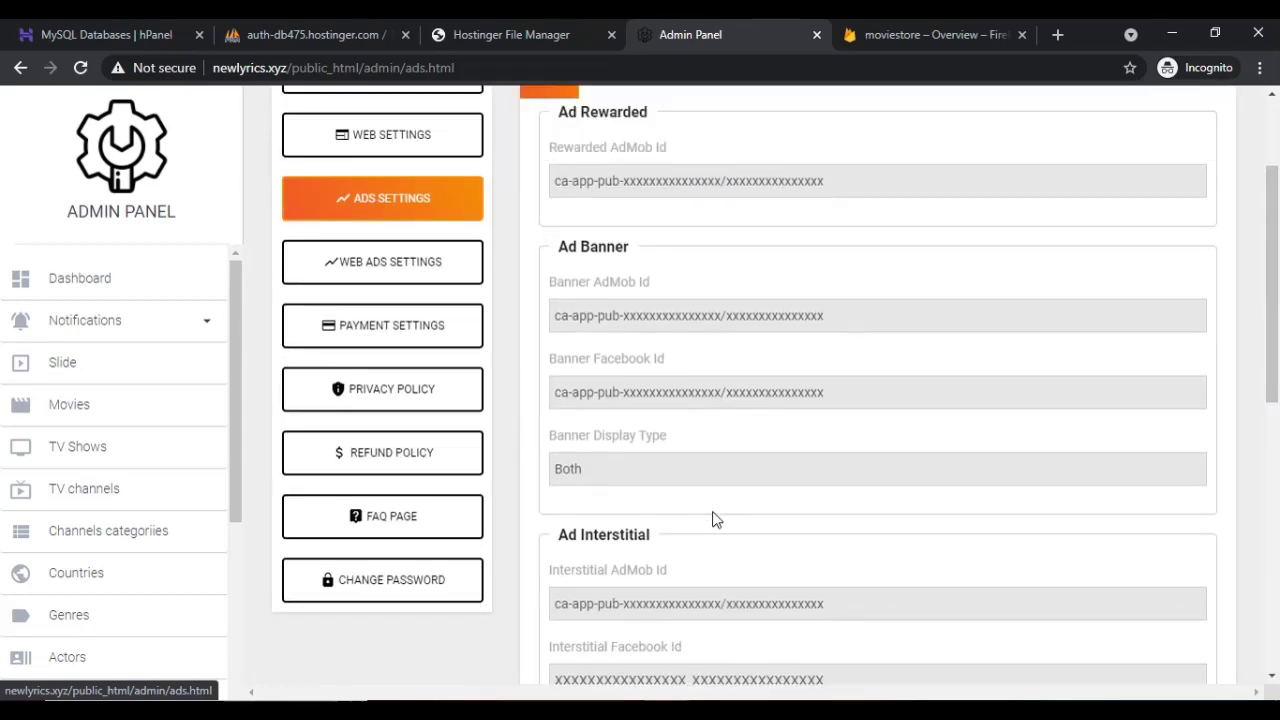
pyautogui.scroll(2, 712, 519)
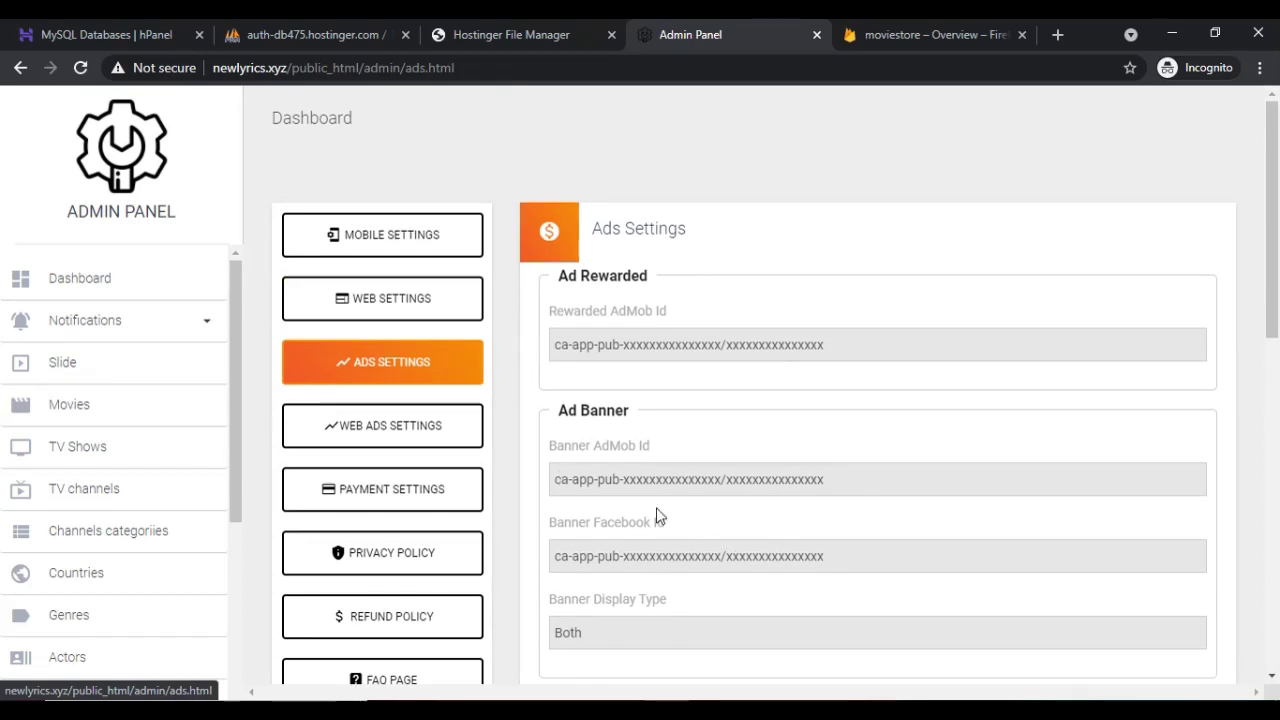
# - Open the payment settings
pyautogui.click(391, 505)
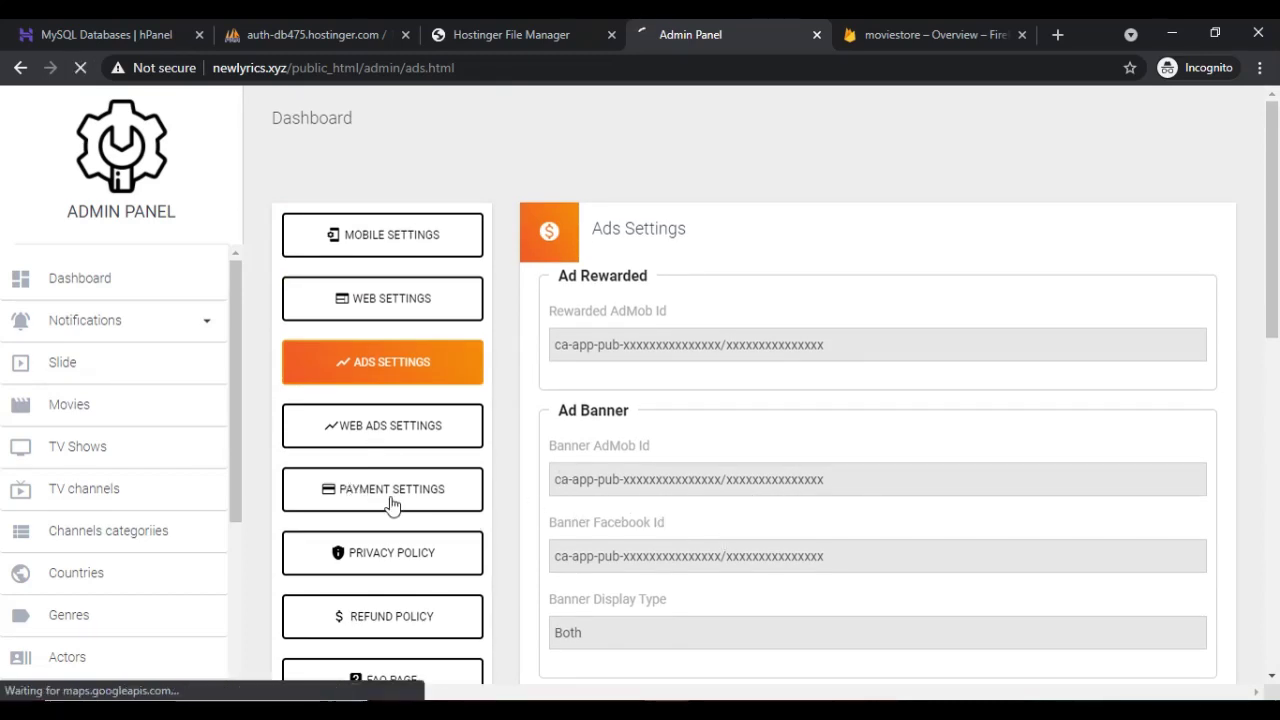